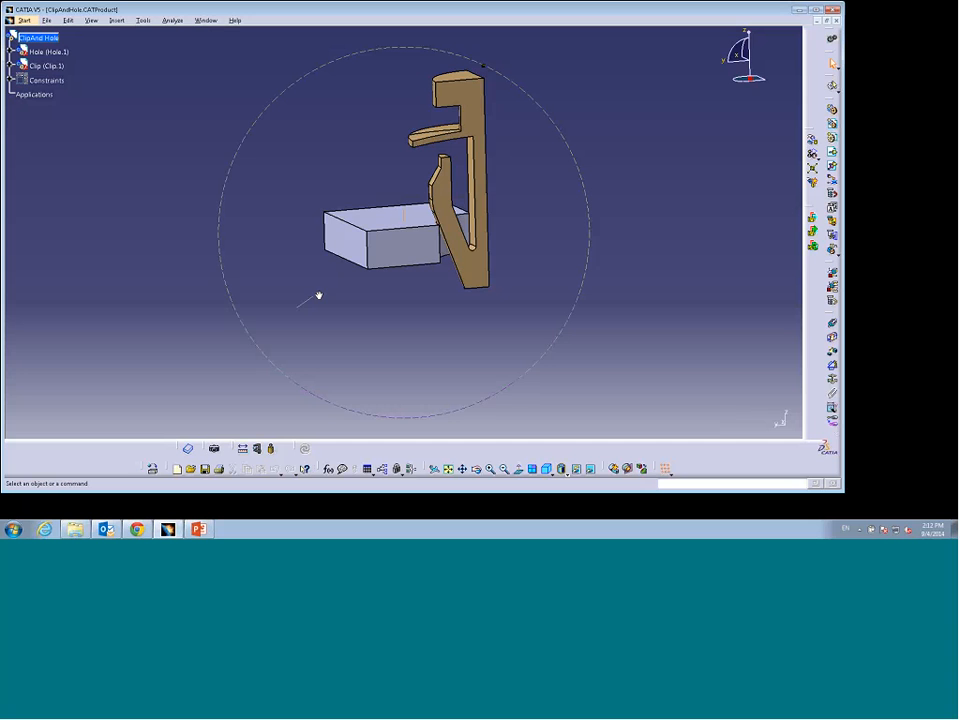
# Step: Apply the Steel material from the Metal catalog to the Hole part
pyautogui.moveTo(318, 296); pyautogui.dragTo(332, 339, button='middle')
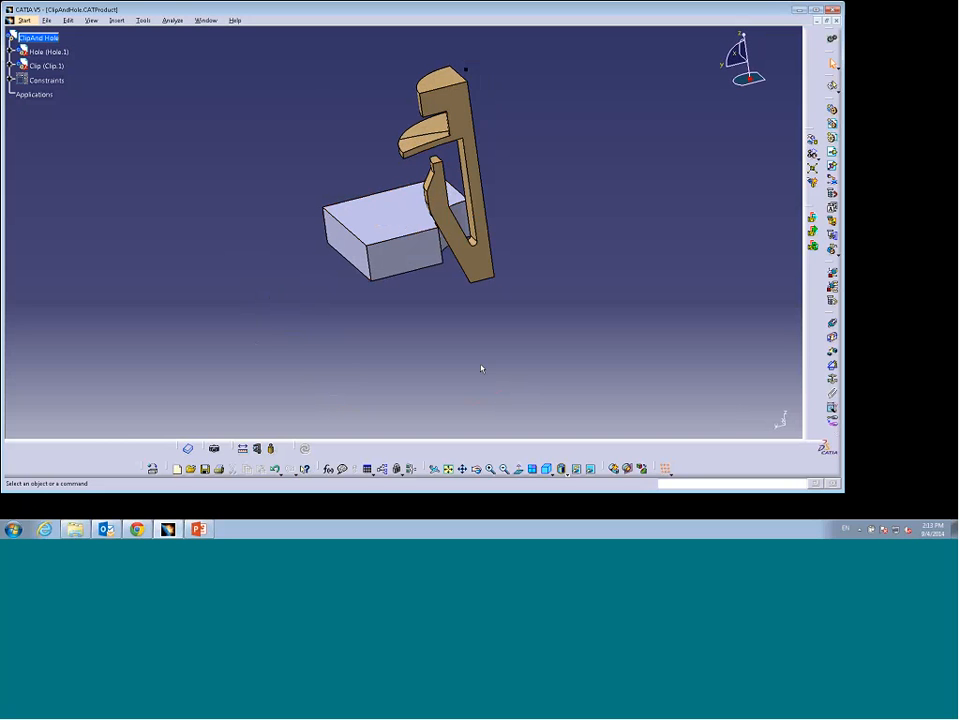
pyautogui.click(152, 468)
pyautogui.click(291, 188)
pyautogui.click(468, 122)
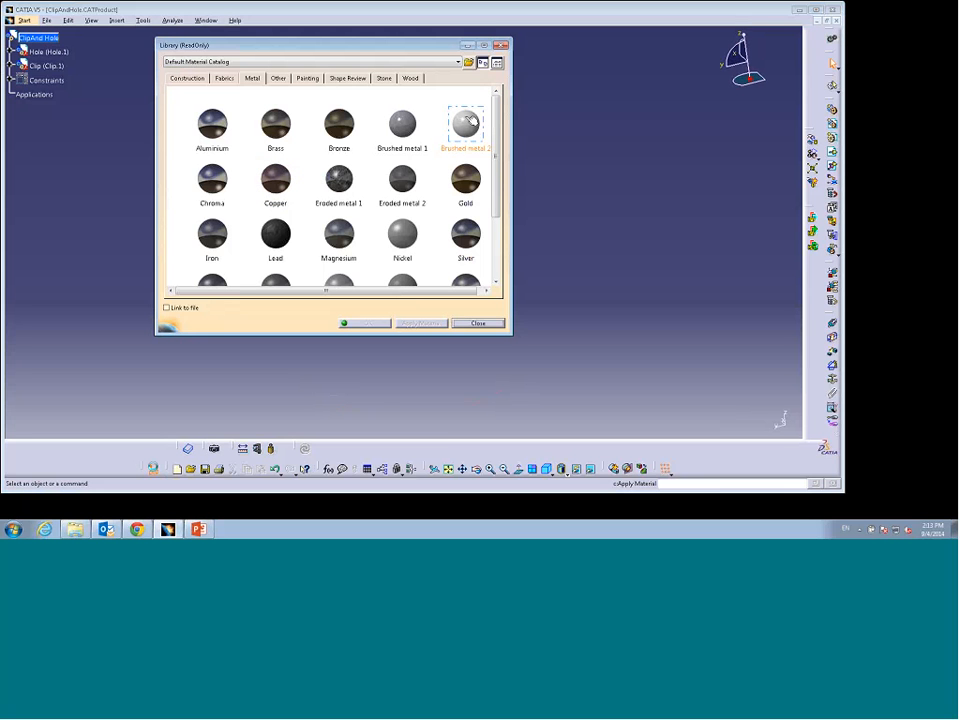
pyautogui.moveTo(497, 110); pyautogui.dragTo(497, 147)
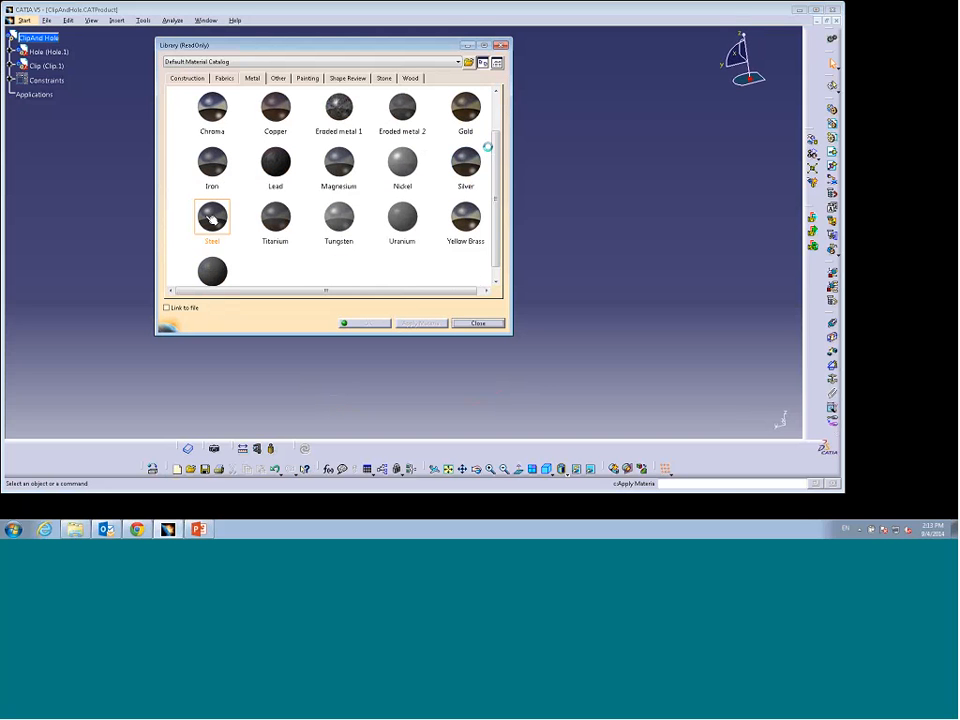
pyautogui.click(212, 218)
pyautogui.moveTo(212, 218); pyautogui.dragTo(70, 55)
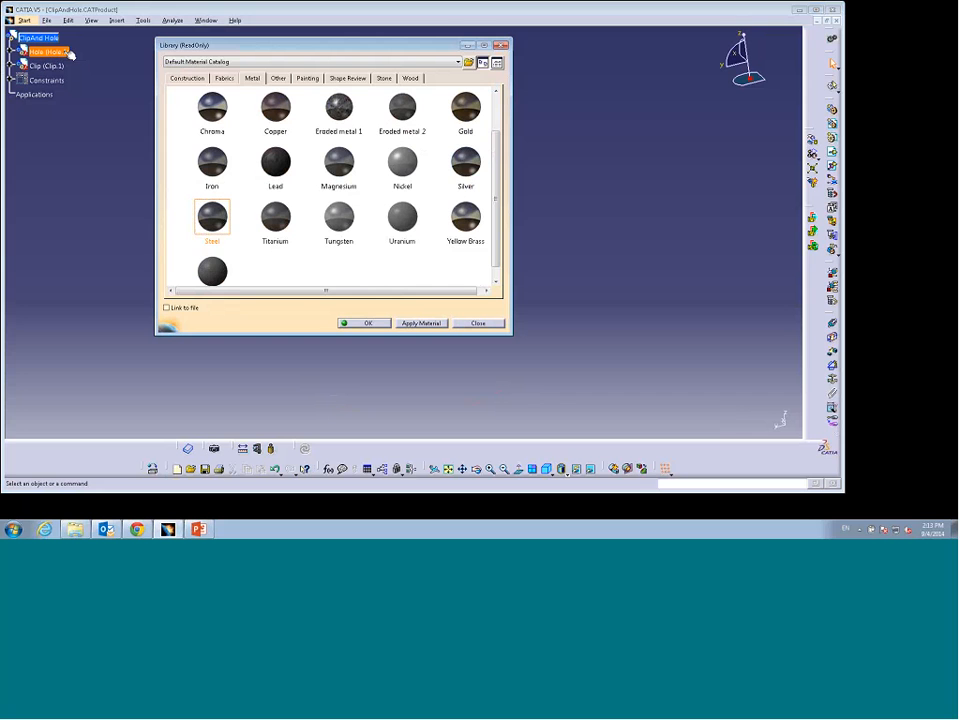
pyautogui.click(367, 323)
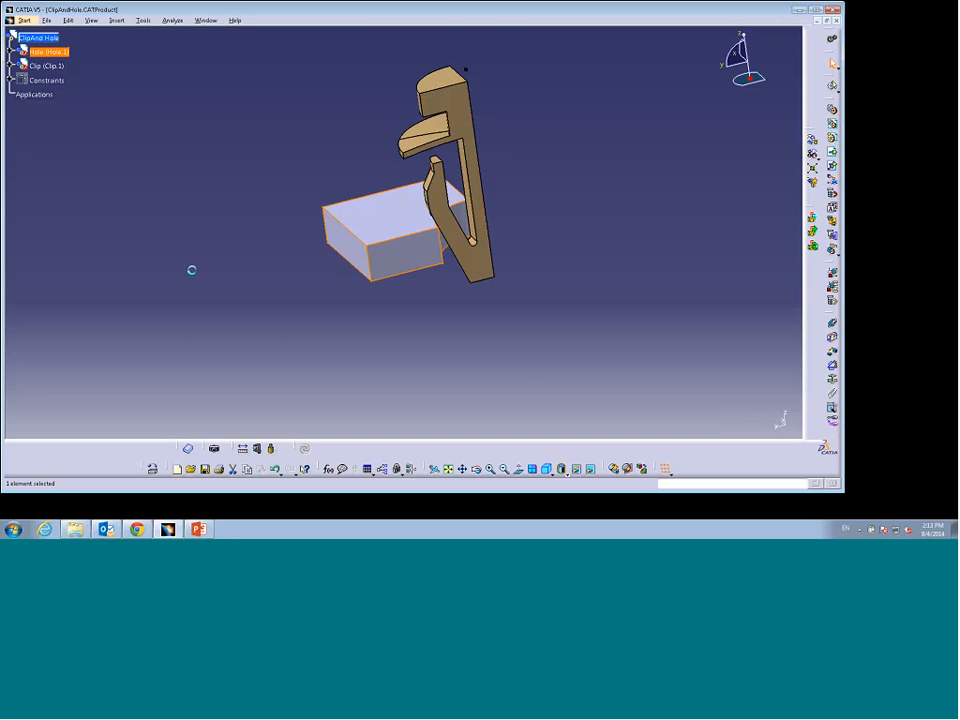
# Step: Apply the Plastic material from the Other catalog to the Clip part
pyautogui.click(10, 51)
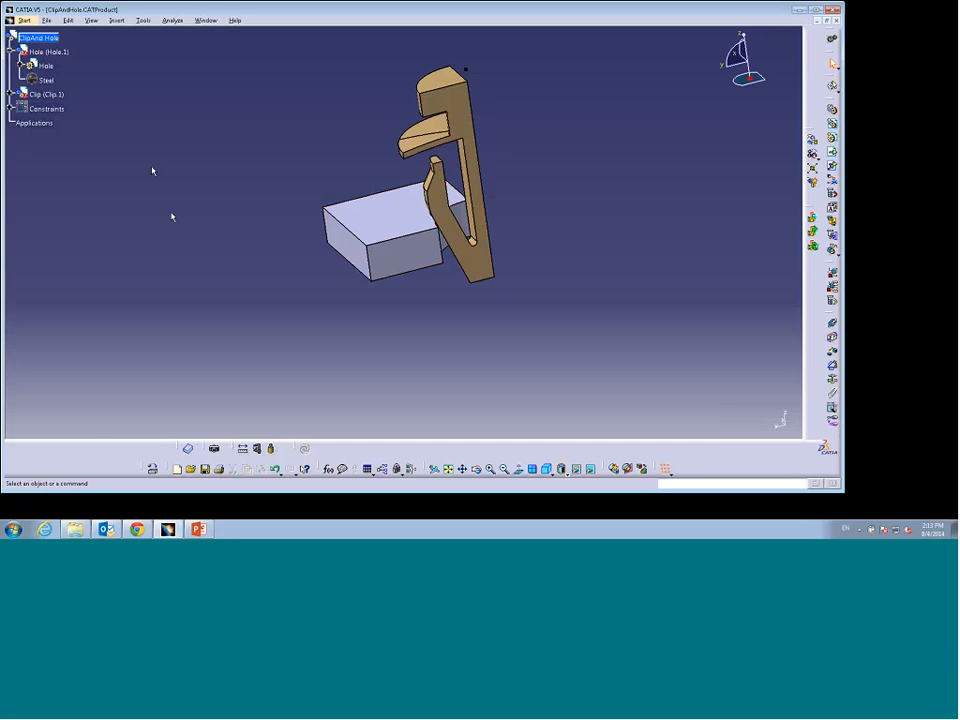
pyautogui.click(153, 468)
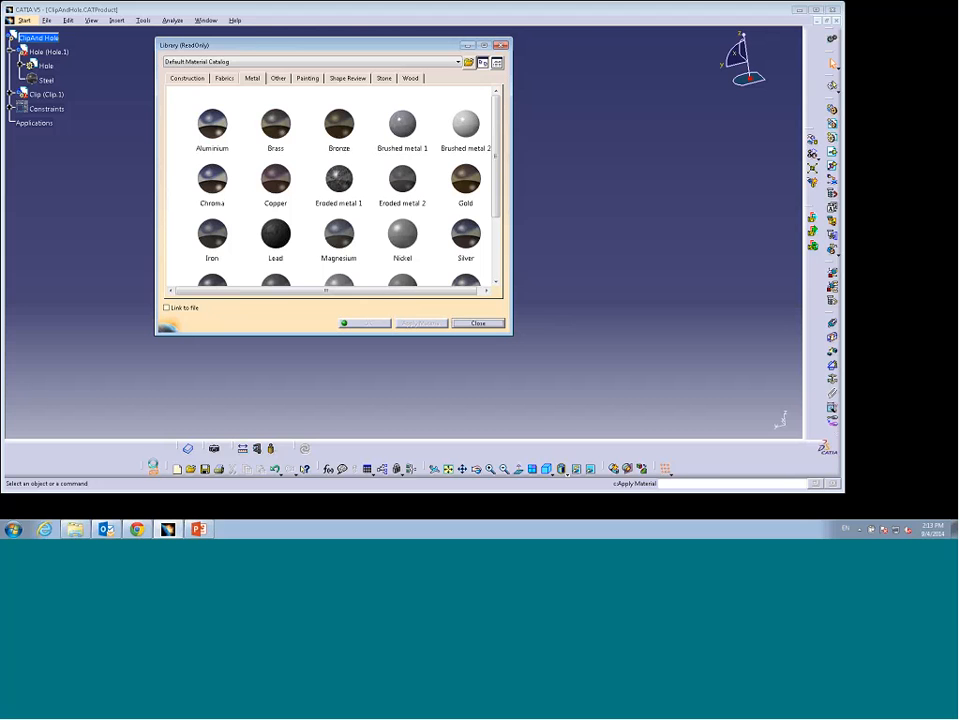
pyautogui.click(278, 78)
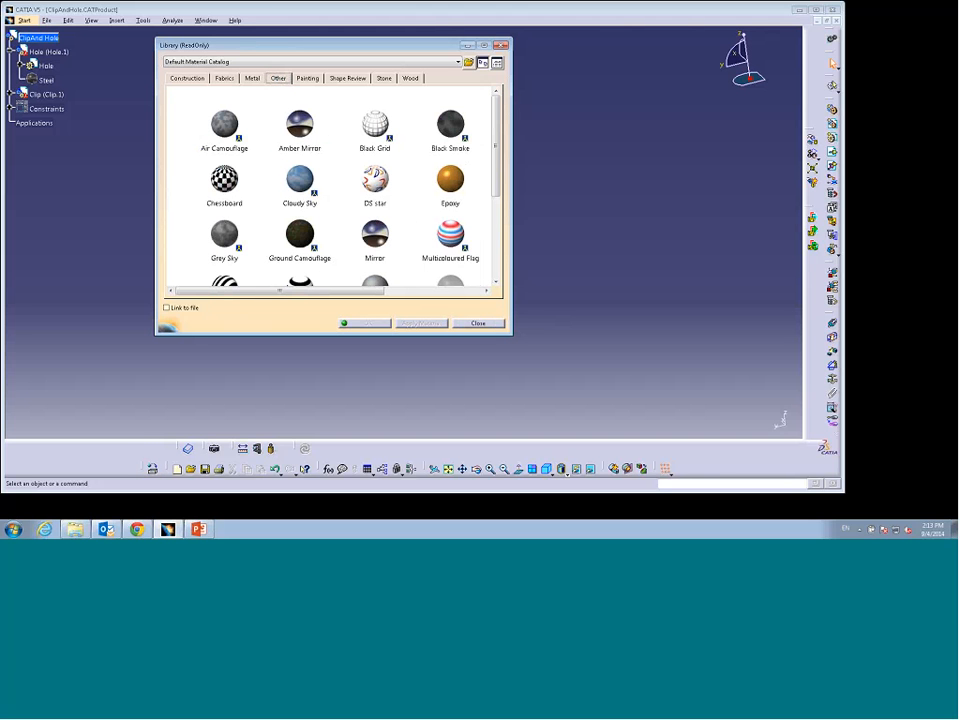
pyautogui.click(464, 142)
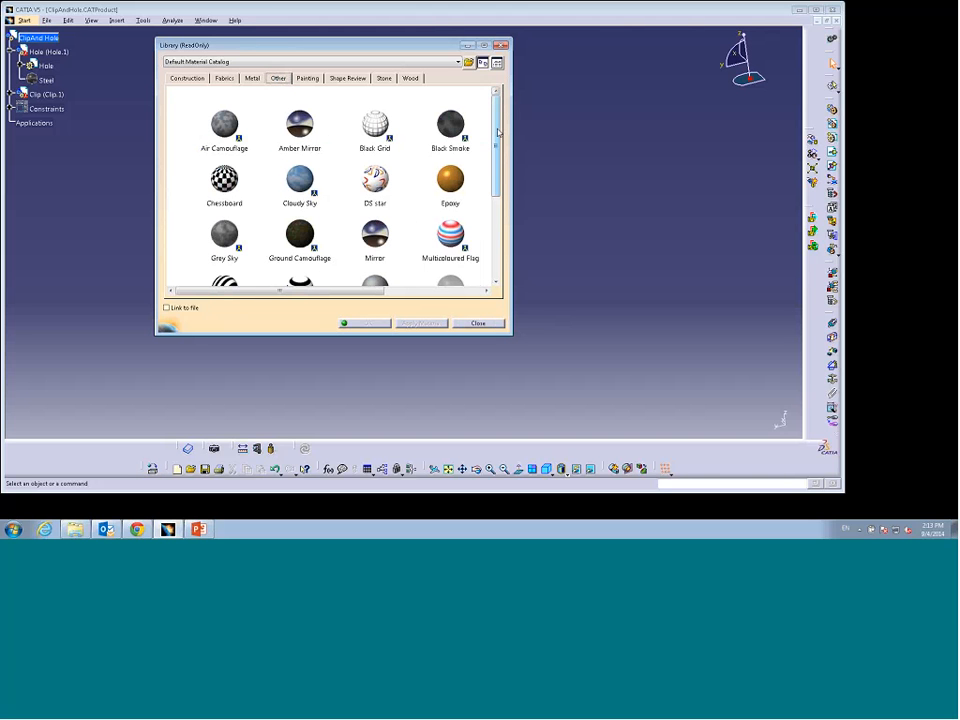
pyautogui.scroll(-3, 498, 132)
pyautogui.click(376, 232)
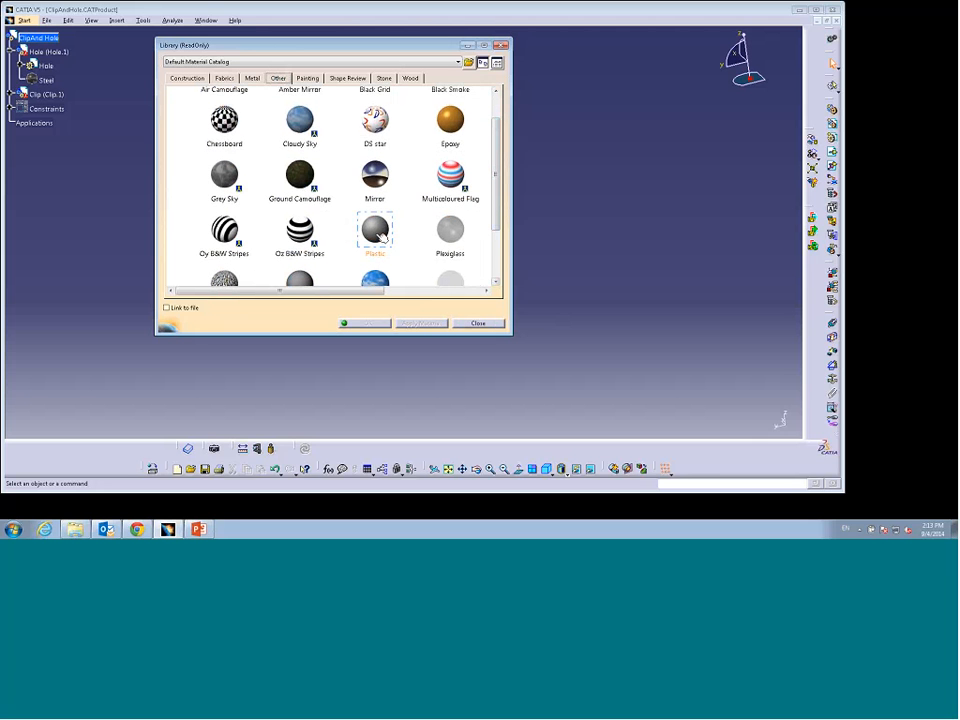
pyautogui.moveTo(382, 237); pyautogui.dragTo(66, 98)
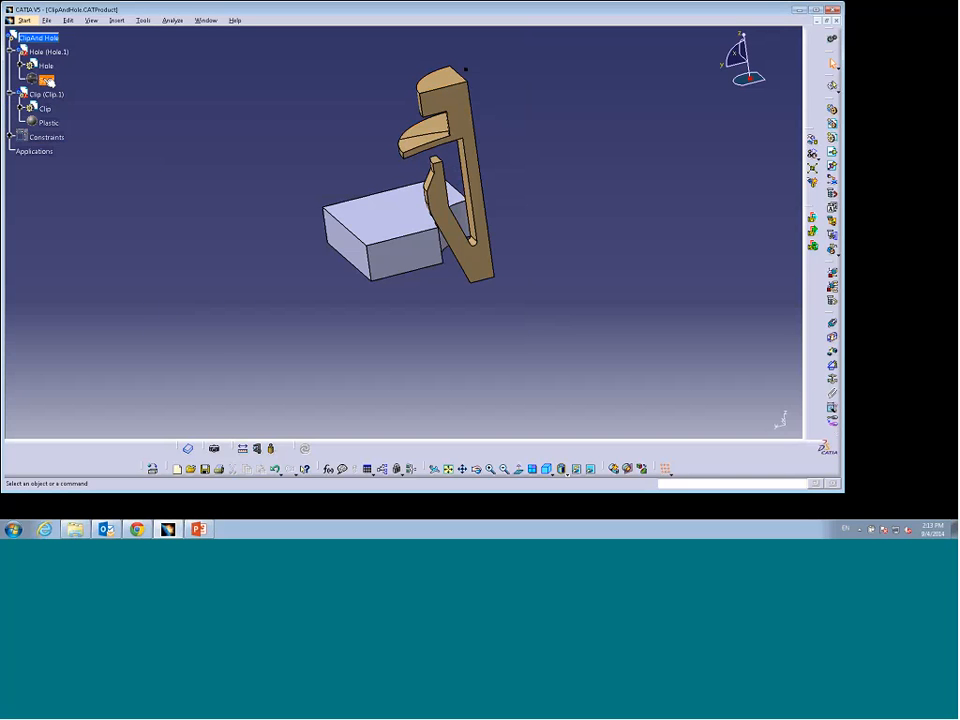
# Step: Inspect the Steel material's Analysis and Nonlinear and Thermal properties without changing them
pyautogui.doubleClick(47, 80)
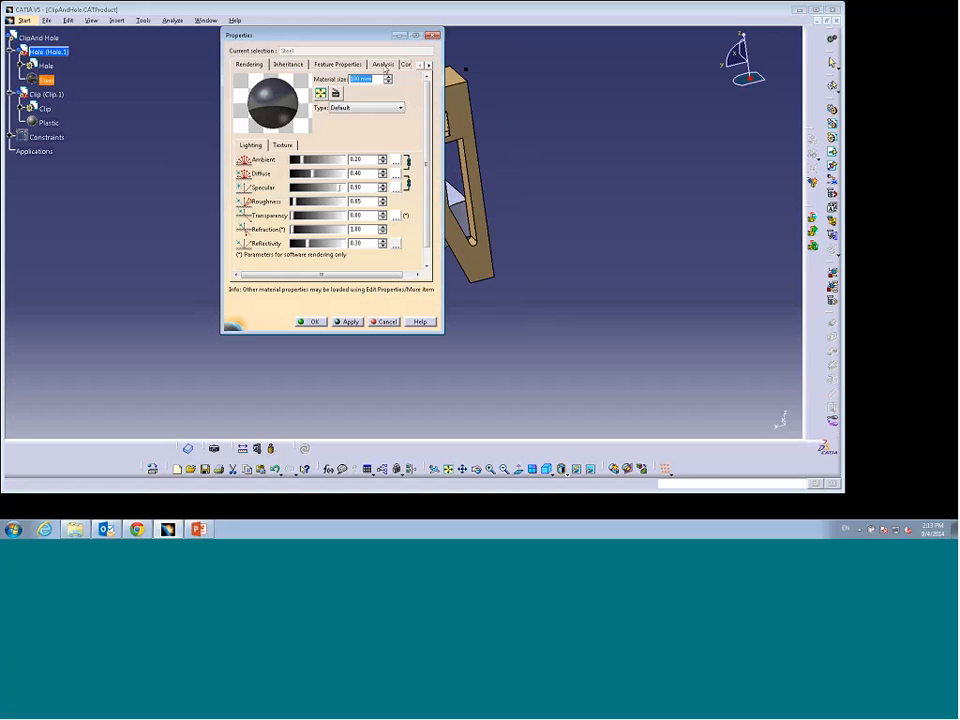
pyautogui.click(384, 64)
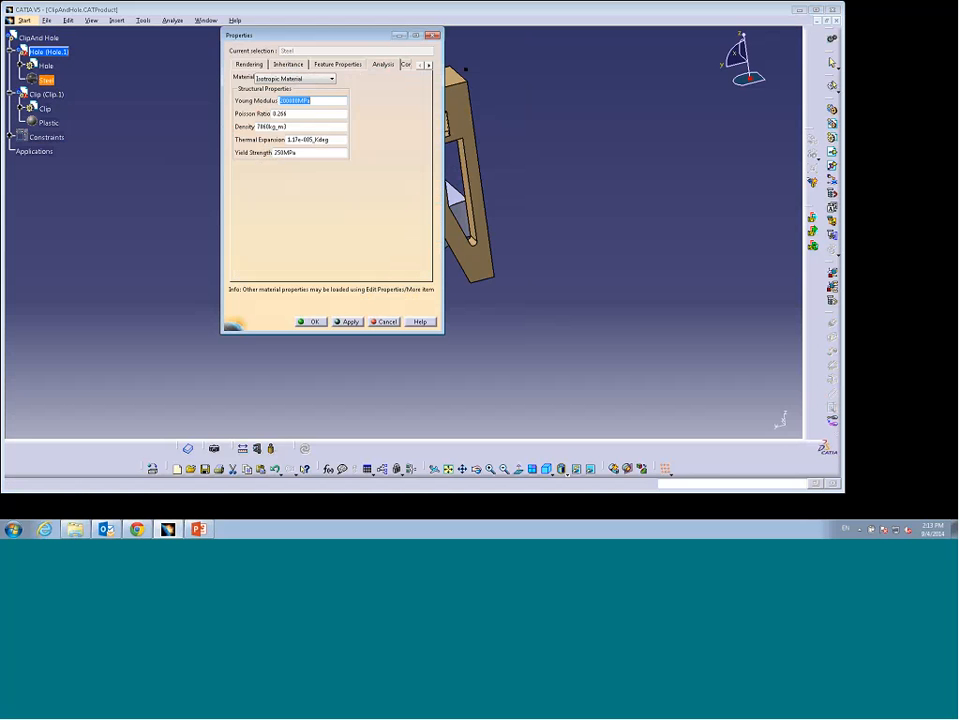
pyautogui.click(312, 101)
pyautogui.click(428, 65)
pyautogui.click(428, 65)
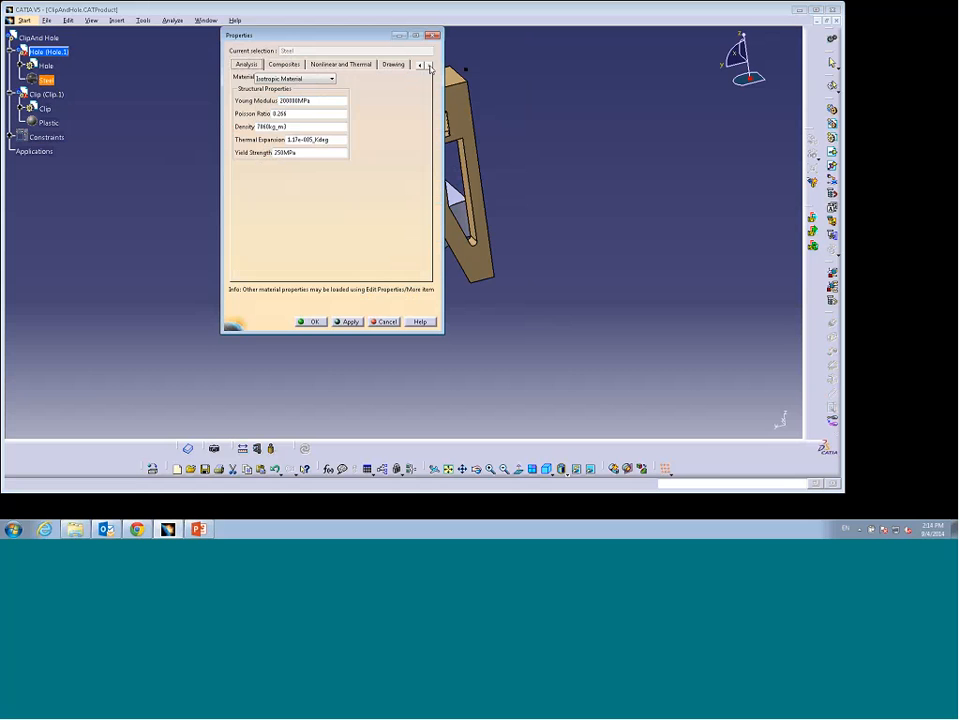
pyautogui.click(341, 64)
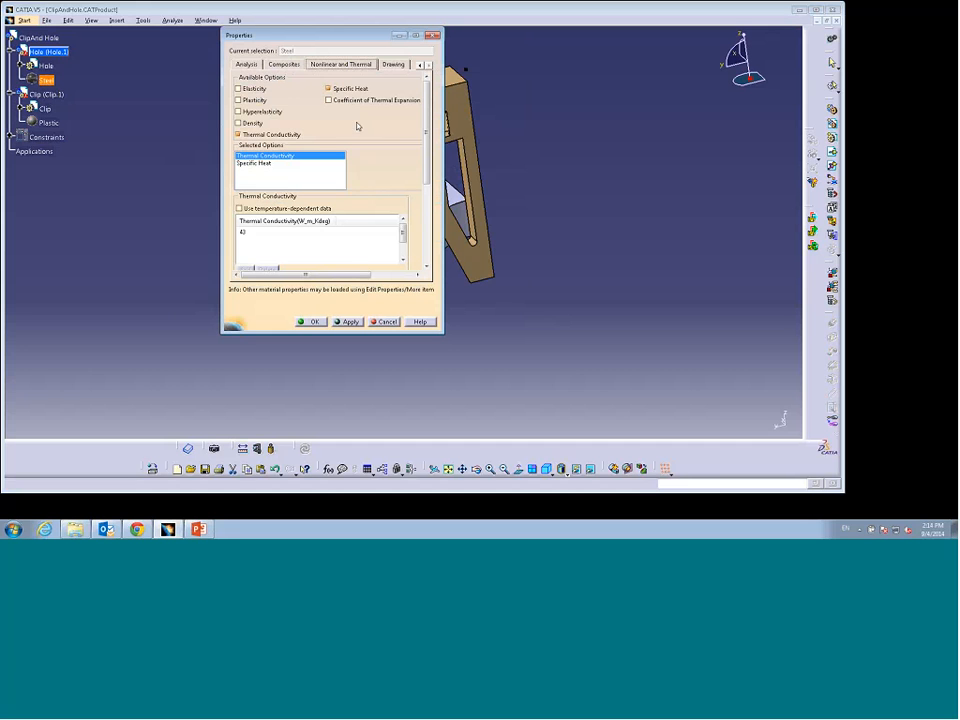
pyautogui.click(249, 65)
pyautogui.moveTo(290, 35); pyautogui.dragTo(162, 29)
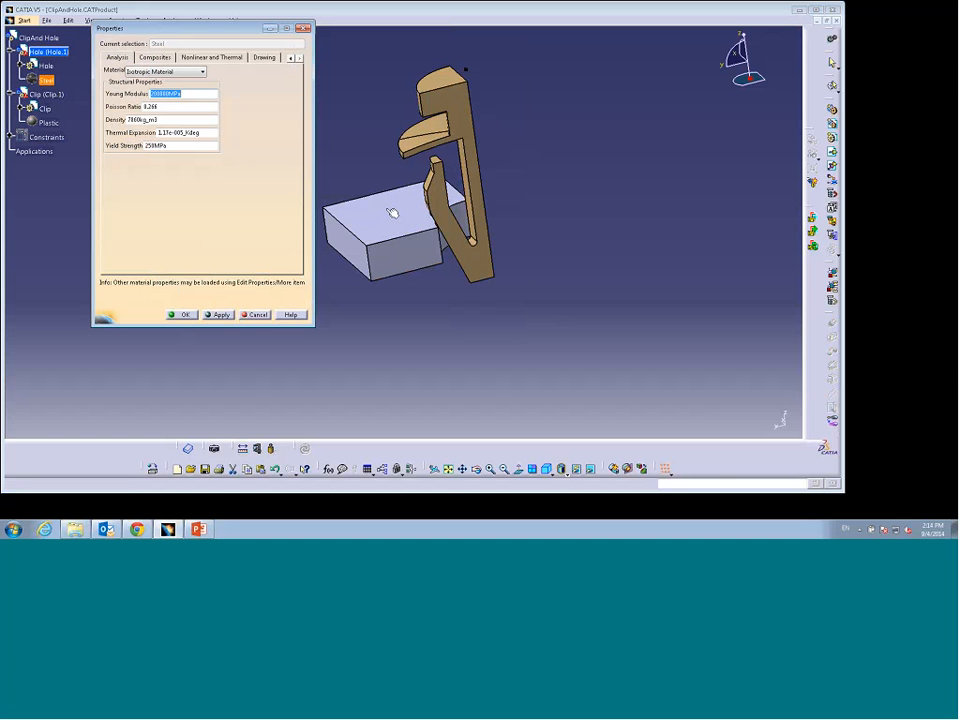
pyautogui.click(255, 313)
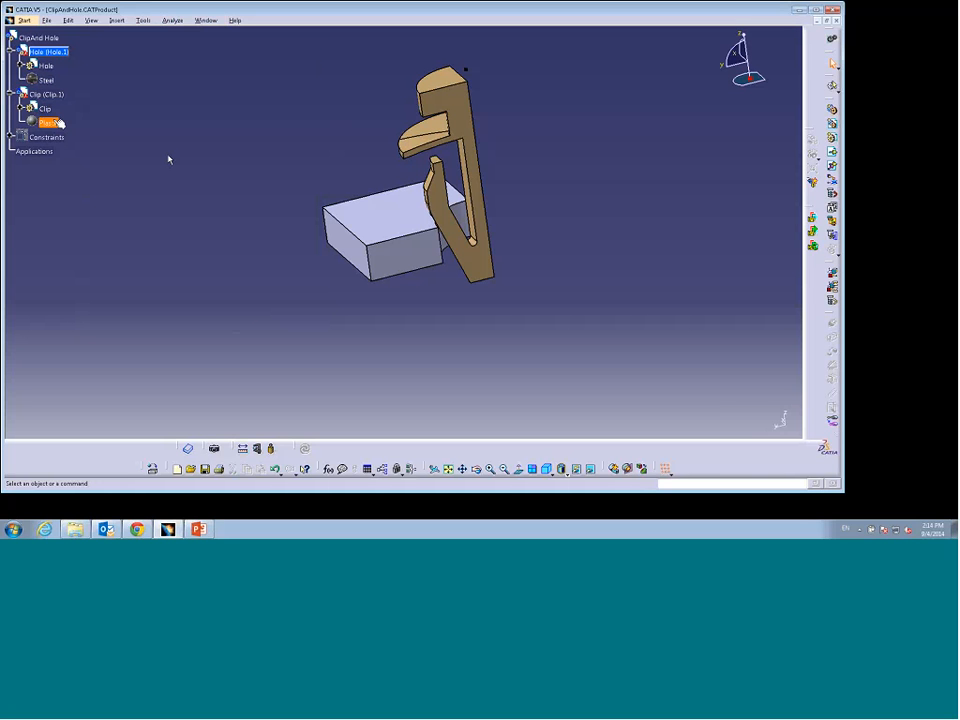
# Step: Open the Plastic material's Nonlinear and Thermal properties and enable the Elasticity and Plasticity options
pyautogui.doubleClick(47, 122)
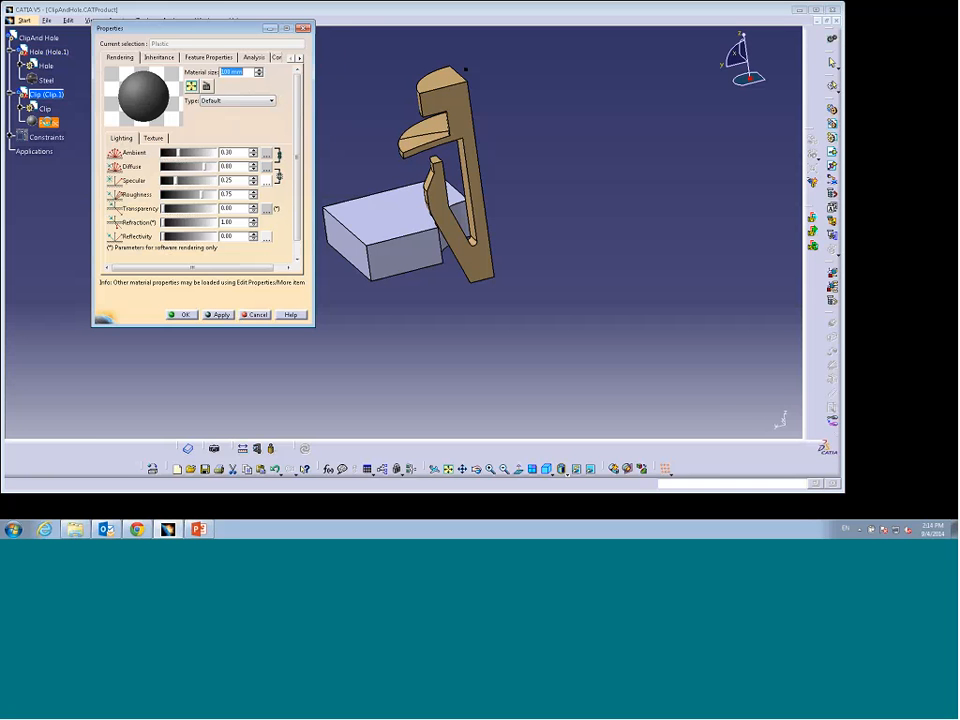
pyautogui.moveTo(200, 28); pyautogui.dragTo(216, 31)
pyautogui.click(316, 61)
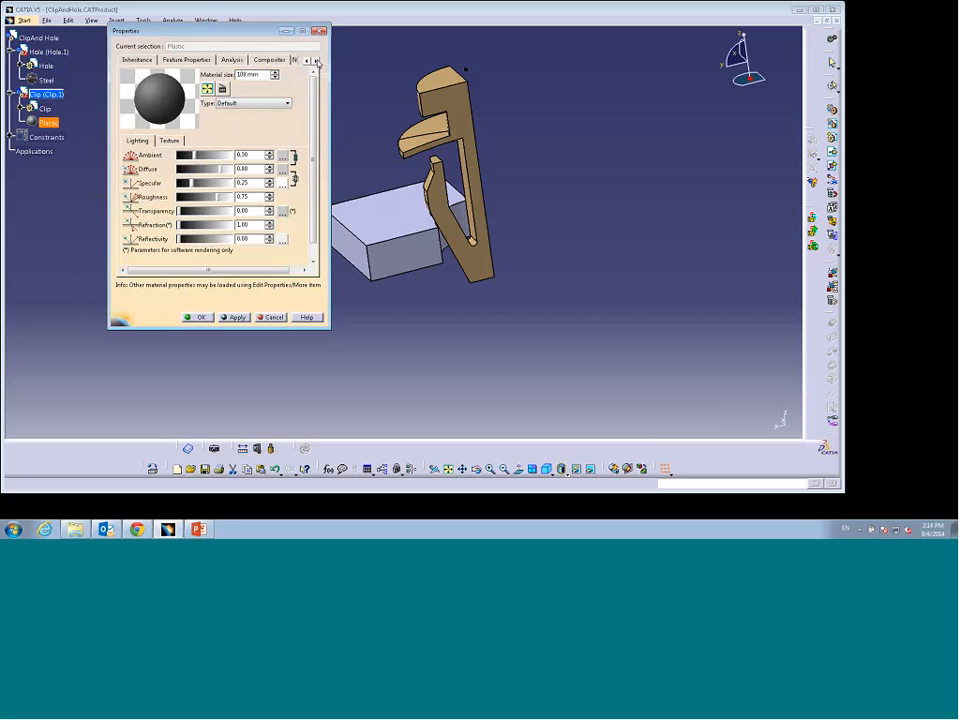
pyautogui.click(316, 61)
pyautogui.click(316, 61)
pyautogui.click(280, 59)
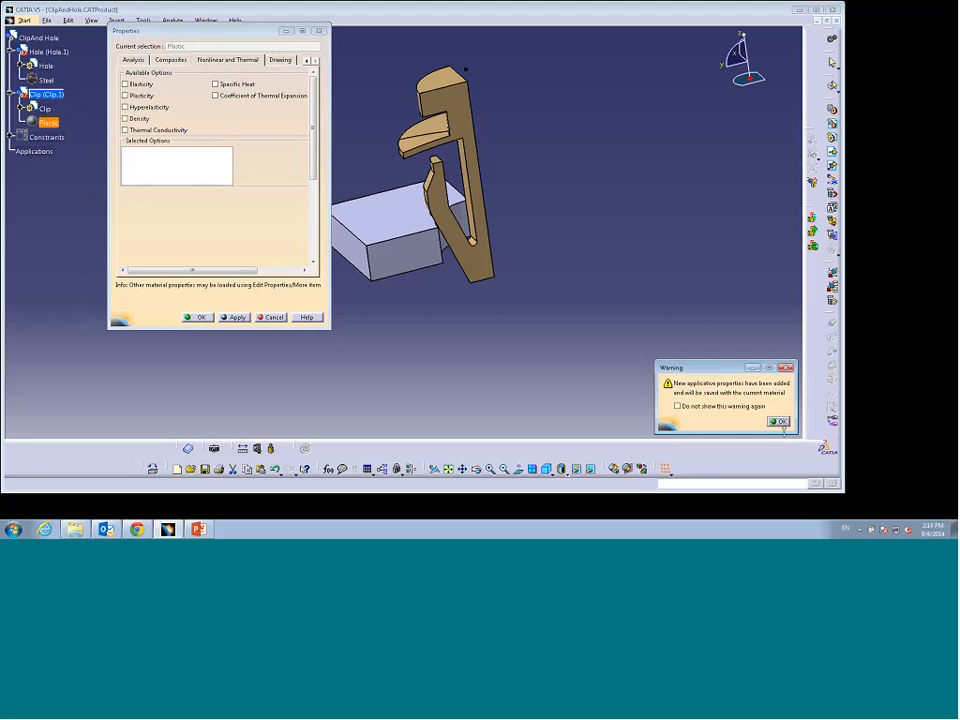
pyautogui.click(780, 422)
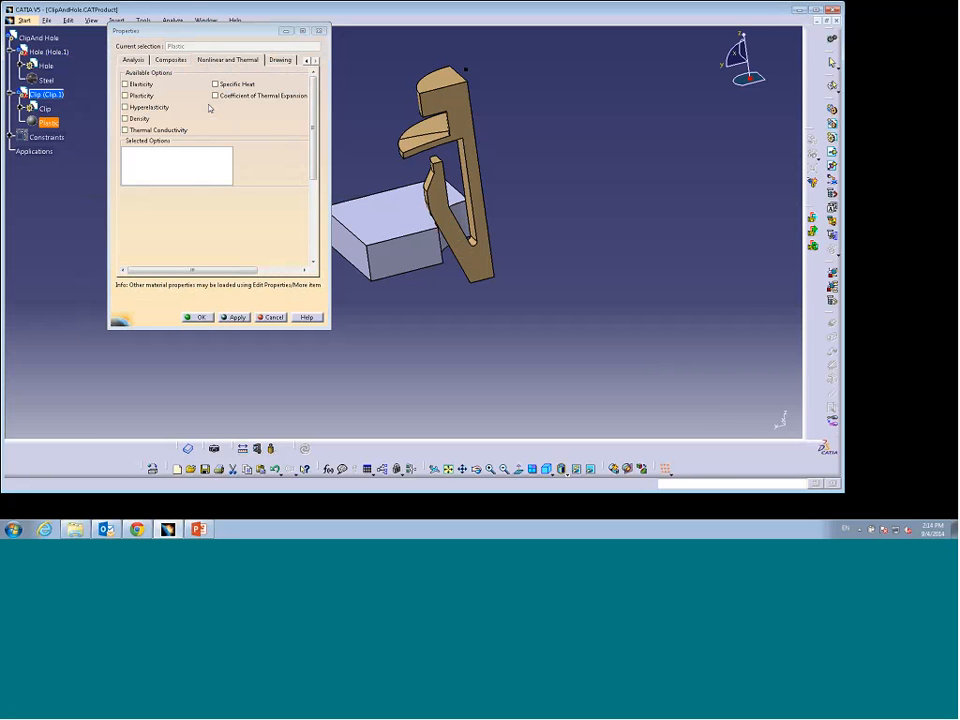
pyautogui.click(125, 84)
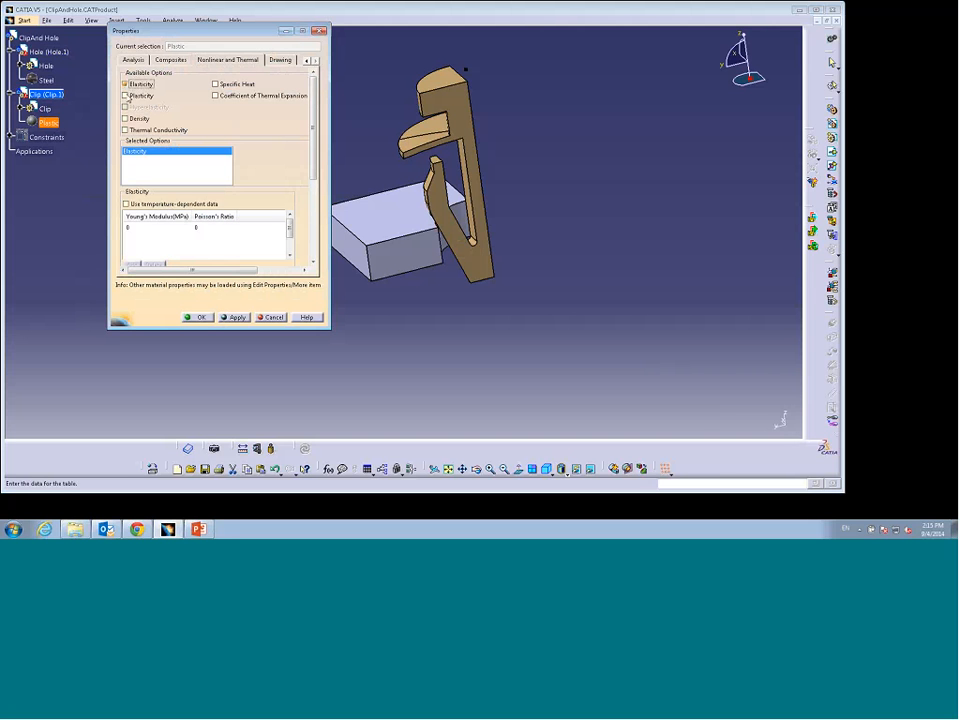
pyautogui.click(125, 96)
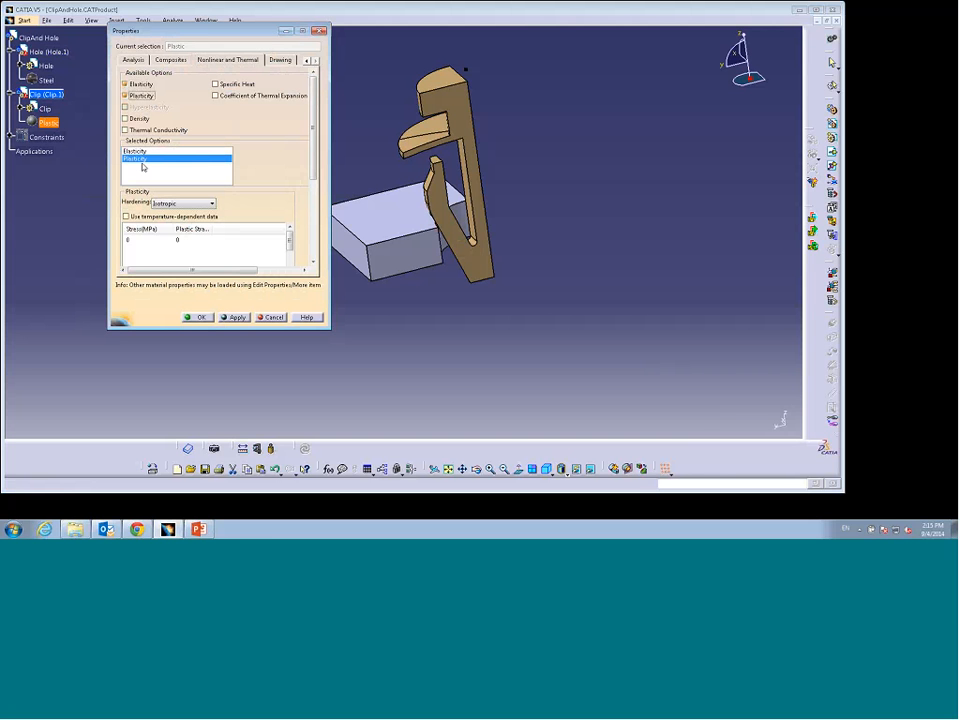
pyautogui.moveTo(173, 229); pyautogui.dragTo(276, 229)
# Step: Switch to PowerPoint and present the Elasto-Plastic Material Properties slide from the current slide
pyautogui.click(199, 530)
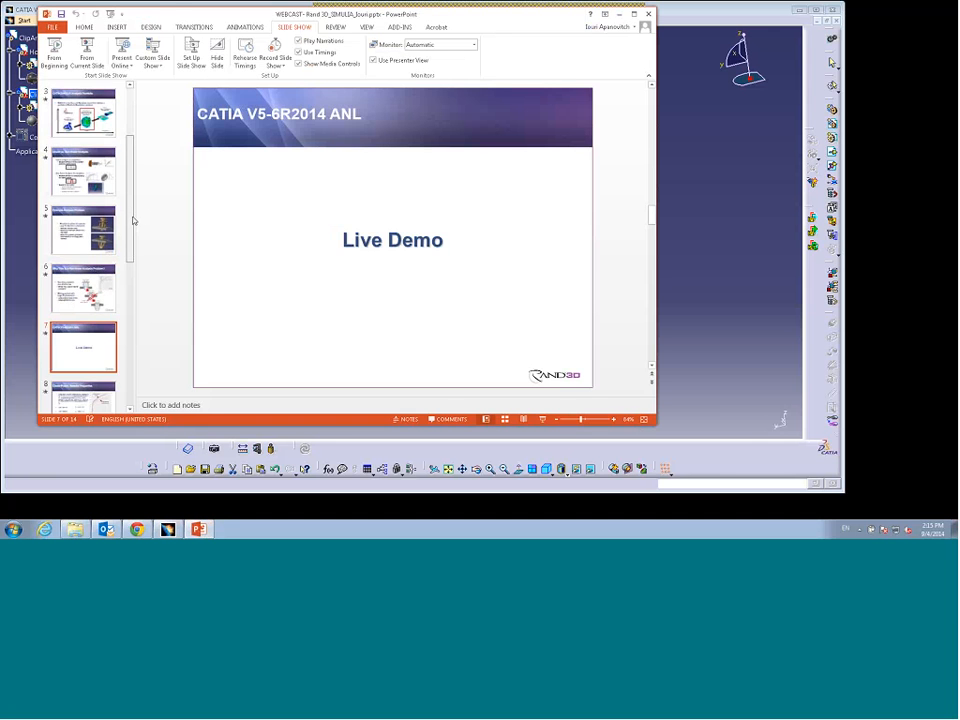
pyautogui.moveTo(133, 221); pyautogui.dragTo(134, 234)
pyautogui.click(88, 368)
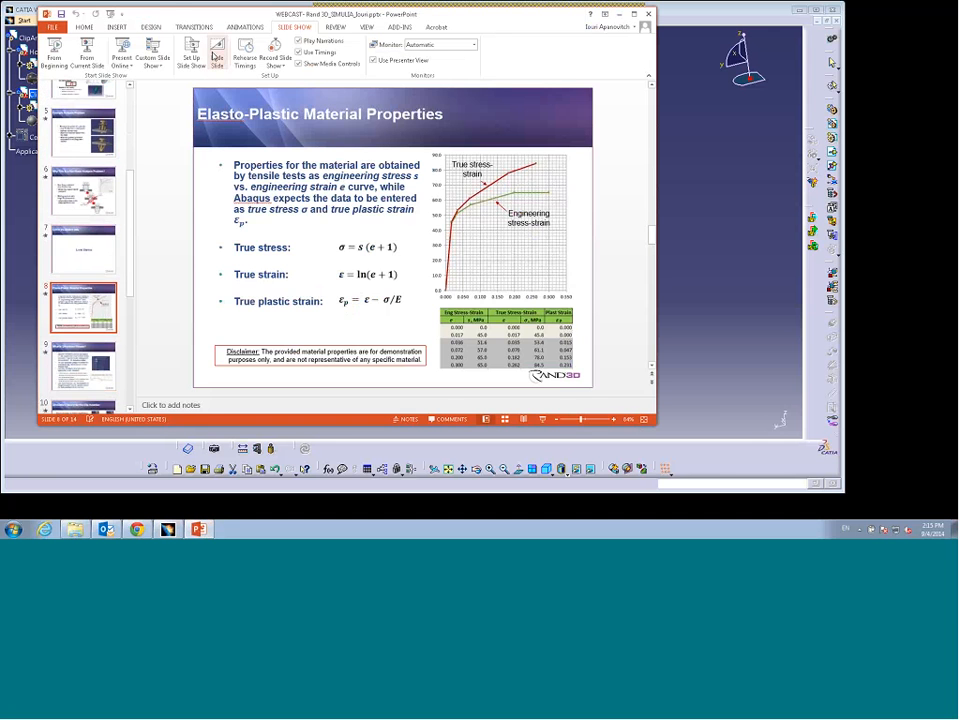
pyautogui.click(86, 50)
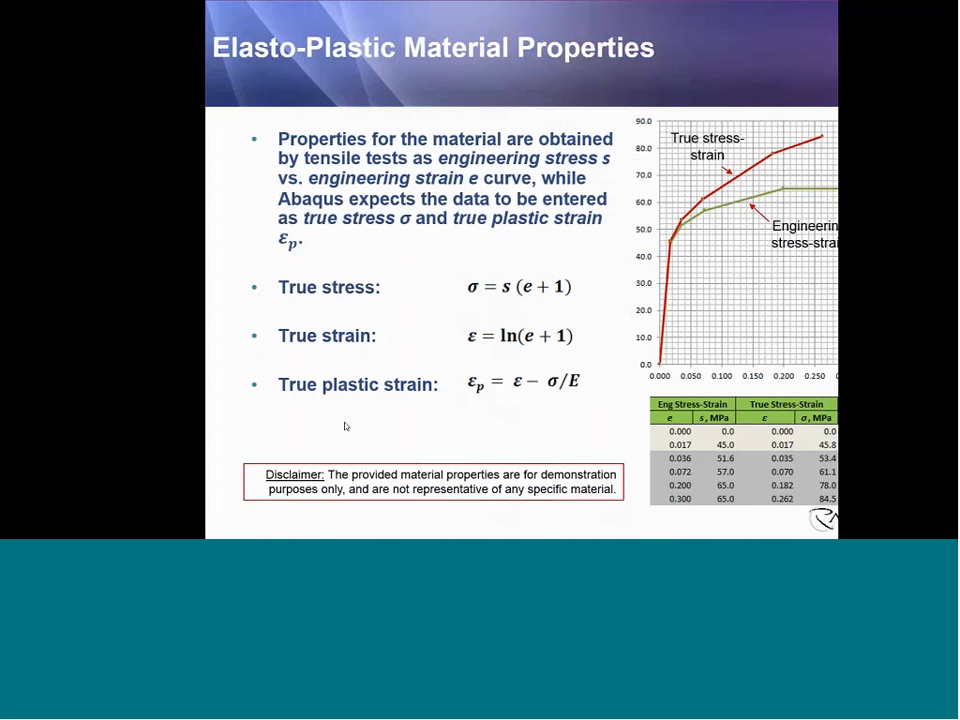
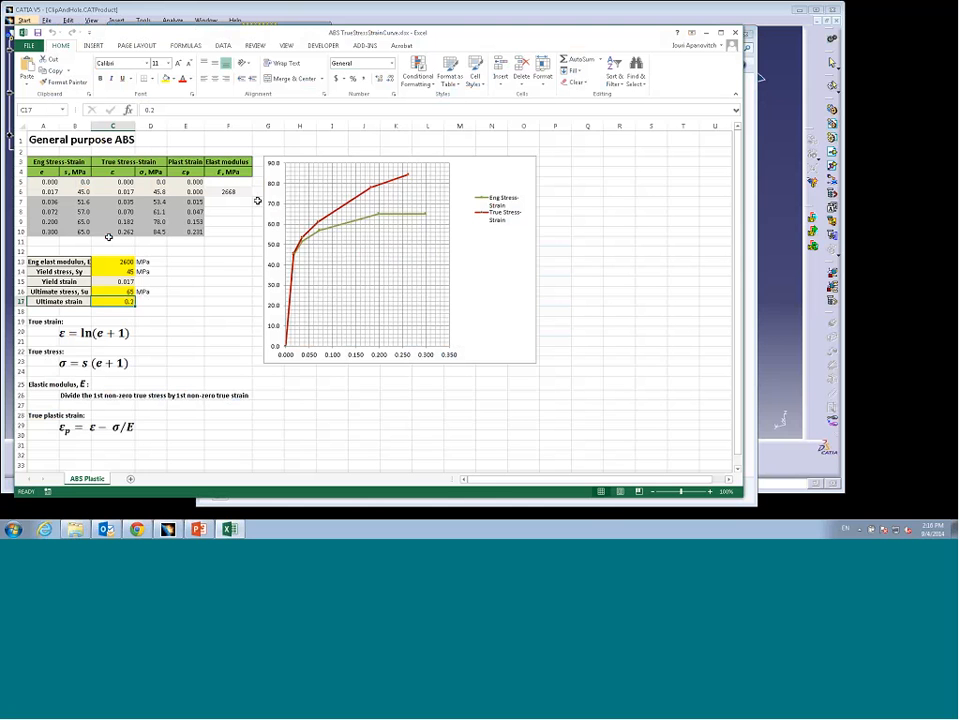
# Step: Examine the ABS spreadsheet's true strain, true stress, plastic strain and elastic modulus formulas, then close it
pyautogui.click(193, 203)
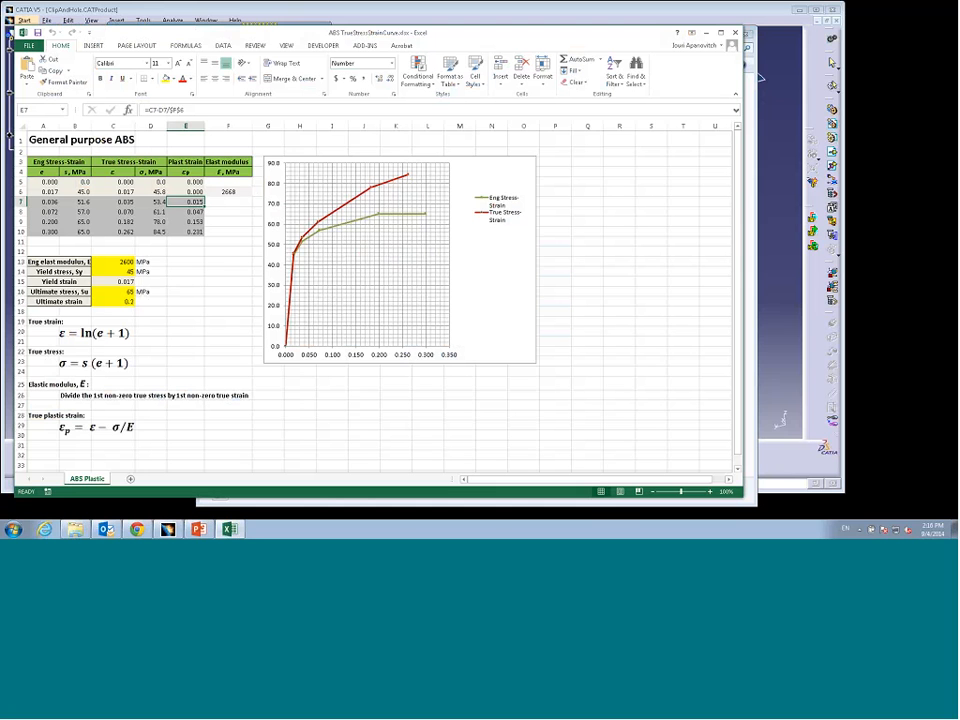
pyautogui.click(152, 202)
pyautogui.click(120, 202)
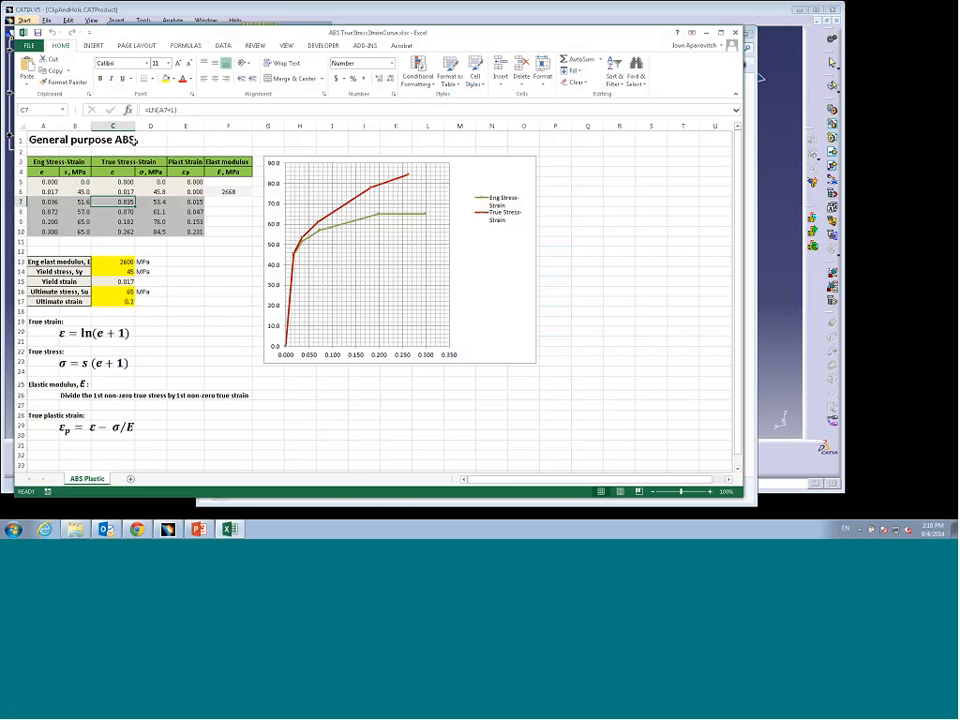
pyautogui.click(216, 229)
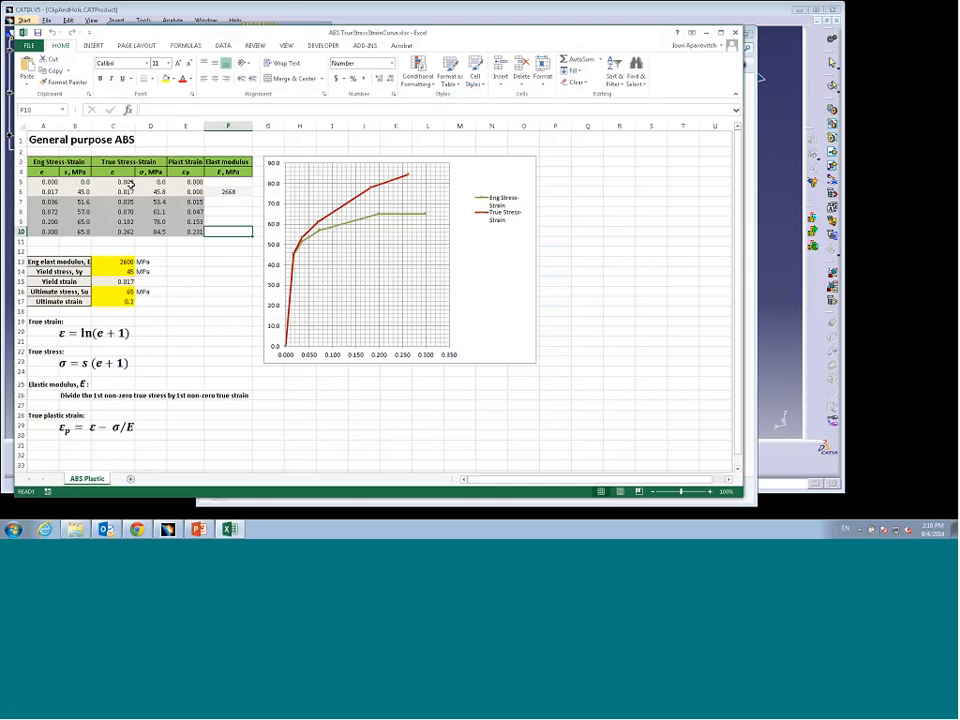
pyautogui.click(194, 212)
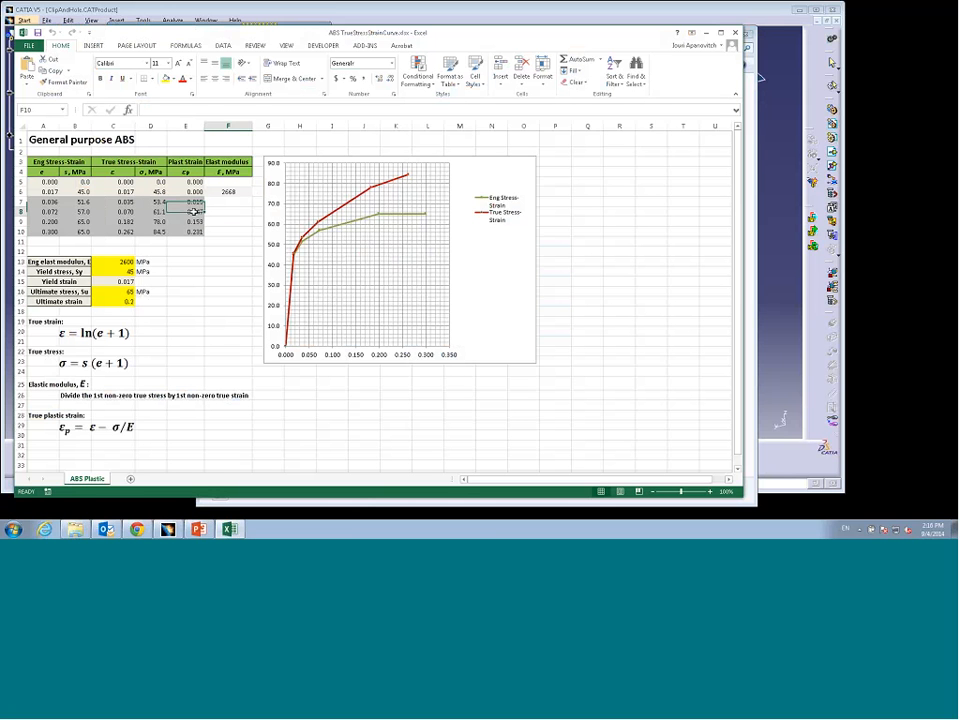
pyautogui.click(195, 221)
pyautogui.click(228, 271)
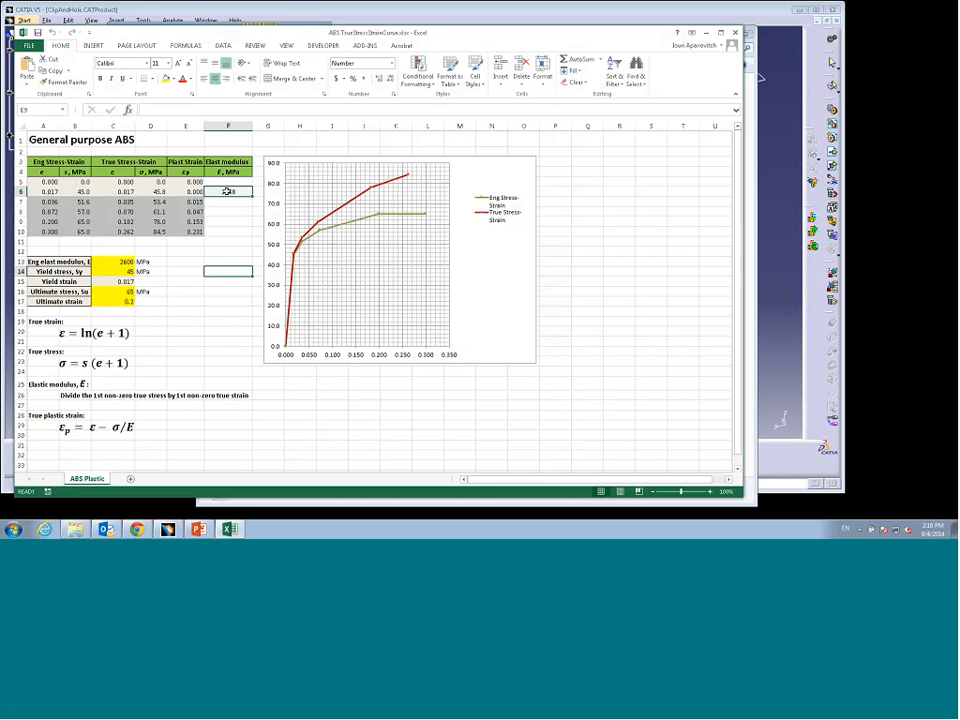
pyautogui.click(227, 191)
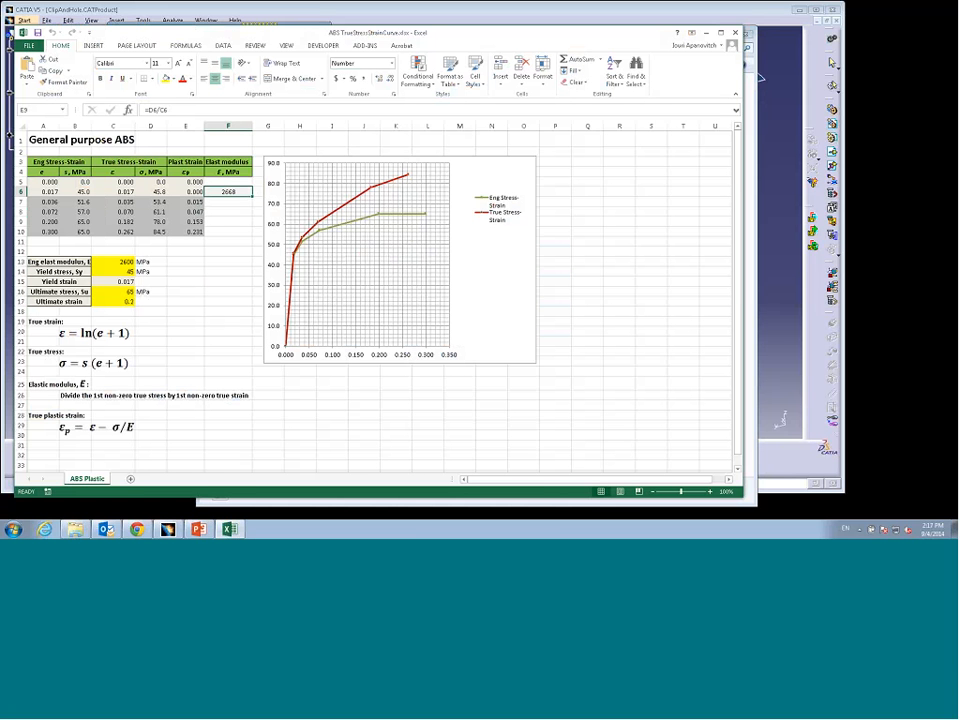
pyautogui.click(735, 32)
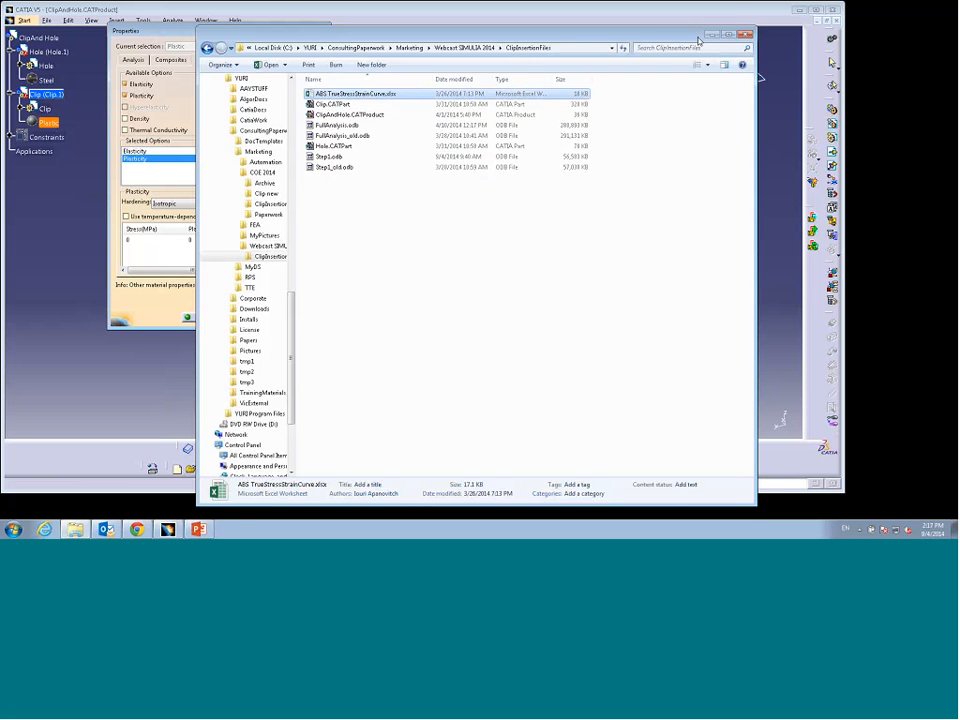
pyautogui.click(745, 34)
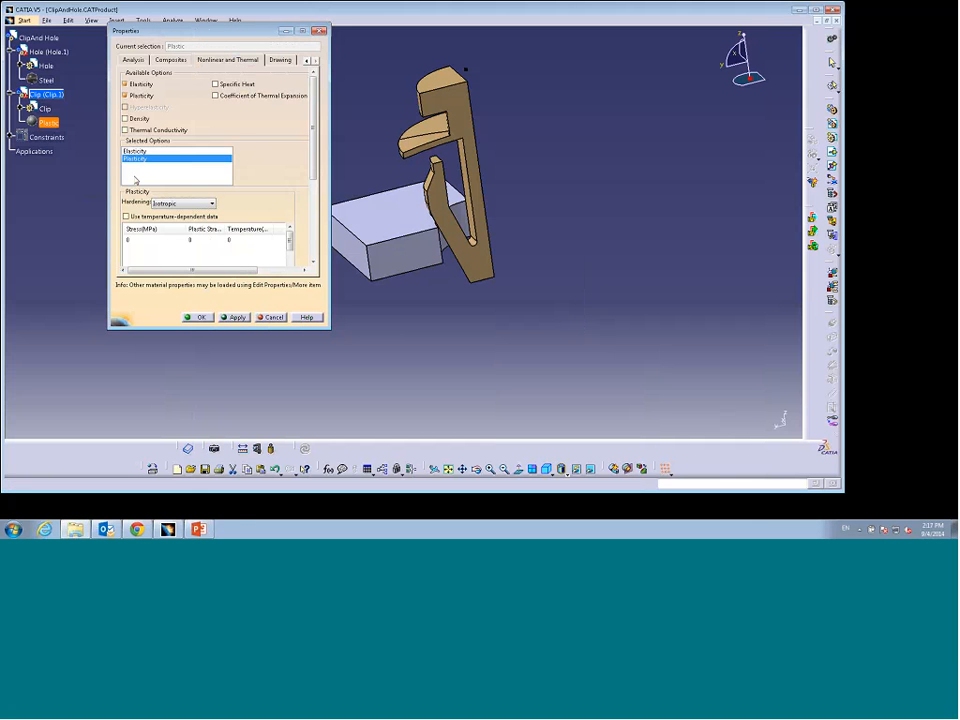
# Step: Set the Plastic material's elasticity to a Young's modulus of 2668 MPa and a Poisson's ratio of 0.4
pyautogui.click(134, 151)
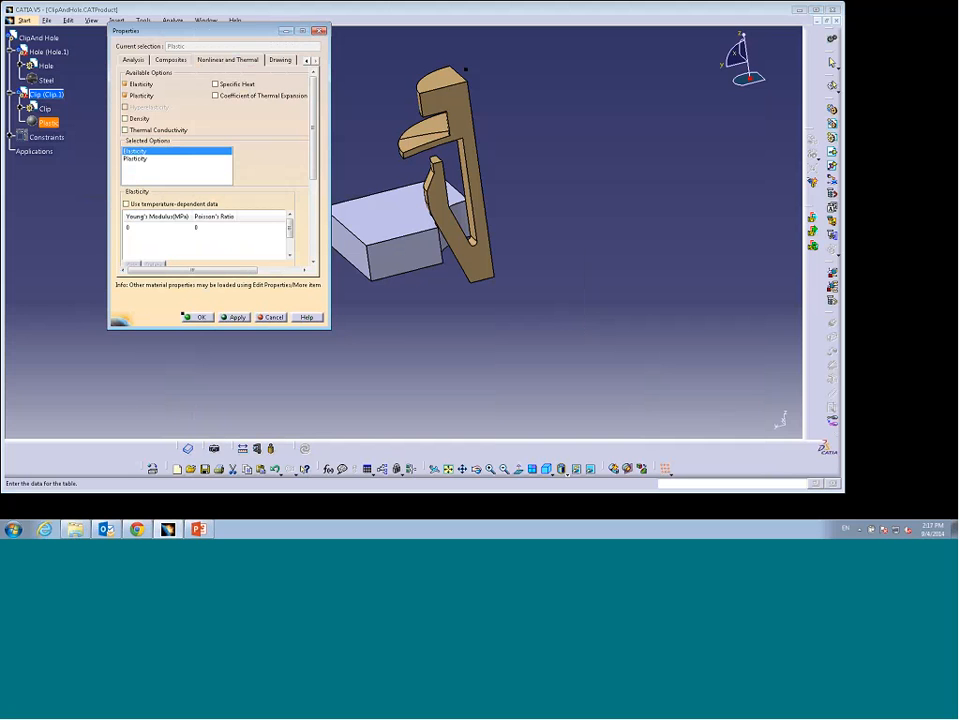
pyautogui.doubleClick(138, 228)
pyautogui.write('2600')
pyautogui.click(207, 230)
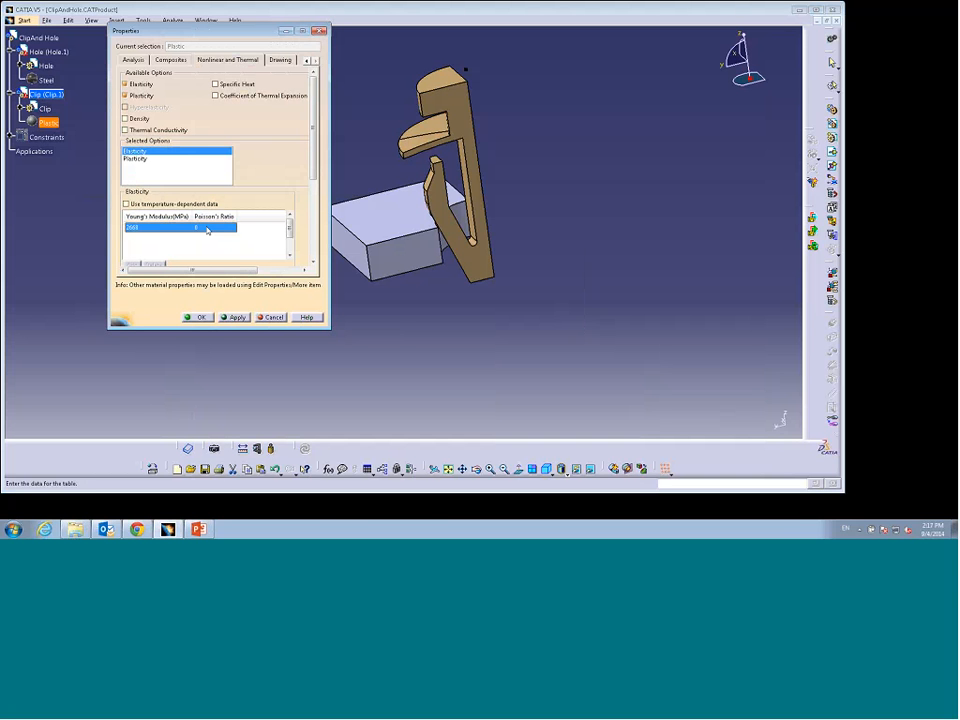
pyautogui.click(207, 229)
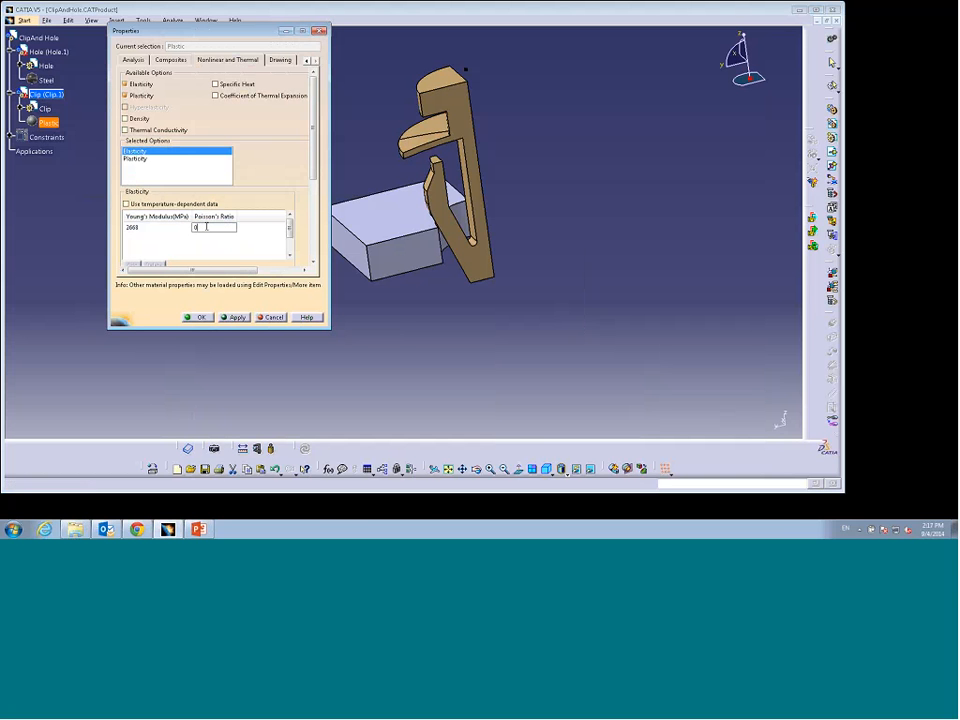
pyautogui.write('.4')
# Step: Enlarge the properties dialog and set the first Plasticity row's stress to 45.8 MPa
pyautogui.click(138, 159)
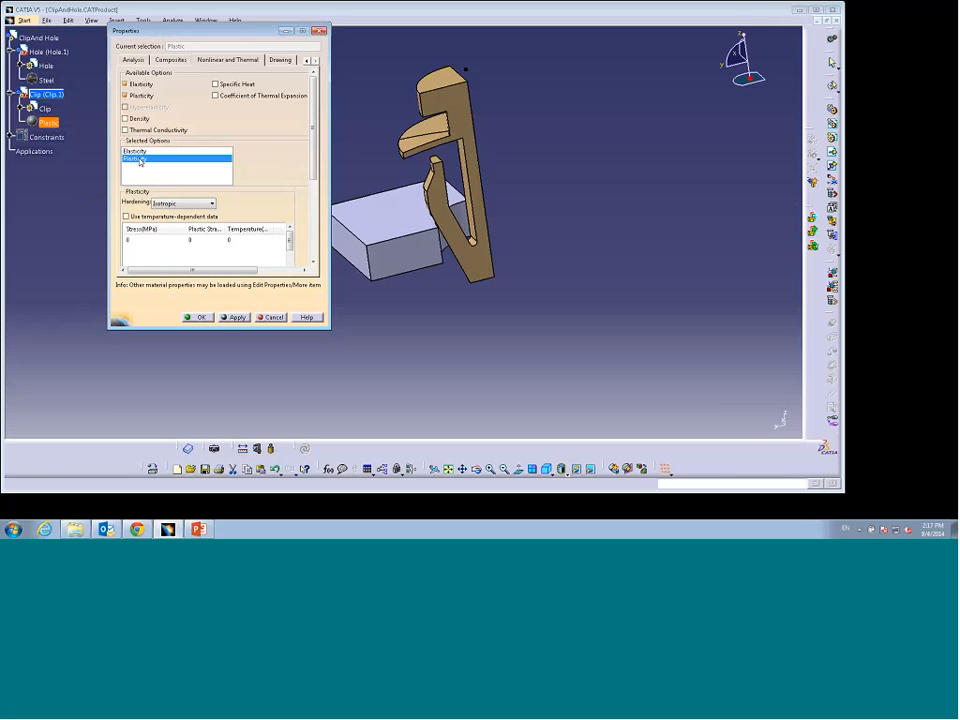
pyautogui.click(257, 240)
pyautogui.moveTo(330, 243); pyautogui.dragTo(459, 243)
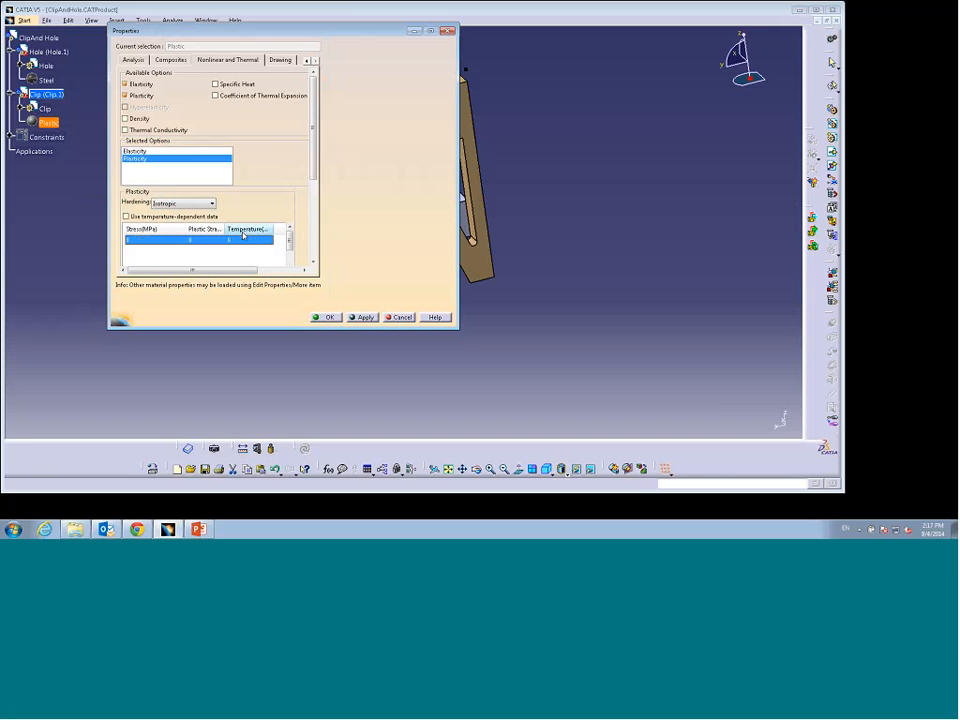
pyautogui.moveTo(226, 229); pyautogui.dragTo(259, 228)
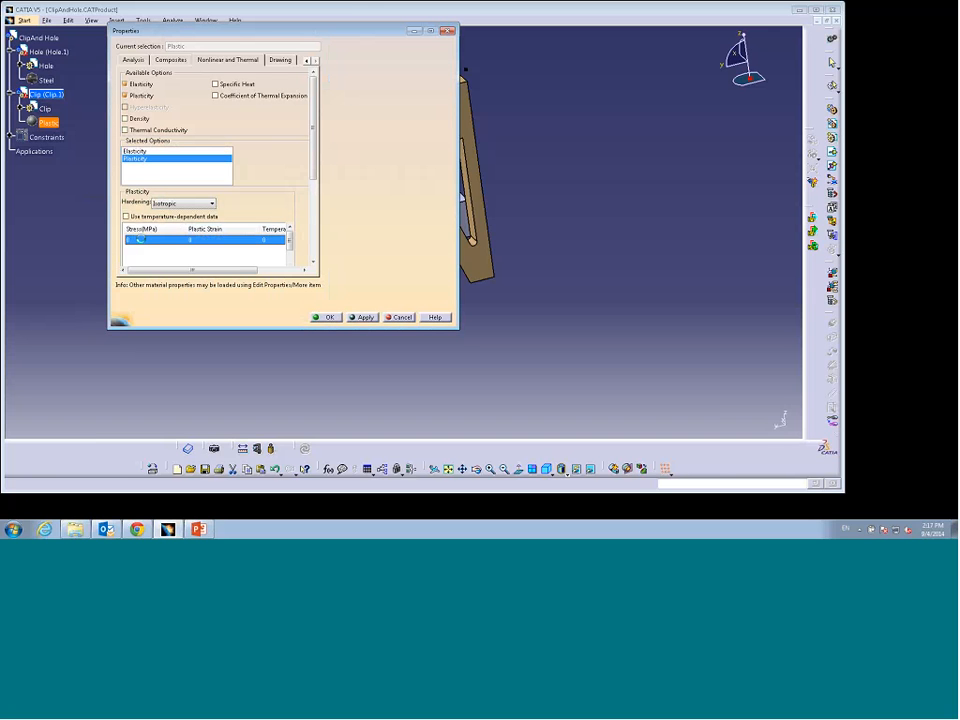
pyautogui.doubleClick(141, 240)
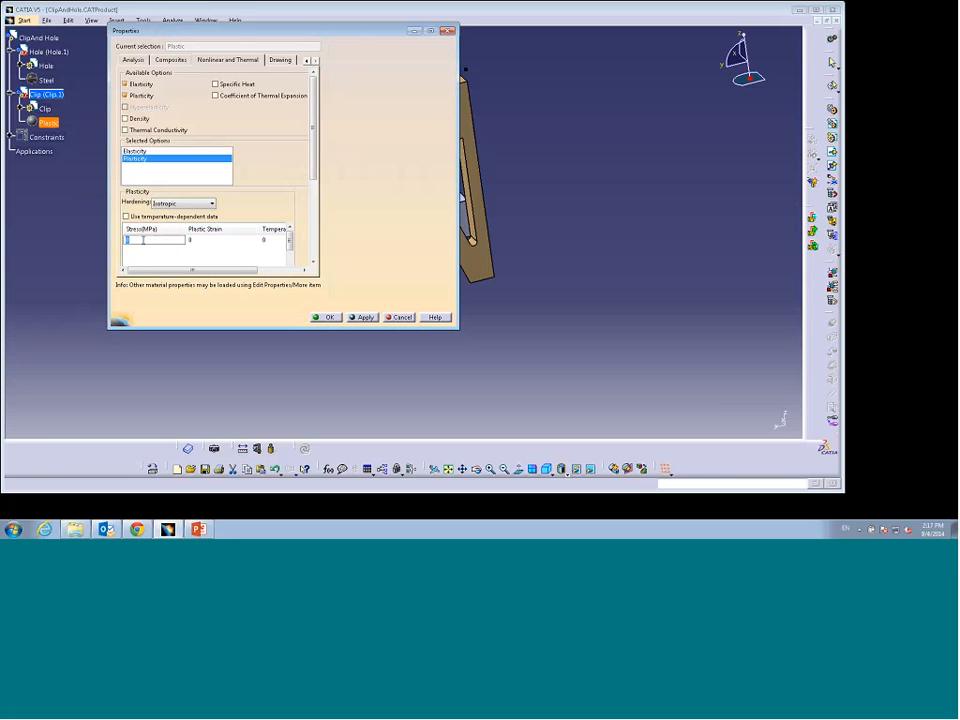
pyautogui.write('45.8')
pyautogui.click(190, 265)
pyautogui.click(190, 265)
pyautogui.moveTo(265, 328); pyautogui.dragTo(268, 423)
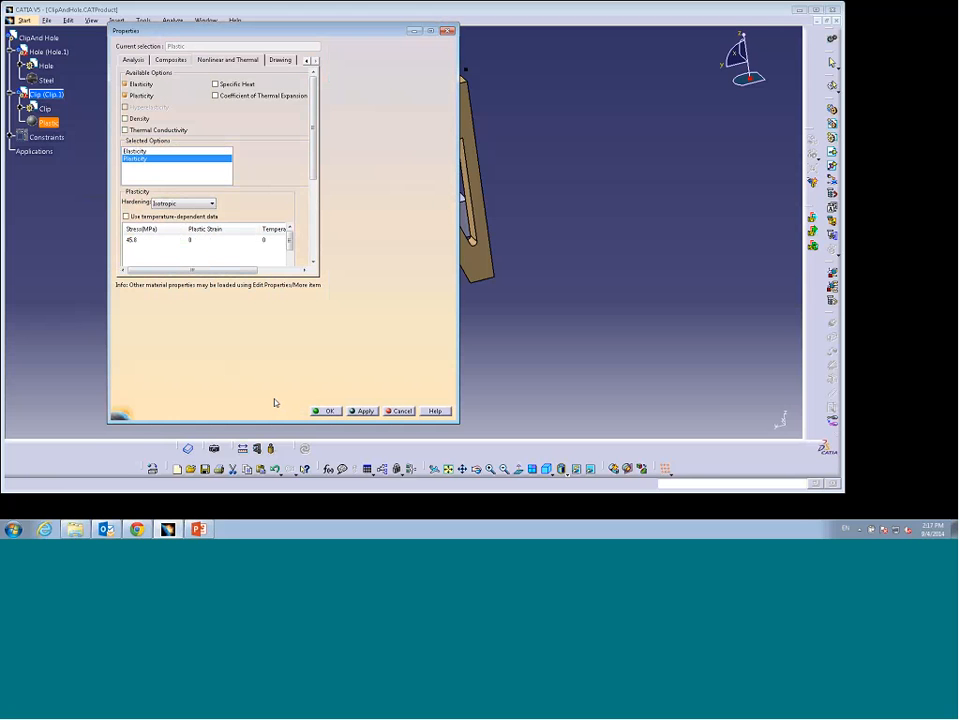
pyautogui.moveTo(289, 241)
pyautogui.mouseDown()
pyautogui.moveTo(291, 256)
pyautogui.moveTo(291, 237)
pyautogui.mouseUp()
pyautogui.click(140, 242)
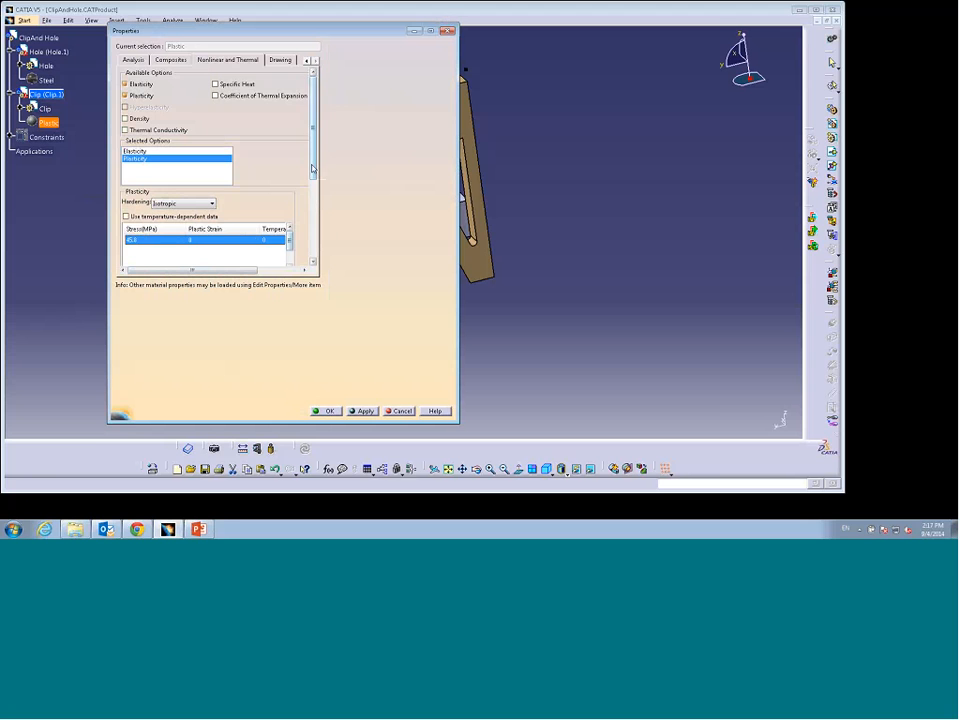
# Step: Add a second plasticity row with stress 53.4 MPa and plastic strain 0.015
pyautogui.scroll(-3, 312, 168)
pyautogui.click(132, 207)
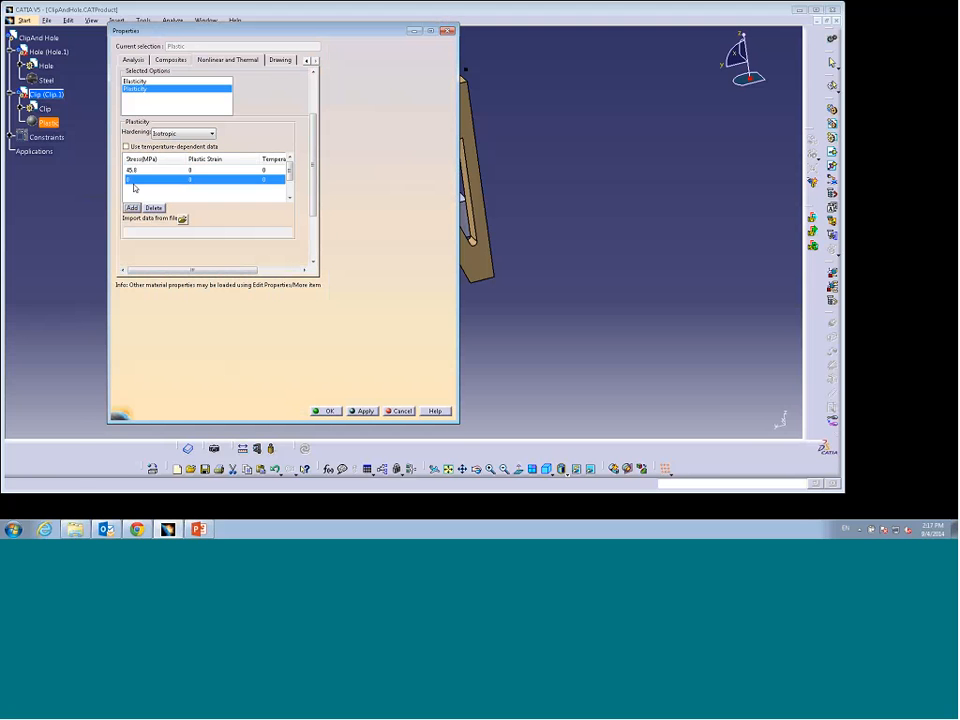
pyautogui.click(135, 180)
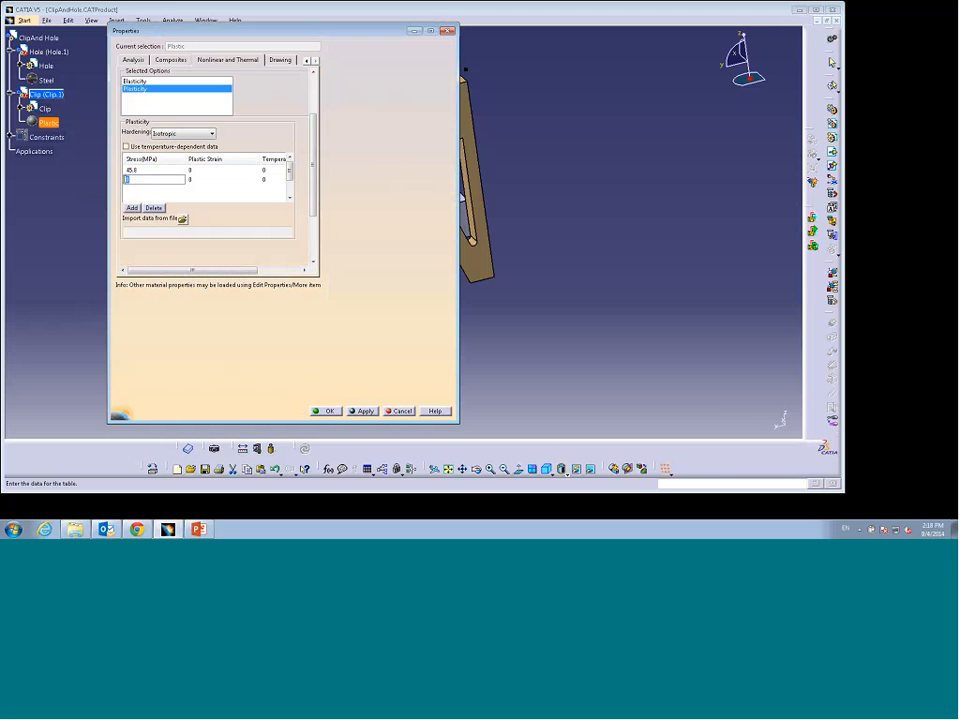
pyautogui.write('53.4')
pyautogui.click(196, 180)
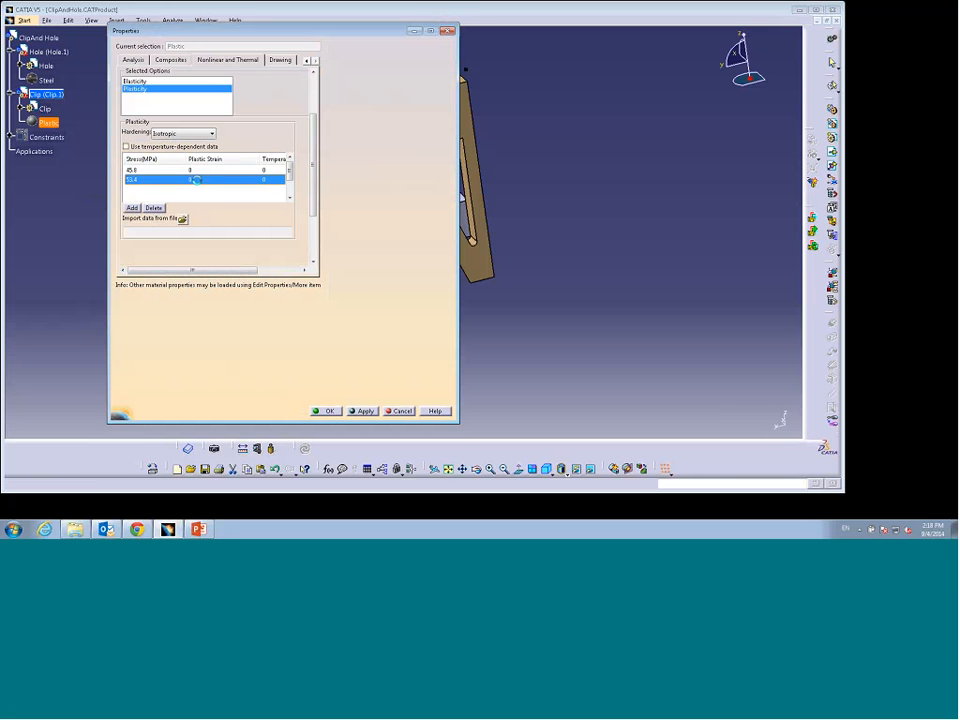
pyautogui.click(197, 179)
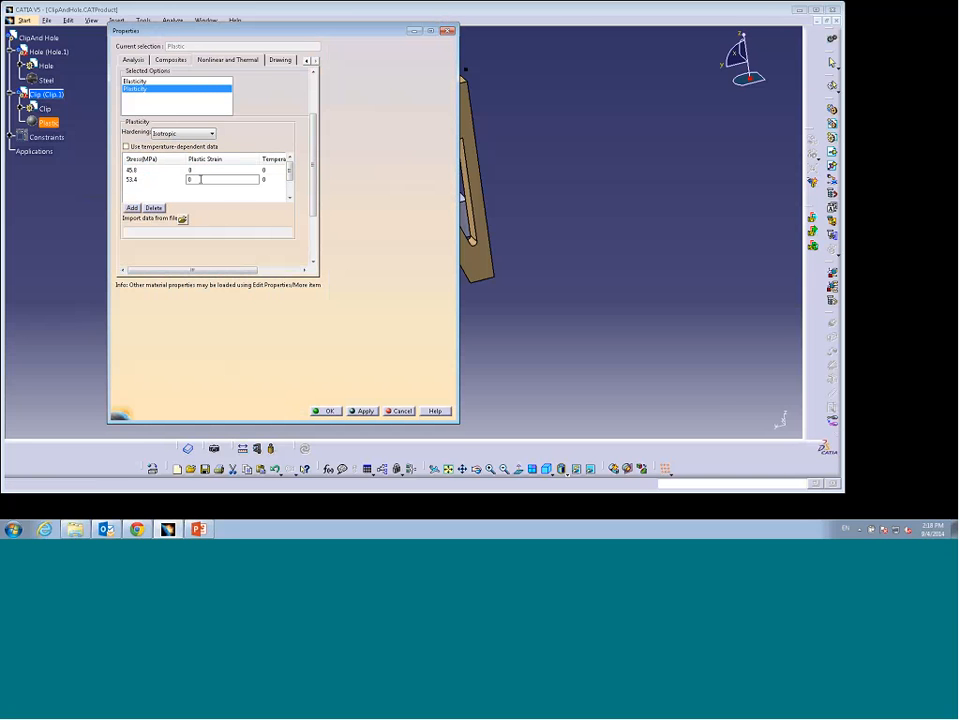
pyautogui.write('.015')
# Step: Add a third plasticity row with stress 61.1 MPa and plastic strain 0.047
pyautogui.click(155, 191)
pyautogui.click(132, 208)
pyautogui.doubleClick(135, 188)
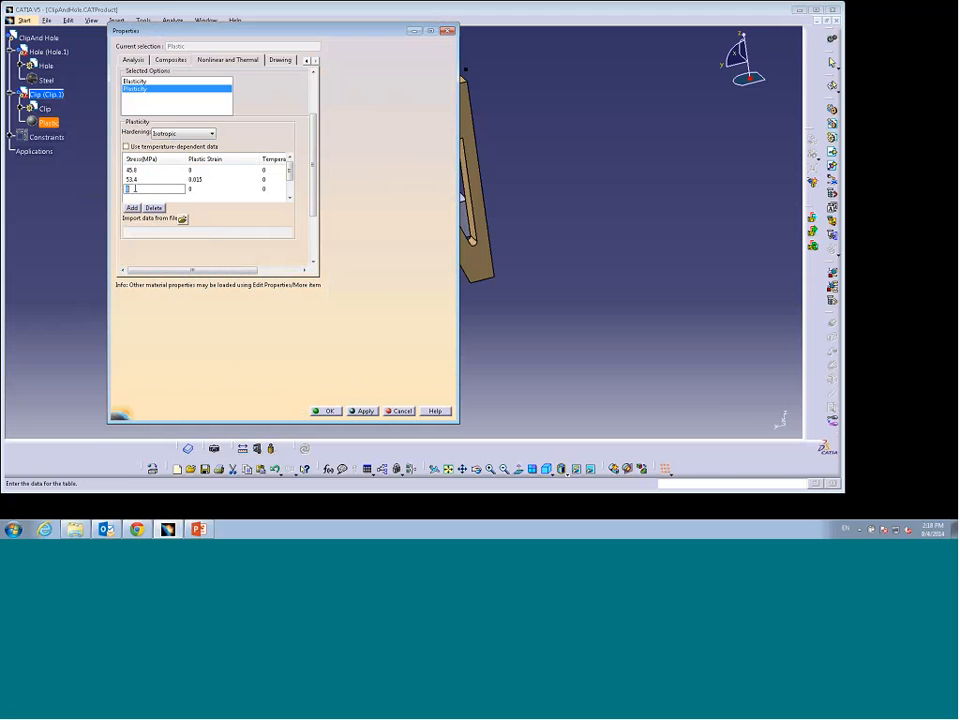
pyautogui.write('62')
pyautogui.write('.1')
pyautogui.click(193, 190)
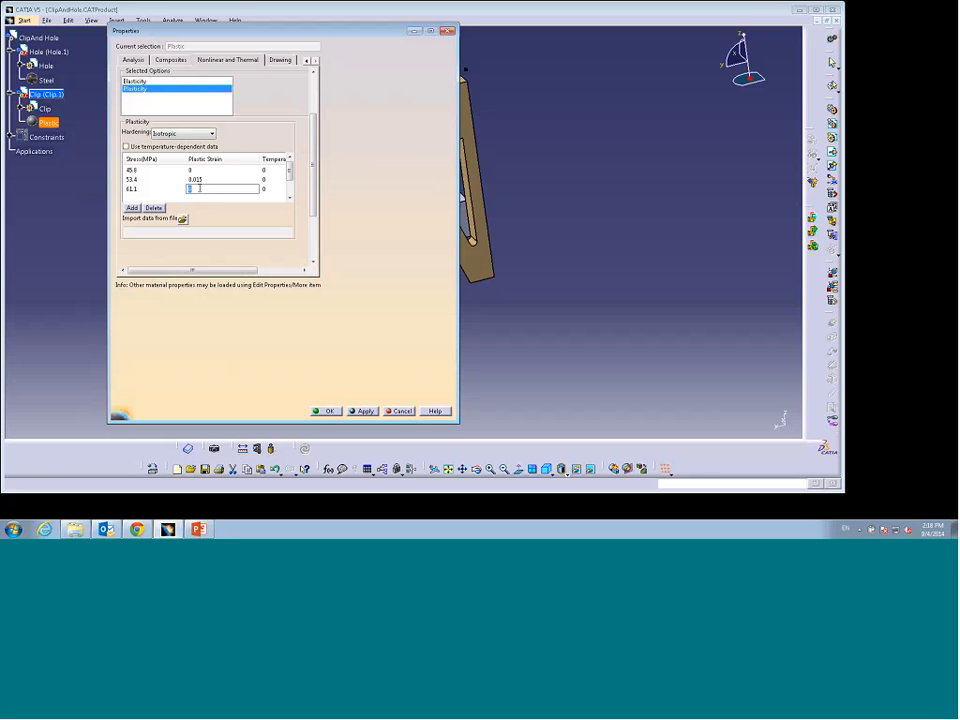
pyautogui.write('0.047')
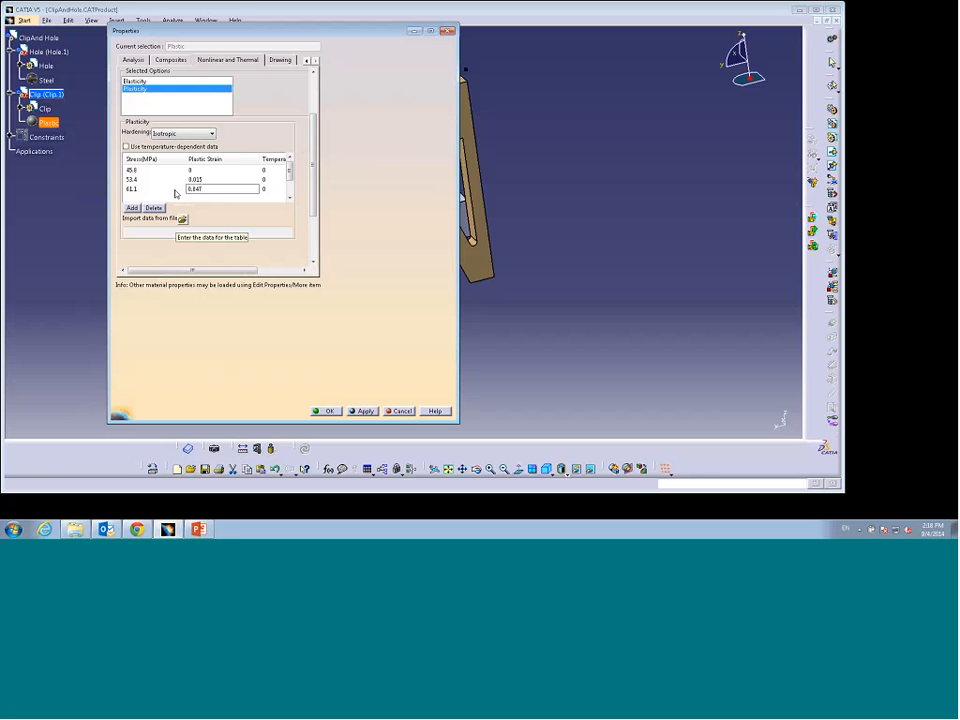
# Step: Add a fourth plasticity row with stress 78 MPa and plastic strain 0.153, and apply the material properties
pyautogui.click(131, 207)
pyautogui.click(132, 198)
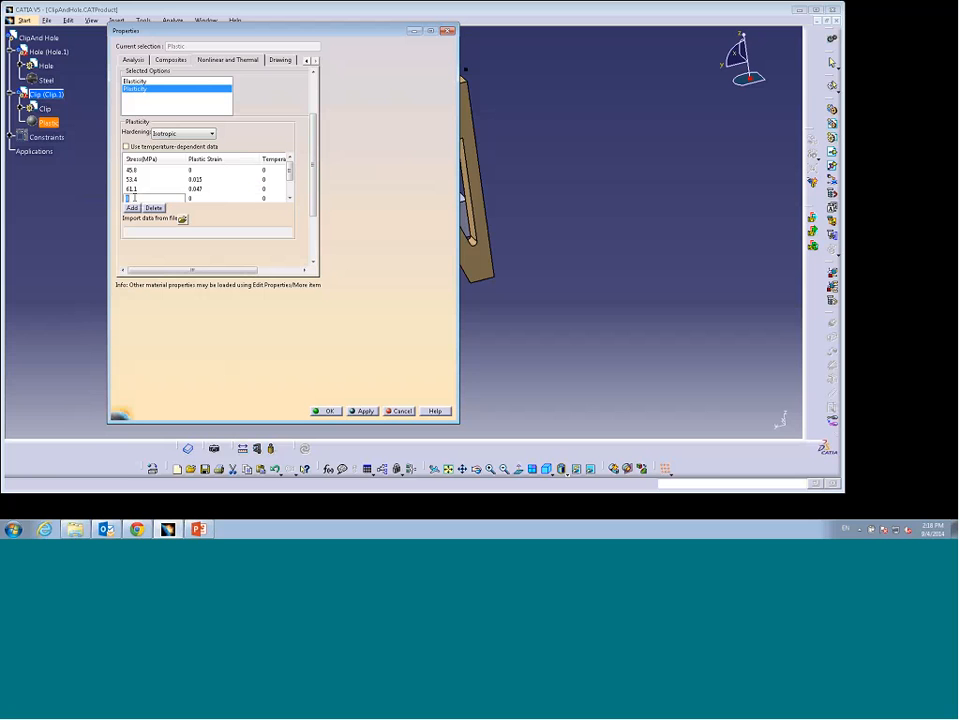
pyautogui.write('78')
pyautogui.click(197, 197)
pyautogui.write('.153')
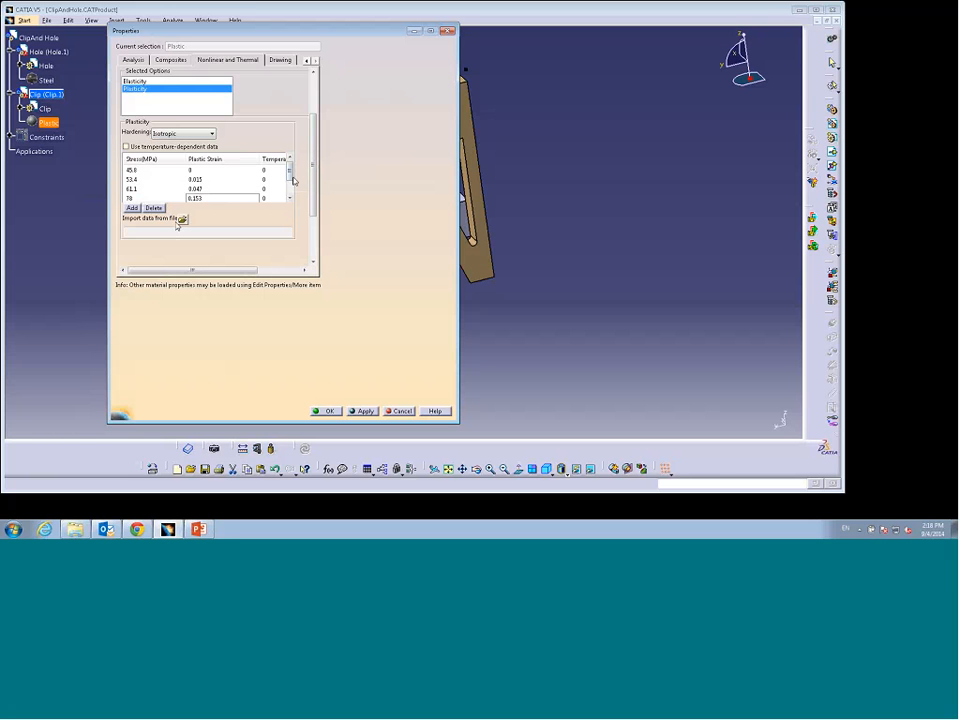
pyautogui.scroll(-1, 294, 181)
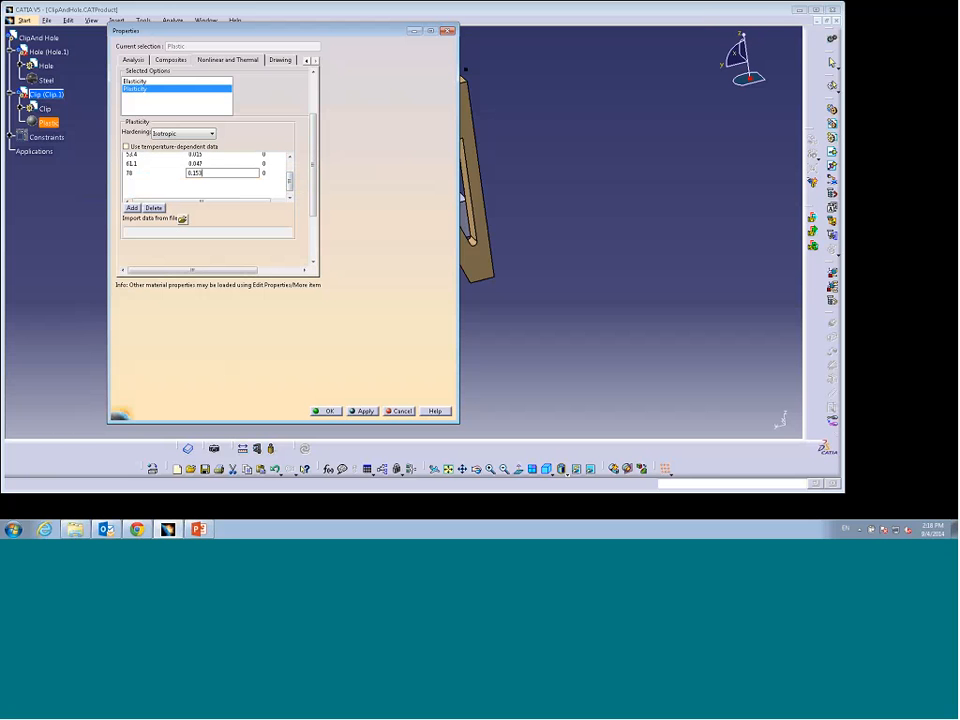
pyautogui.click(326, 411)
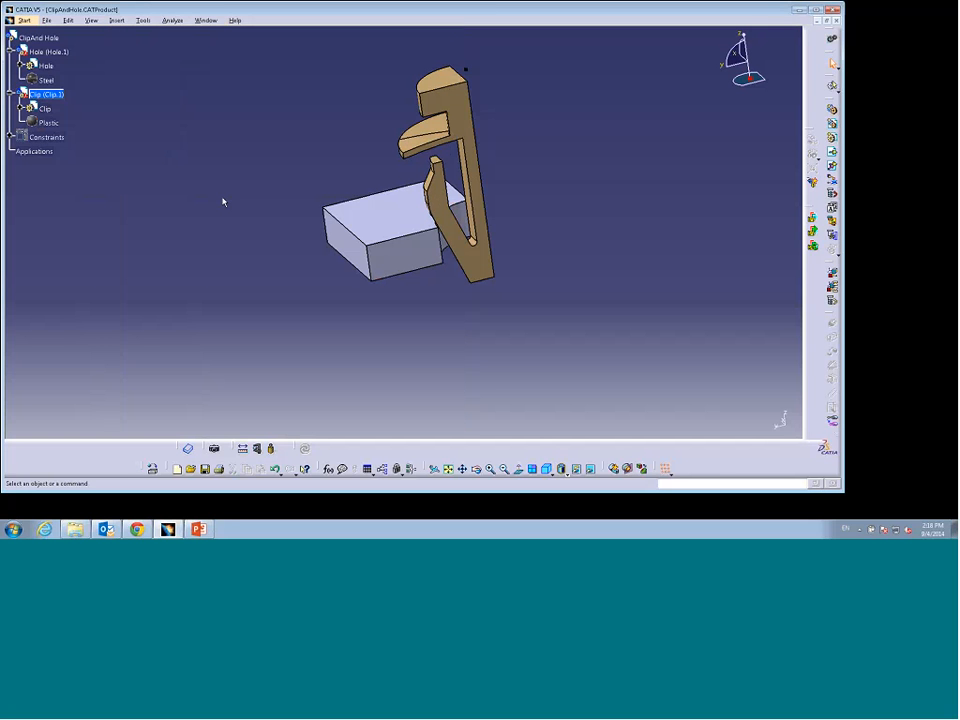
# Step: Select the ClipAndHole product and switch to the Nonlinear Structural Analysis workbench
pyautogui.click(39, 38)
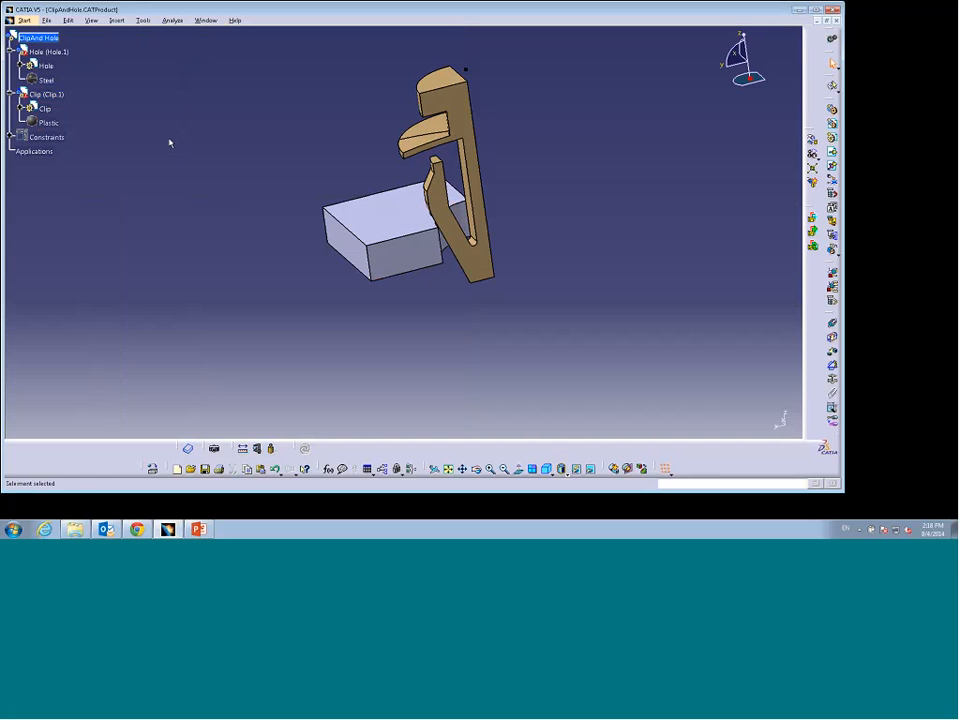
pyautogui.click(23, 20)
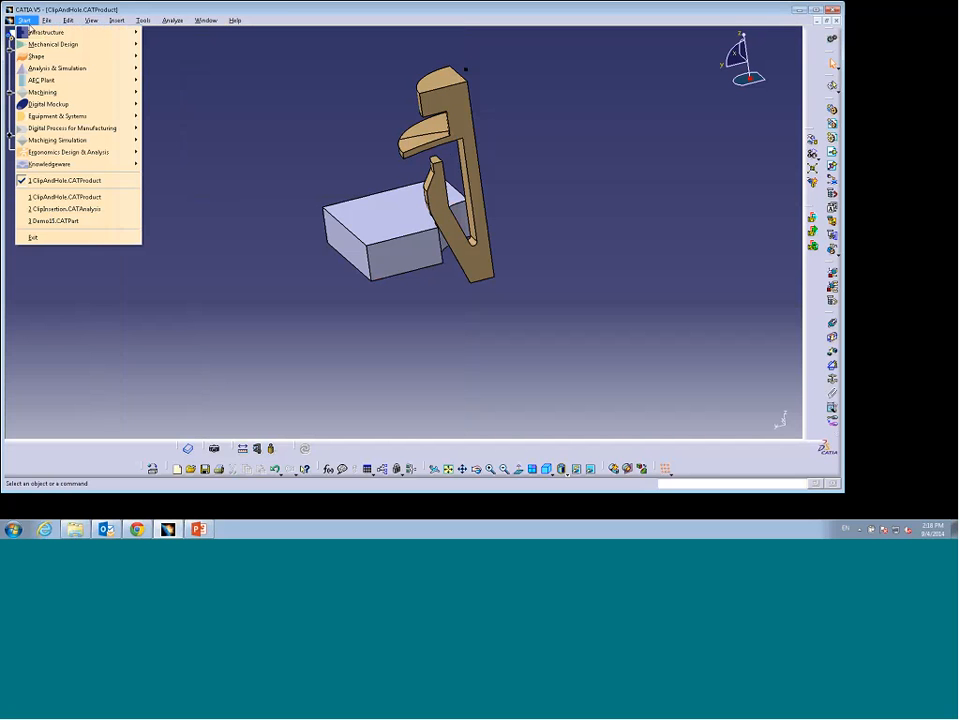
pyautogui.moveTo(55, 72)
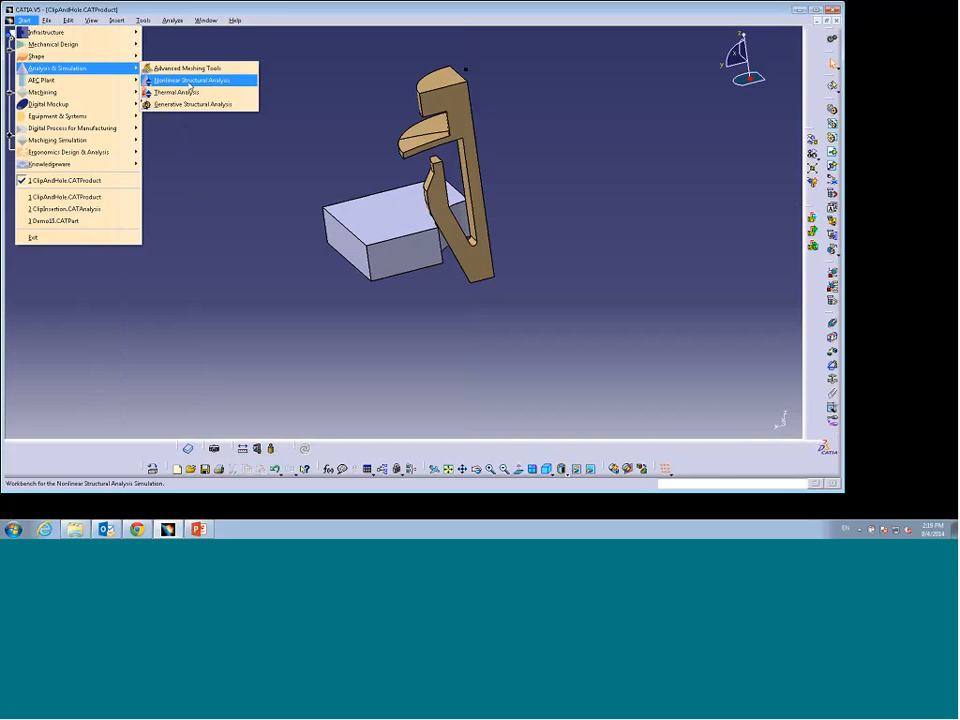
pyautogui.click(190, 82)
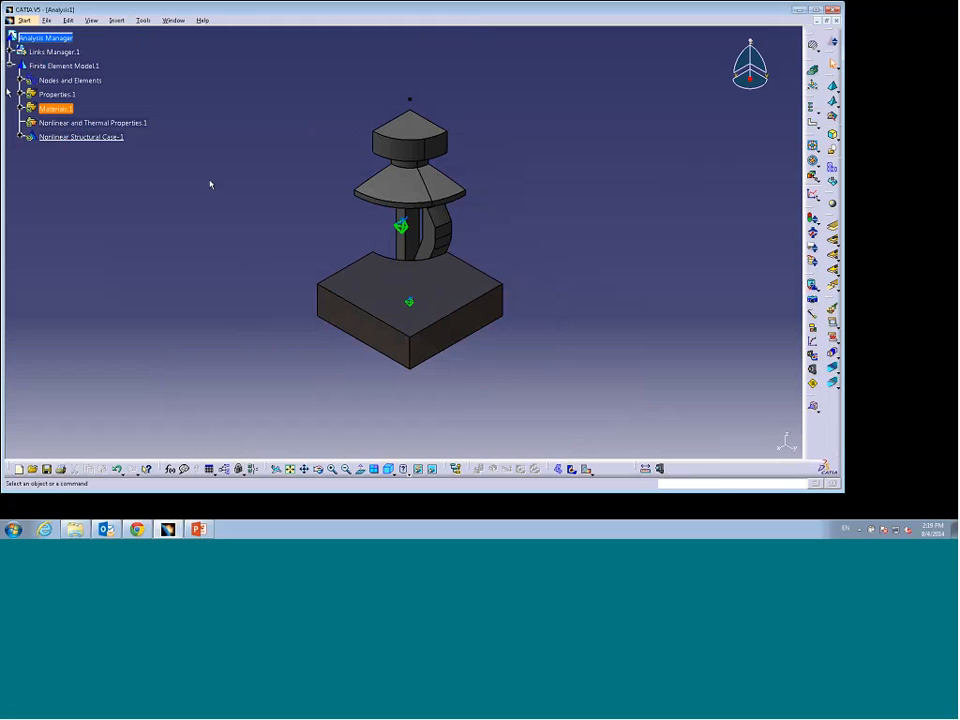
# Step: Set the clip's OCTREE mesh global size to 0.5 mm with absolute sag turned off
pyautogui.click(20, 80)
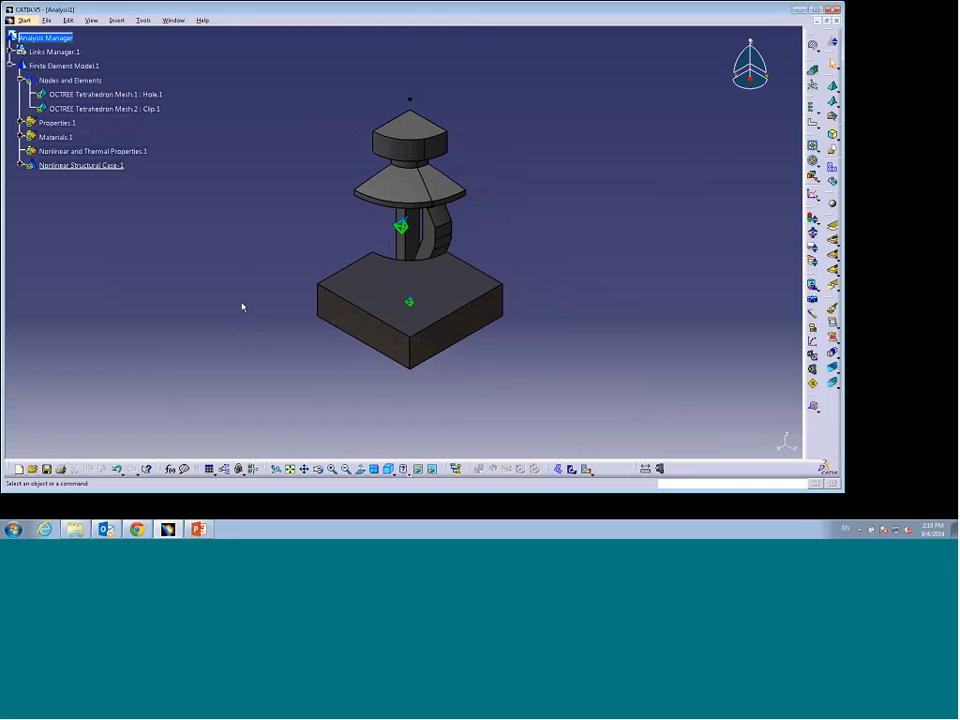
pyautogui.moveTo(242, 307); pyautogui.dragTo(225, 259, button='middle')
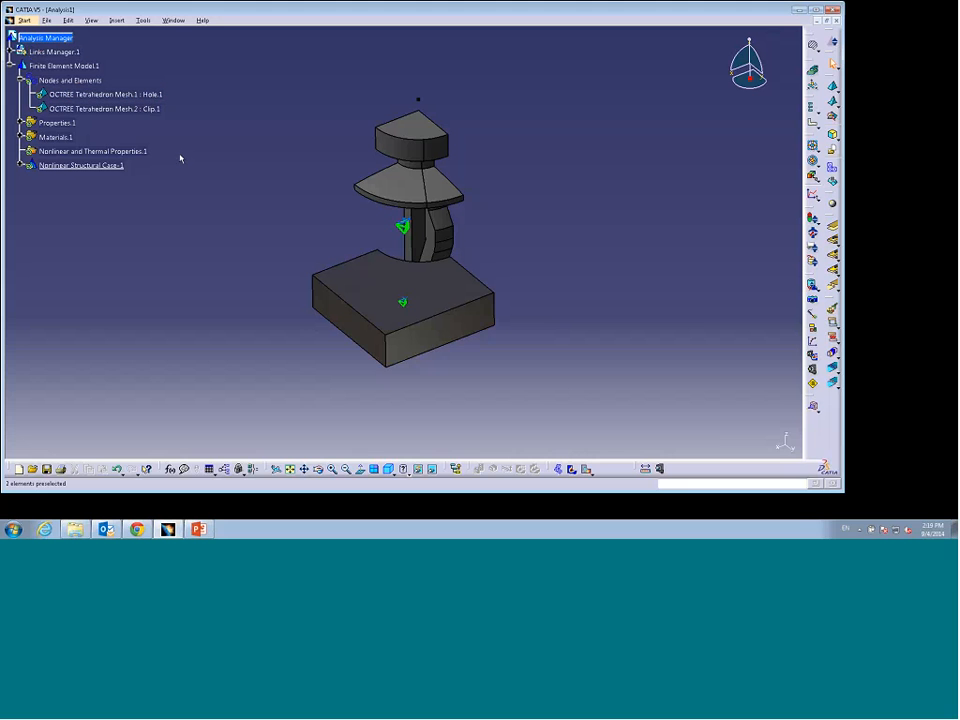
pyautogui.click(130, 110)
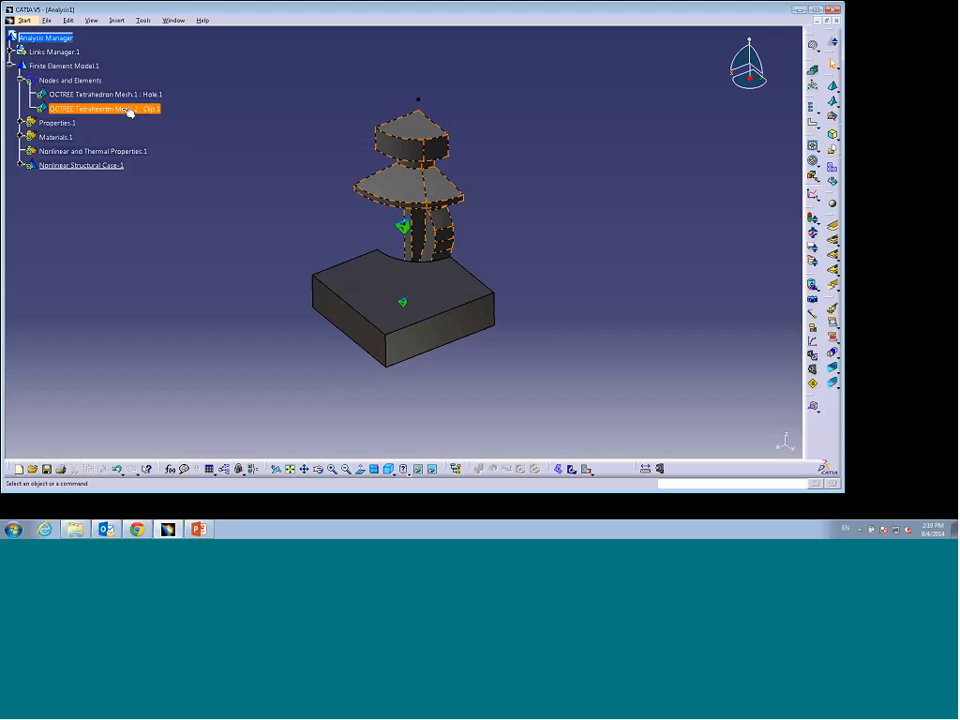
pyautogui.doubleClick(130, 110)
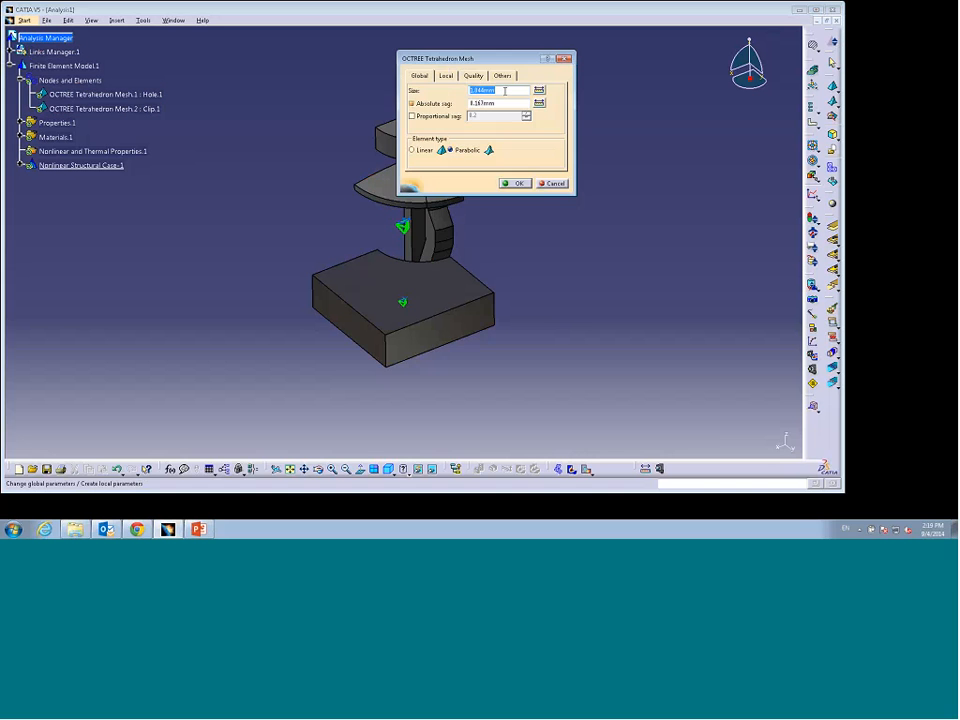
pyautogui.click(498, 90)
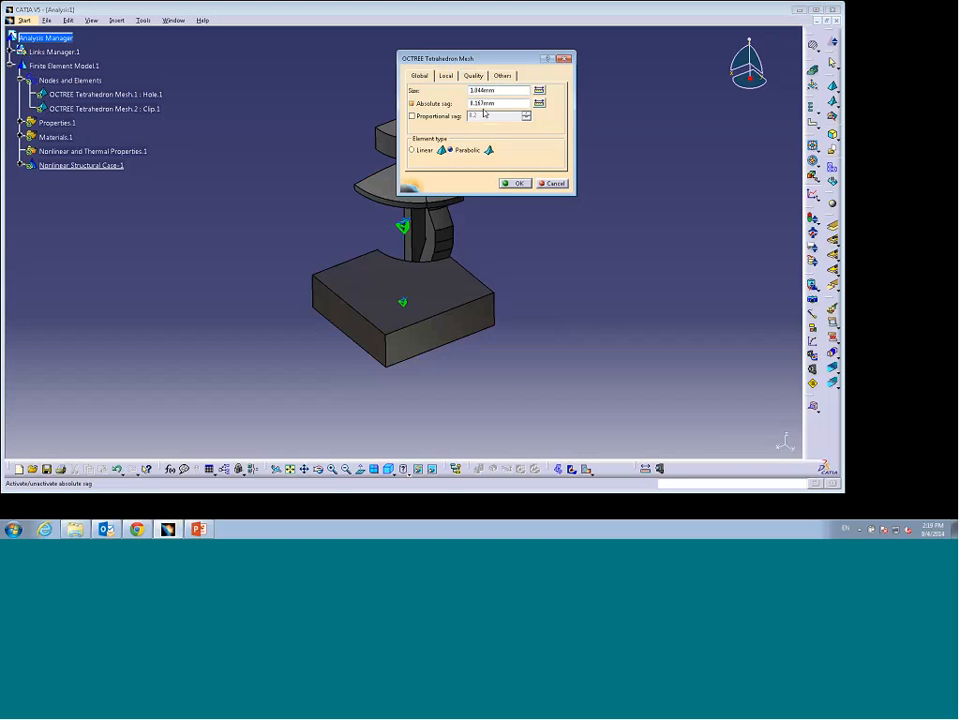
pyautogui.click(412, 103)
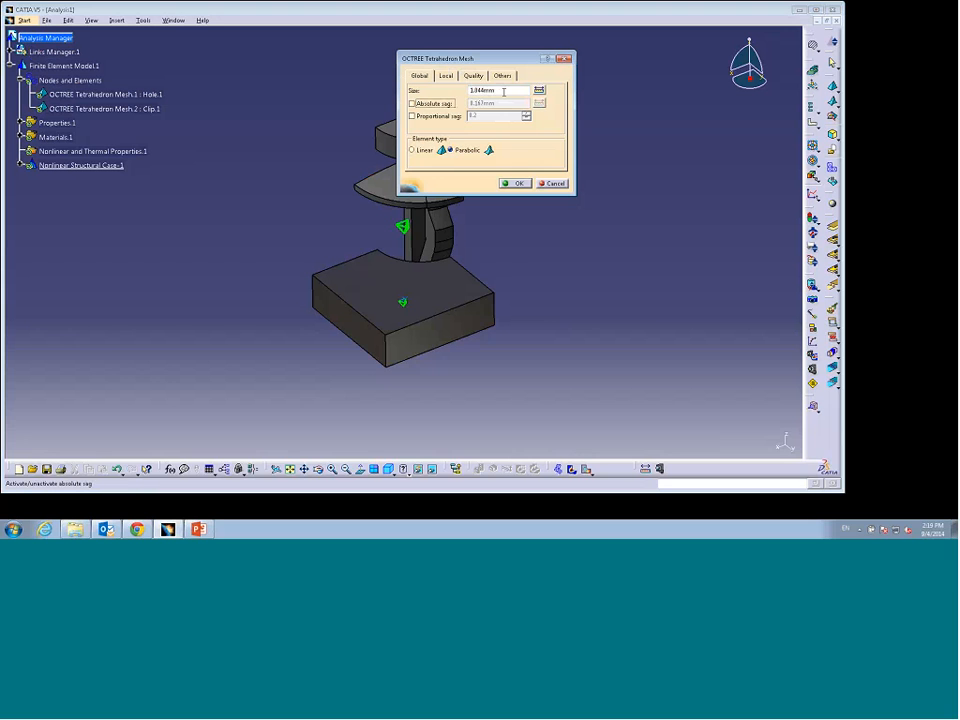
pyautogui.moveTo(504, 92); pyautogui.dragTo(460, 93)
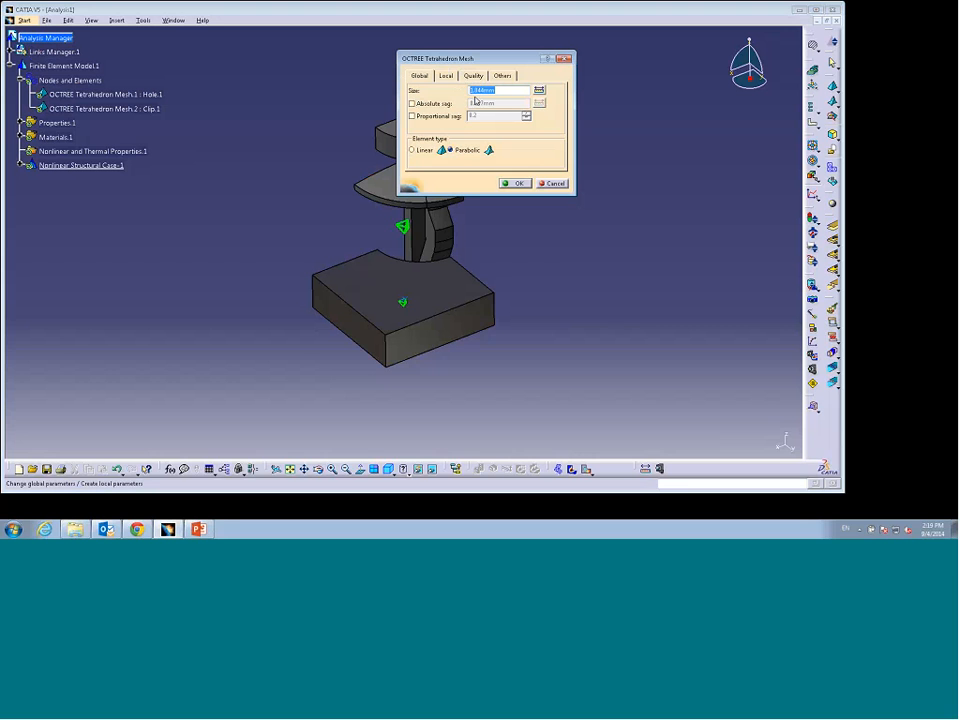
pyautogui.write('8.5')
pyautogui.click(518, 183)
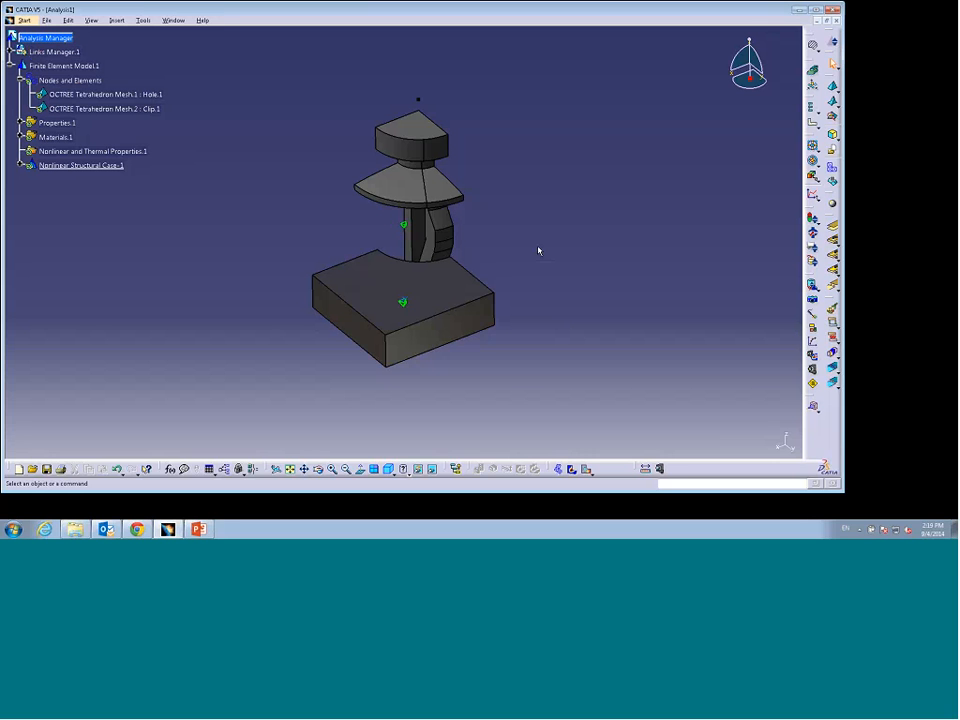
# Step: Set the hole part's OCTREE mesh global size to 1 mm with absolute sag turned off
pyautogui.doubleClick(127, 93)
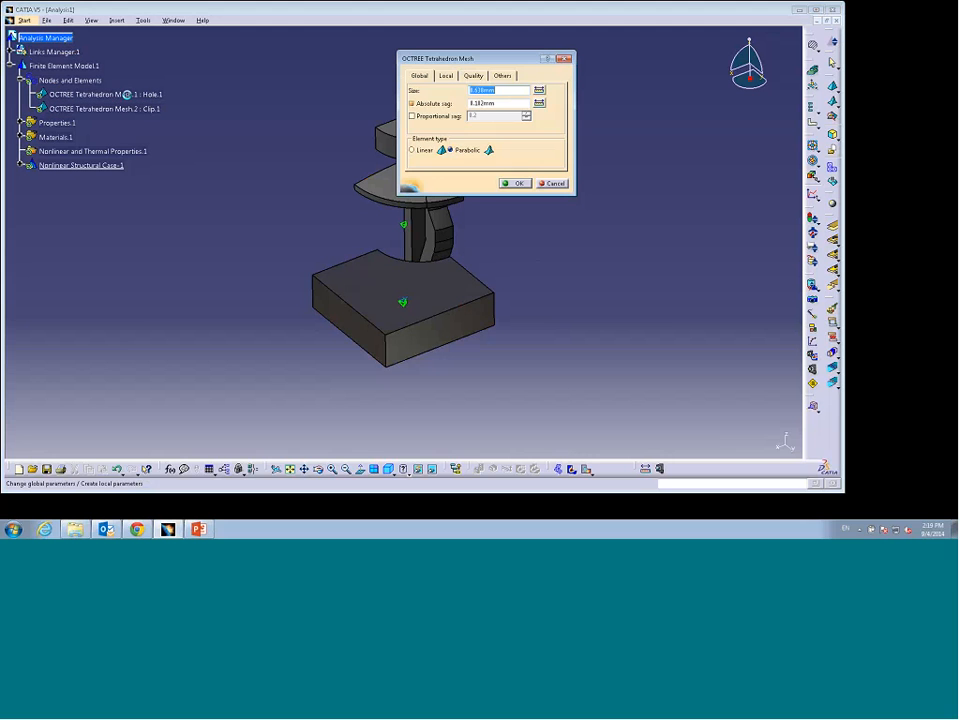
pyautogui.click(411, 103)
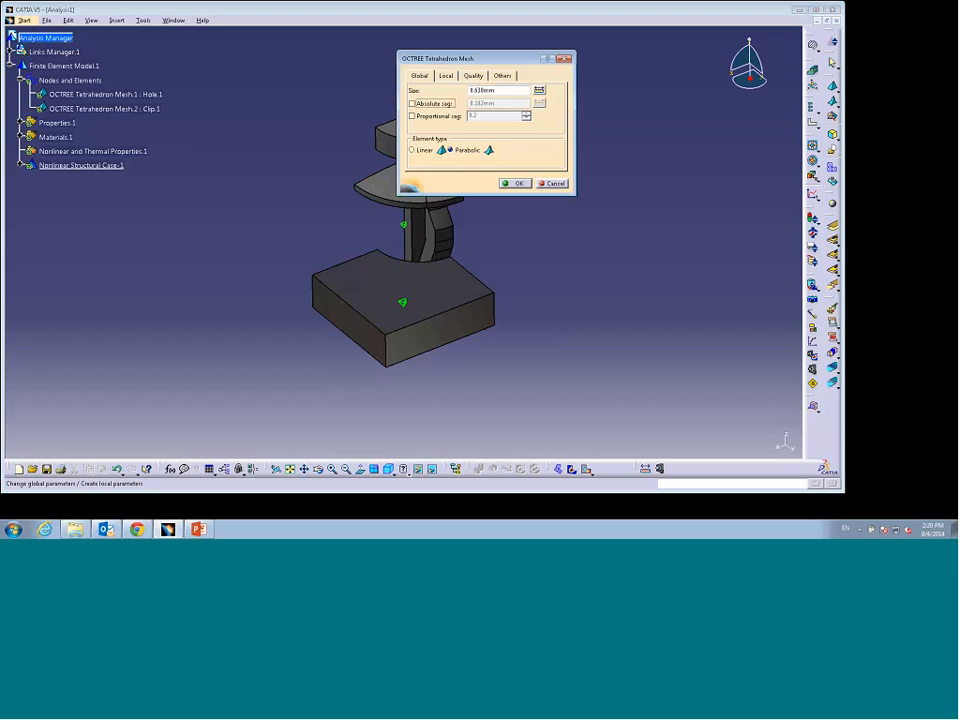
pyautogui.doubleClick(459, 90)
pyautogui.write('1')
pyautogui.press('Return')
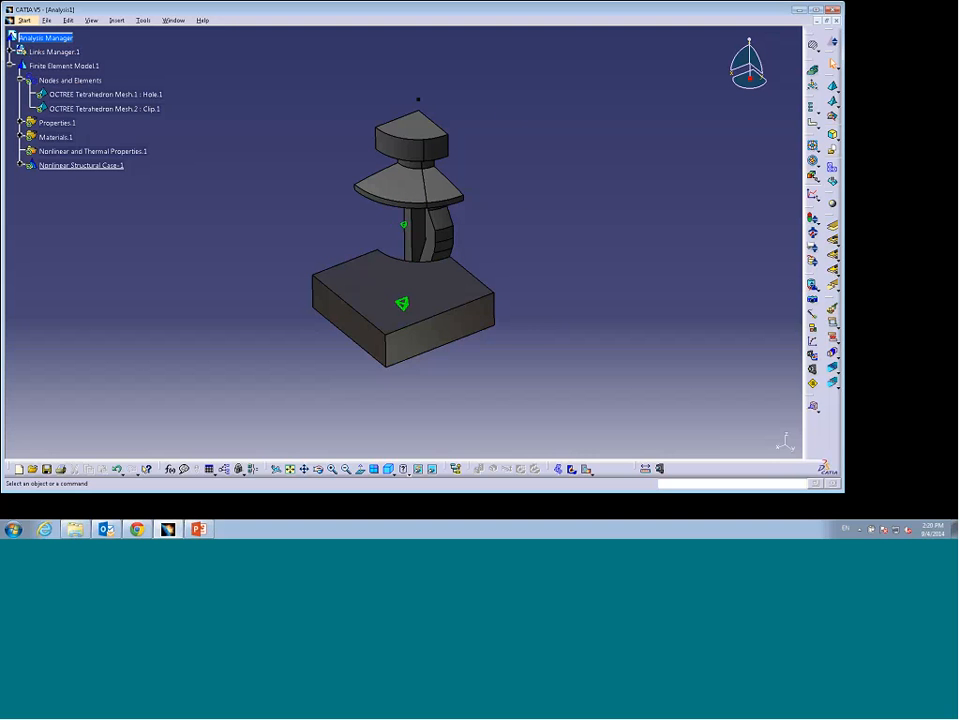
# Step: Generate the mesh visualization for both parts and inspect the resulting elements around the clip and hole
pyautogui.rightClick(70, 79)
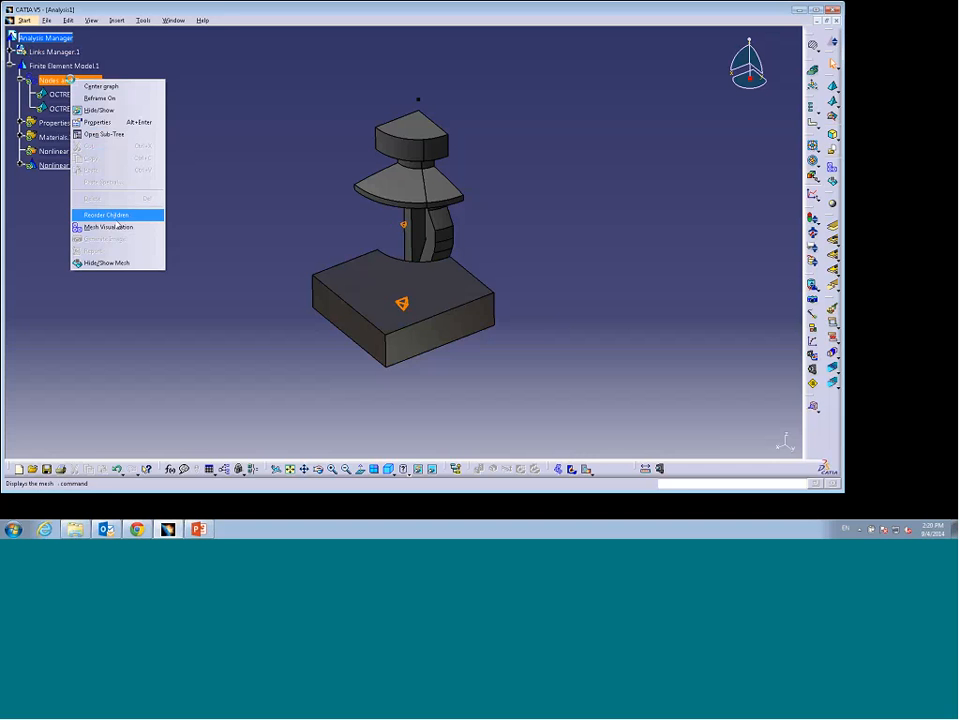
pyautogui.click(110, 227)
pyautogui.press('Return')
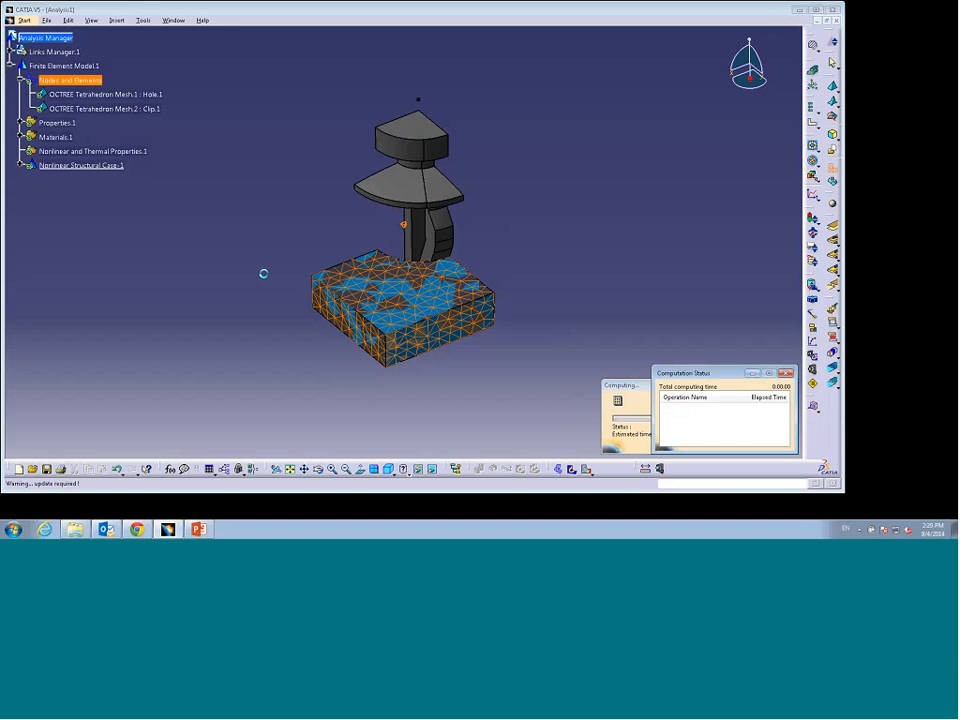
pyautogui.moveTo(304, 368); pyautogui.dragTo(435, 290, button='middle')
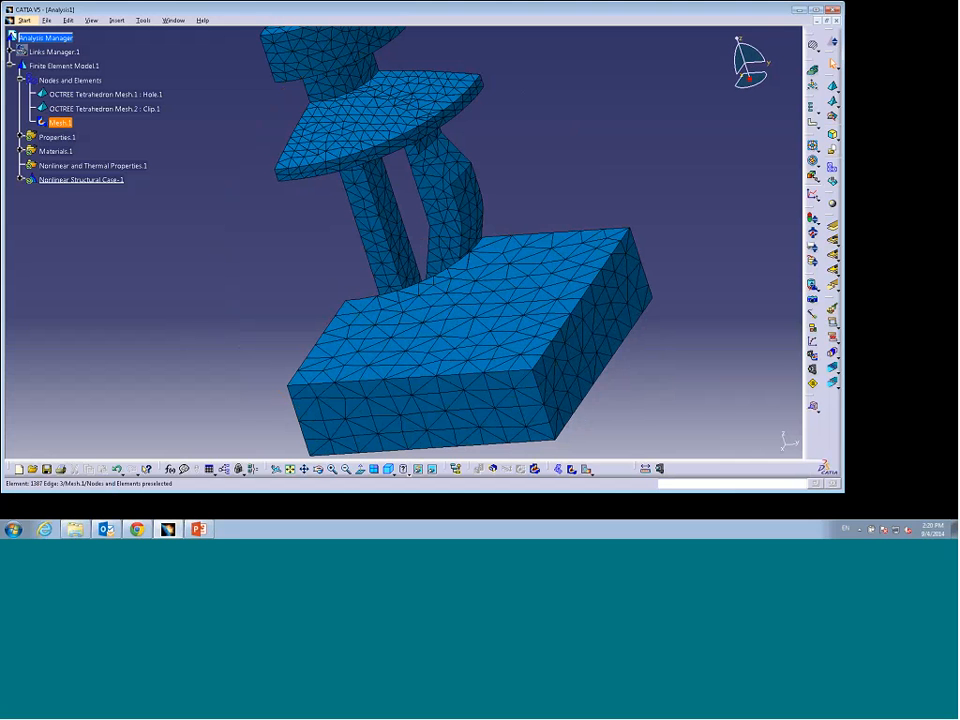
pyautogui.moveTo(370, 312); pyautogui.dragTo(281, 298, button='middle')
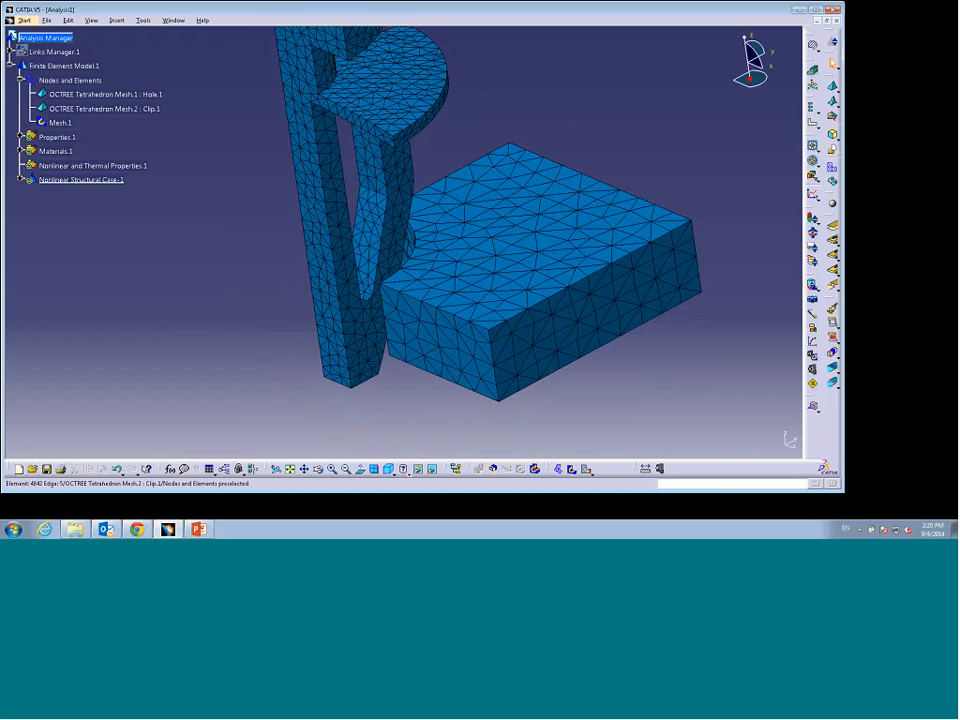
pyautogui.moveTo(226, 348); pyautogui.dragTo(382, 291, button='middle')
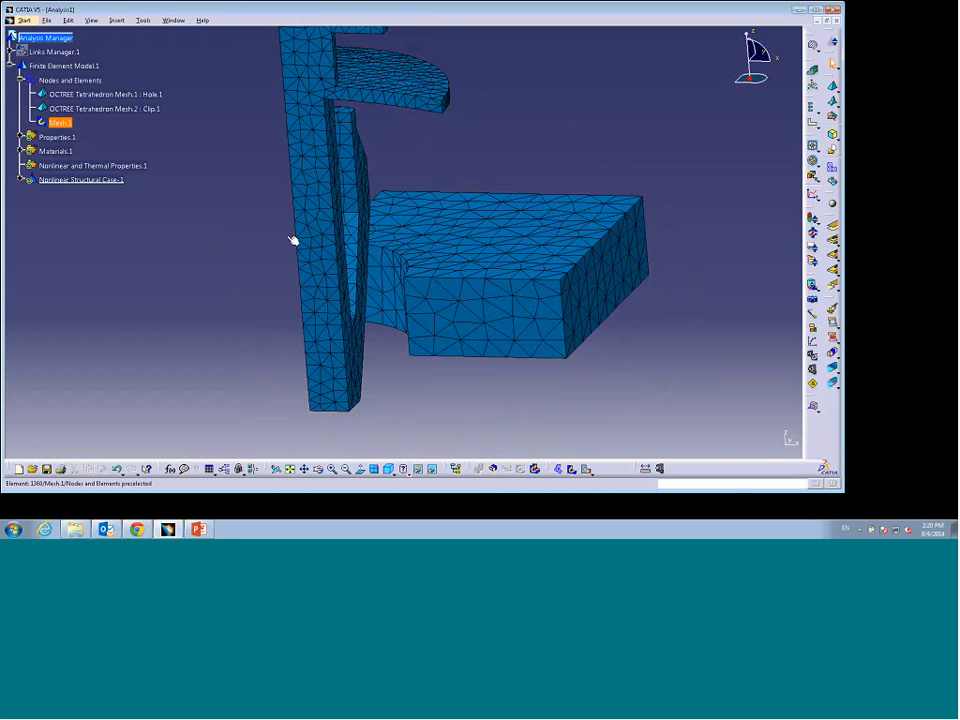
# Step: Delete the mesh visualization and hide the mesh display of the nodes and elements
pyautogui.rightClick(58, 122)
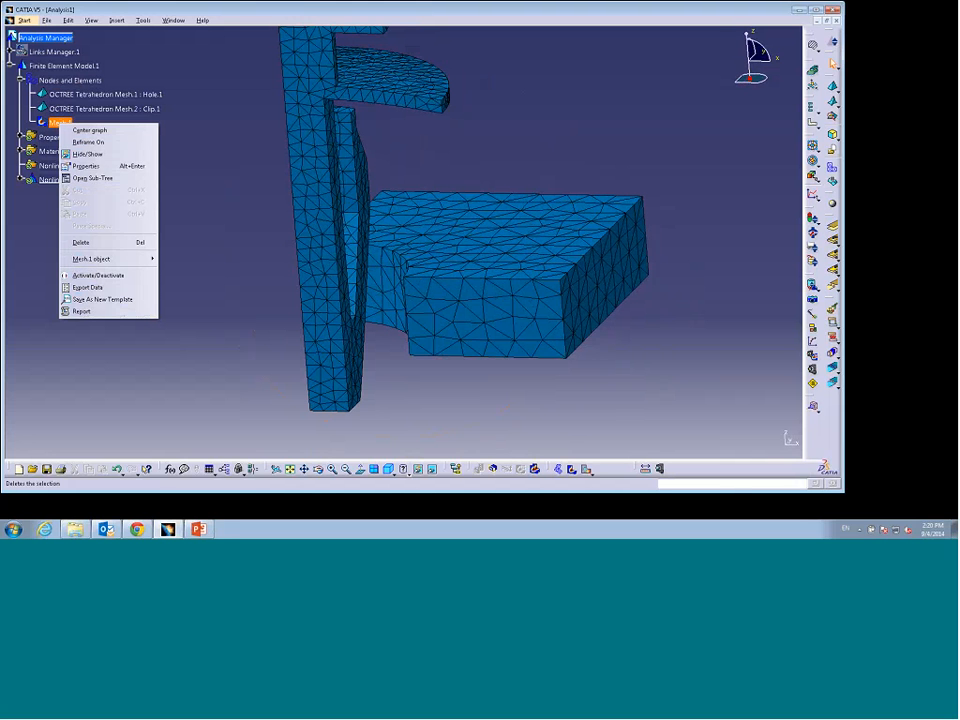
pyautogui.click(82, 242)
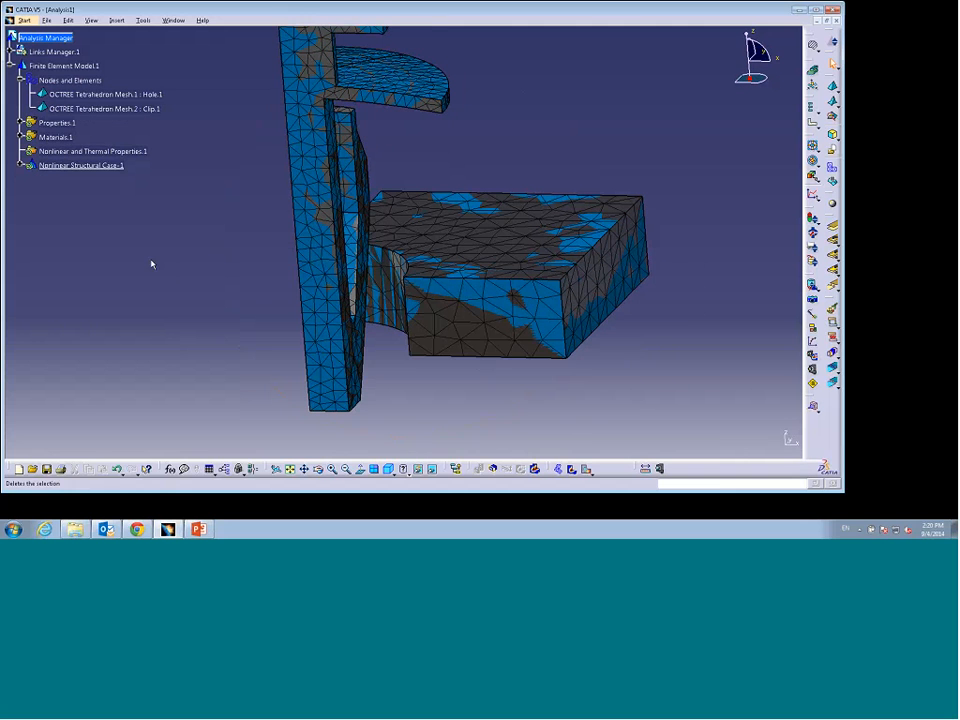
pyautogui.rightClick(112, 94)
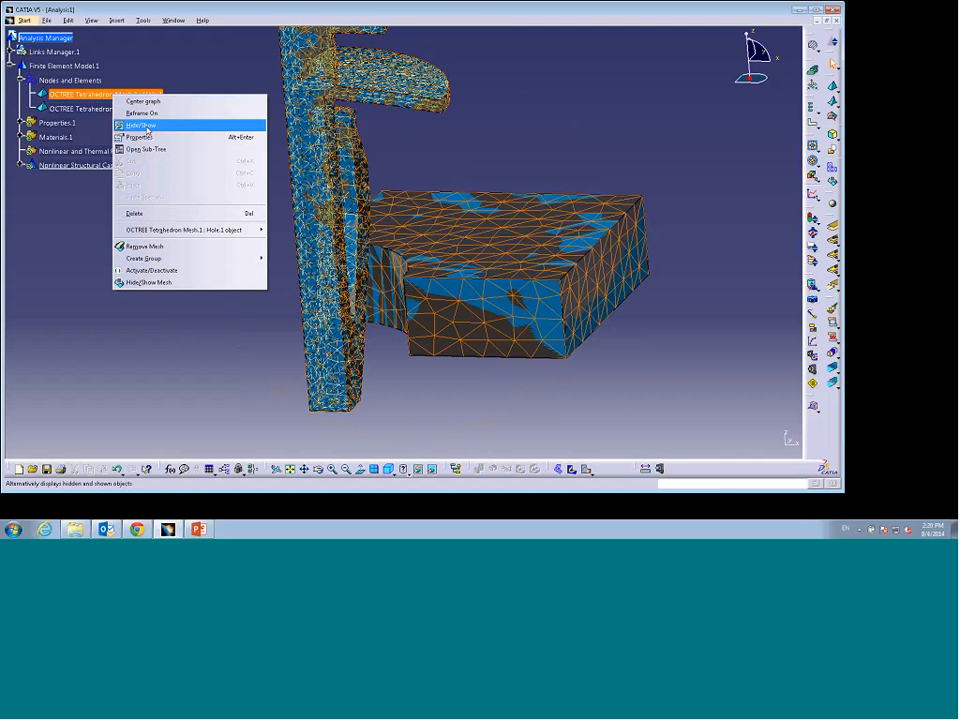
pyautogui.click(56, 212)
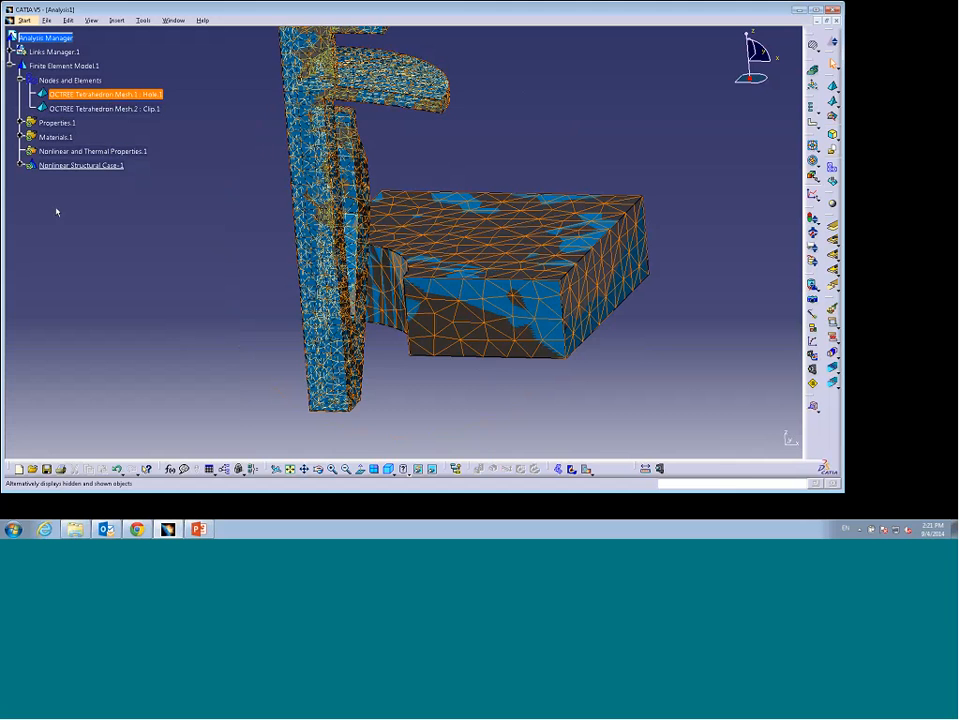
pyautogui.rightClick(64, 80)
pyautogui.click(99, 117)
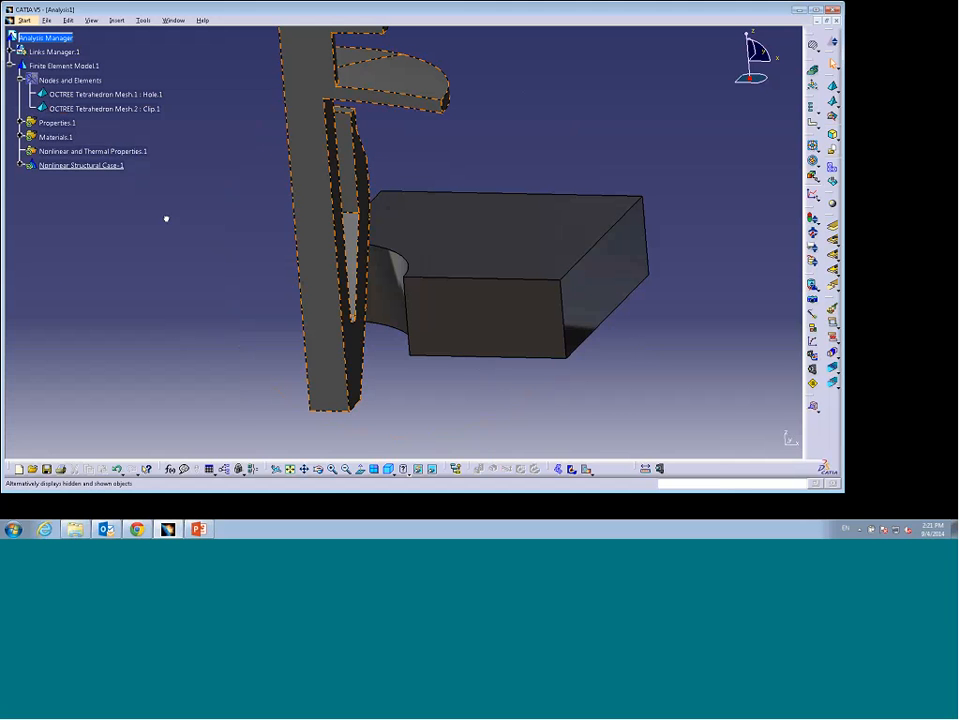
# Step: Add a 0.5 mm local mesh size on the hole's cylindrical face in the hole part's mesh
pyautogui.doubleClick(127, 94)
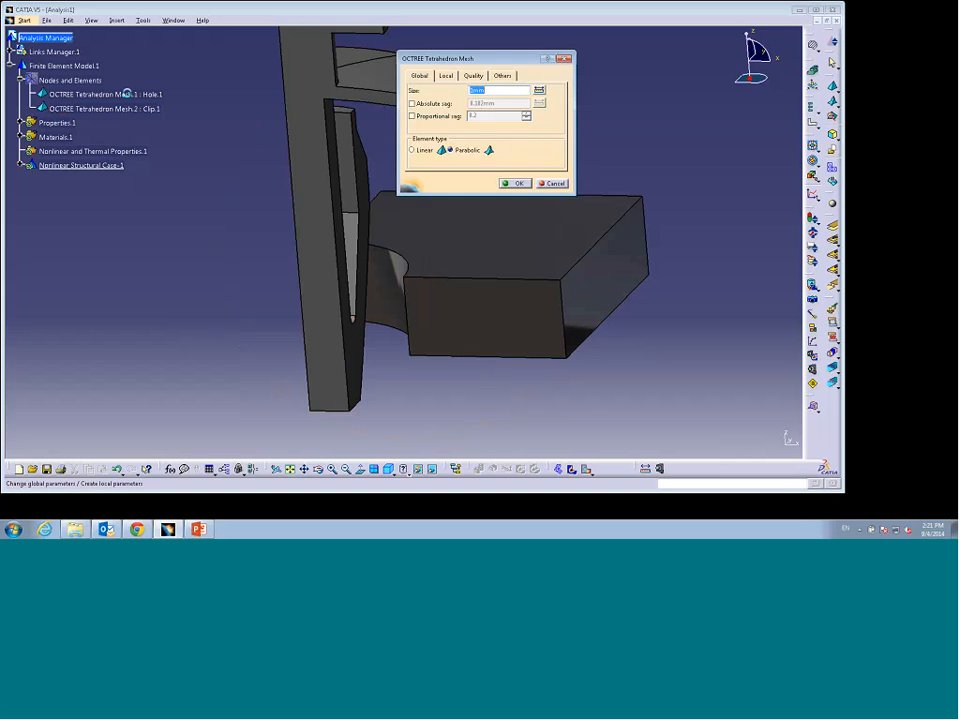
pyautogui.click(446, 75)
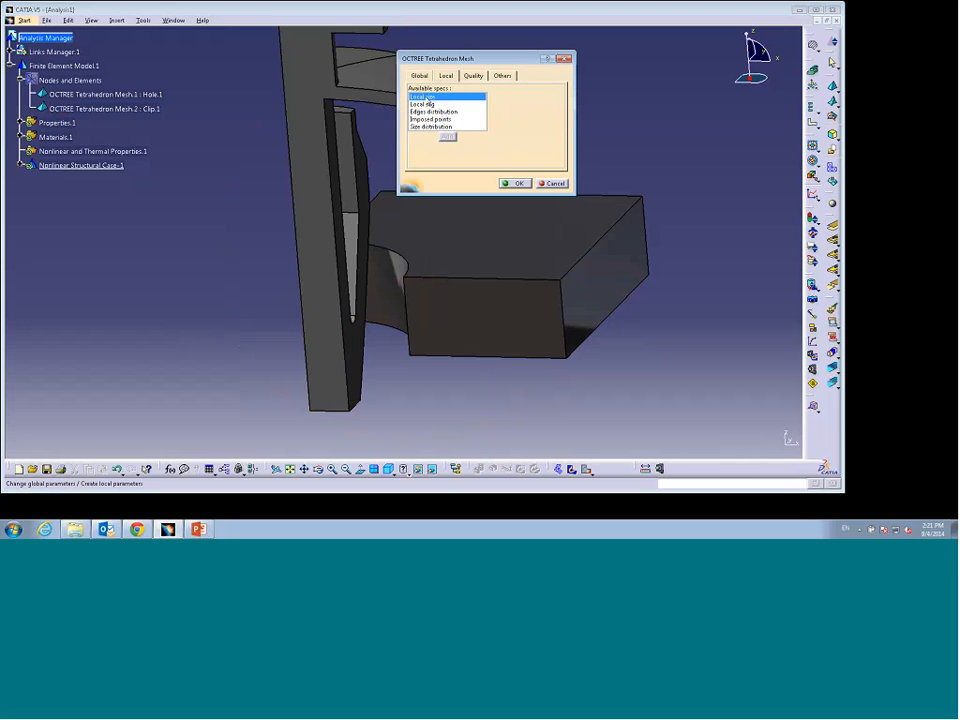
pyautogui.click(448, 136)
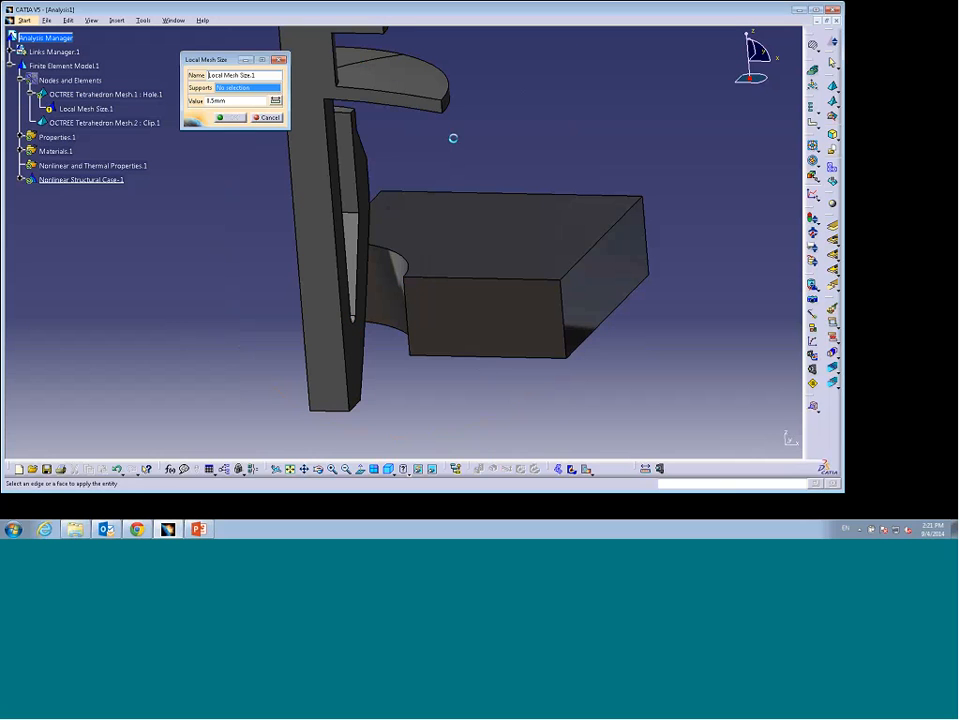
pyautogui.click(387, 268)
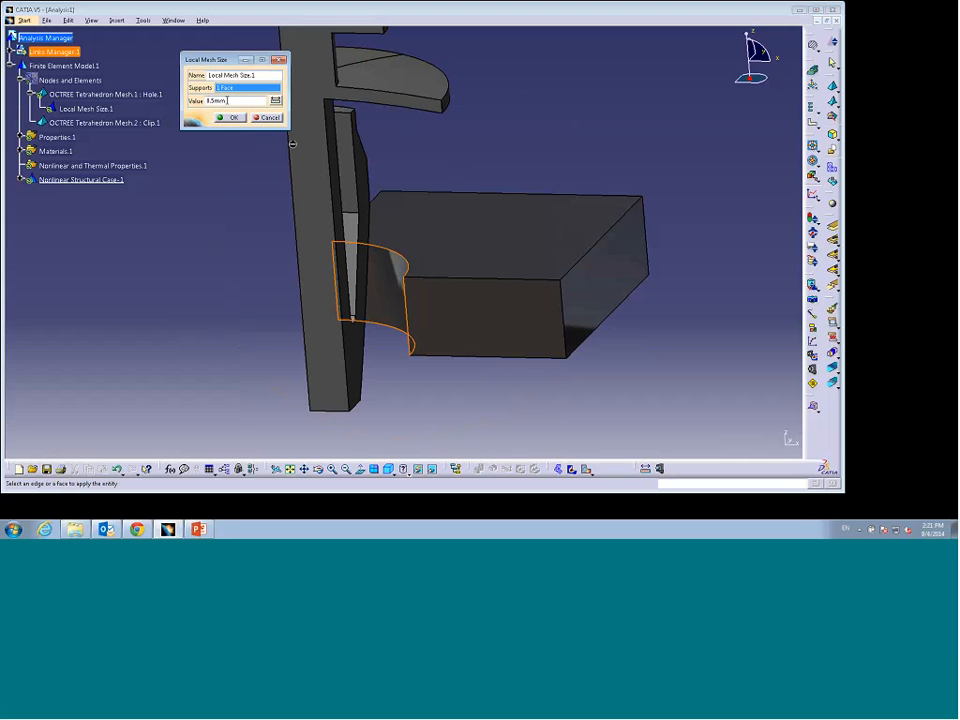
pyautogui.click(234, 118)
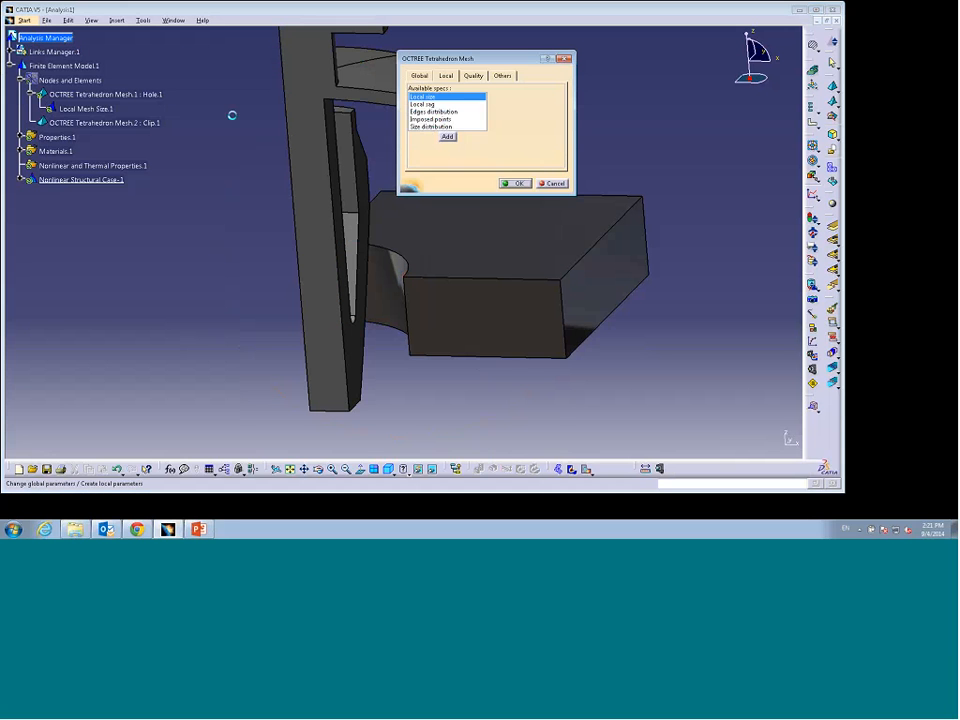
pyautogui.click(512, 184)
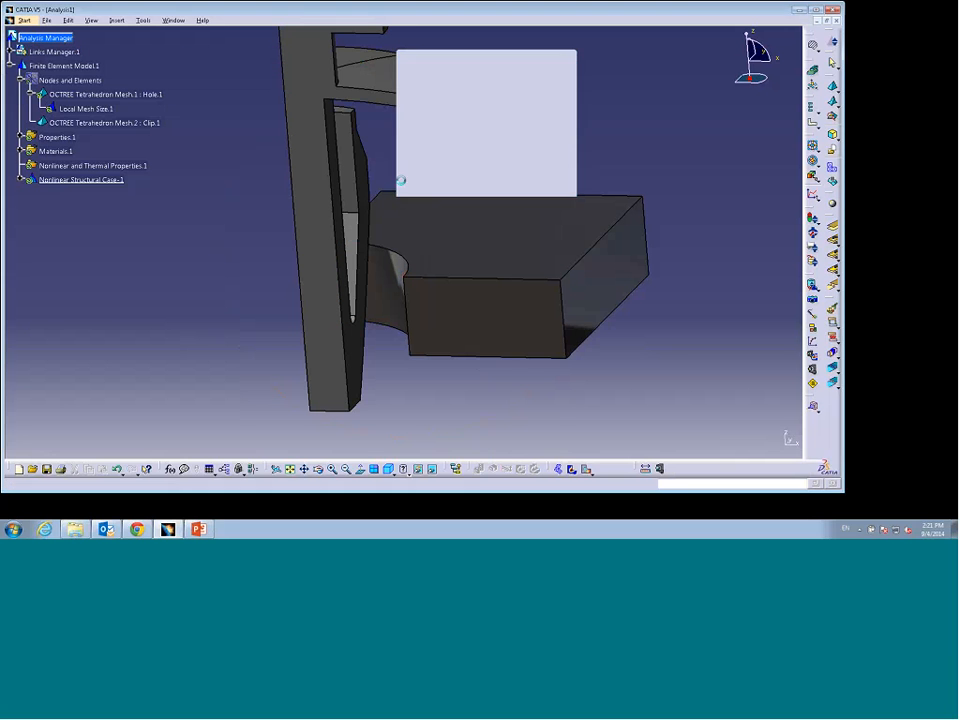
# Step: Show the meshes again and regenerate the mesh visualization to check the refined hole region
pyautogui.rightClick(90, 82)
pyautogui.click(115, 113)
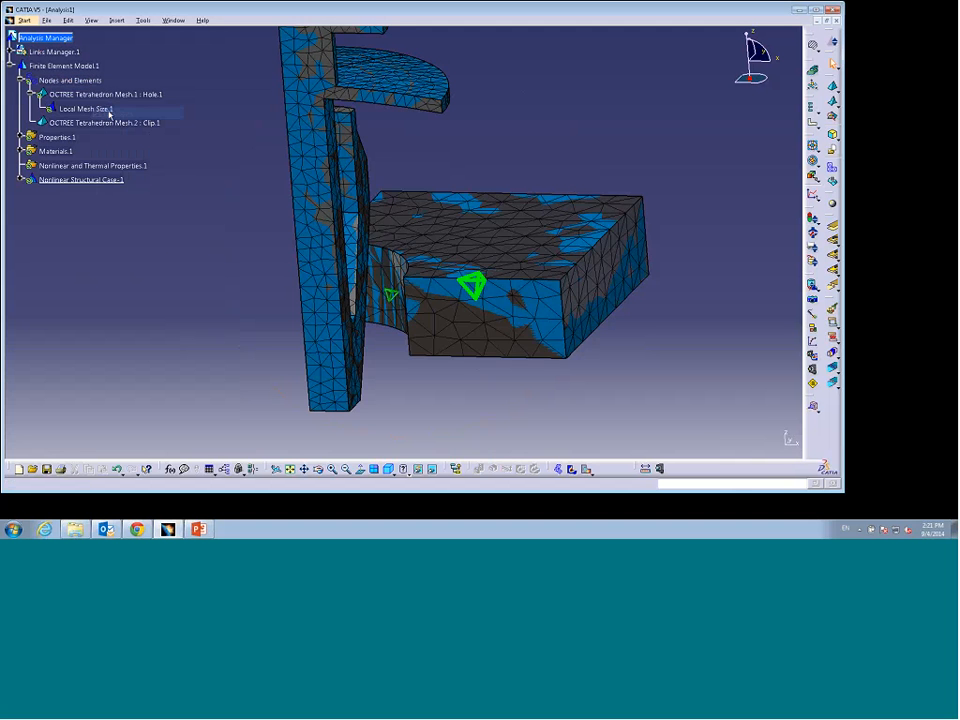
pyautogui.rightClick(75, 82)
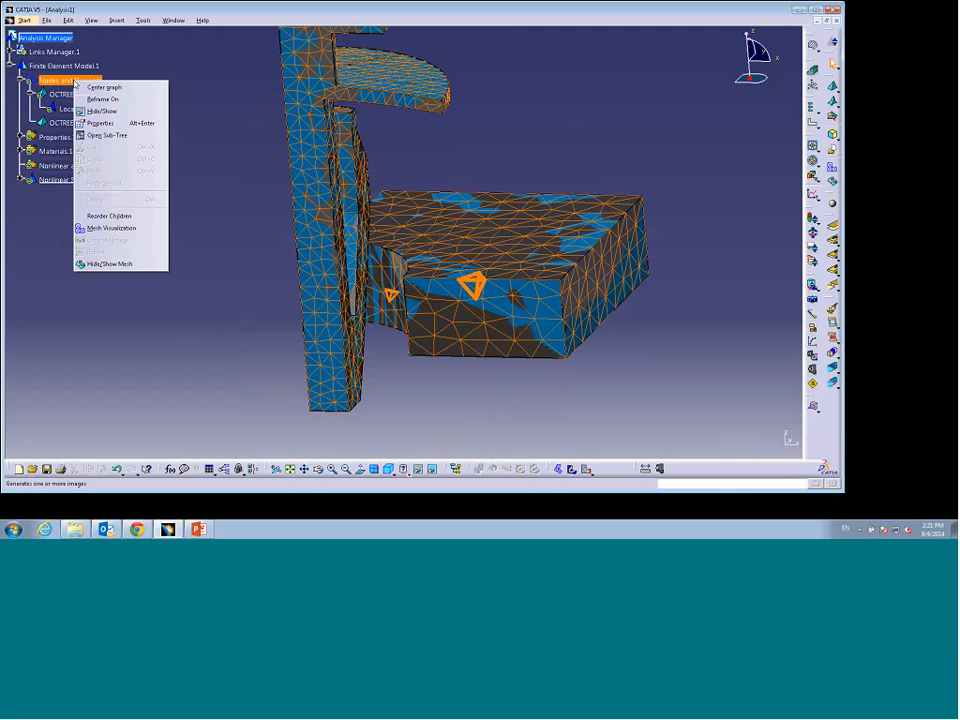
pyautogui.click(110, 227)
pyautogui.press('Return')
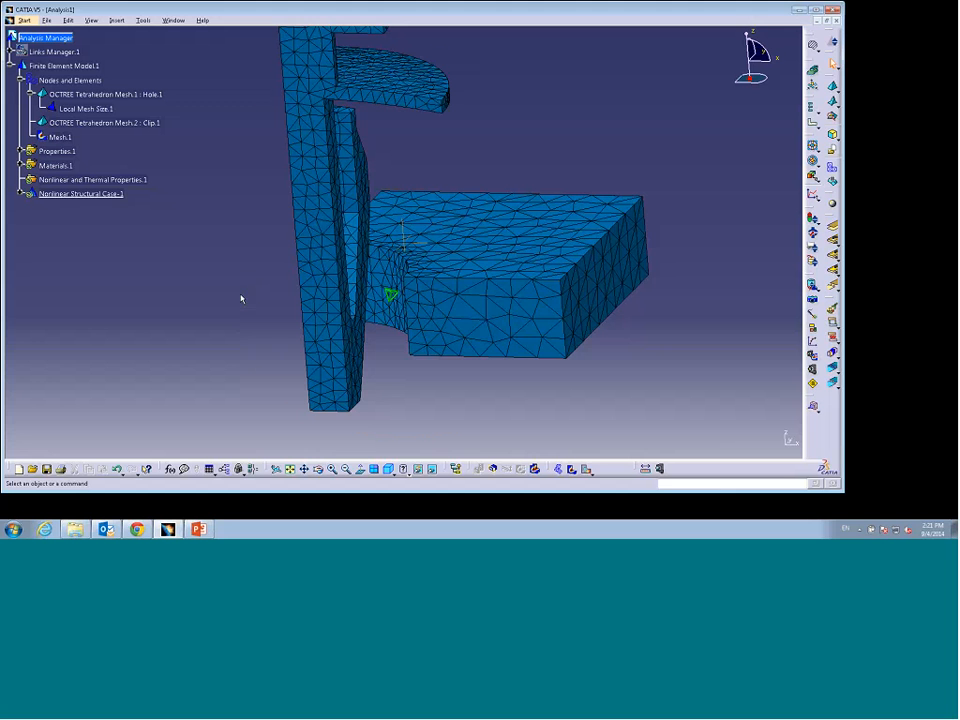
pyautogui.moveTo(241, 298); pyautogui.dragTo(354, 324, button='middle')
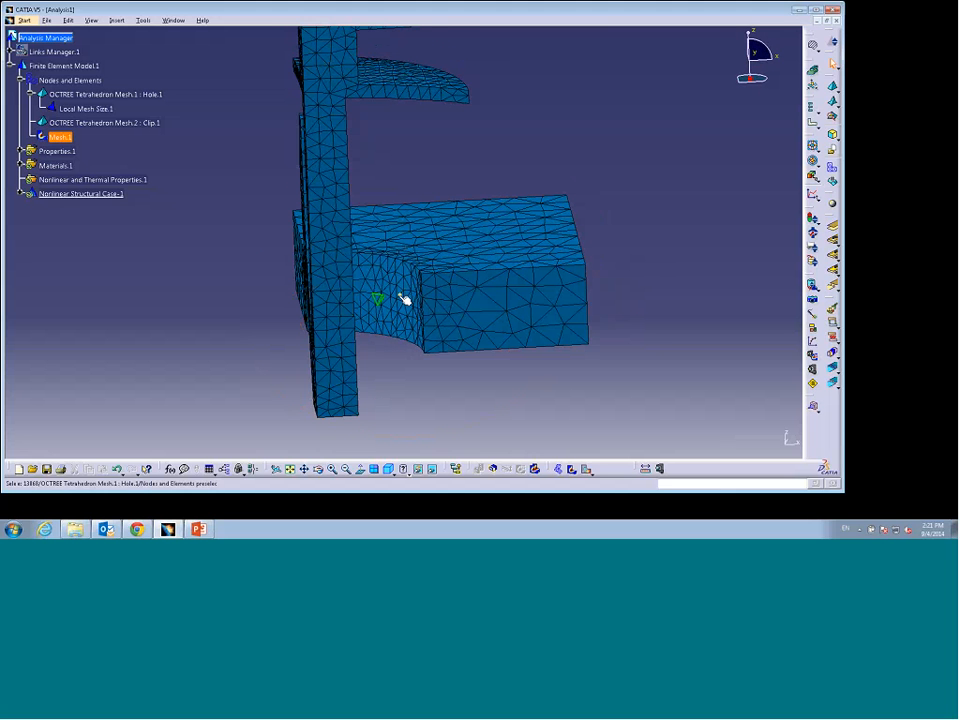
pyautogui.moveTo(400, 360); pyautogui.dragTo(461, 266, button='middle')
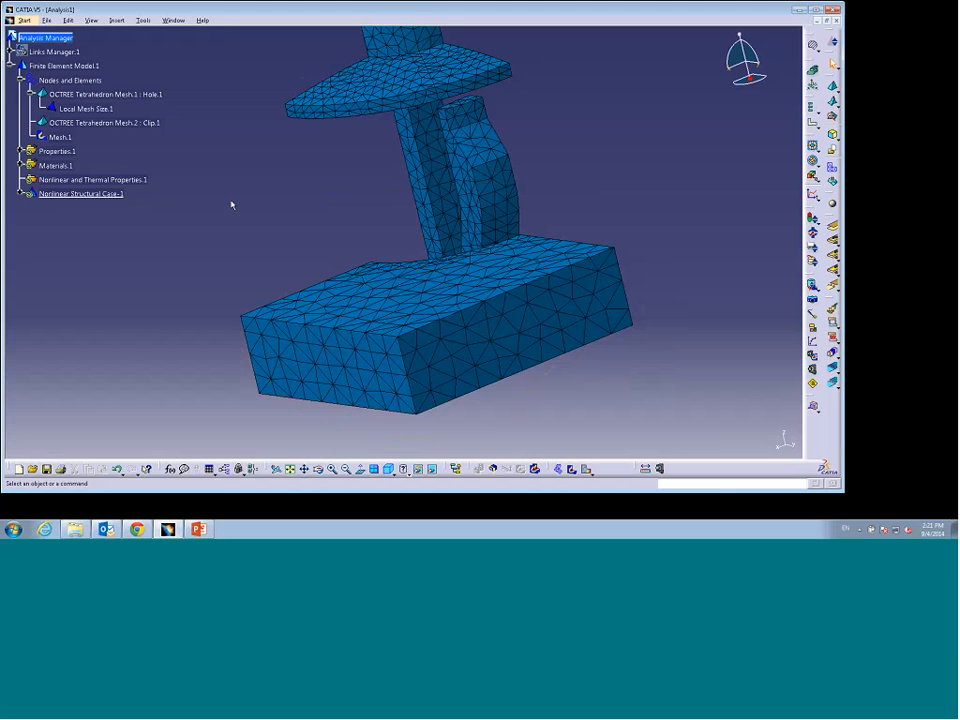
# Step: Remove the regenerated mesh visualization and hide the nodes and elements display
pyautogui.rightClick(56, 137)
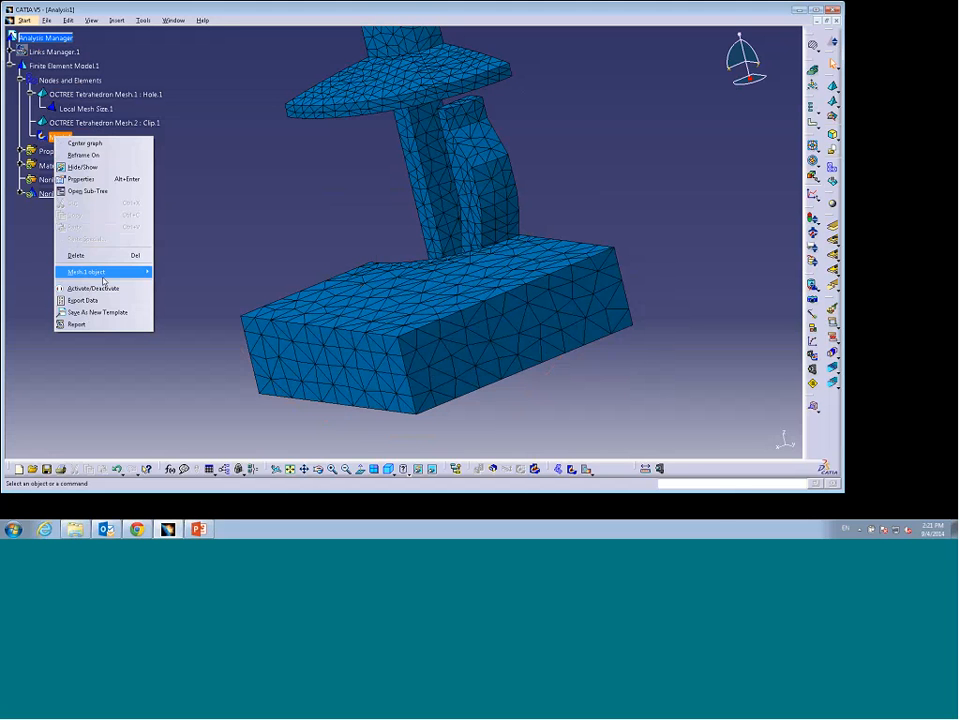
pyautogui.click(80, 255)
pyautogui.click(72, 81)
pyautogui.rightClick(77, 87)
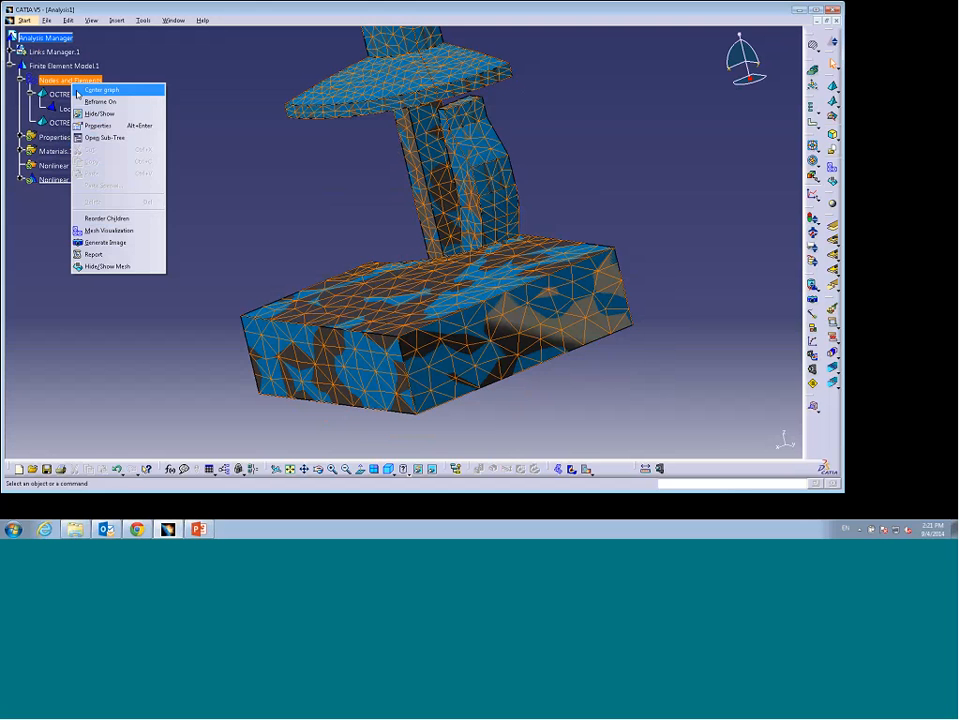
pyautogui.click(96, 111)
pyautogui.moveTo(266, 158); pyautogui.dragTo(311, 263, button='middle')
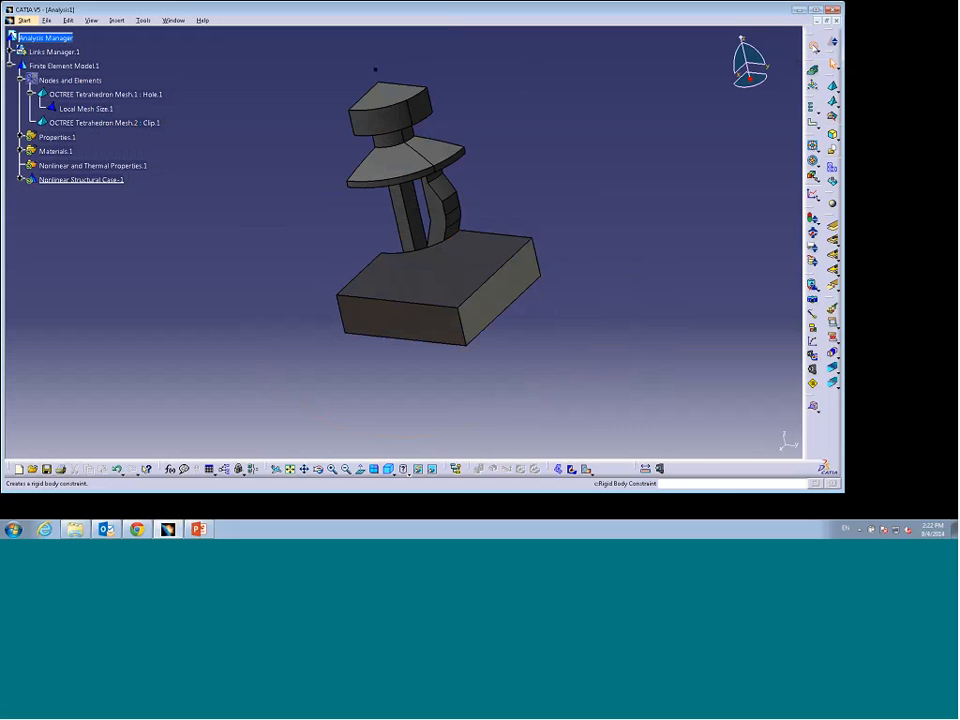
# Step: Create a rigid body constraint on the hole block, using a vertex on its front edge as the handler
pyautogui.click(813, 47)
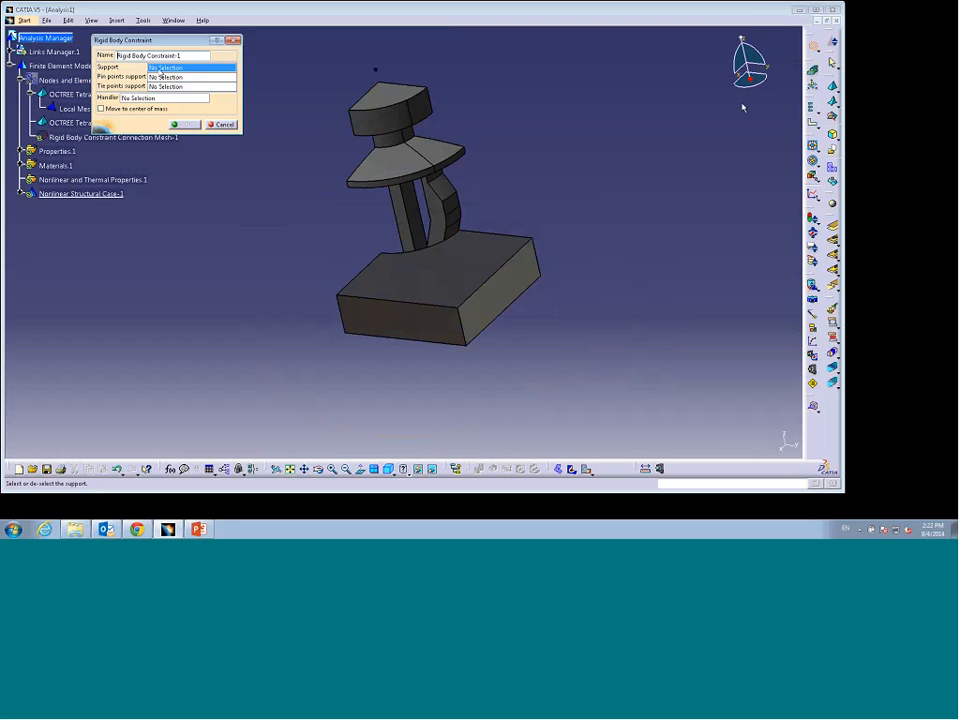
pyautogui.click(411, 274)
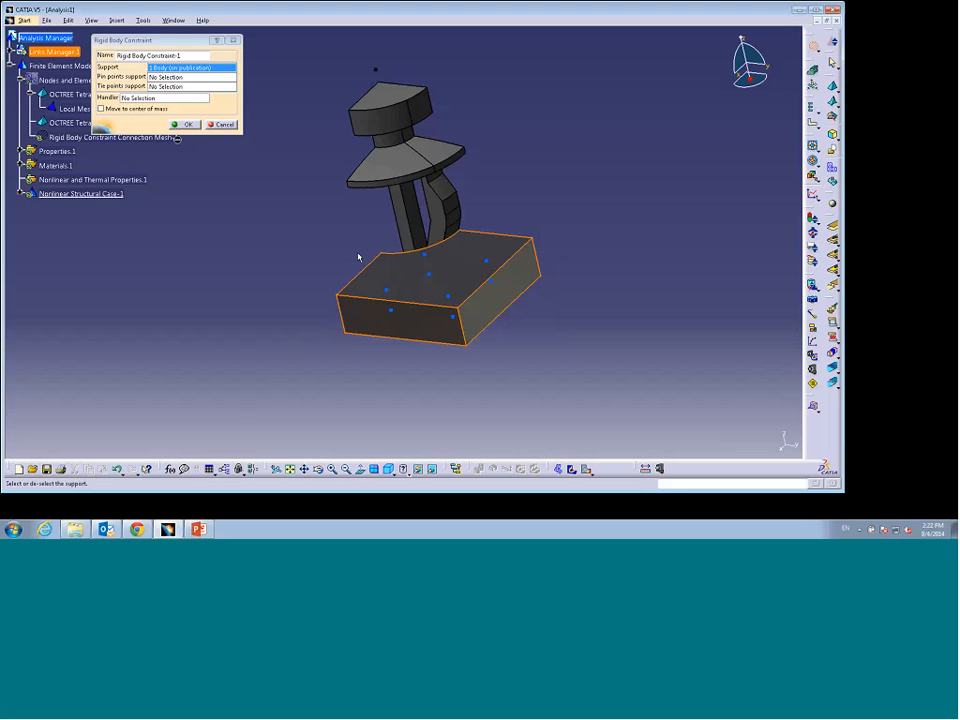
pyautogui.click(157, 99)
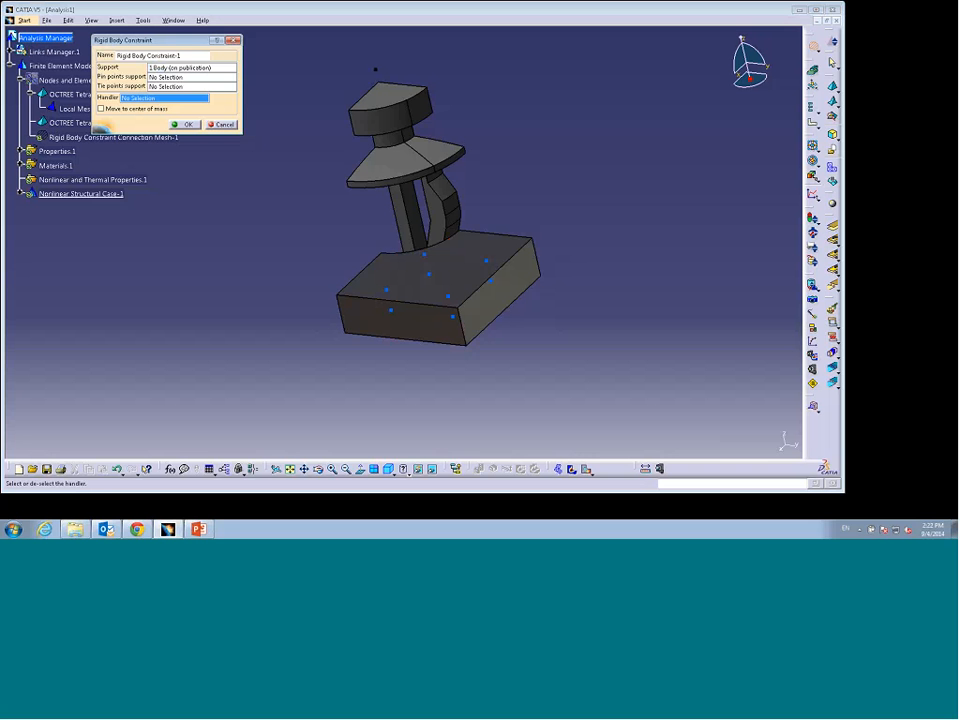
pyautogui.click(461, 312)
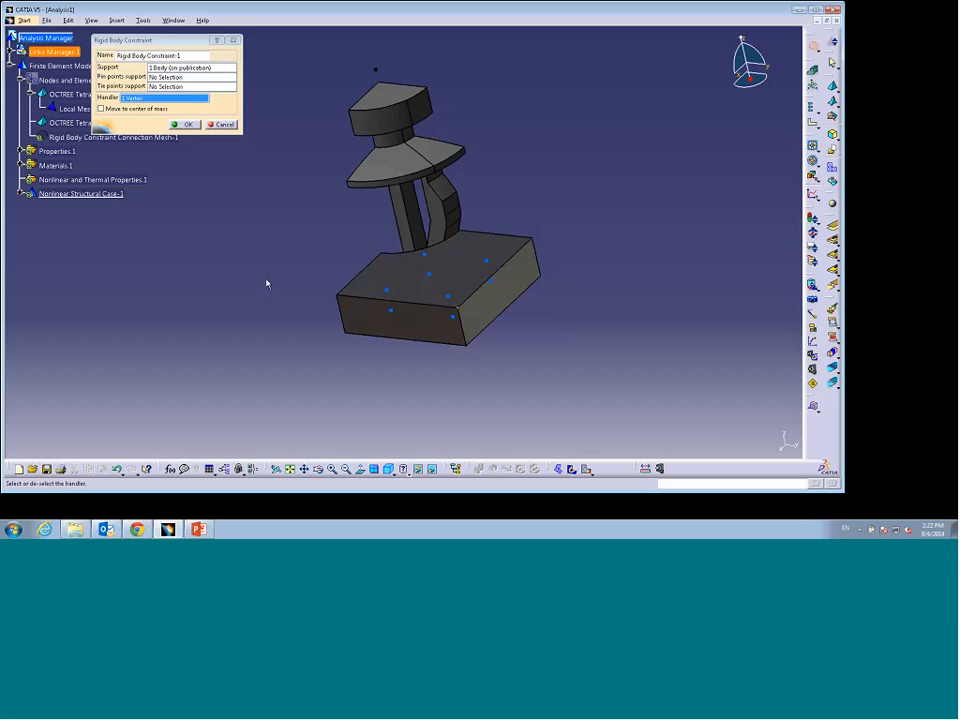
pyautogui.press('Return')
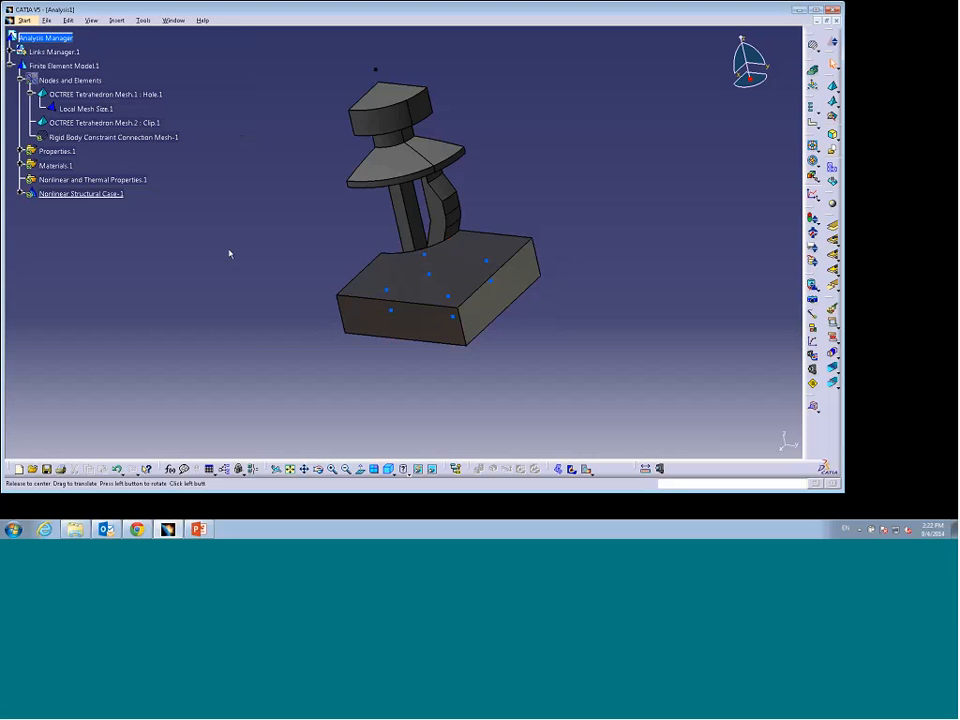
# Step: Create a rigid virtual part on the clip's top face, with the top corner vertex as its handler
pyautogui.moveTo(229, 253); pyautogui.dragTo(279, 247, button='middle')
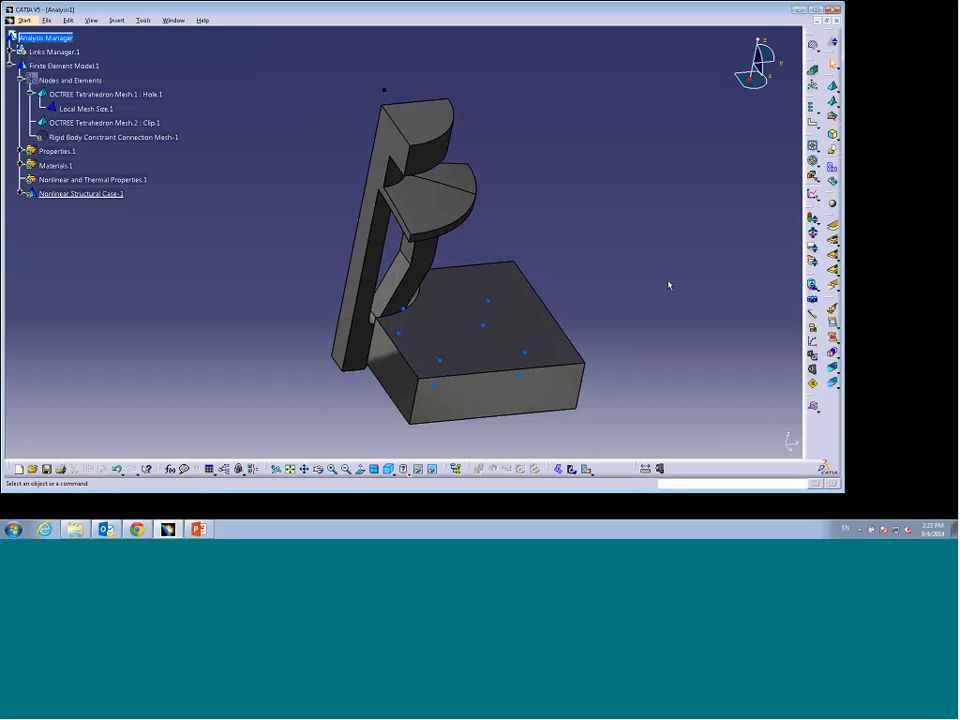
pyautogui.click(817, 412)
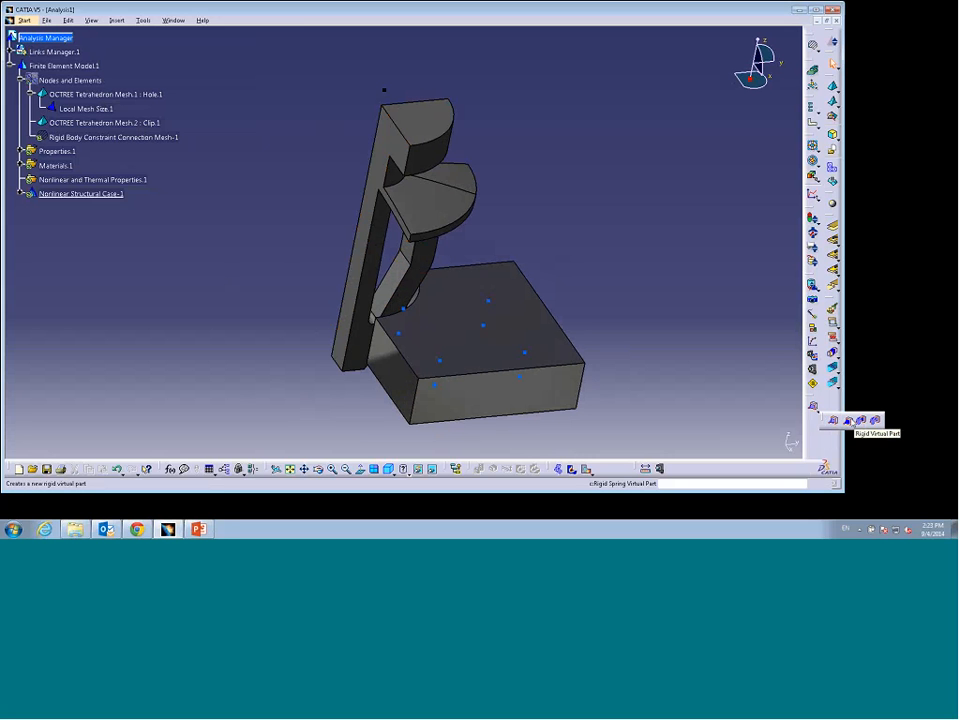
pyautogui.click(848, 421)
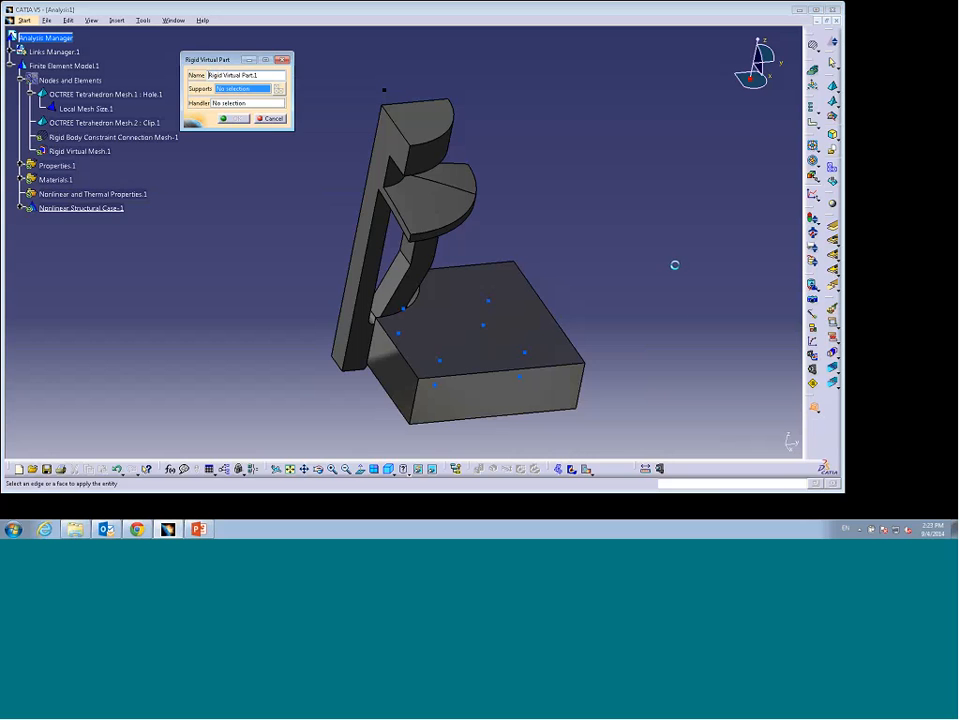
pyautogui.click(415, 116)
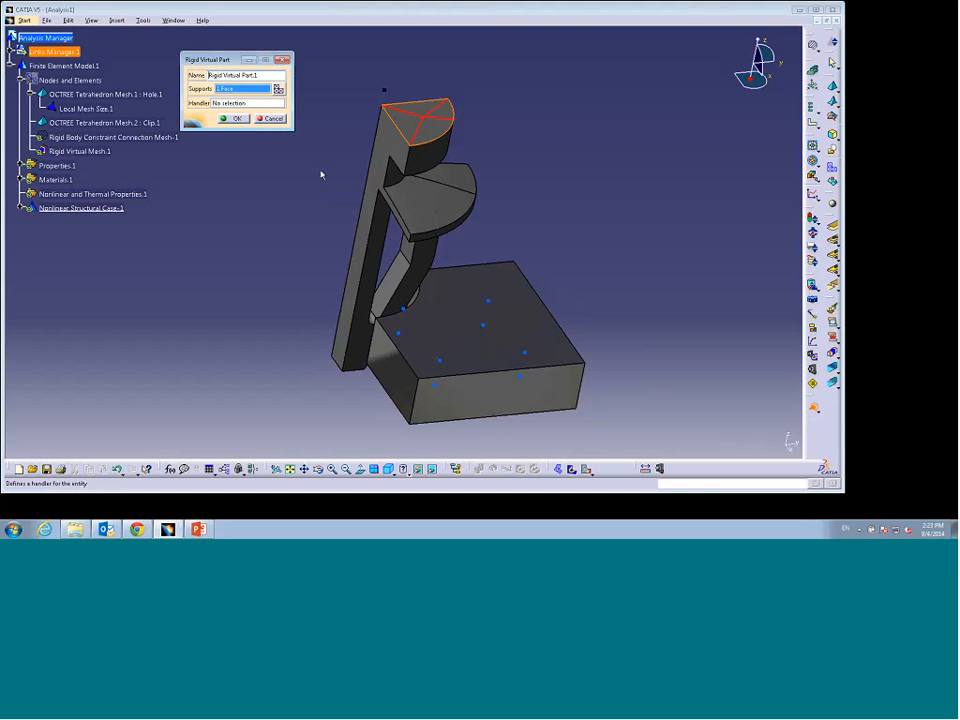
pyautogui.click(229, 104)
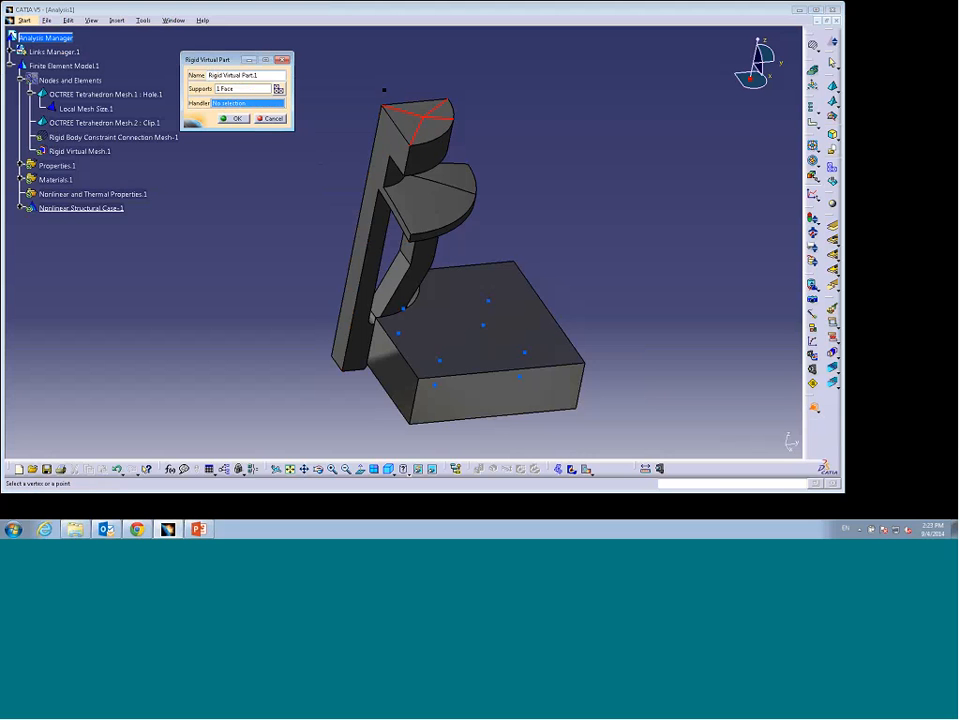
pyautogui.click(384, 90)
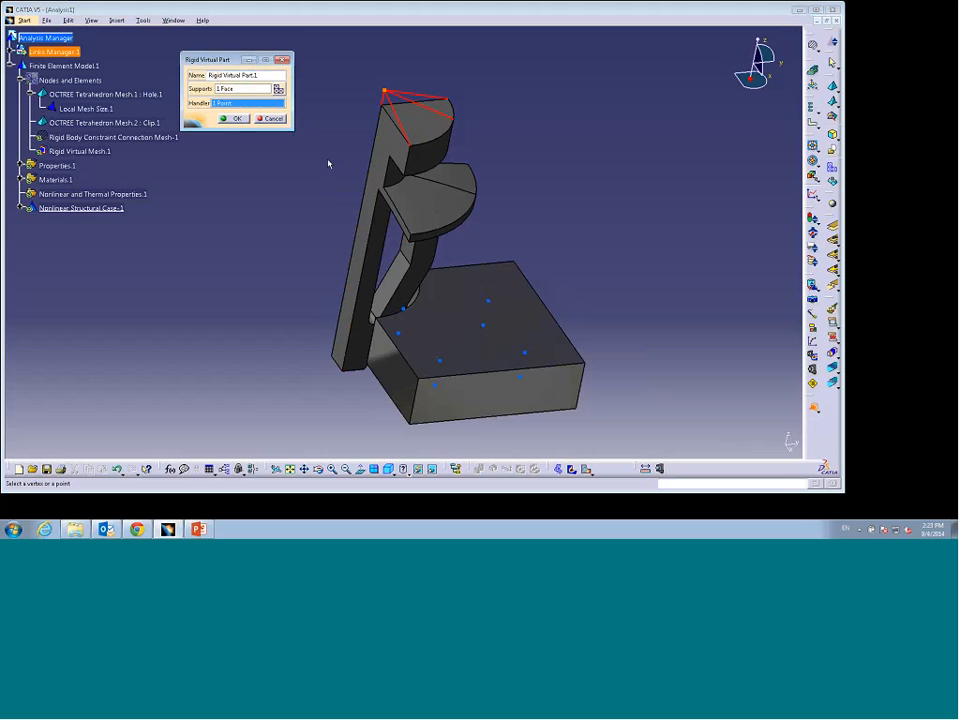
pyautogui.click(232, 118)
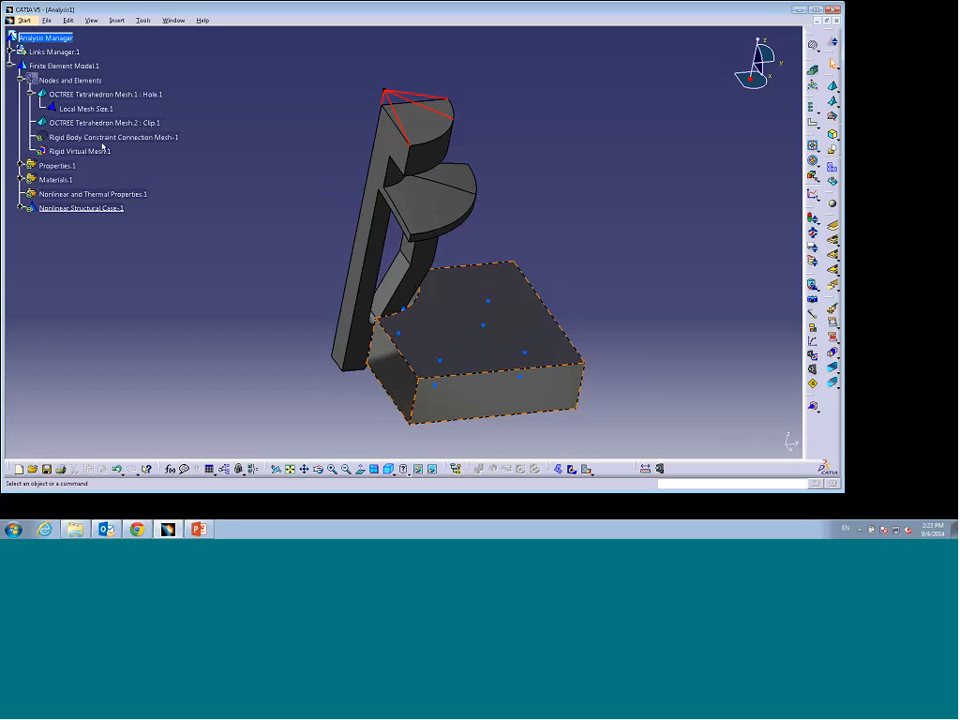
# Step: Update and generate the mesh visualization, then show the nodes and elements to inspect the rigid connections
pyautogui.rightClick(75, 80)
pyautogui.click(112, 226)
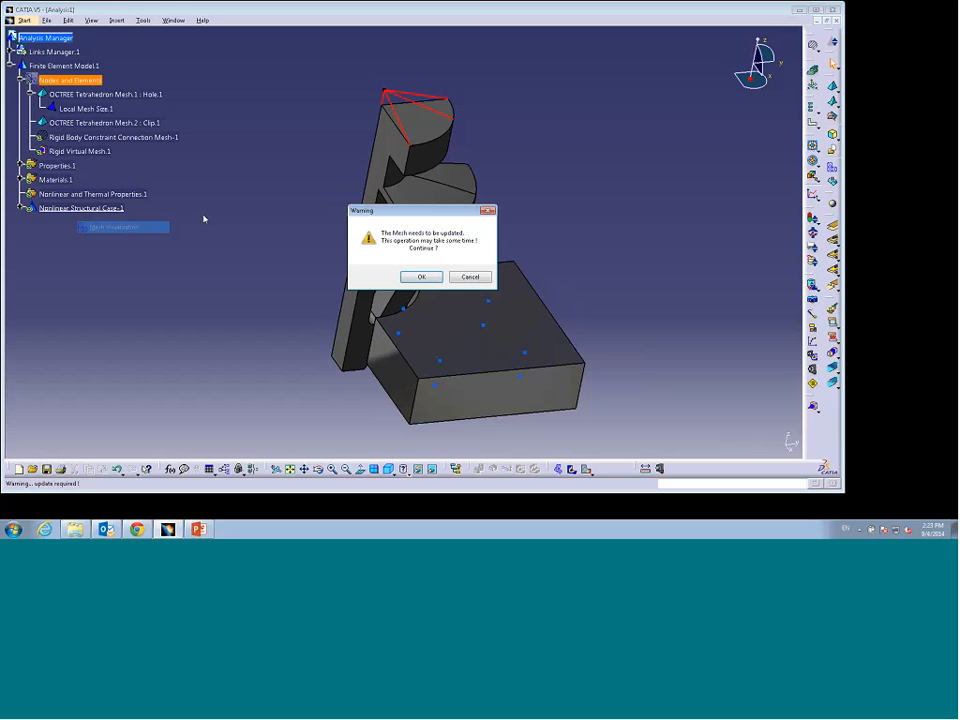
pyautogui.press('Return')
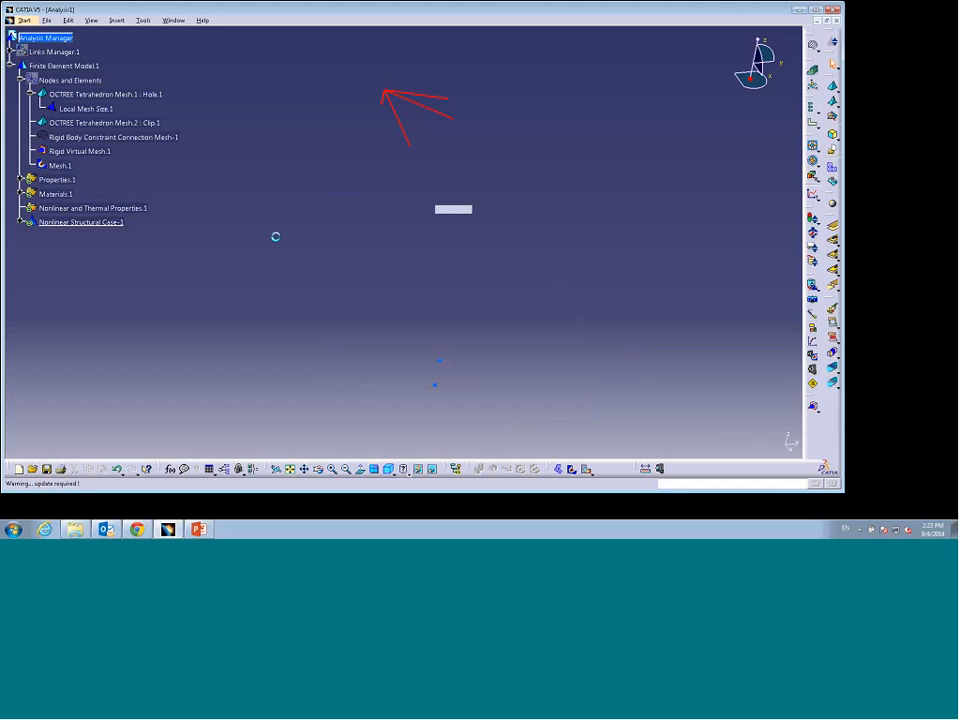
pyautogui.rightClick(88, 90)
pyautogui.click(112, 107)
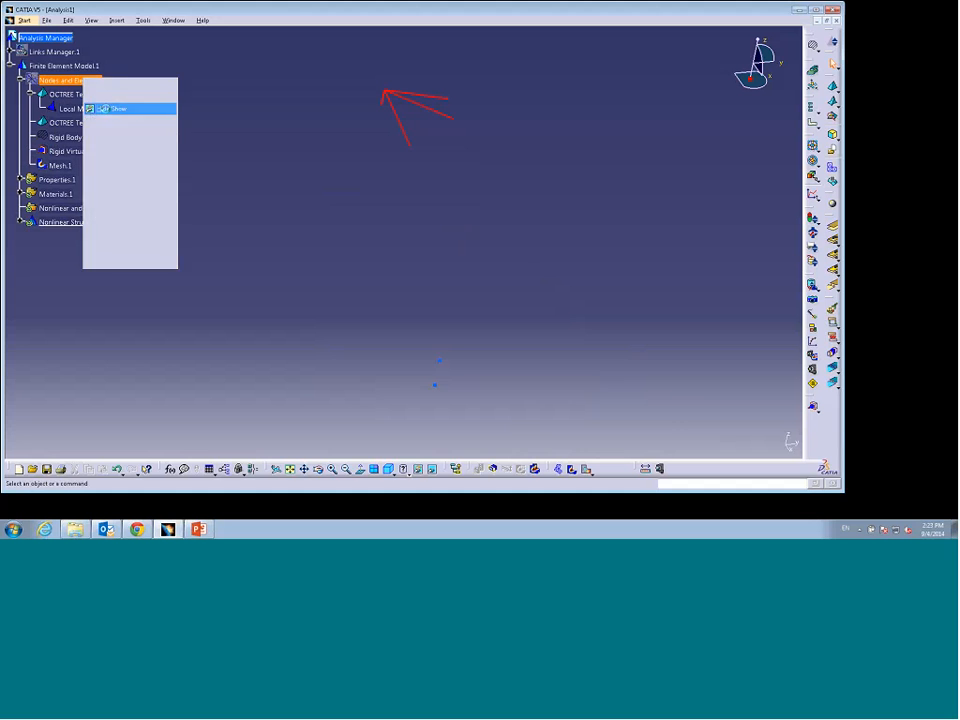
pyautogui.moveTo(261, 243); pyautogui.dragTo(294, 246, button='middle')
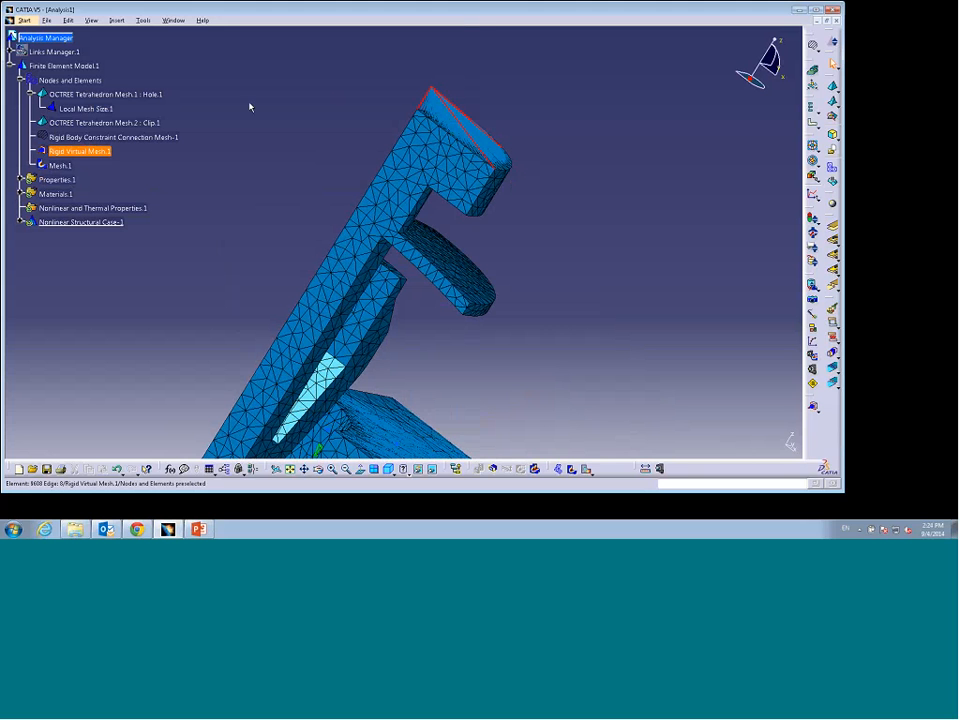
# Step: Delete the mesh visualization and hide the nodes and elements display again
pyautogui.rightClick(78, 84)
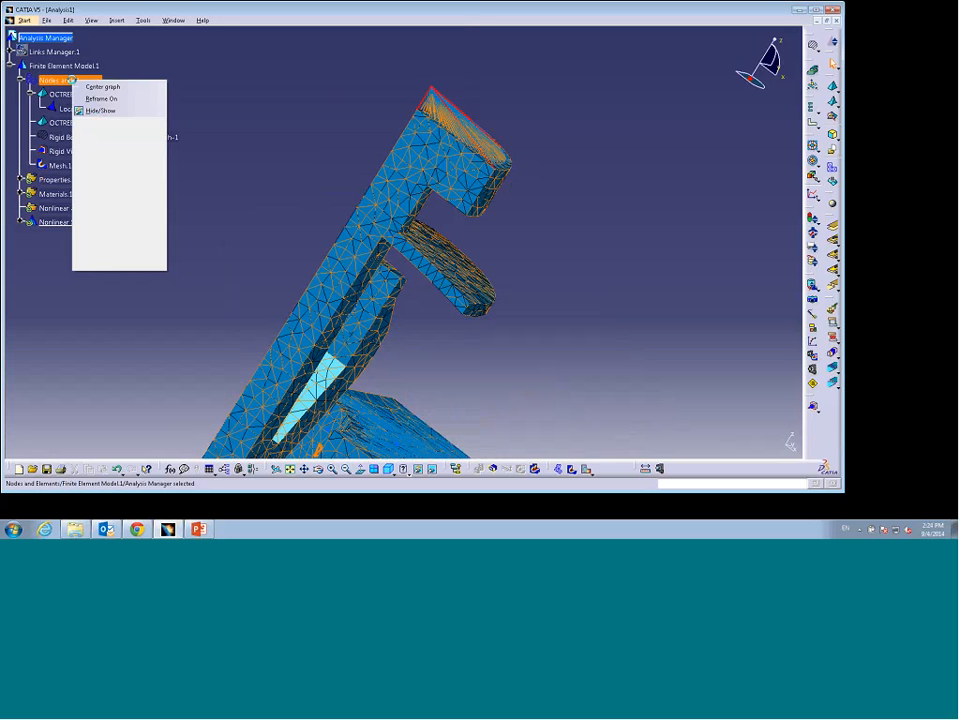
pyautogui.rightClick(59, 165)
pyautogui.click(109, 282)
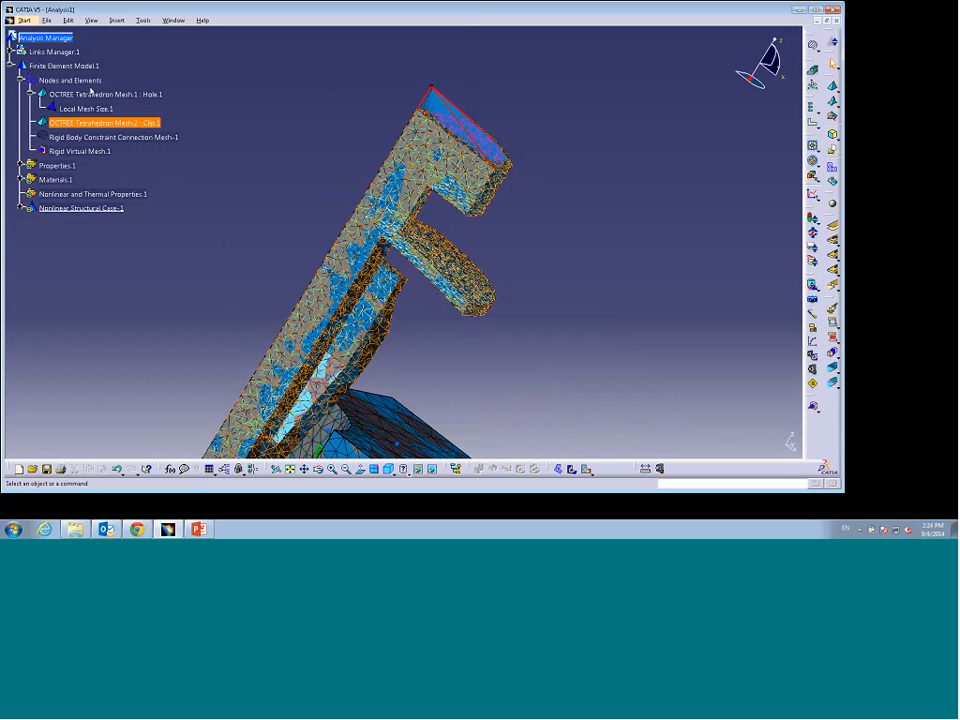
pyautogui.rightClick(80, 80)
pyautogui.click(125, 108)
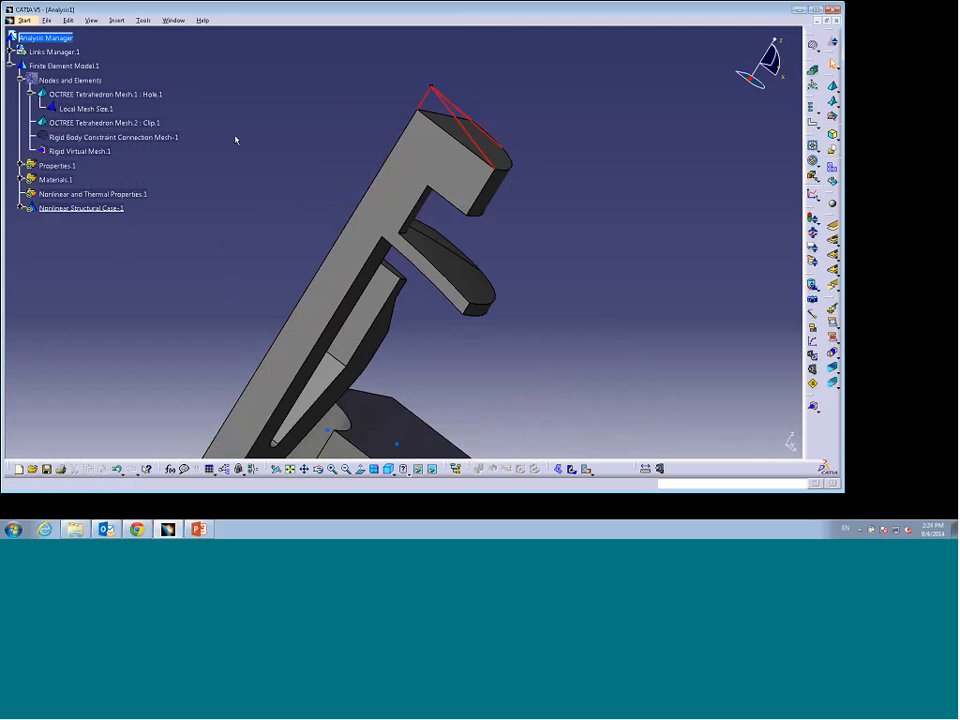
# Step: Expand the nonlinear structural case and its simulation history to examine the analysis steps
pyautogui.keyDown('ctrl'); pyautogui.moveTo(329, 130); pyautogui.dragTo(278, 266, button='middle'); pyautogui.keyUp('ctrl')
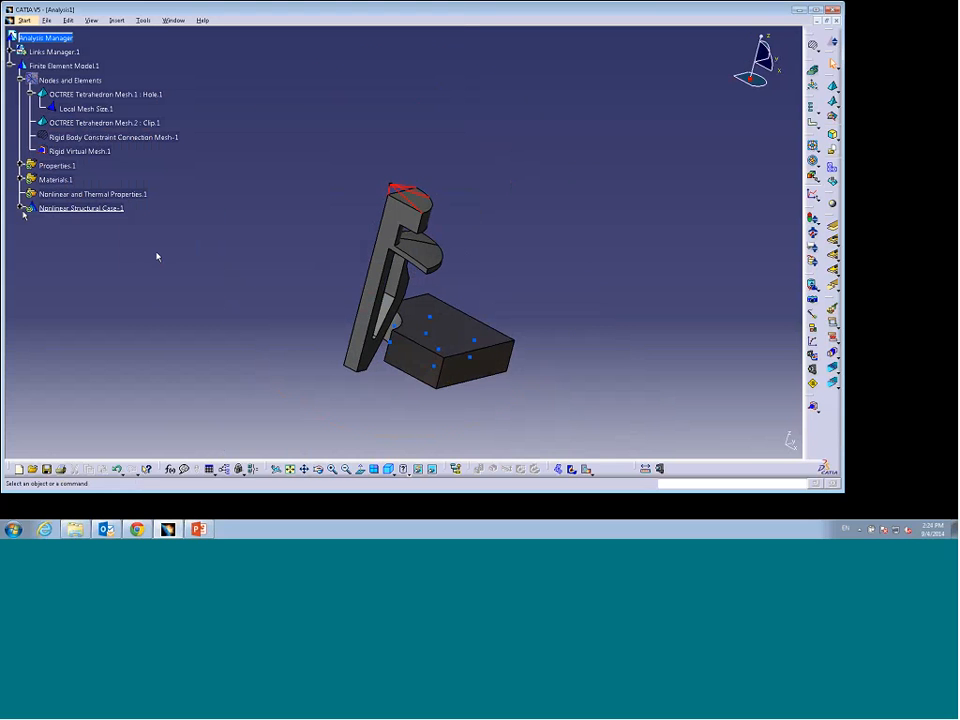
pyautogui.click(20, 208)
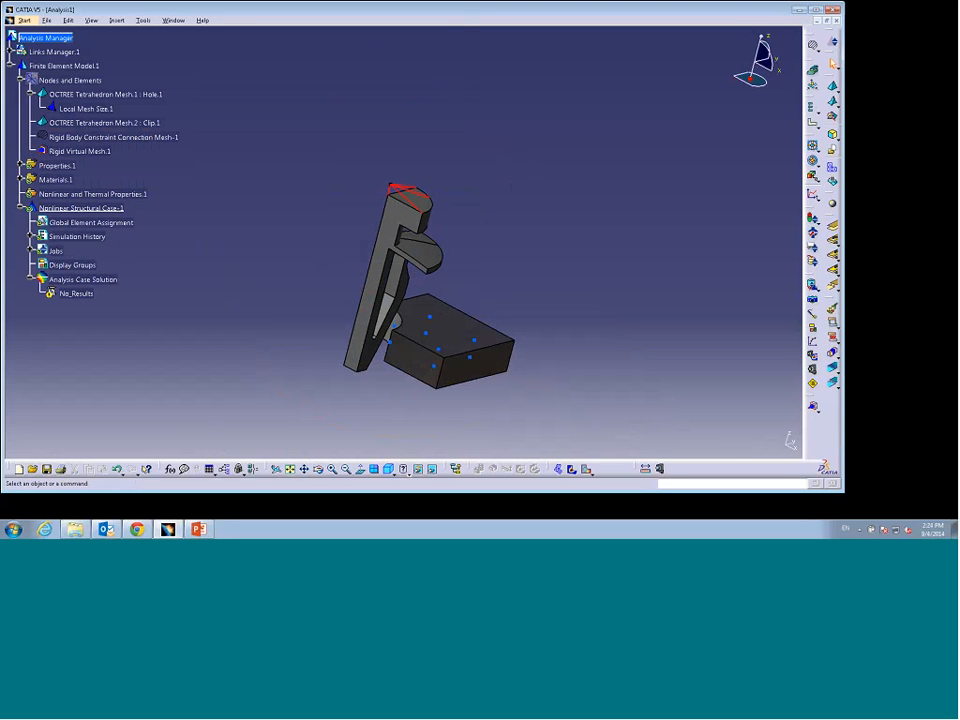
pyautogui.click(30, 237)
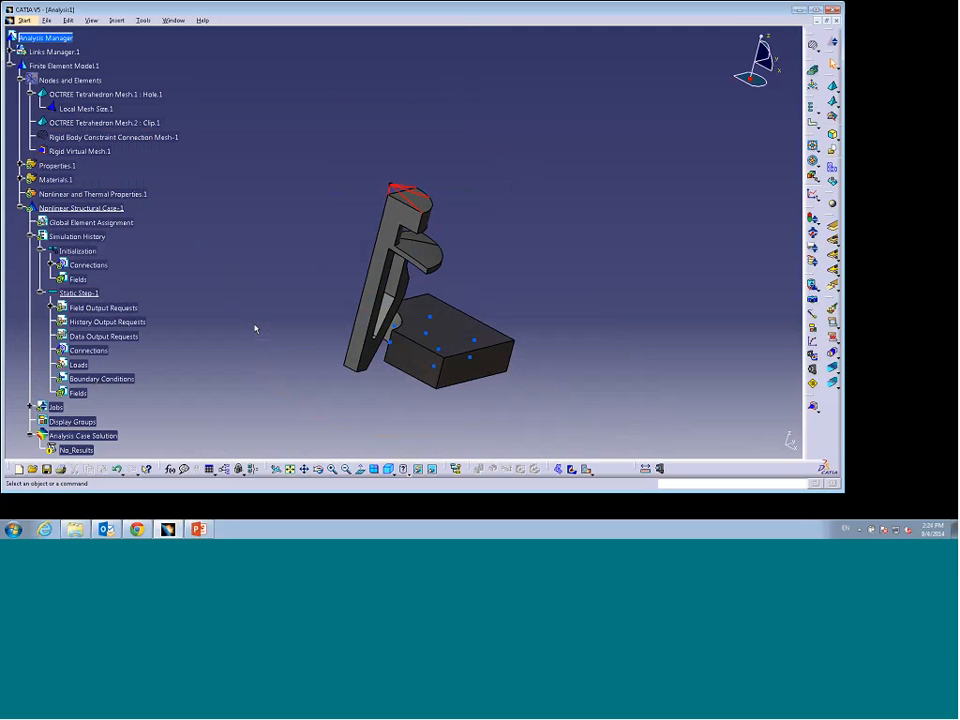
pyautogui.click(206, 440)
# Step: Switch to PowerPoint and start the slide show from the current slide on simulation history
pyautogui.click(84, 374)
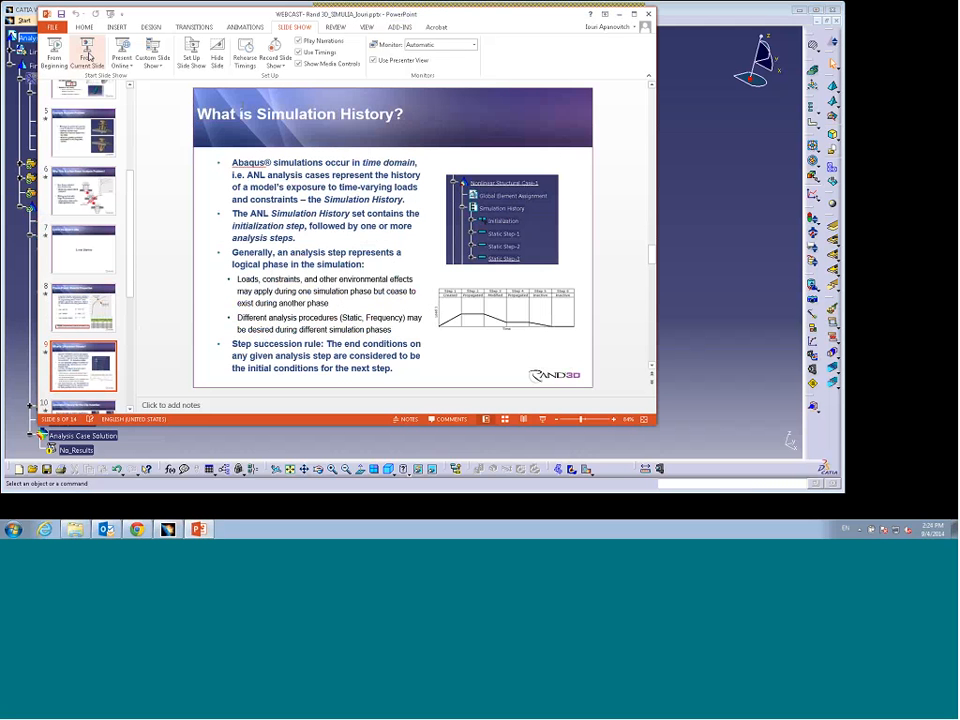
pyautogui.click(88, 57)
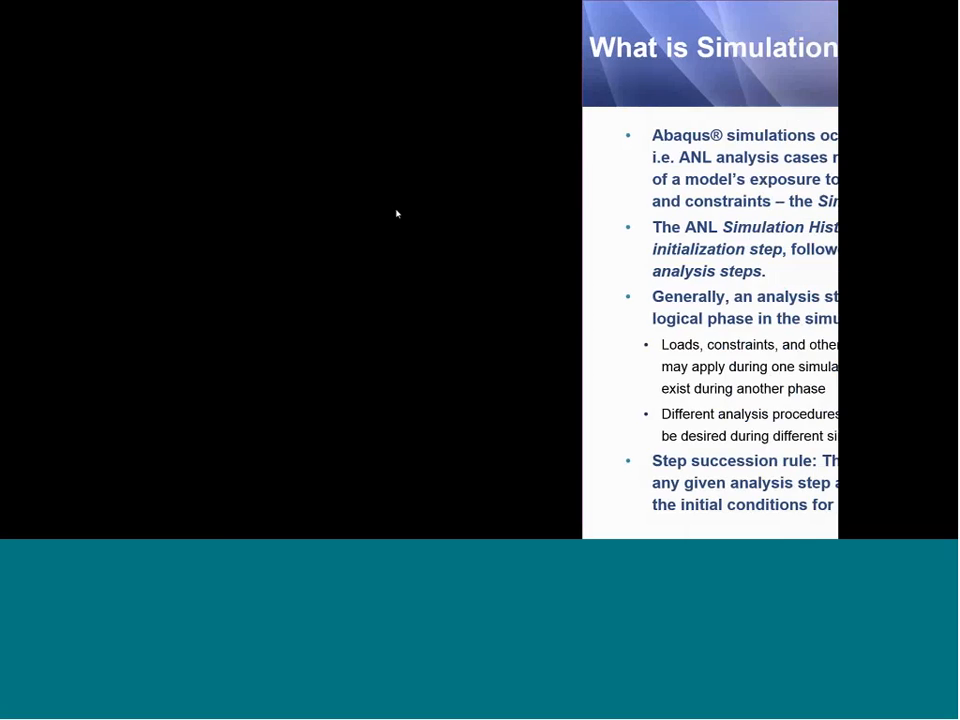
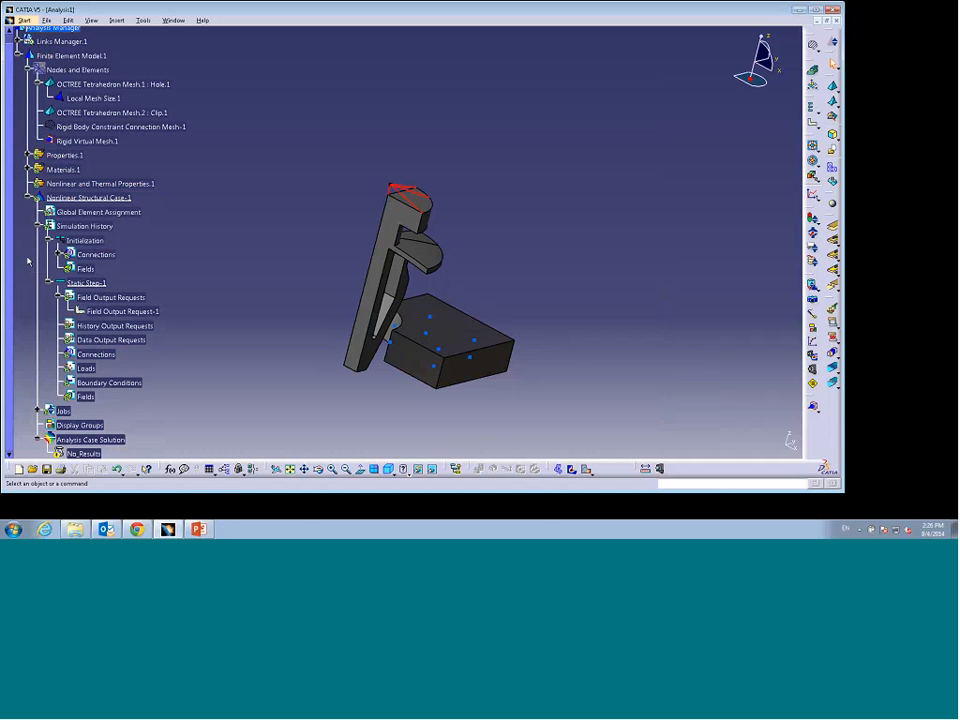
# Step: Edit the static step and set its initial increment size to 0.05s
pyautogui.doubleClick(92, 283)
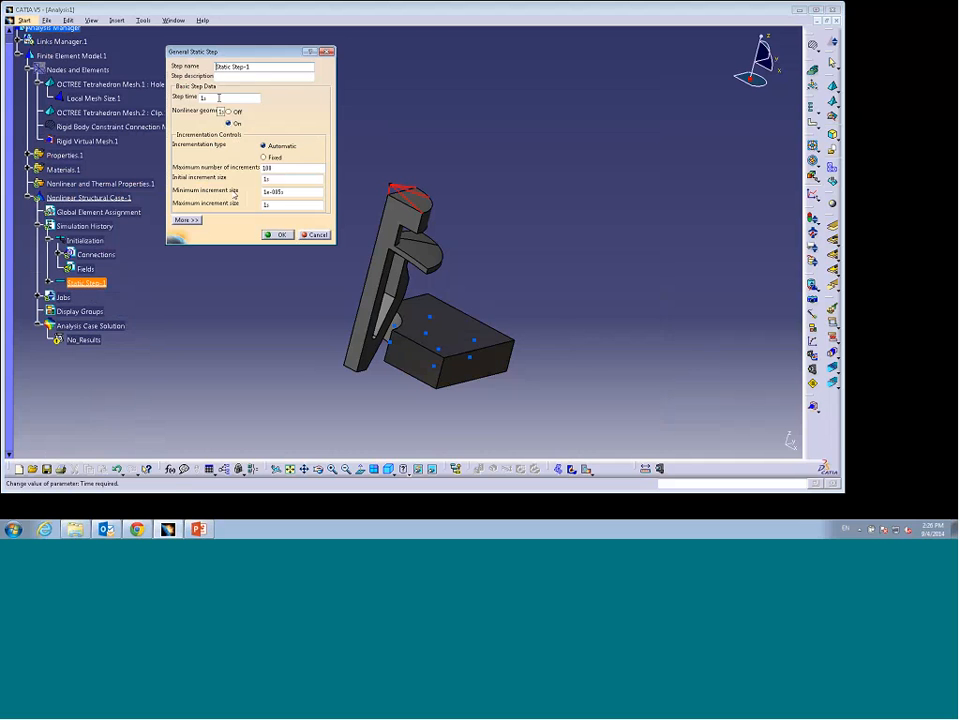
pyautogui.doubleClick(266, 179)
pyautogui.write('0.05s')
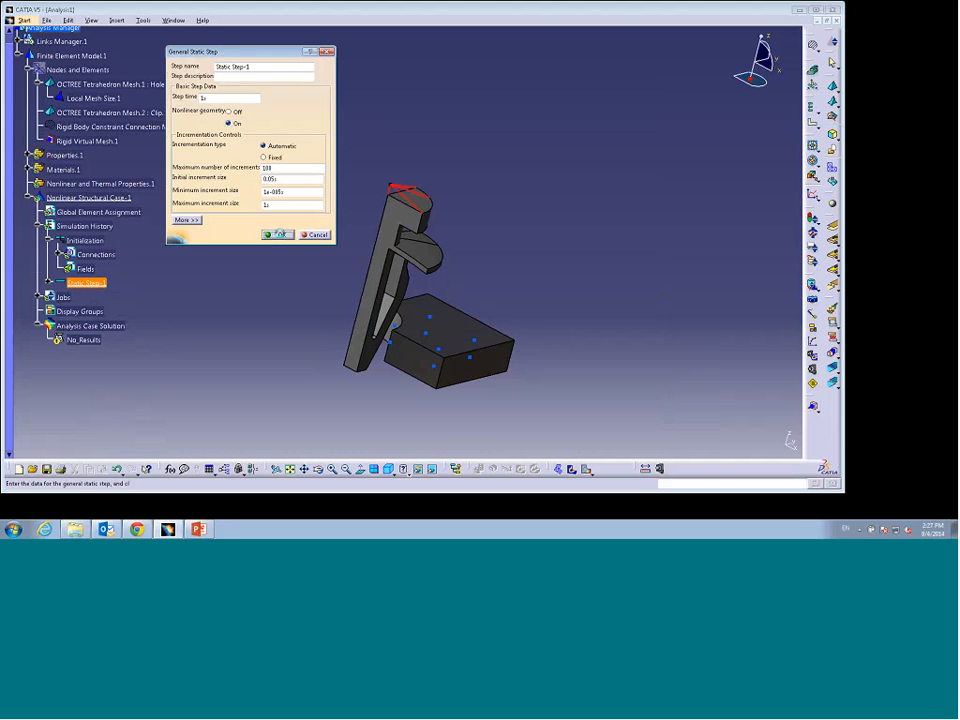
pyautogui.click(280, 235)
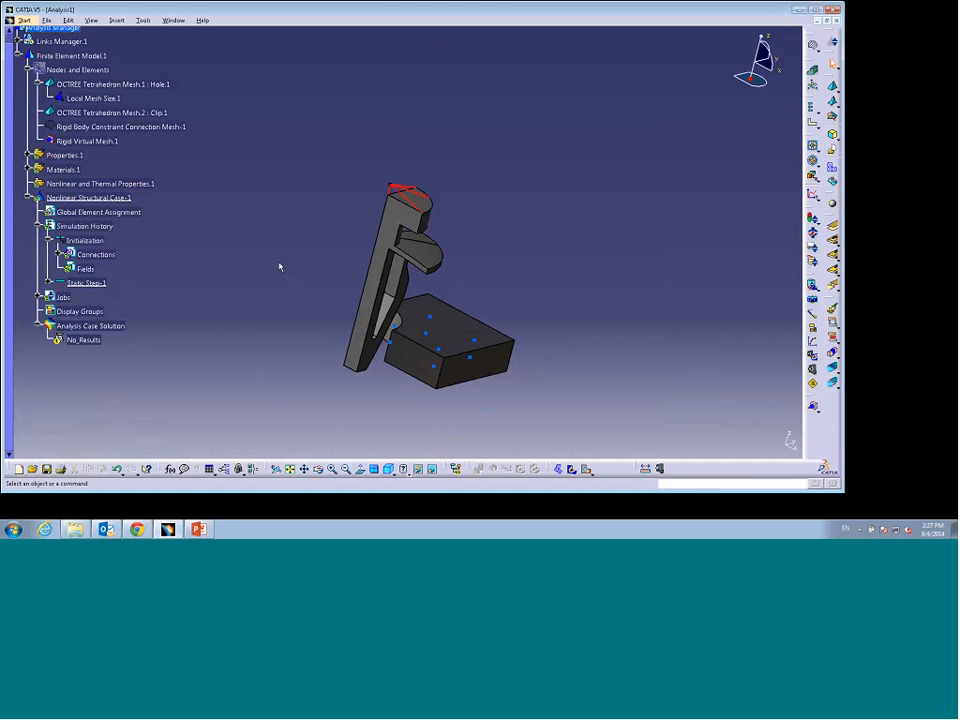
# Step: Clamp the vertex at the outer corner of the block
pyautogui.moveTo(279, 266); pyautogui.dragTo(236, 264, button='middle')
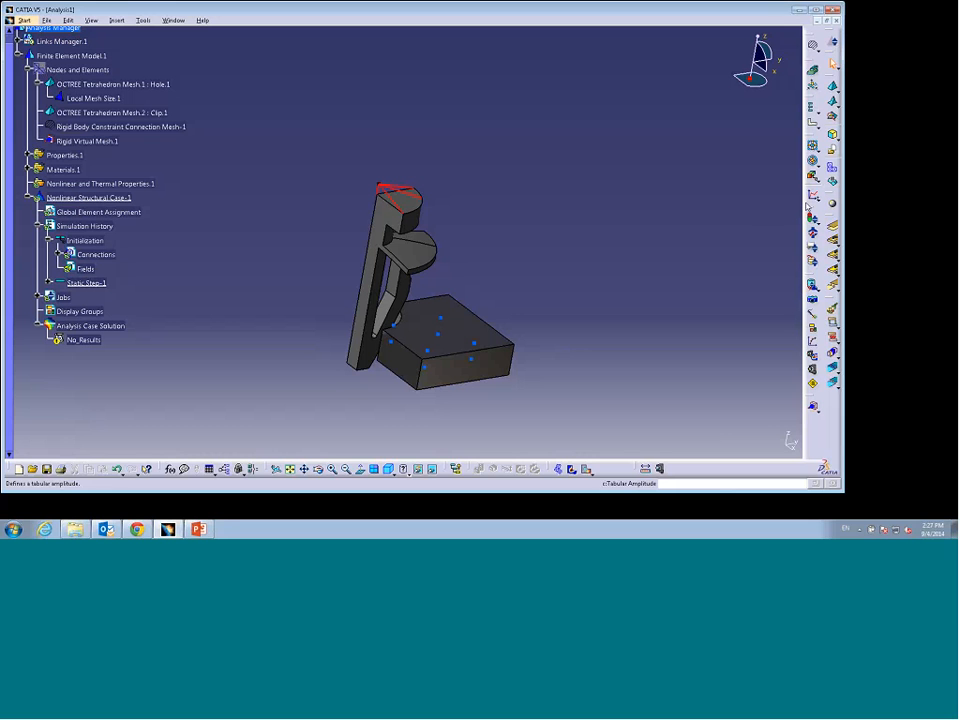
pyautogui.click(818, 150)
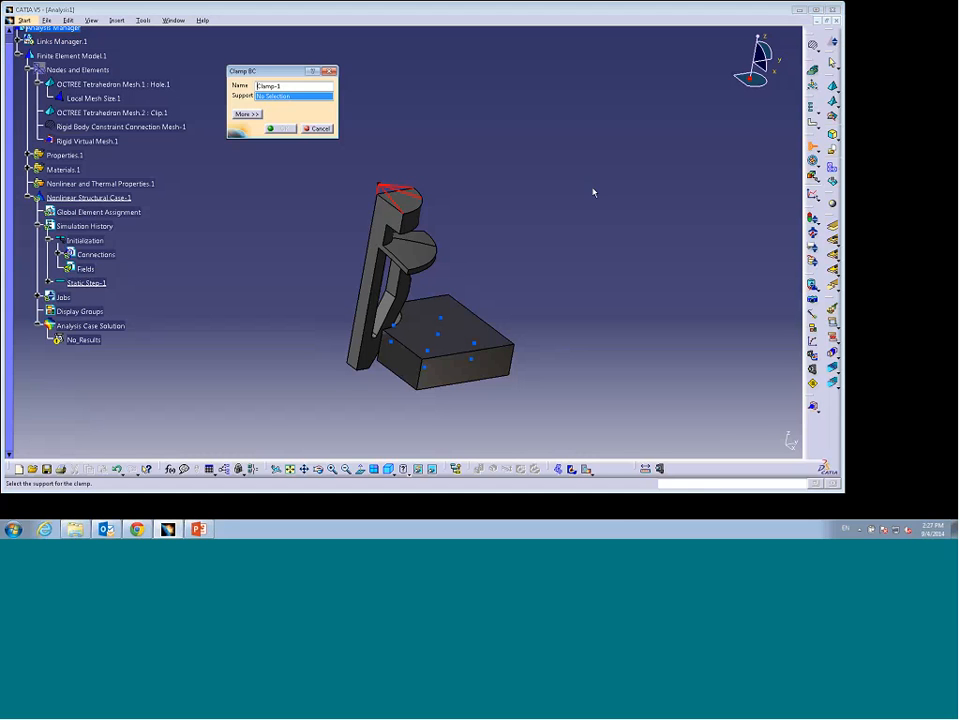
pyautogui.click(521, 347)
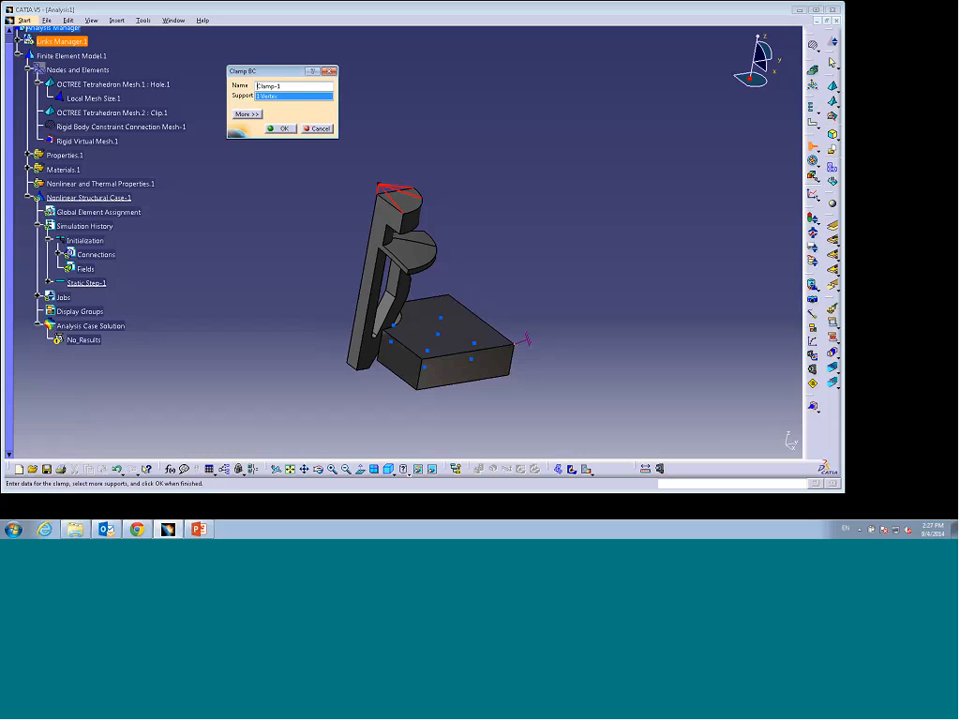
pyautogui.click(279, 128)
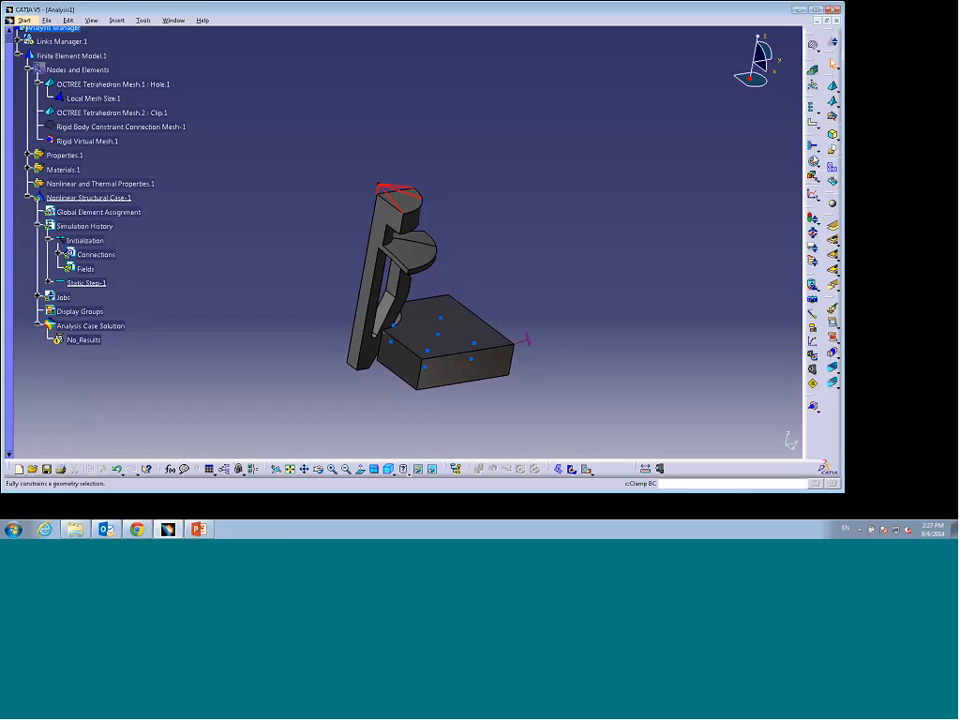
# Step: Apply a displacement boundary condition to the clip's back face, fixing only U2 at 0 mm
pyautogui.click(823, 157)
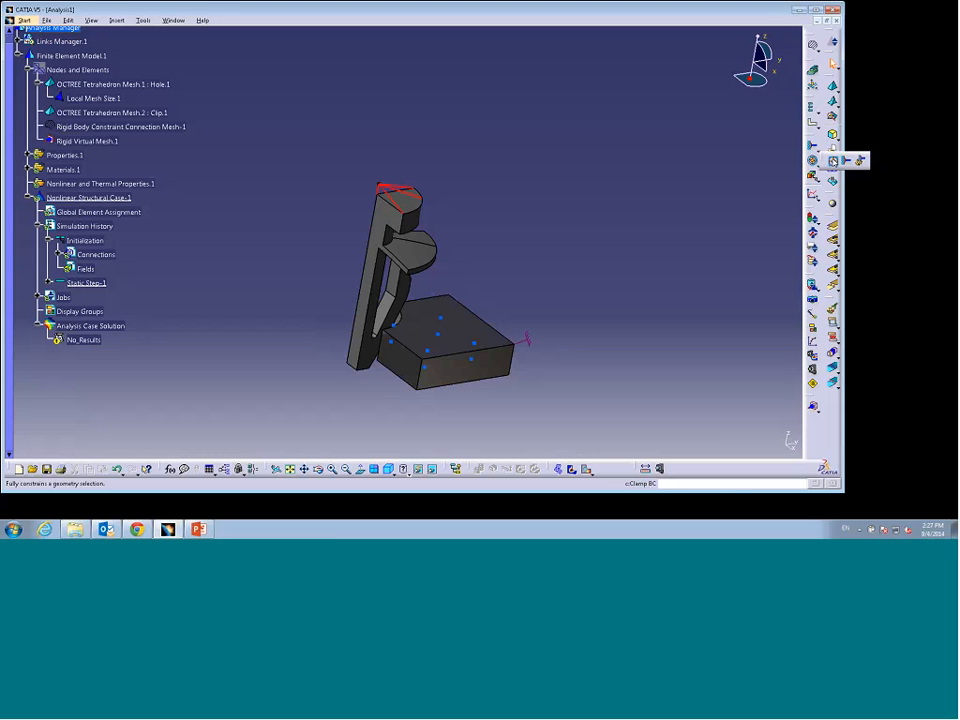
pyautogui.click(858, 160)
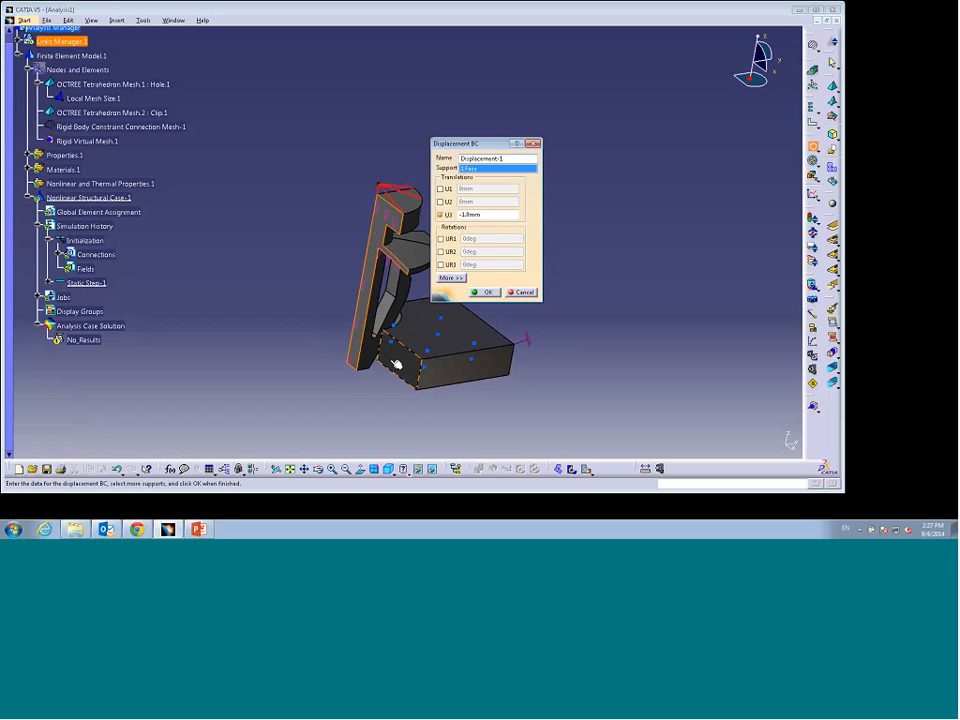
pyautogui.moveTo(460, 144); pyautogui.dragTo(579, 128)
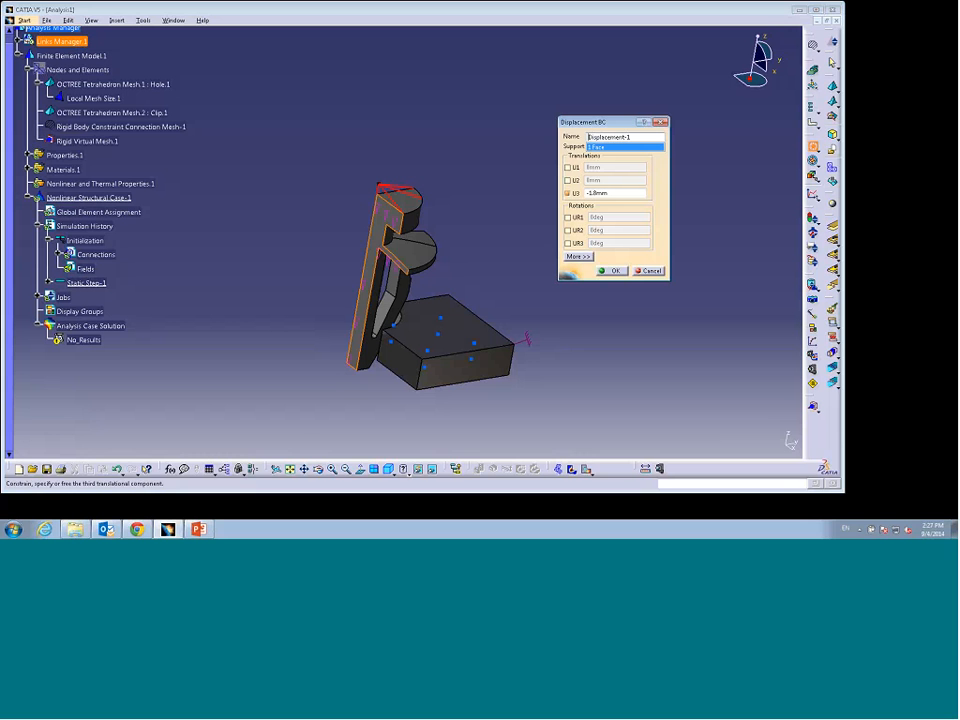
pyautogui.click(568, 181)
pyautogui.click(568, 193)
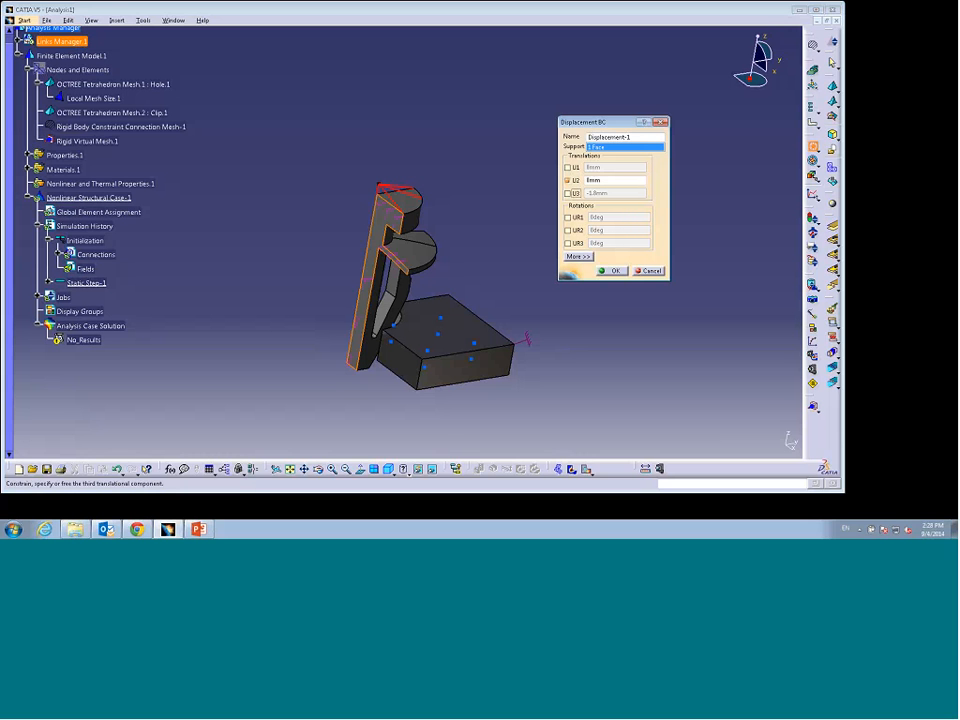
pyautogui.moveTo(317, 349)
pyautogui.mouseDown(button='middle')
pyautogui.moveTo(255, 349)
pyautogui.moveTo(310, 350)
pyautogui.mouseUp(button='middle')
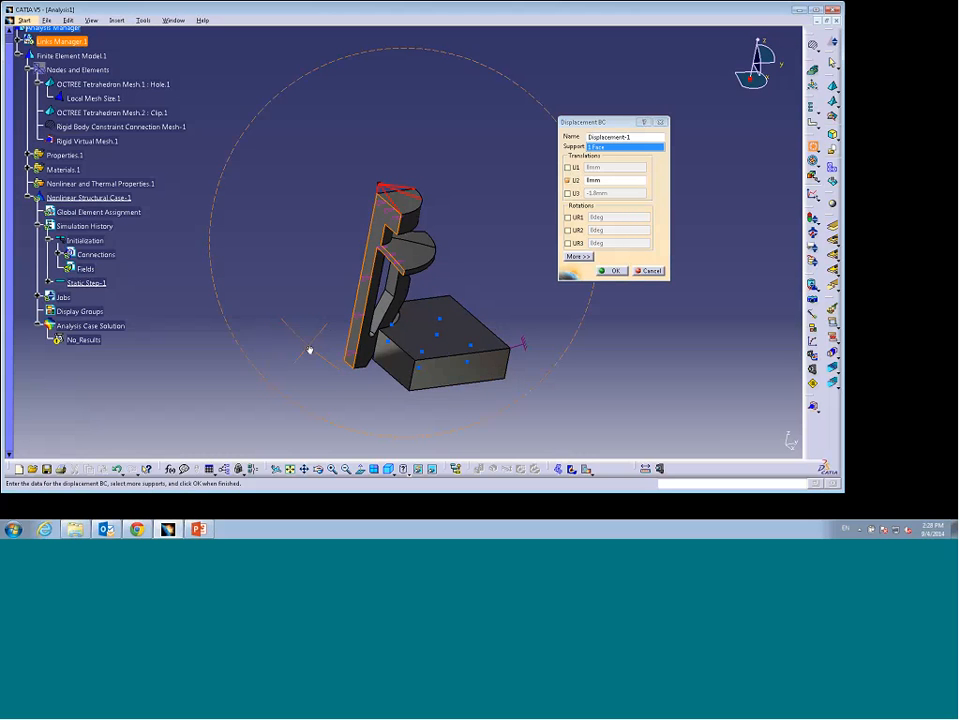
pyautogui.press('Return')
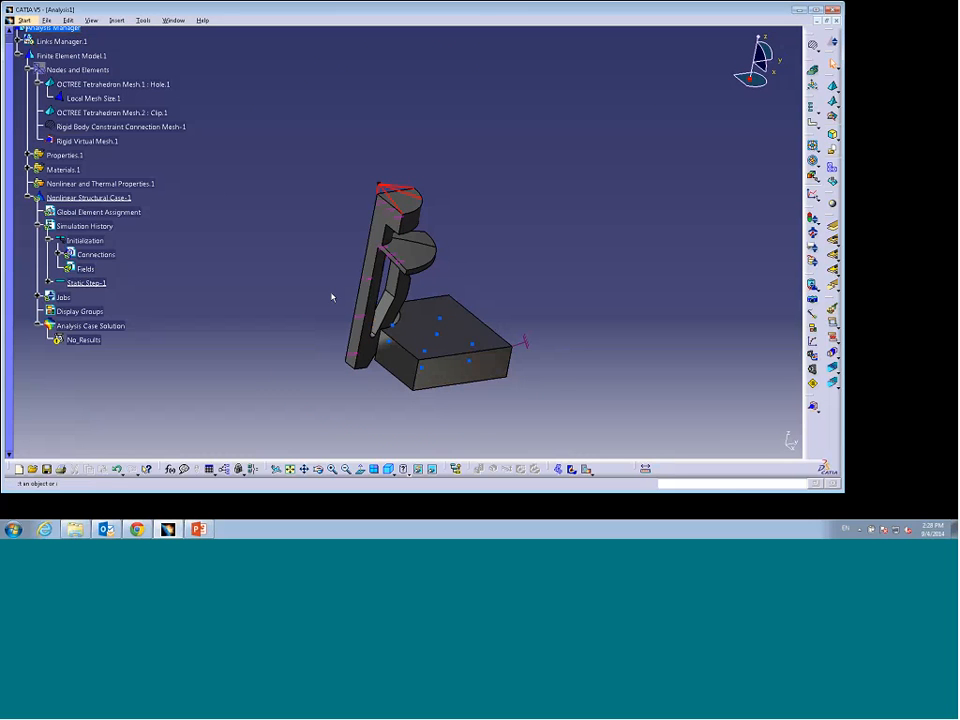
# Step: Apply a second displacement condition to the clip's side face, fixing only U1 at 0 mm
pyautogui.moveTo(332, 297); pyautogui.dragTo(590, 330, button='middle')
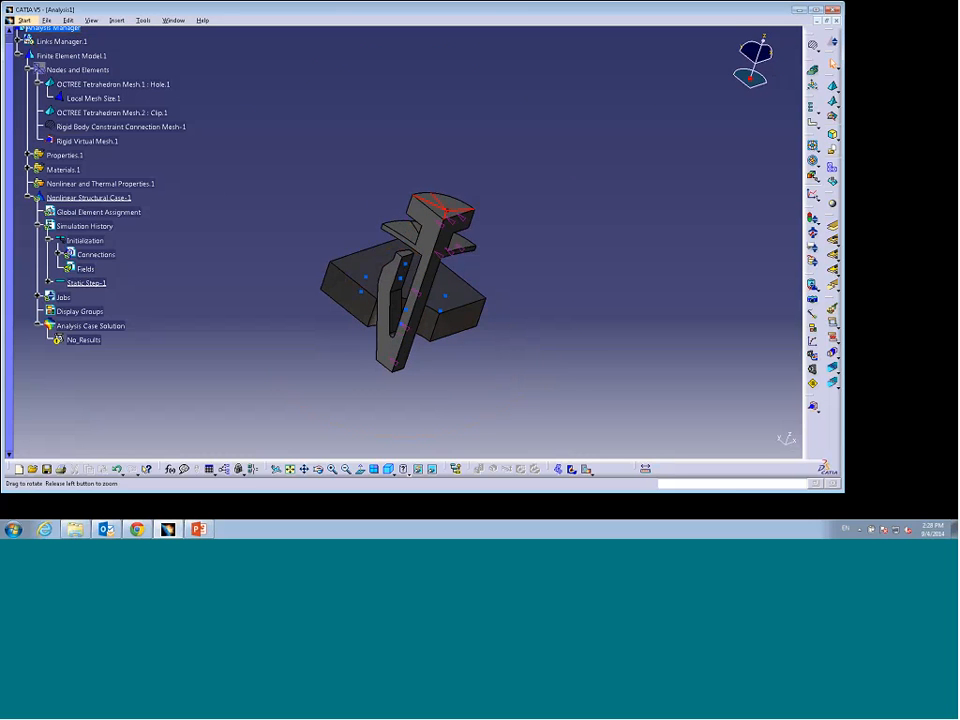
pyautogui.click(813, 147)
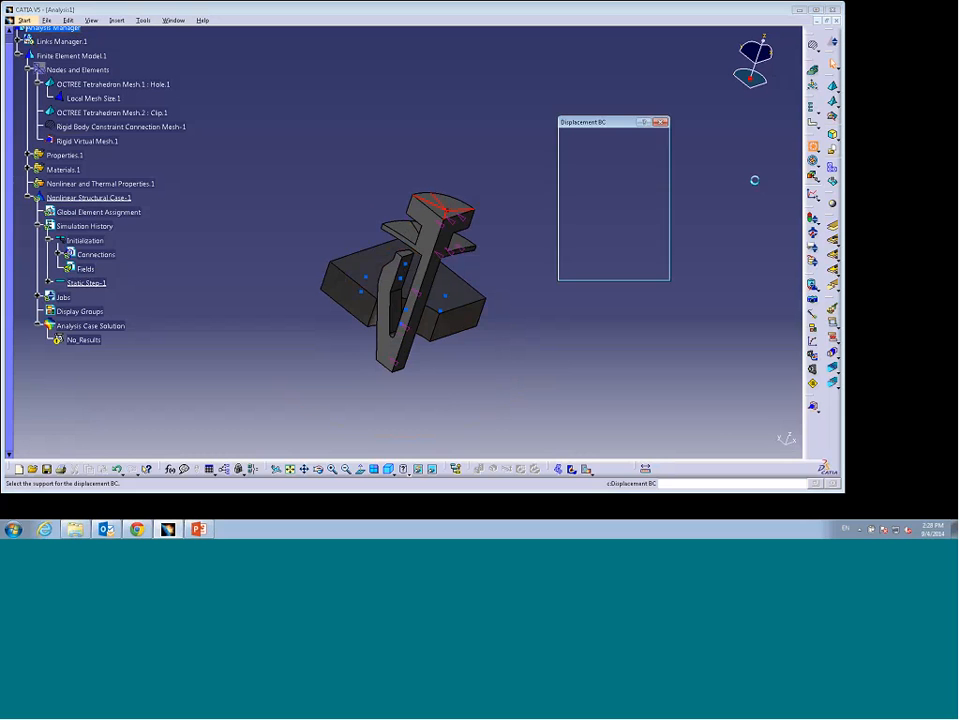
pyautogui.click(440, 238)
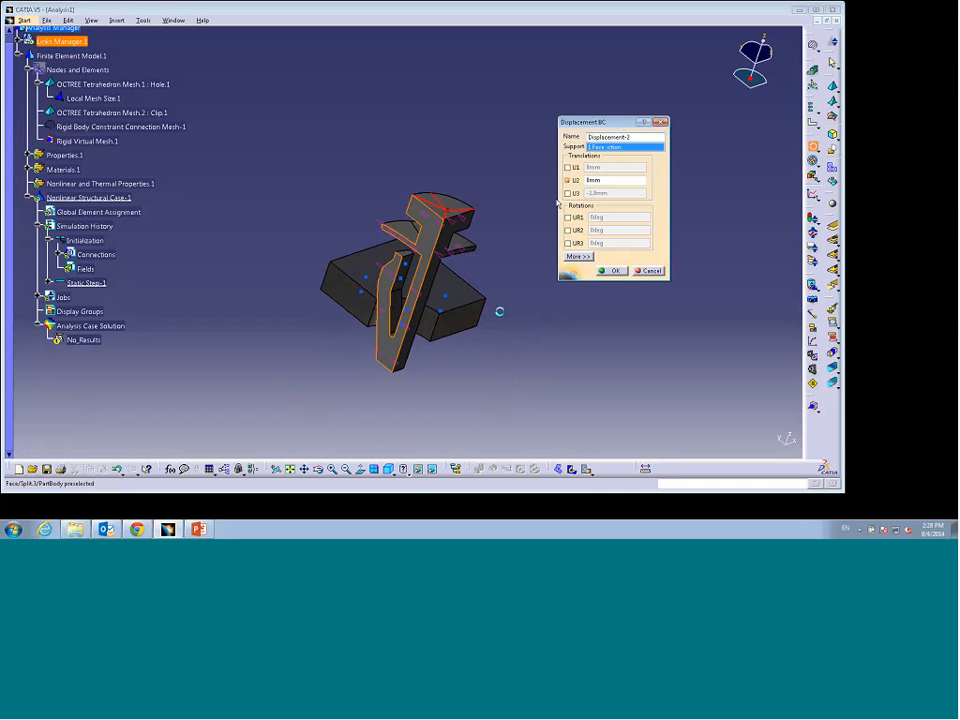
pyautogui.click(567, 167)
pyautogui.click(567, 180)
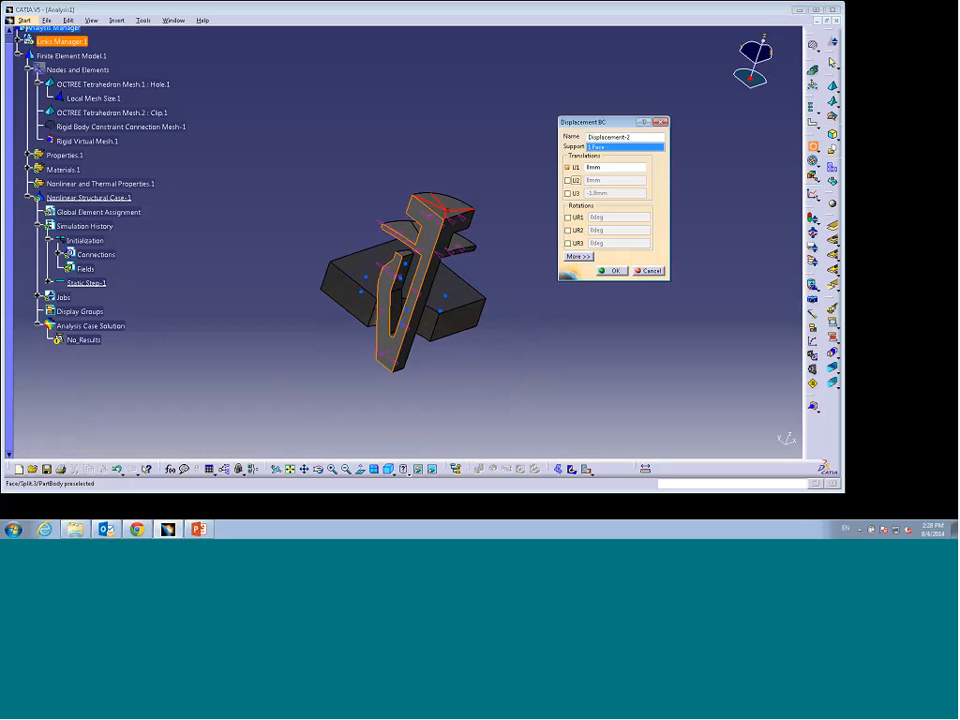
pyautogui.click(612, 271)
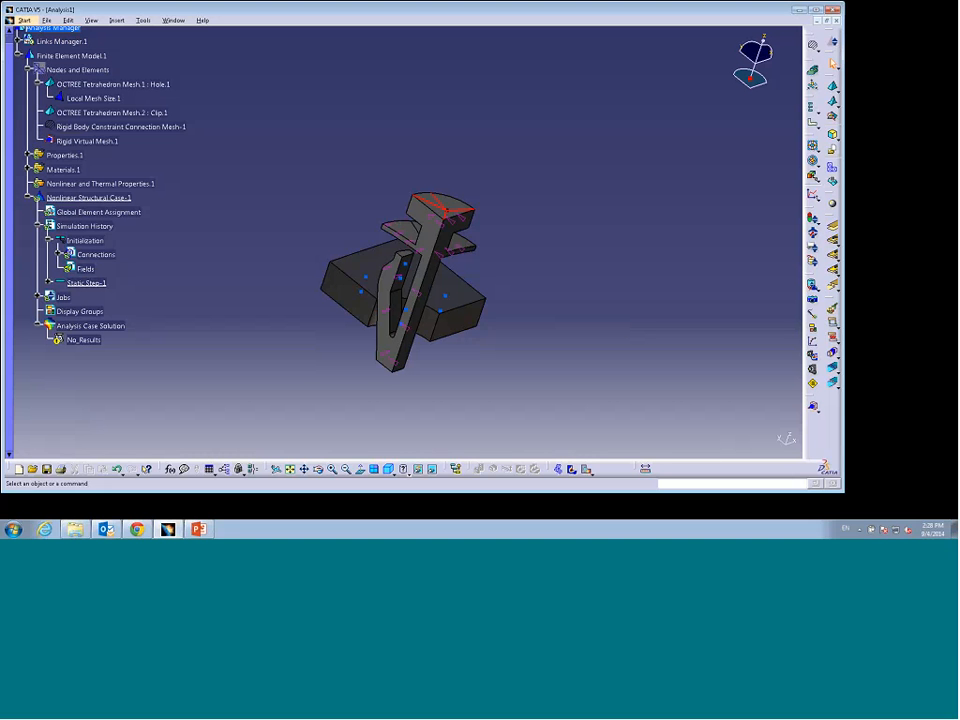
# Step: Apply a third displacement condition to the vertex at the clip's top, constraining only U3 at -1.8 mm
pyautogui.click(813, 147)
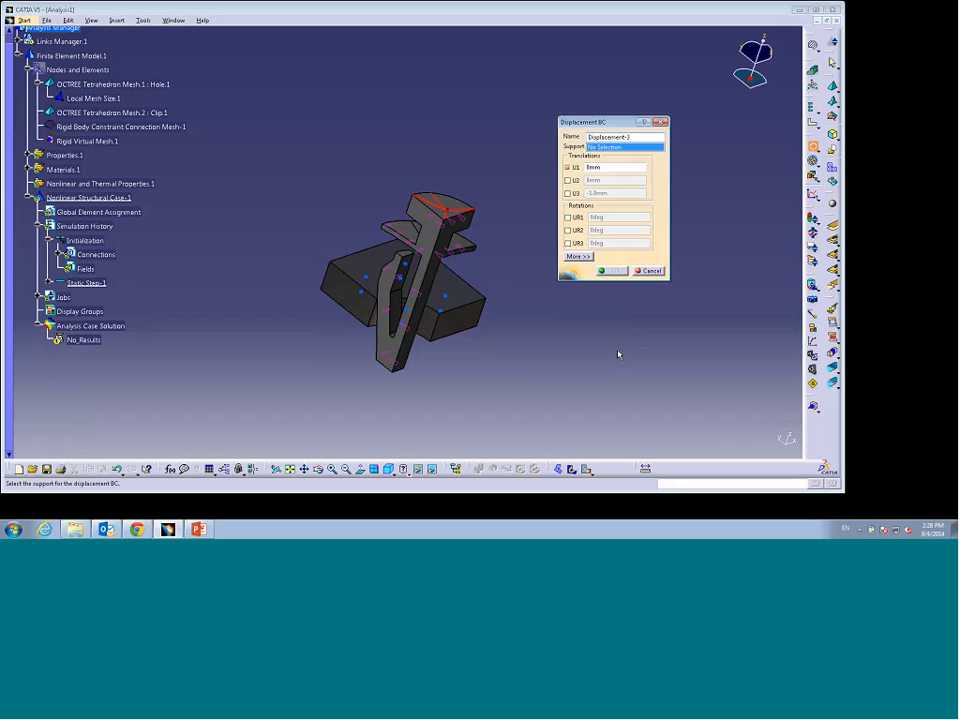
pyautogui.click(450, 211)
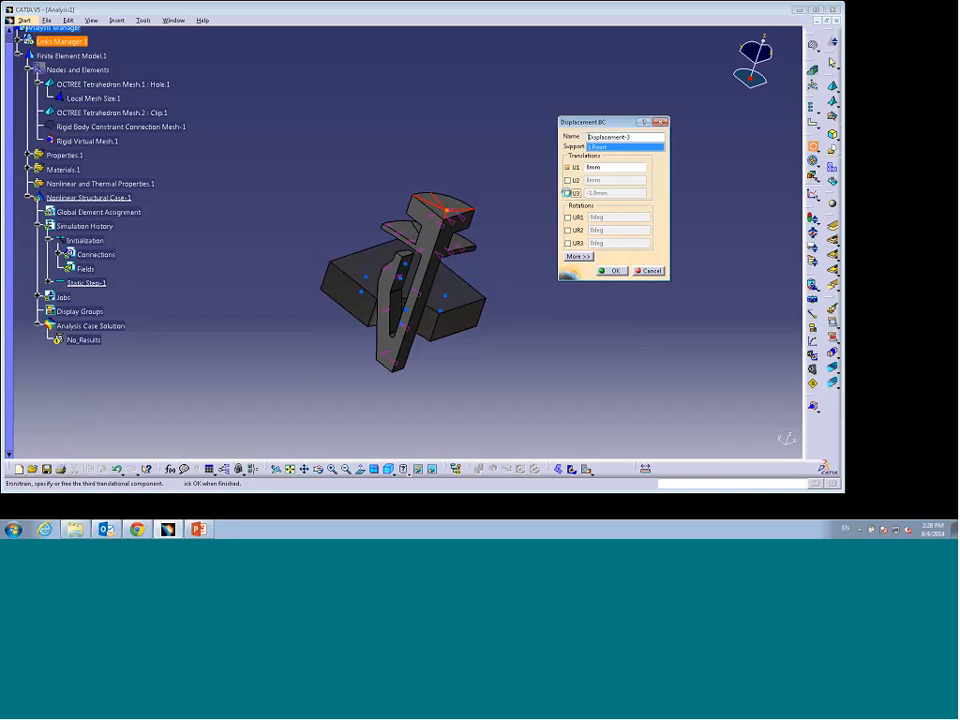
pyautogui.click(567, 193)
pyautogui.click(567, 167)
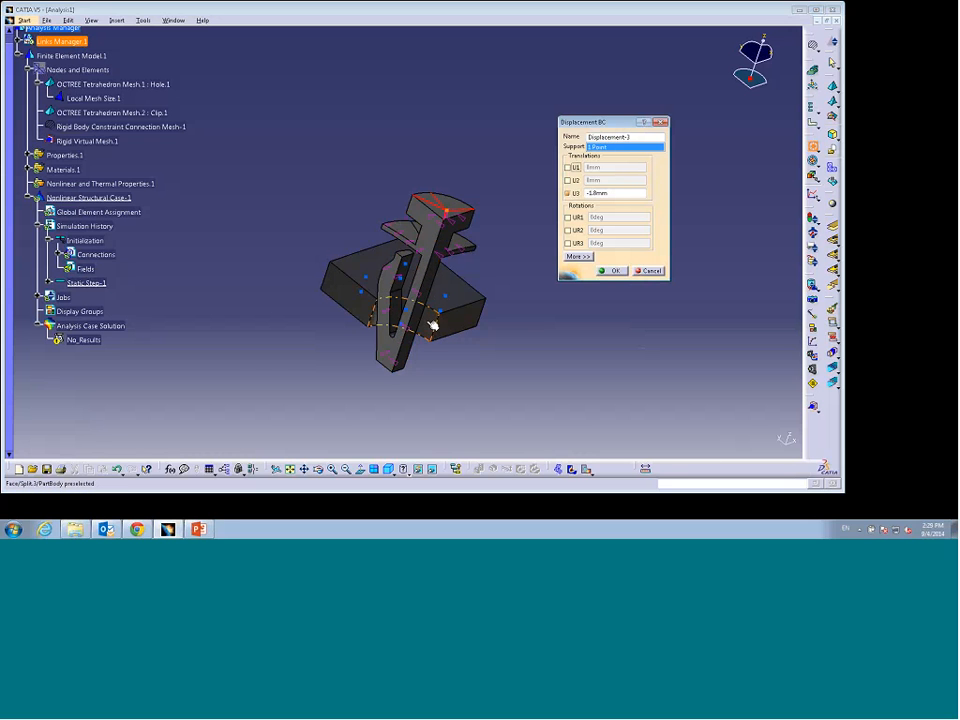
pyautogui.click(613, 271)
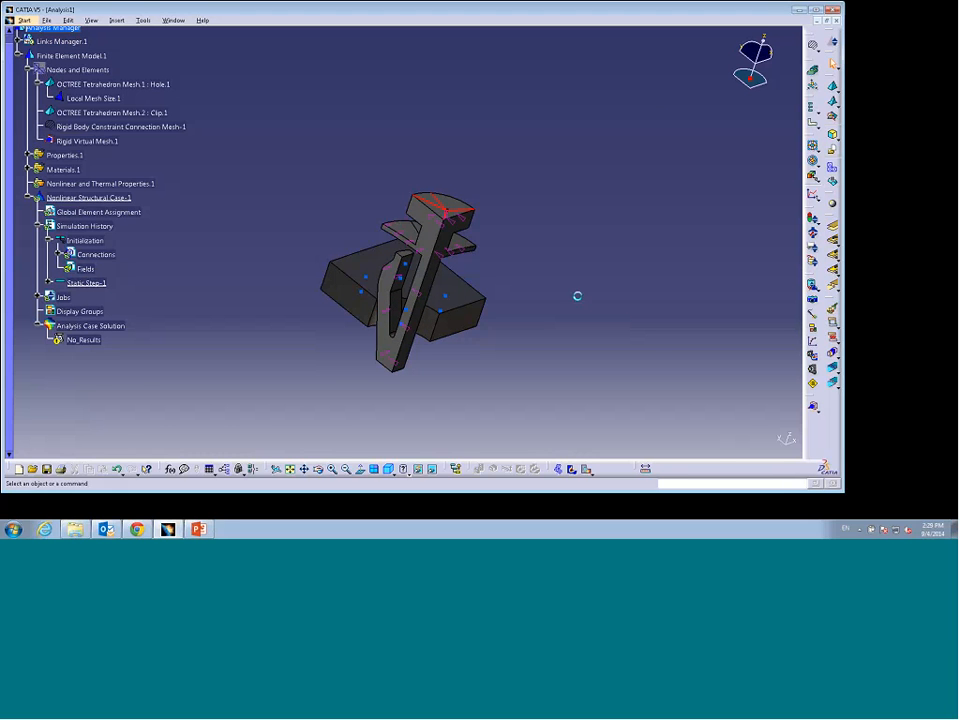
# Step: Expand the static step and its boundary conditions to review the clamp and displacement conditions
pyautogui.doubleClick(47, 286)
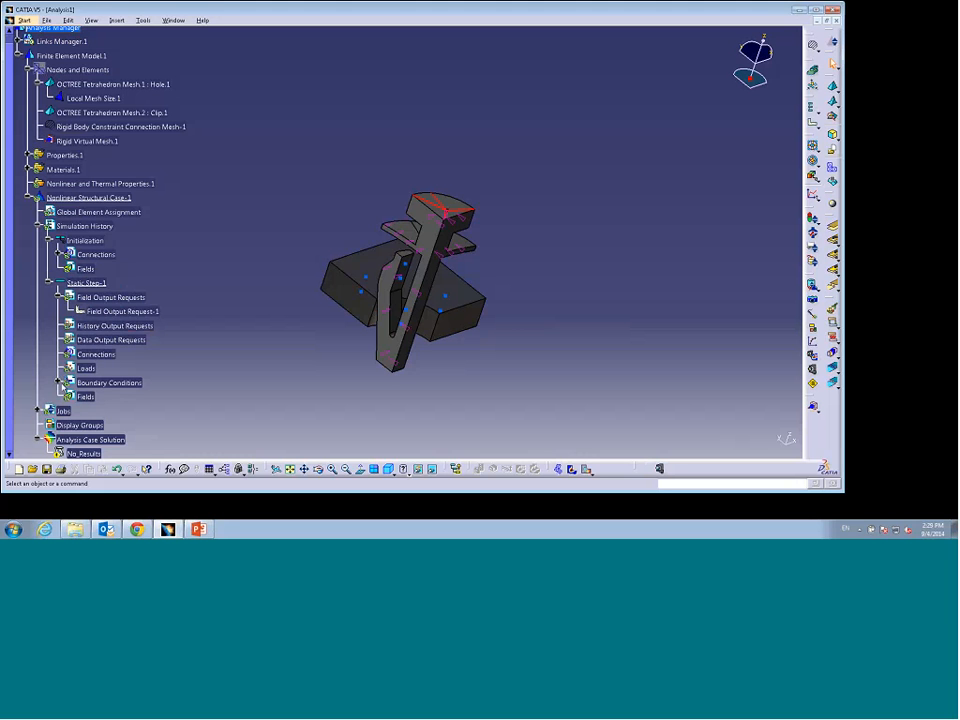
pyautogui.click(60, 383)
pyautogui.scroll(-2, 93, 388)
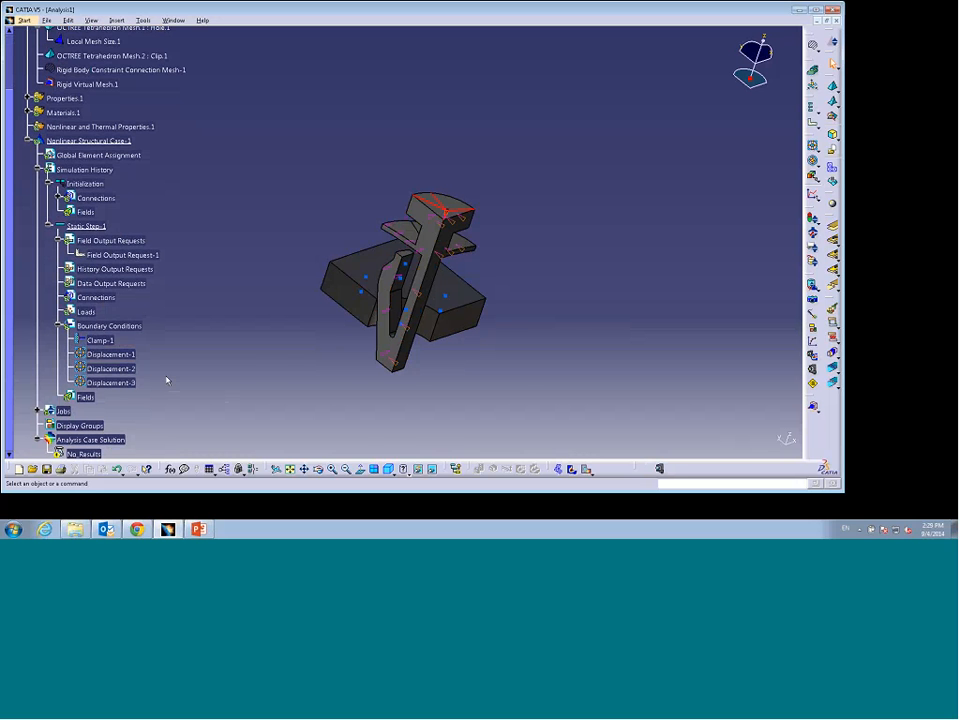
# Step: Create a general analysis connection from one face to four faces along the clip's flexible arm
pyautogui.moveTo(167, 380); pyautogui.dragTo(375, 381, button='middle')
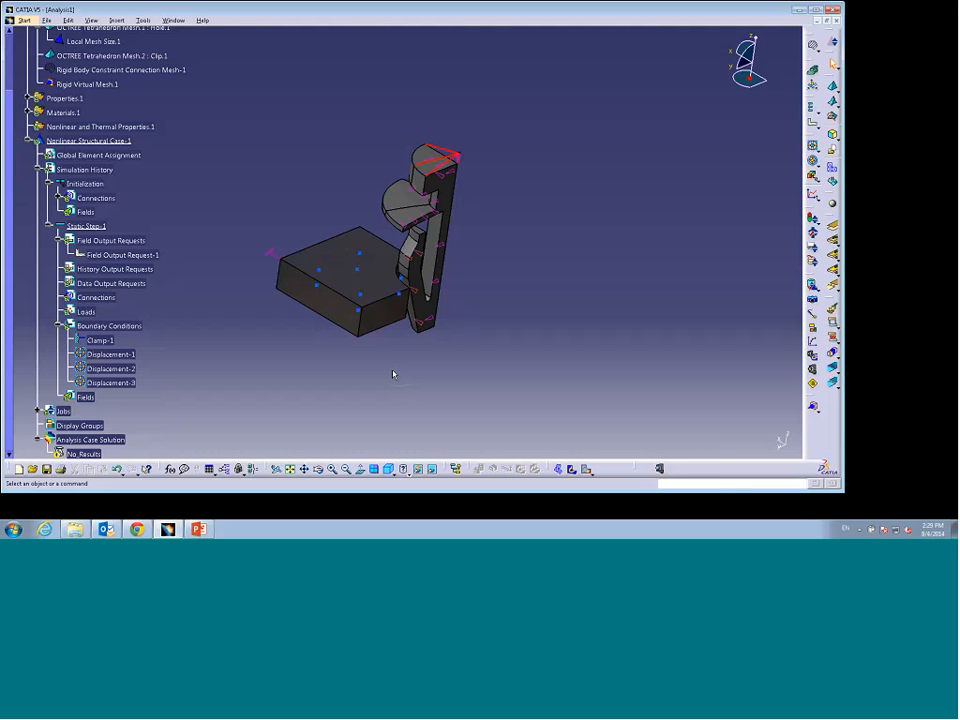
pyautogui.click(832, 228)
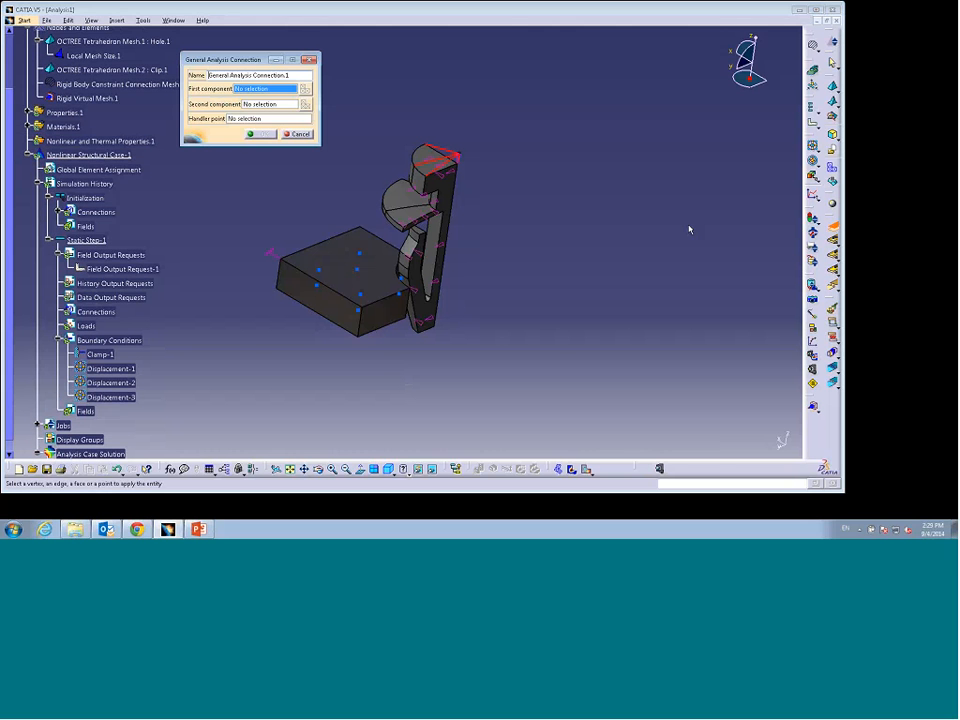
pyautogui.moveTo(425, 355); pyautogui.dragTo(581, 328, button='middle')
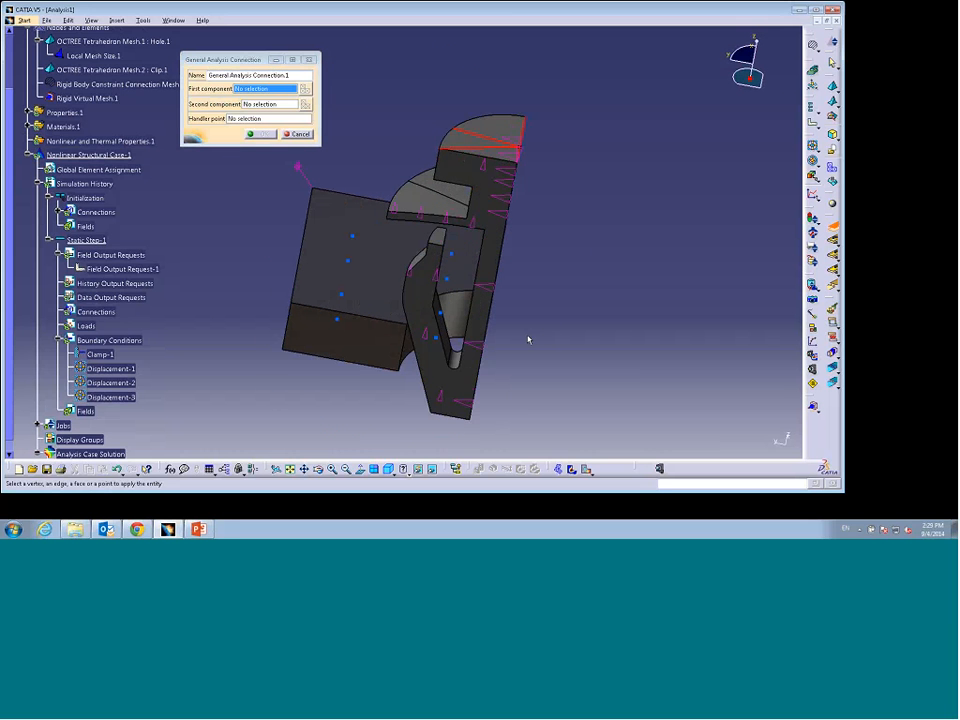
pyautogui.click(467, 310)
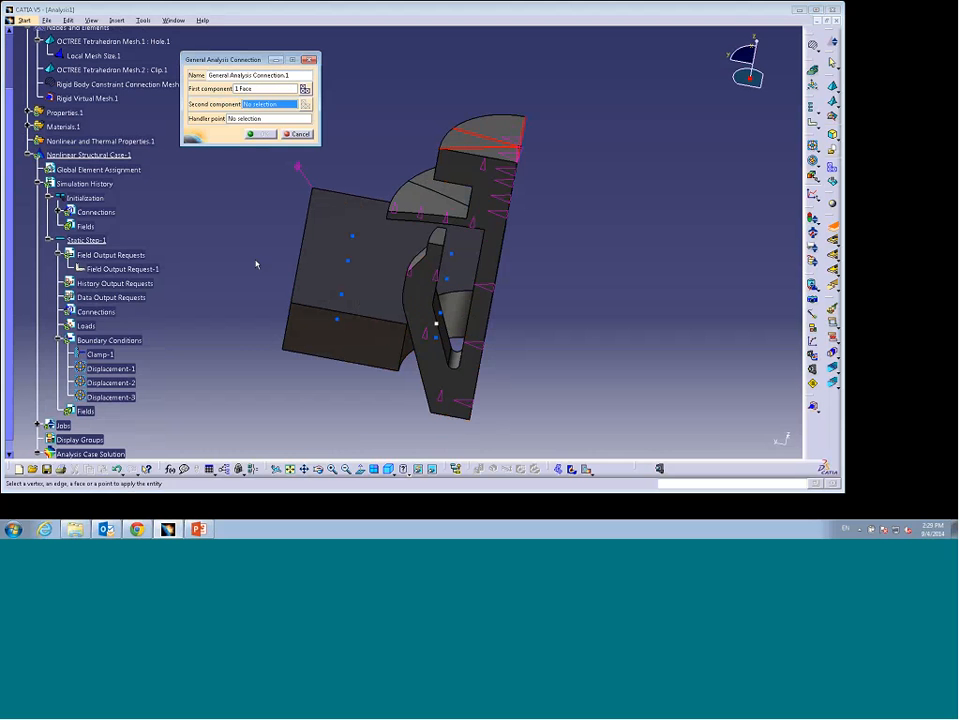
pyautogui.moveTo(308, 405); pyautogui.dragTo(398, 343, button='middle')
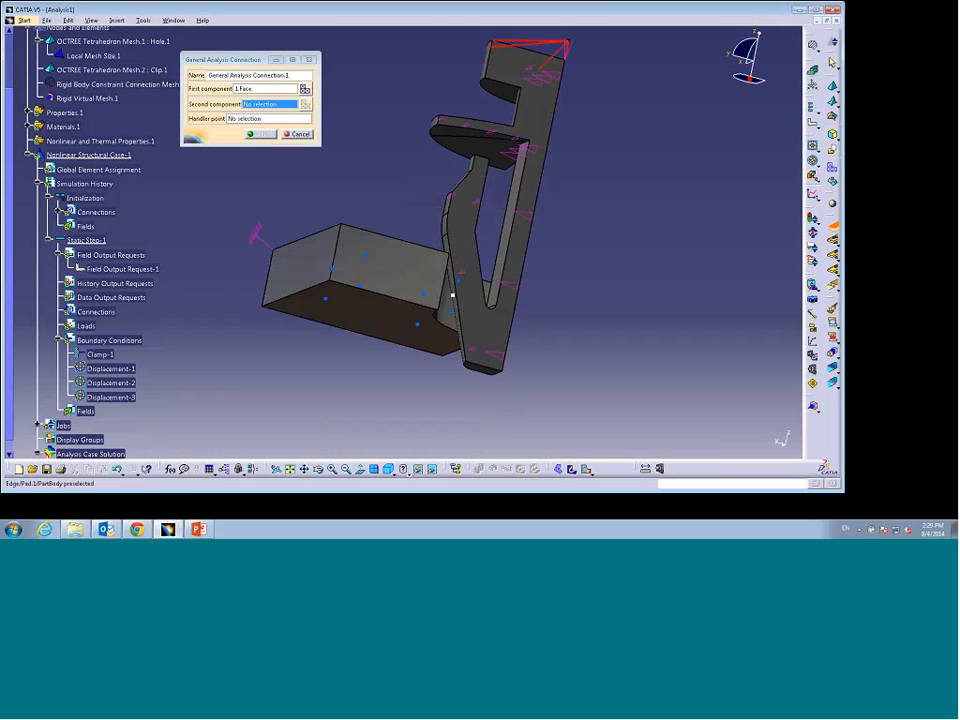
pyautogui.moveTo(368, 396)
pyautogui.mouseDown(button='middle')
pyautogui.moveTo(368, 380)
pyautogui.moveTo(313, 394)
pyautogui.moveTo(373, 392)
pyautogui.mouseUp(button='middle')
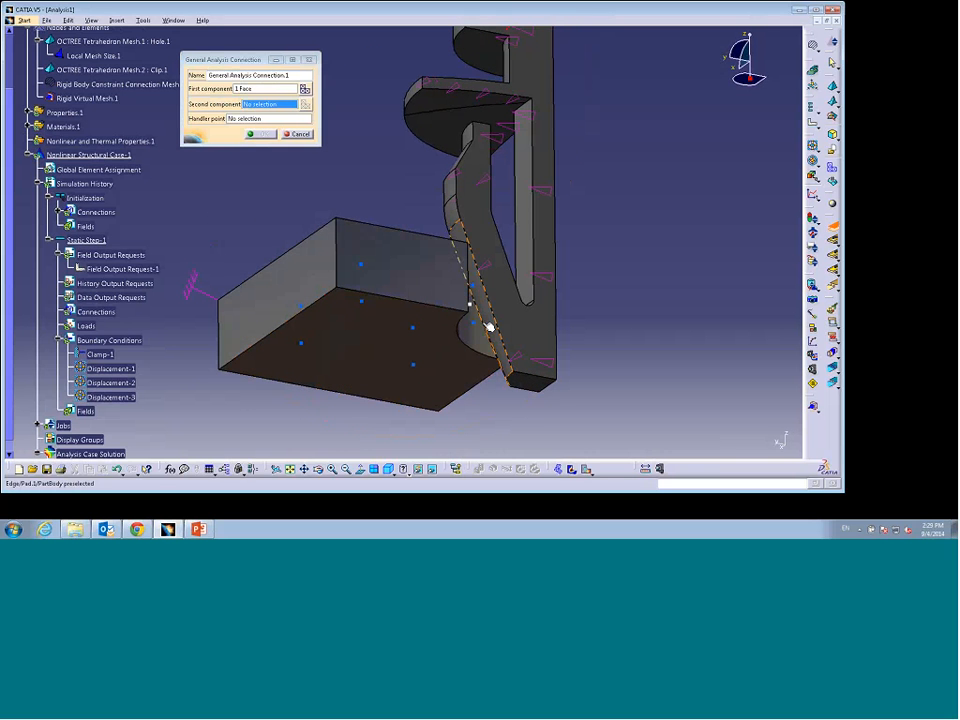
pyautogui.click(489, 313)
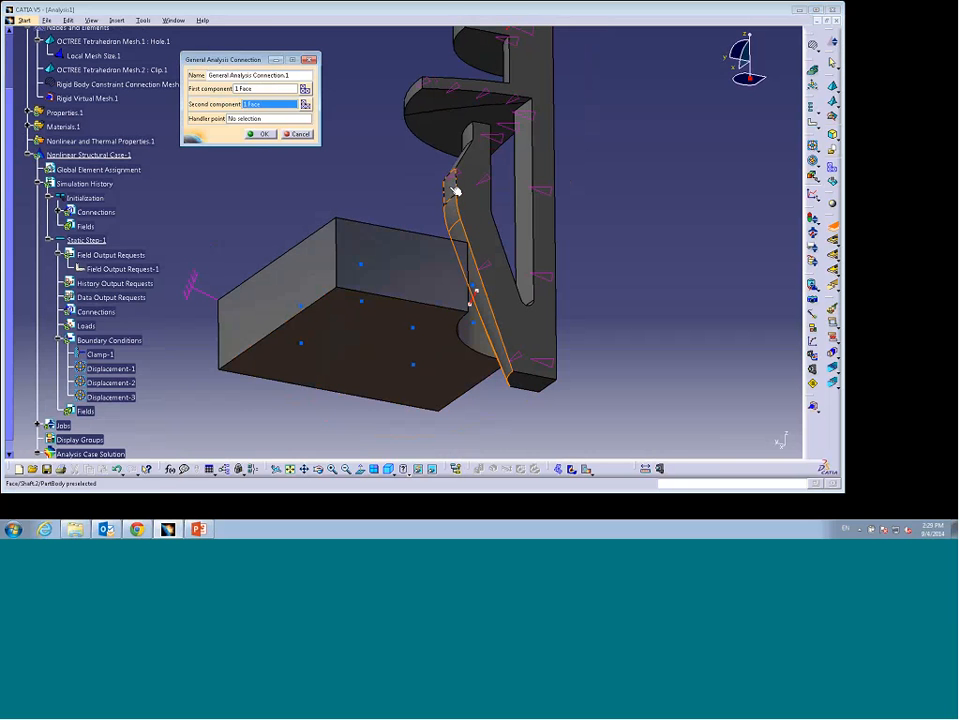
pyautogui.click(454, 189)
pyautogui.moveTo(485, 212); pyautogui.dragTo(465, 276, button='middle')
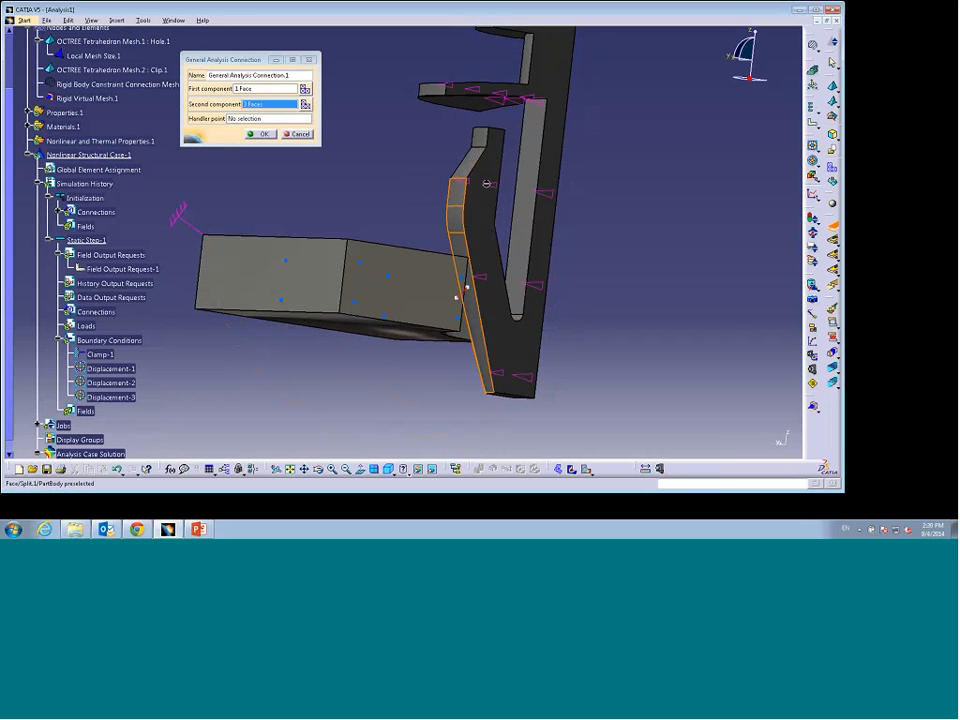
pyautogui.click(470, 163)
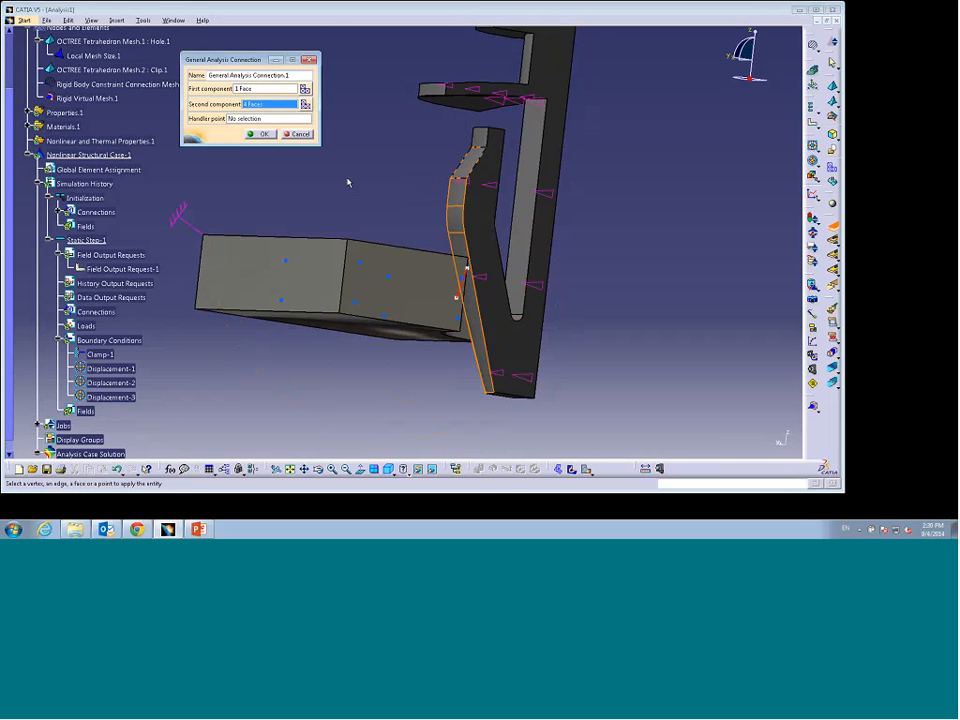
pyautogui.click(262, 134)
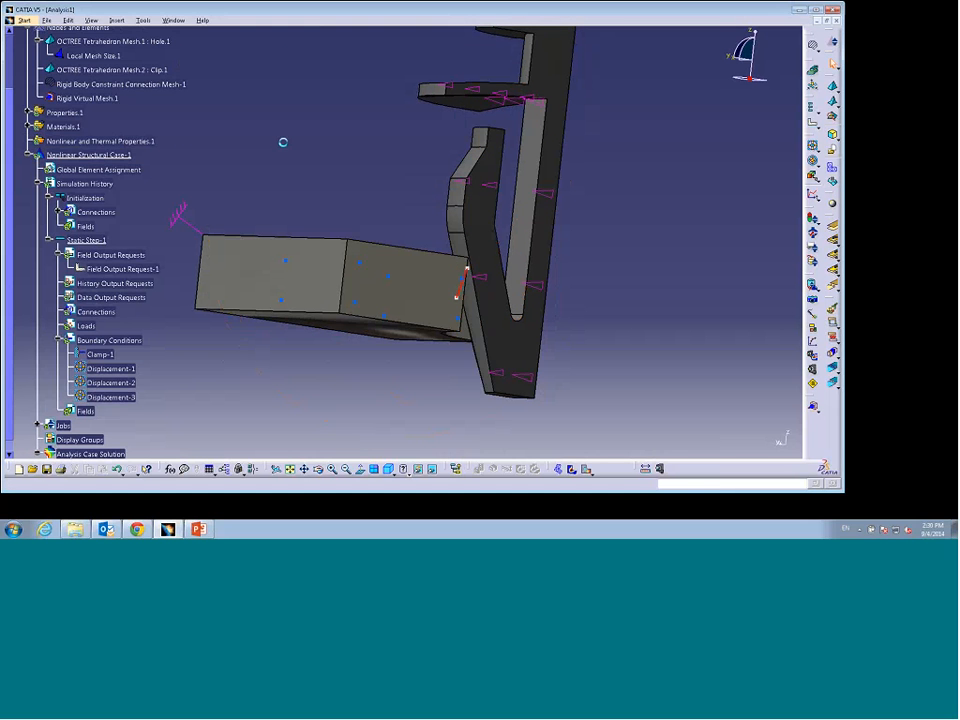
# Step: Create a mechanical connection behavior with Penalty tangential friction and enter its friction coefficient
pyautogui.moveTo(396, 170); pyautogui.dragTo(366, 228, button='middle')
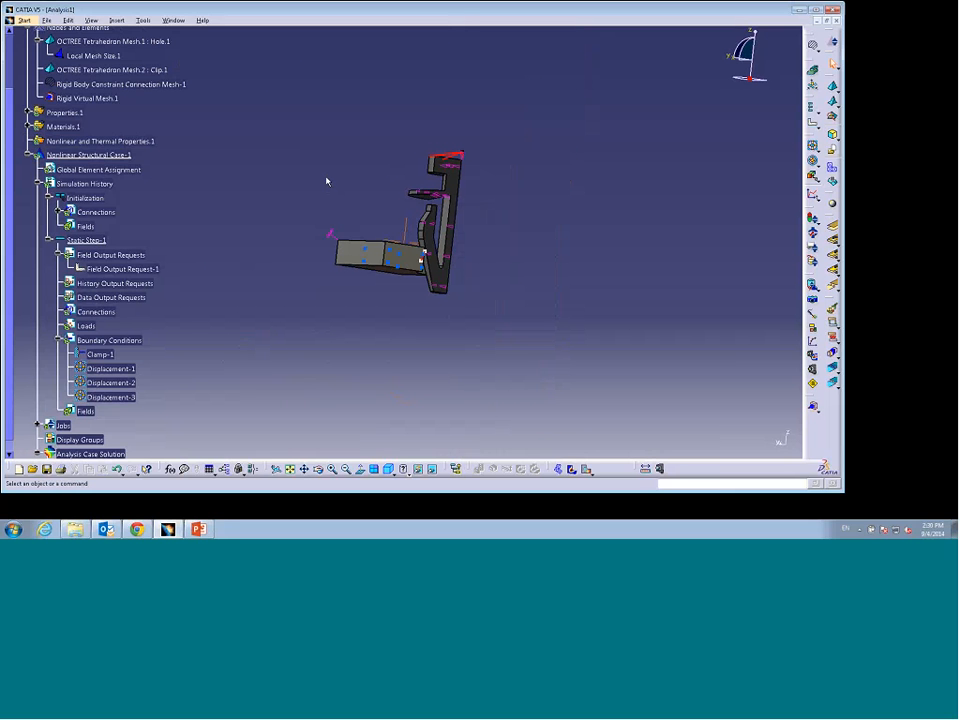
pyautogui.moveTo(326, 180); pyautogui.dragTo(388, 290, button='middle')
pyautogui.moveTo(455, 323); pyautogui.dragTo(475, 285, button='middle')
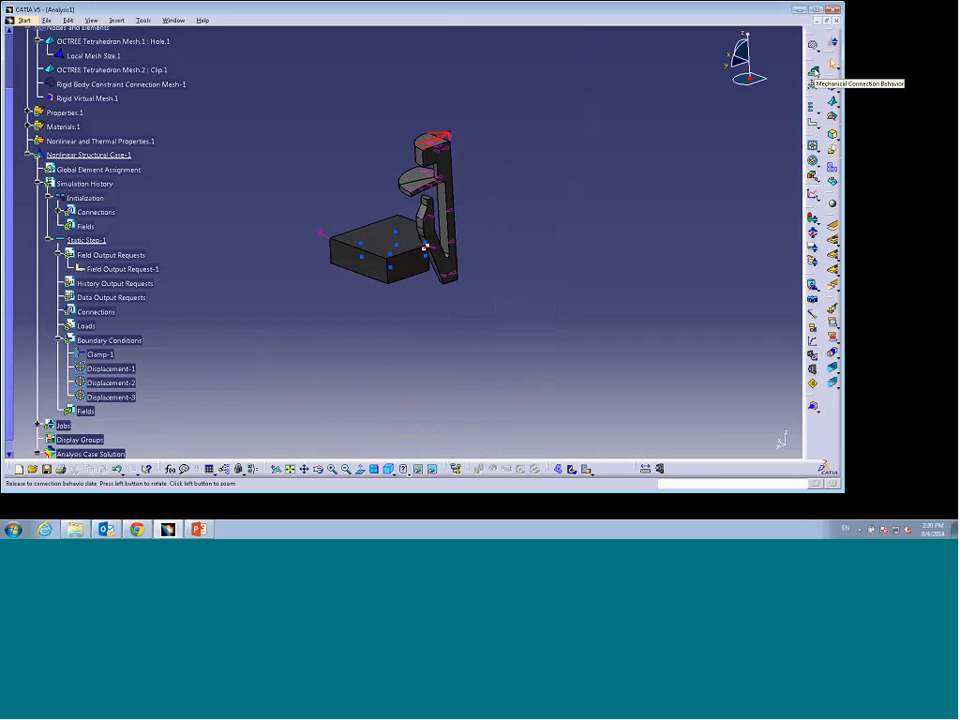
pyautogui.click(813, 73)
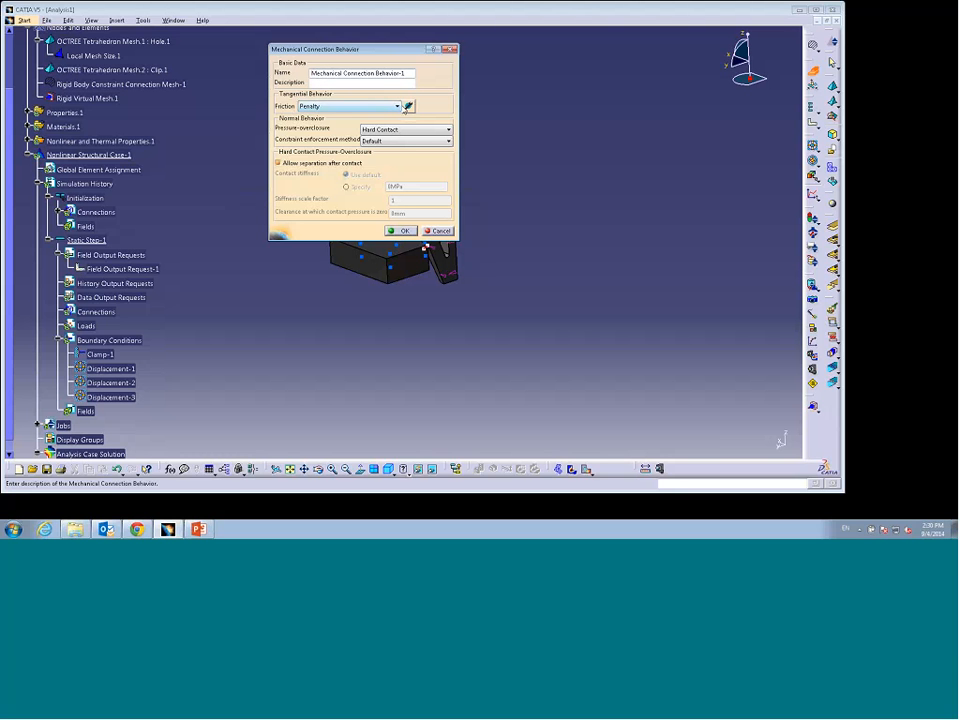
pyautogui.click(392, 106)
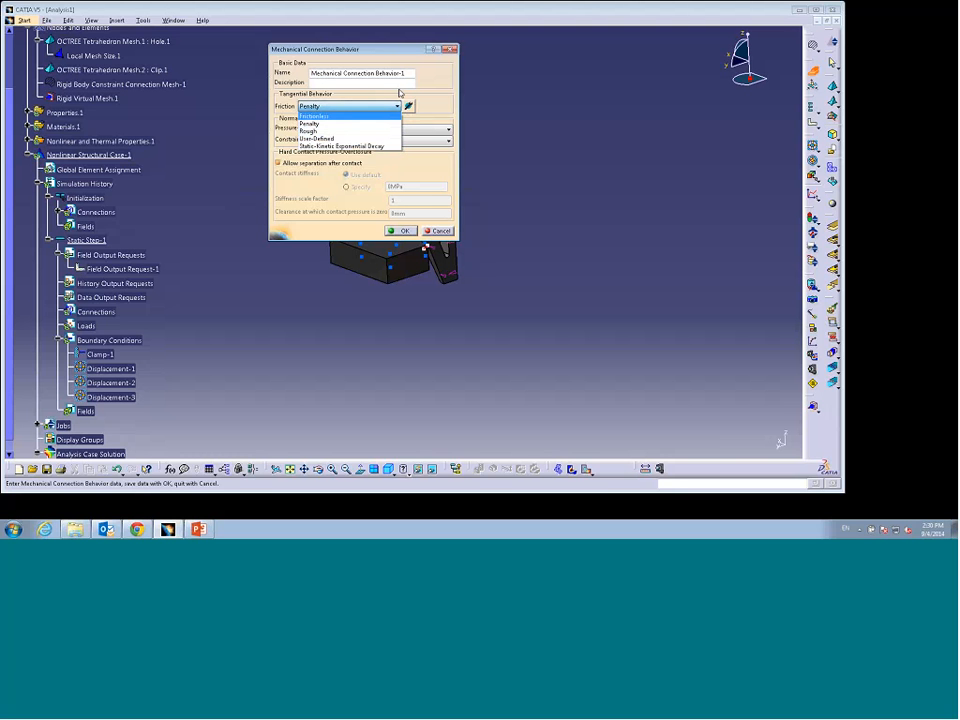
pyautogui.click(399, 93)
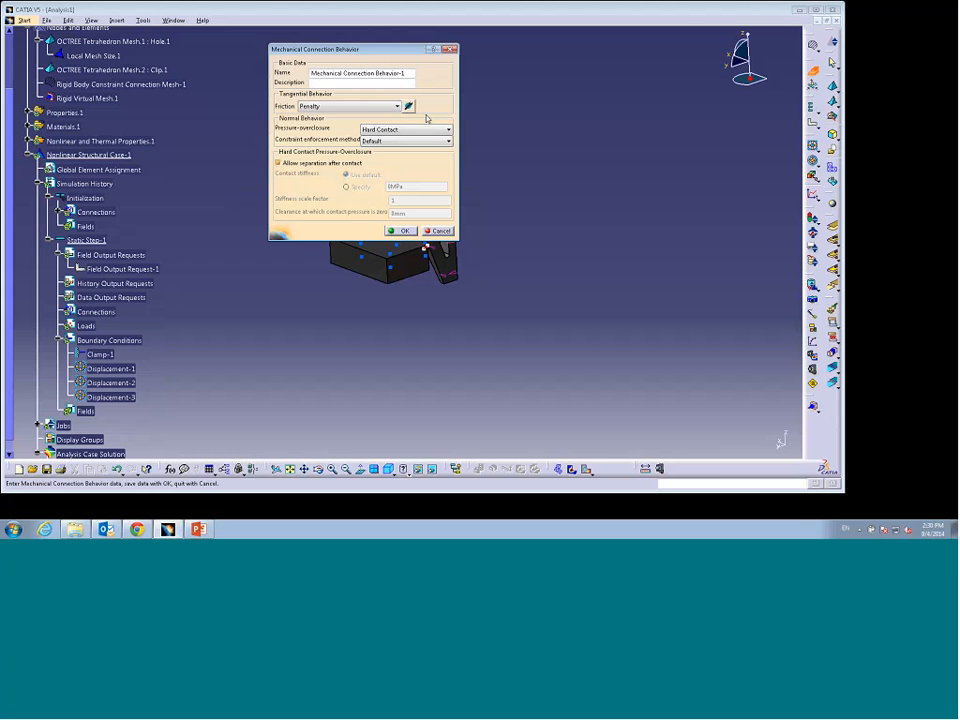
pyautogui.click(408, 105)
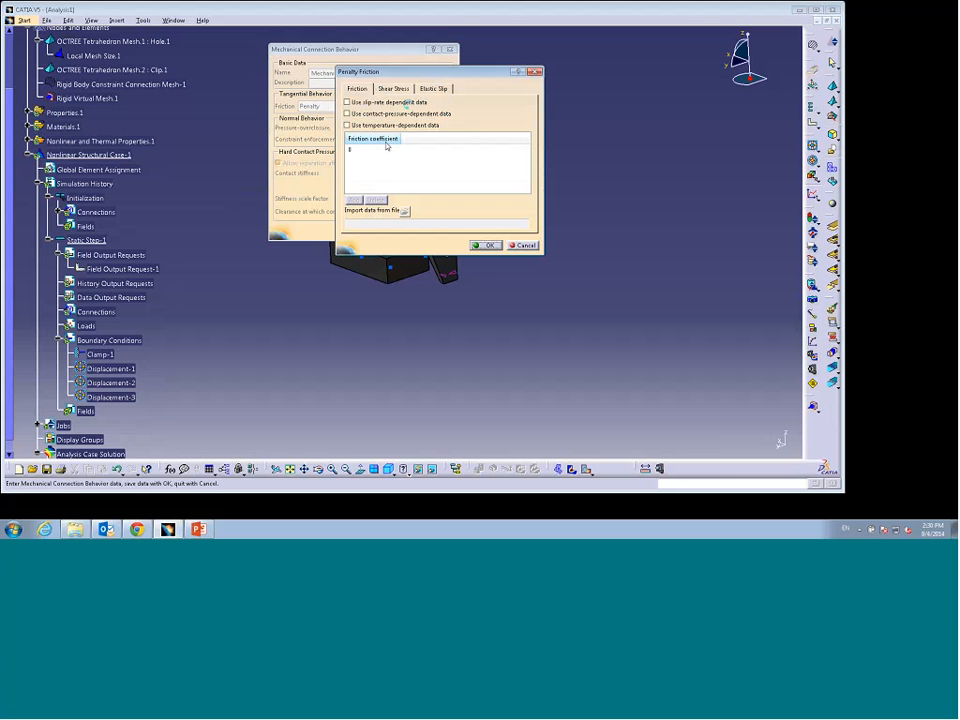
pyautogui.click(356, 150)
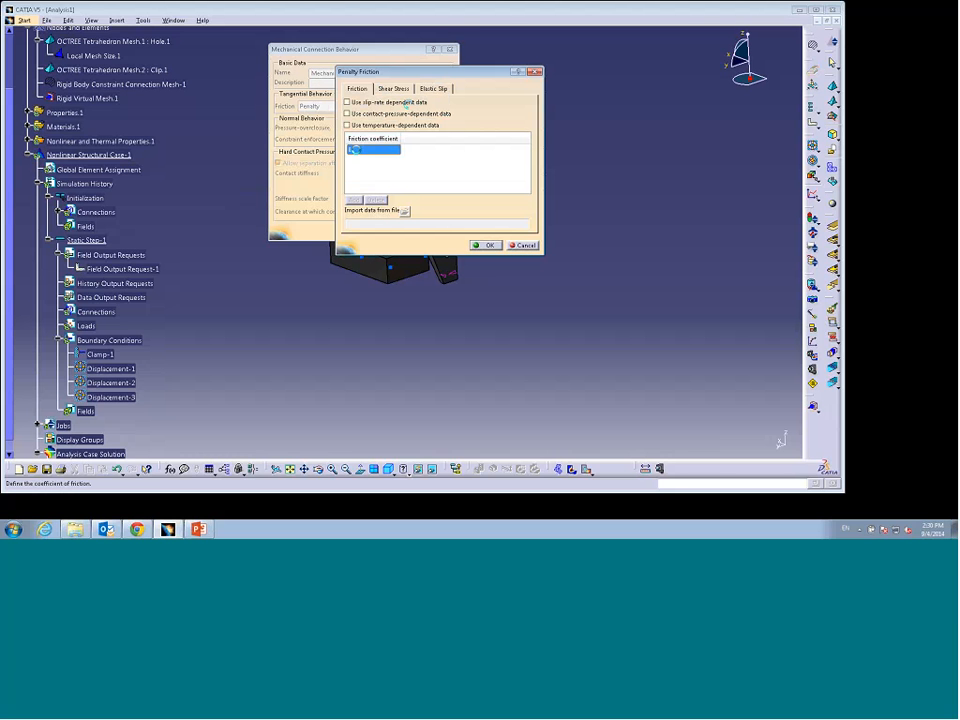
pyautogui.write('0.3')
pyautogui.click(486, 245)
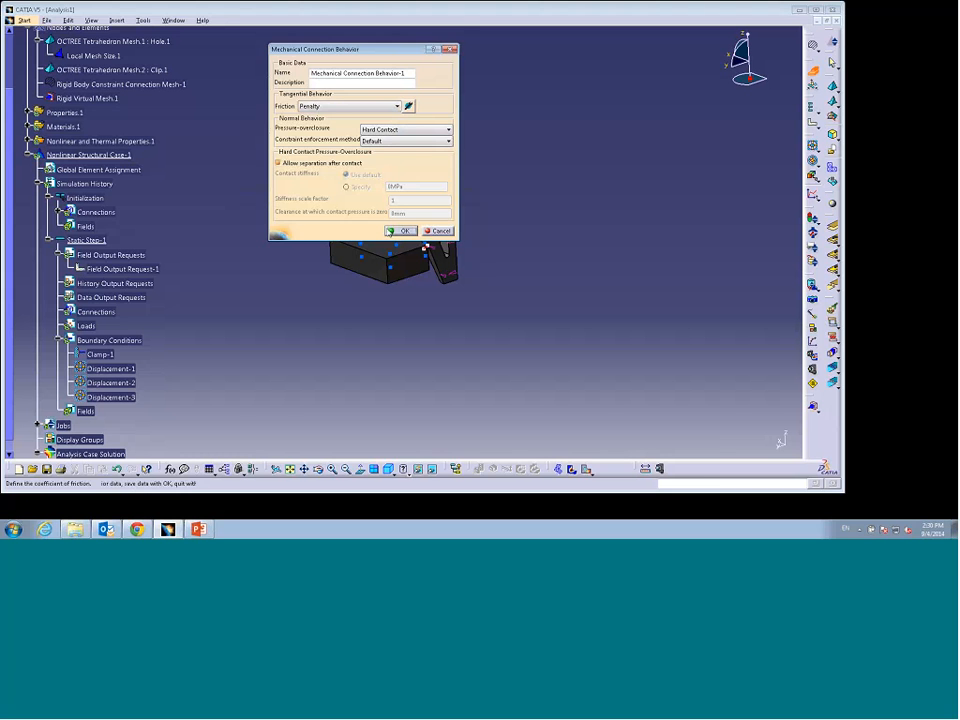
pyautogui.click(400, 231)
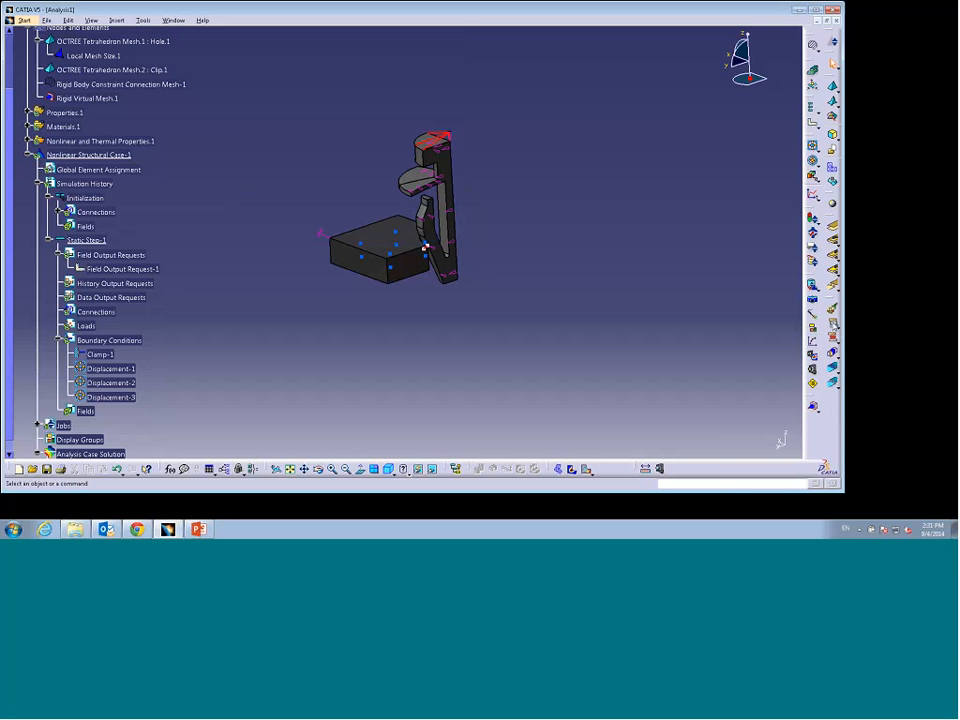
# Step: Create a contact pair on the general analysis connection, swapping its master and slave surfaces
pyautogui.click(834, 325)
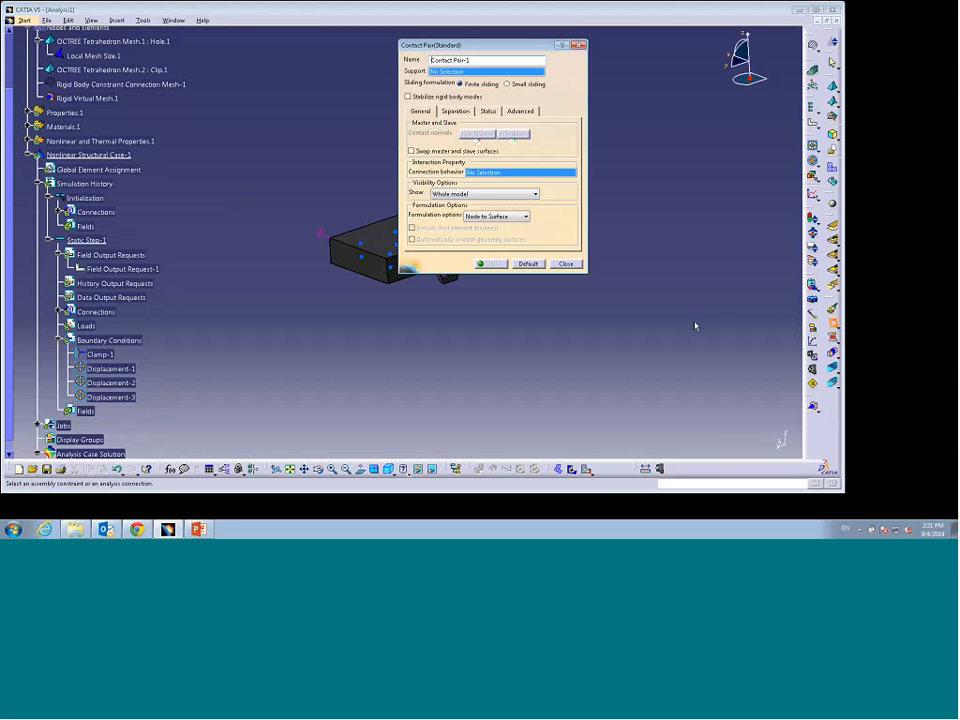
pyautogui.moveTo(478, 47); pyautogui.dragTo(653, 60)
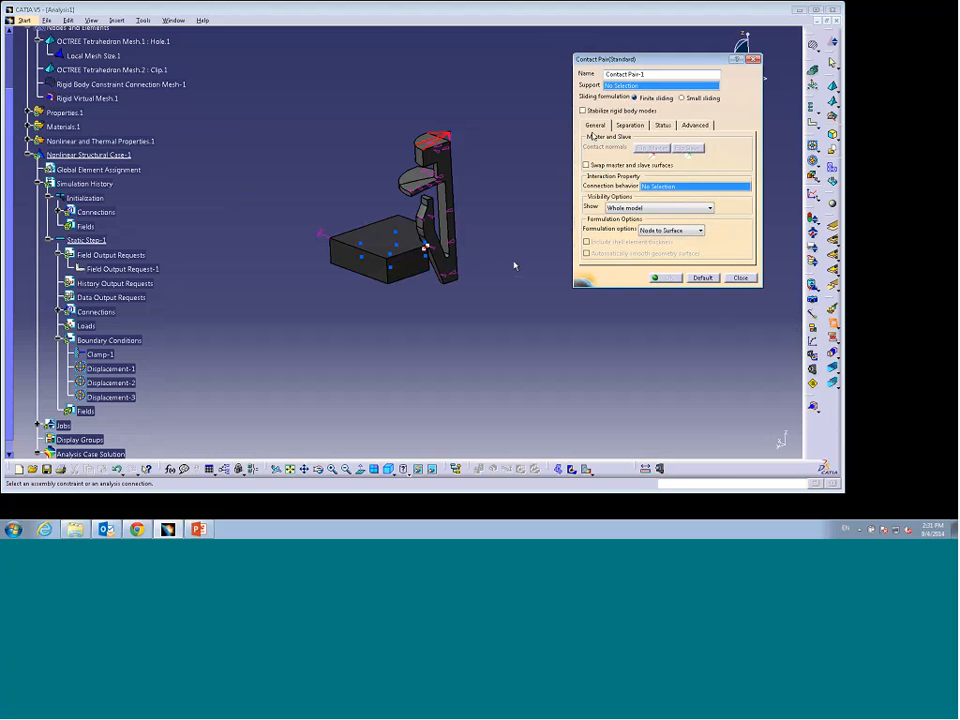
pyautogui.click(432, 251)
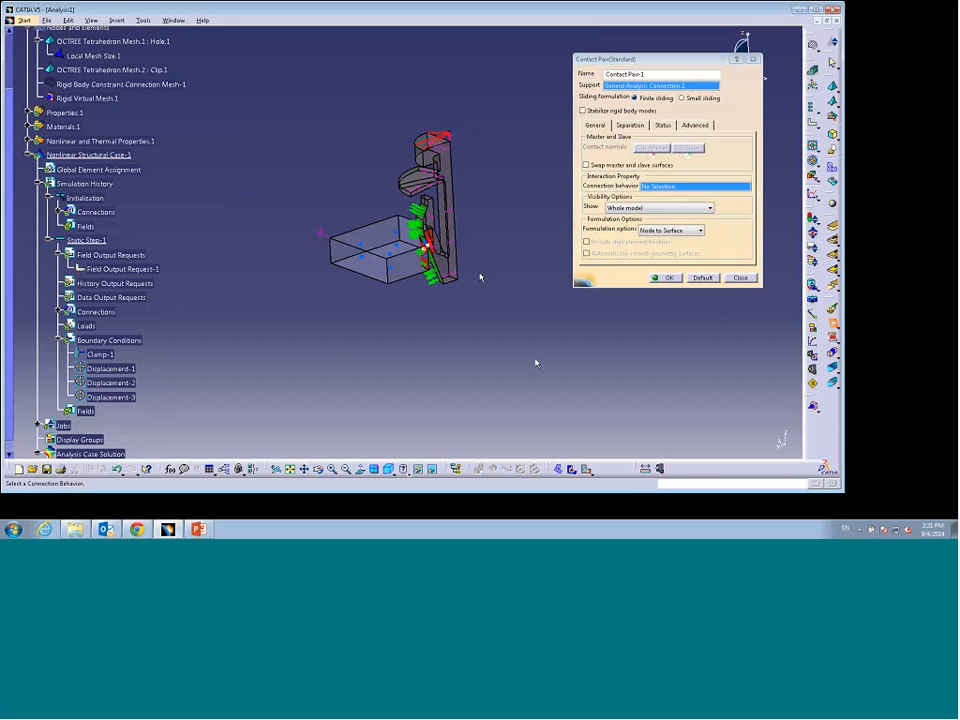
pyautogui.moveTo(493, 383); pyautogui.dragTo(520, 381, button='middle')
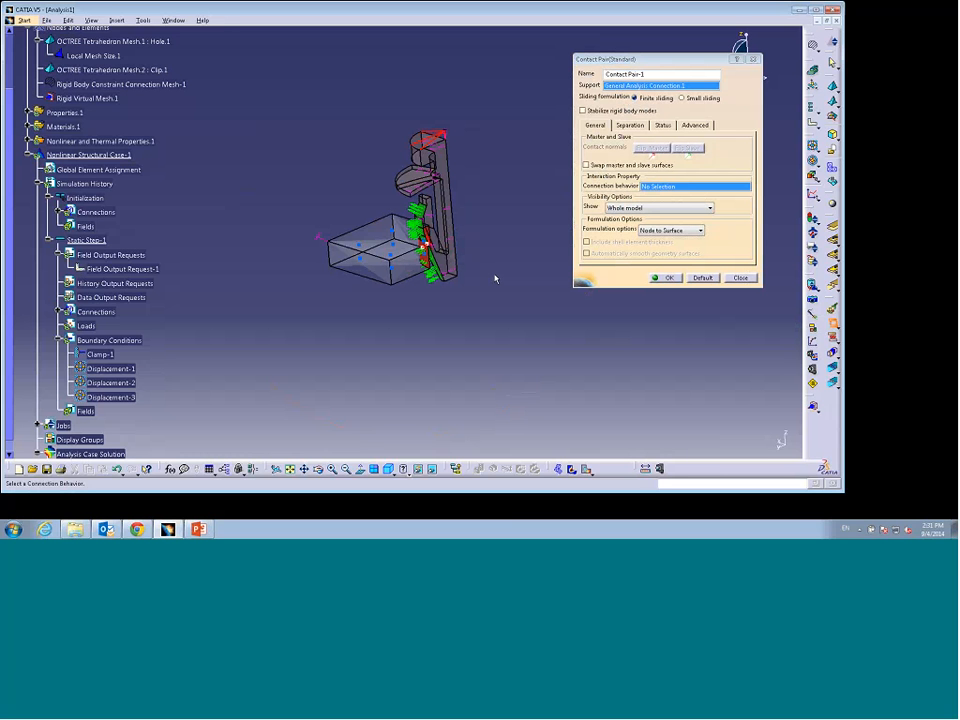
pyautogui.moveTo(516, 317); pyautogui.dragTo(515, 283, button='middle')
pyautogui.moveTo(470, 356); pyautogui.dragTo(449, 359, button='middle')
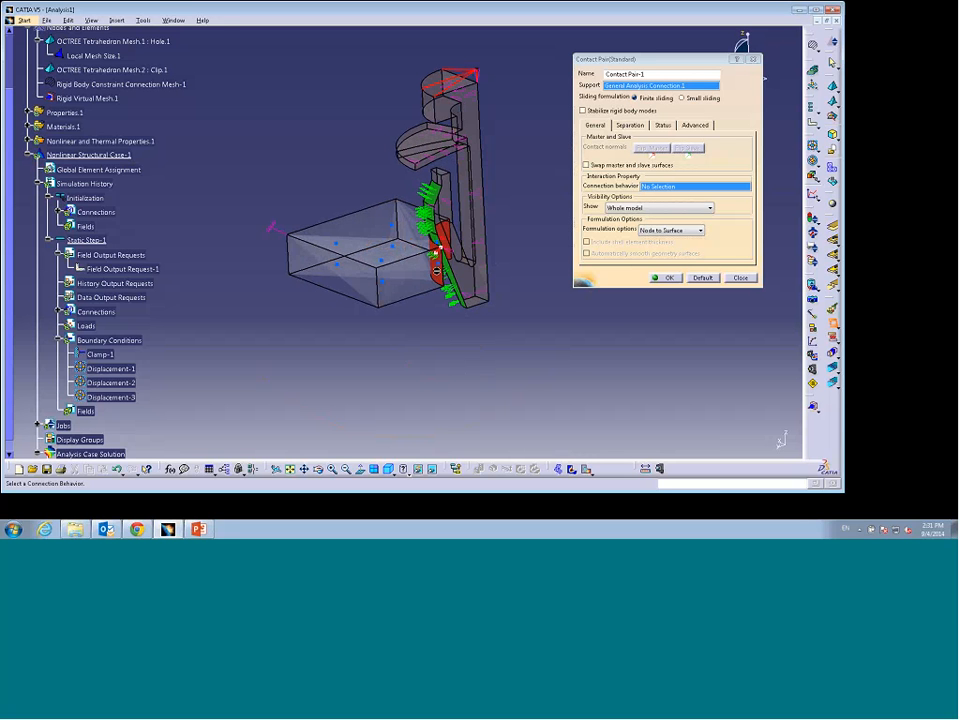
pyautogui.moveTo(440, 342)
pyautogui.mouseDown(button='middle')
pyautogui.moveTo(430, 341)
pyautogui.moveTo(444, 350)
pyautogui.mouseUp(button='middle')
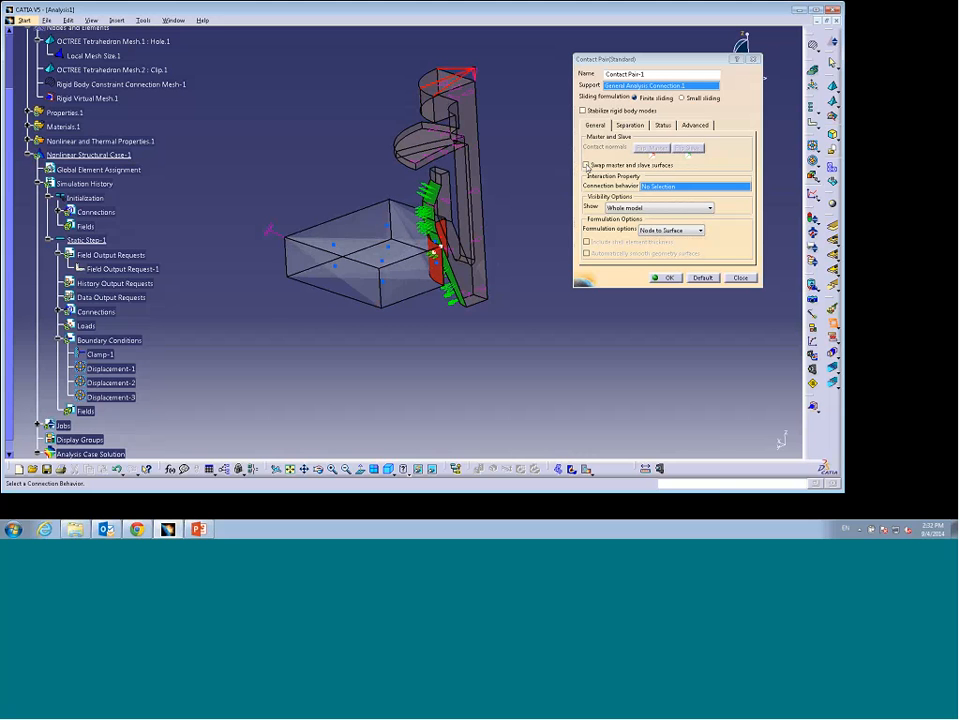
pyautogui.click(587, 166)
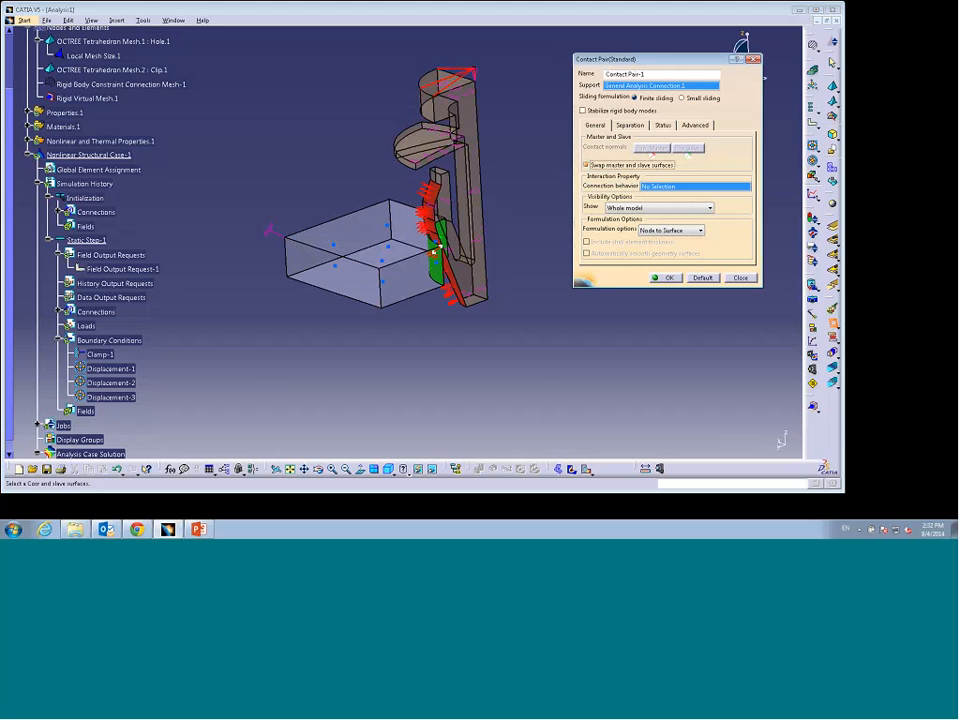
pyautogui.moveTo(420, 354)
pyautogui.mouseDown(button='middle')
pyautogui.moveTo(343, 330)
pyautogui.moveTo(411, 362)
pyautogui.mouseUp(button='middle')
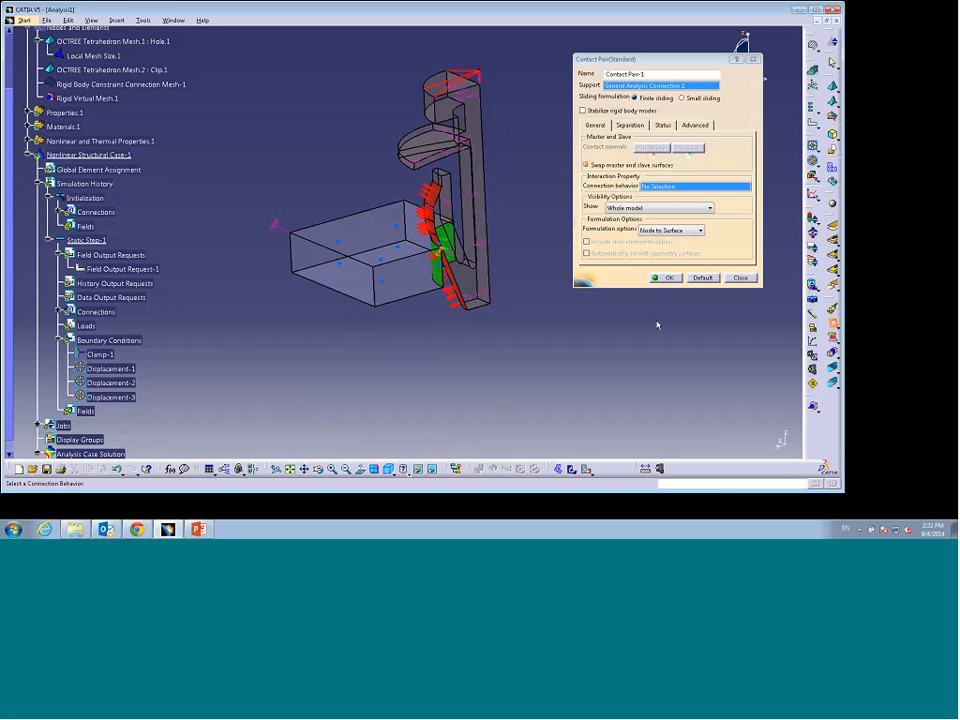
pyautogui.click(668, 278)
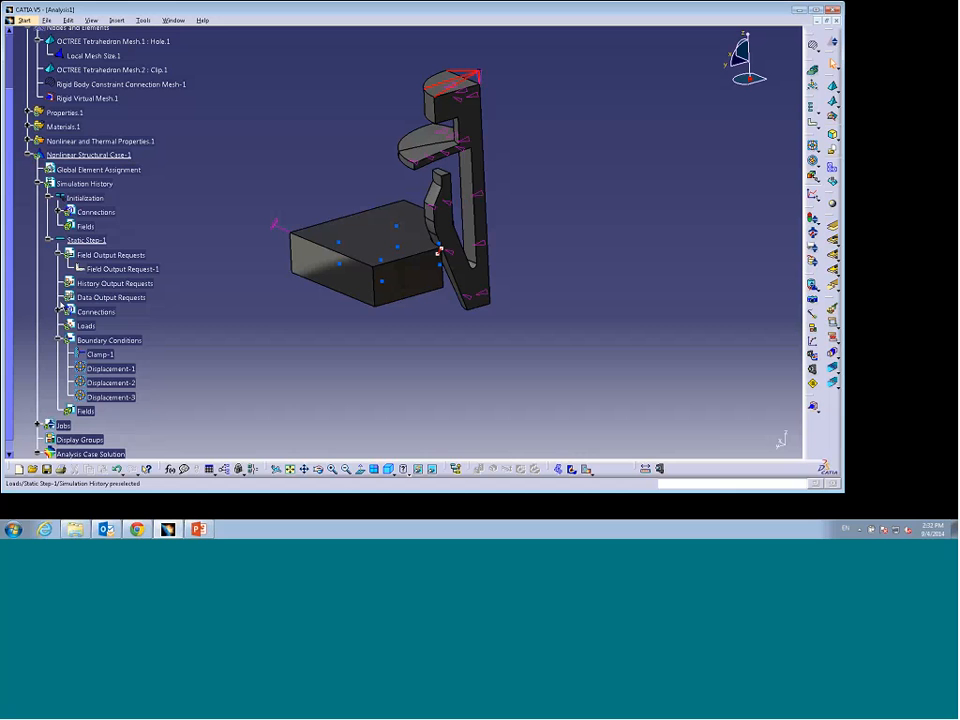
# Step: Review the output request types in the tree and on the presentation slides, then return to CATIA
pyautogui.click(118, 256)
pyautogui.click(120, 284)
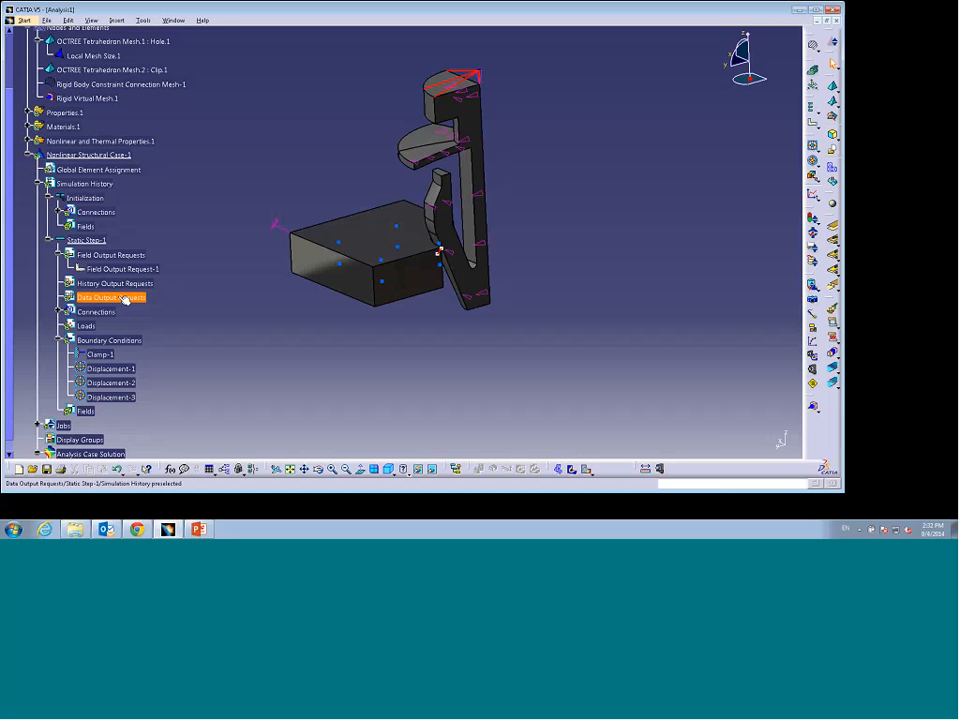
pyautogui.click(202, 529)
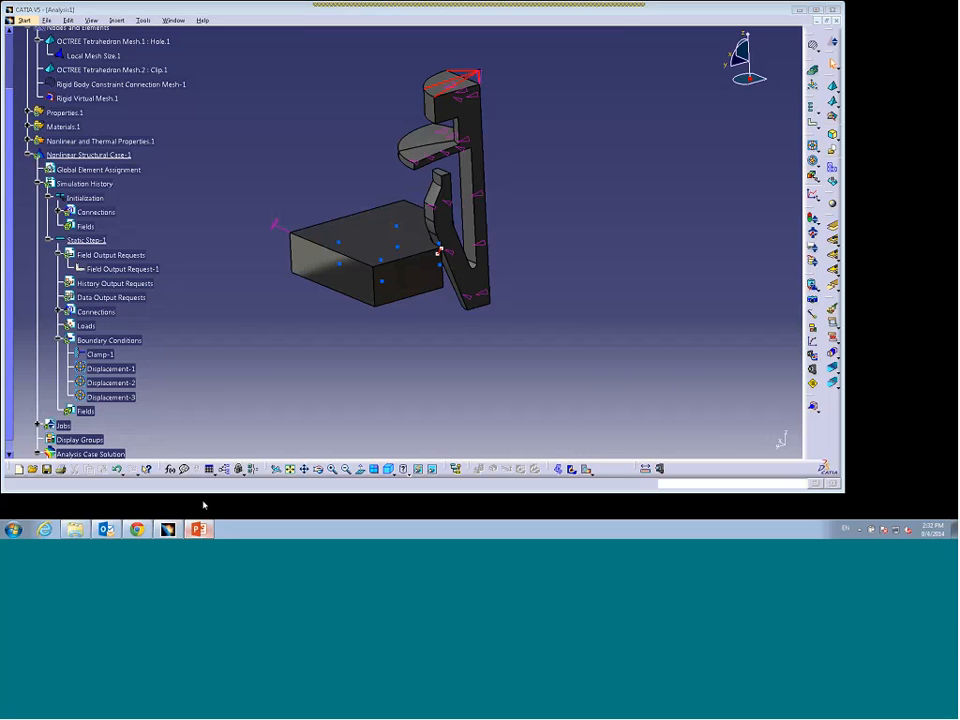
pyautogui.moveTo(130, 297); pyautogui.dragTo(130, 343)
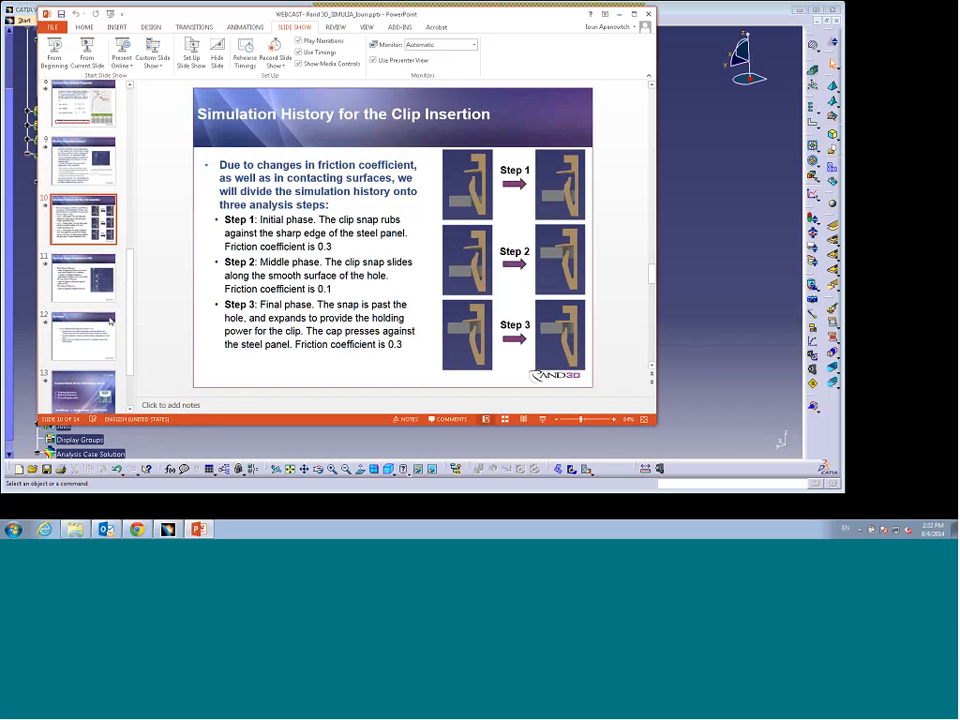
pyautogui.click(66, 287)
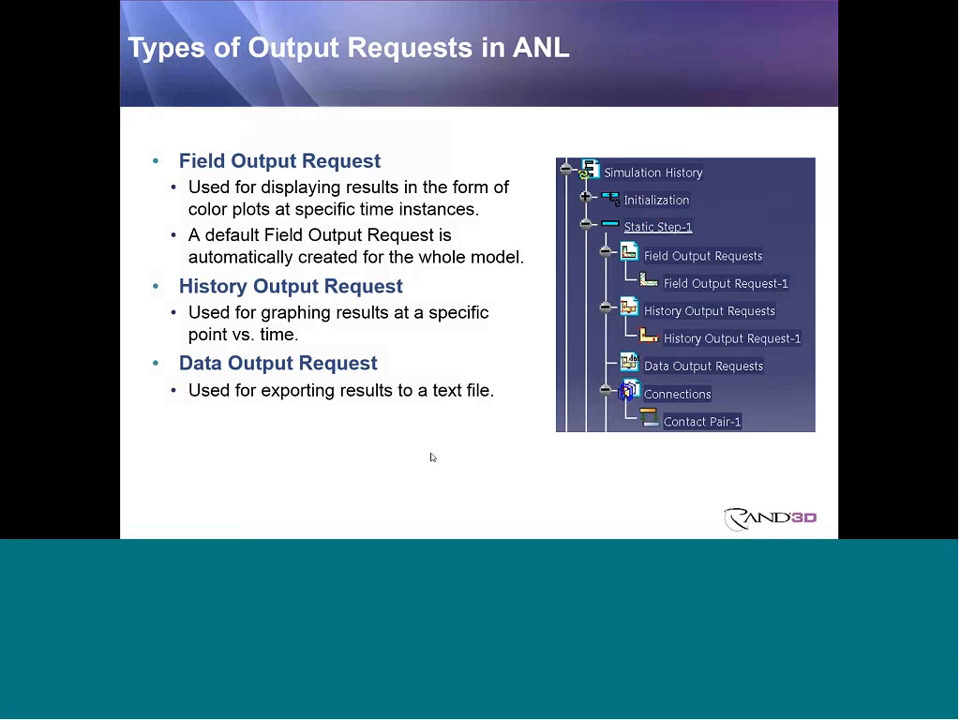
pyautogui.press('Escape')
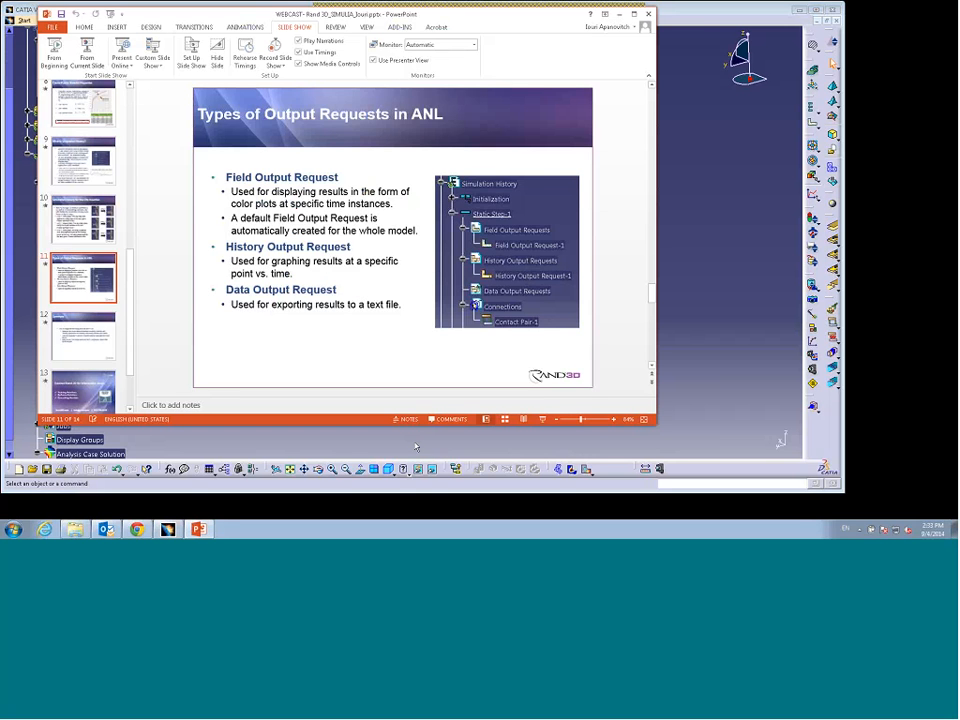
pyautogui.hotkey('alt', 'Tab')
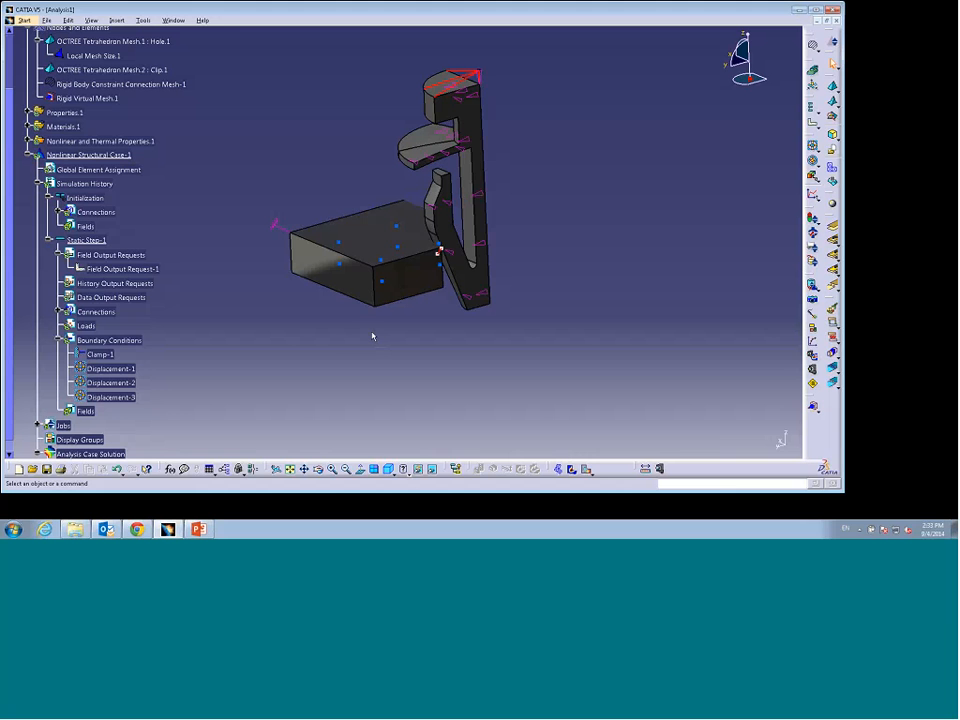
# Step: Start a history output request on the vertex at the clip's top, choosing output variables from the list
pyautogui.moveTo(356, 330); pyautogui.dragTo(316, 352, button='middle')
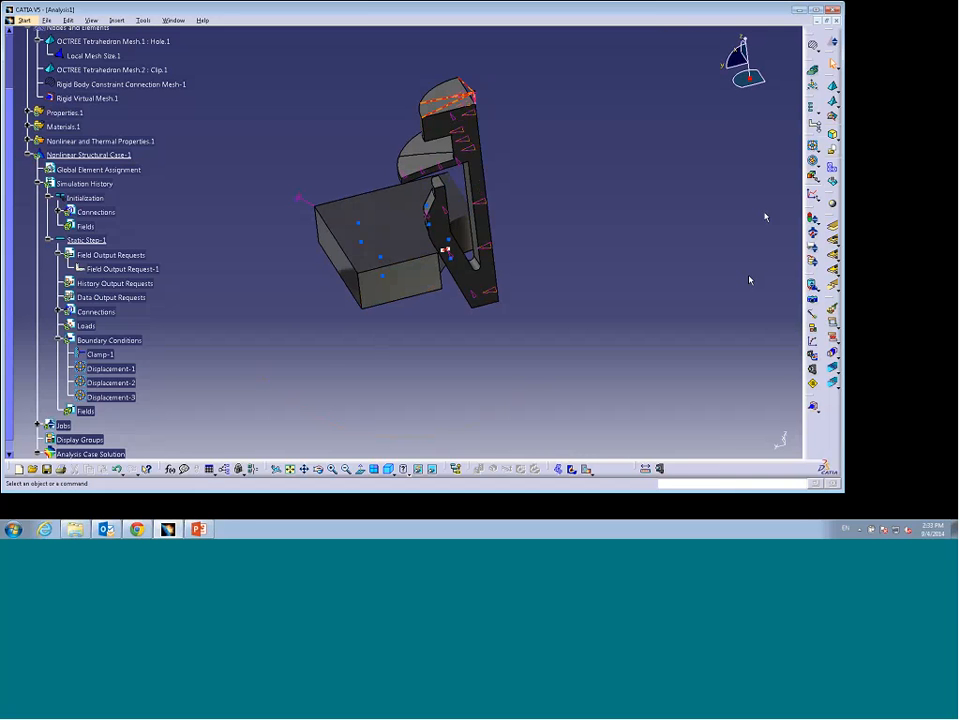
pyautogui.click(819, 127)
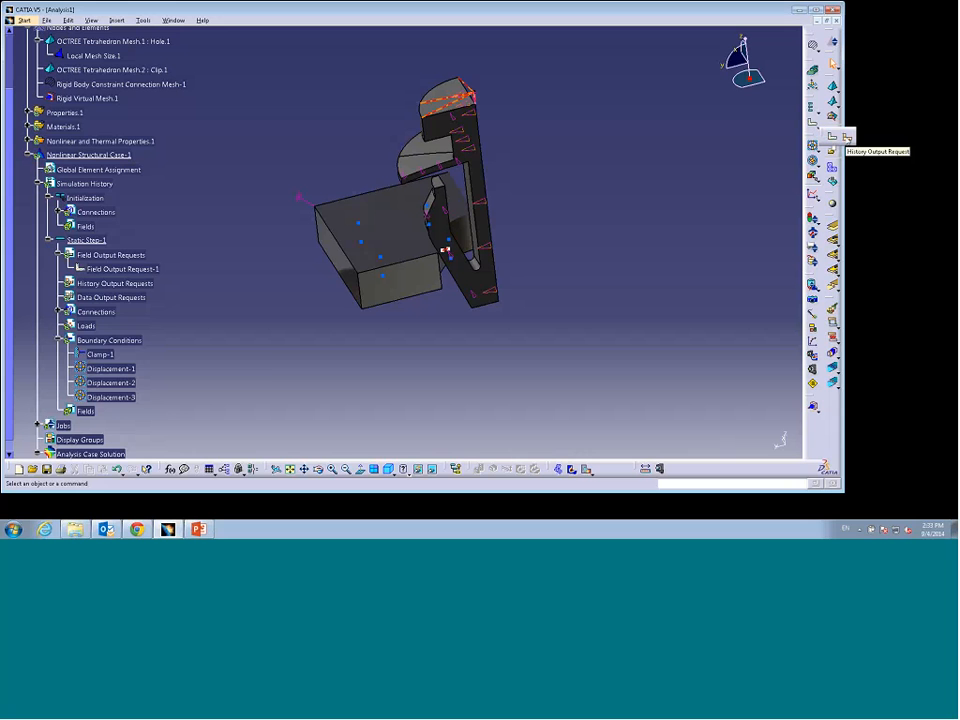
pyautogui.click(846, 137)
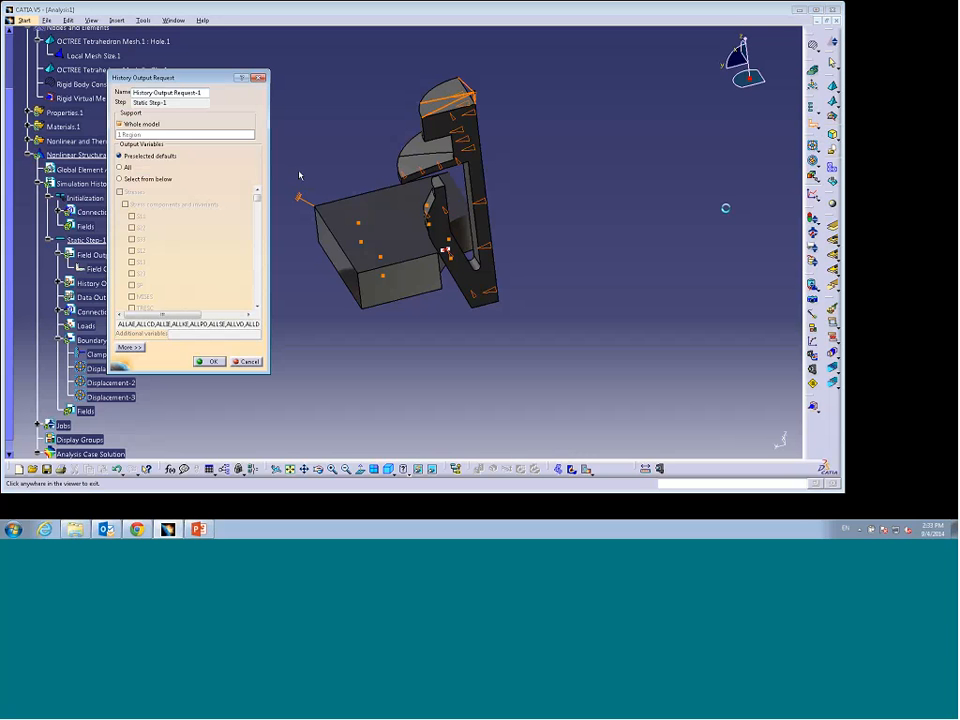
pyautogui.click(119, 124)
pyautogui.click(151, 135)
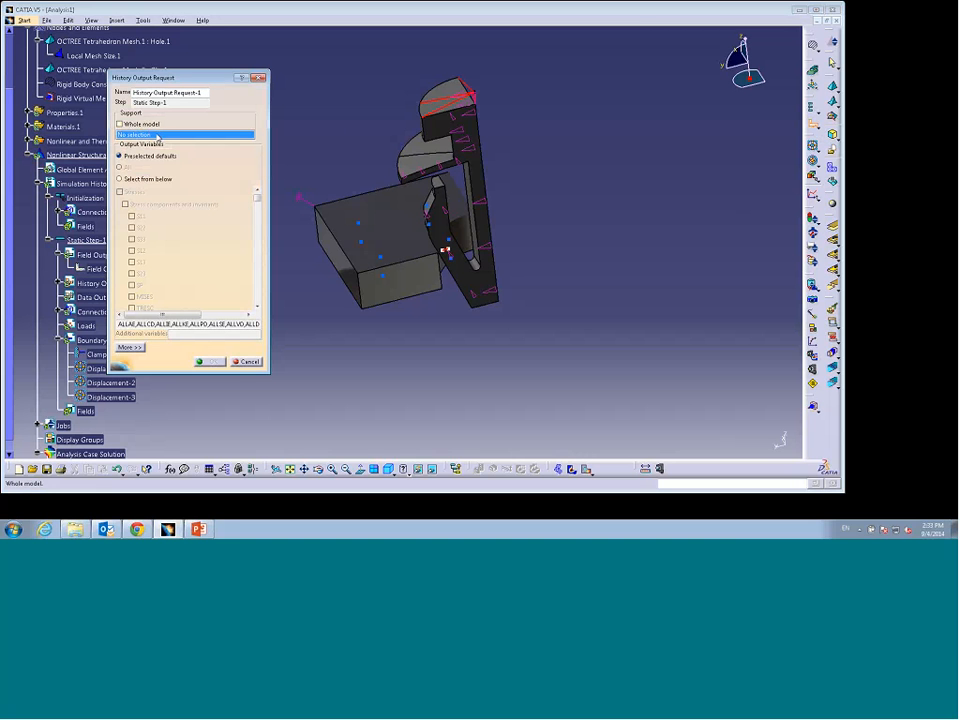
pyautogui.click(477, 93)
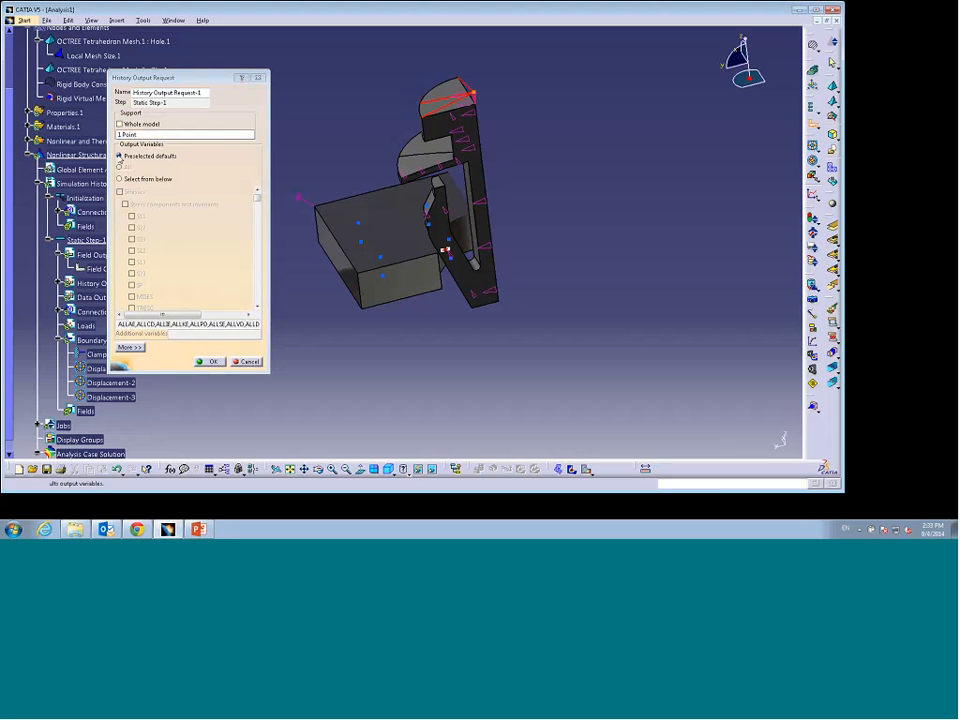
pyautogui.click(120, 157)
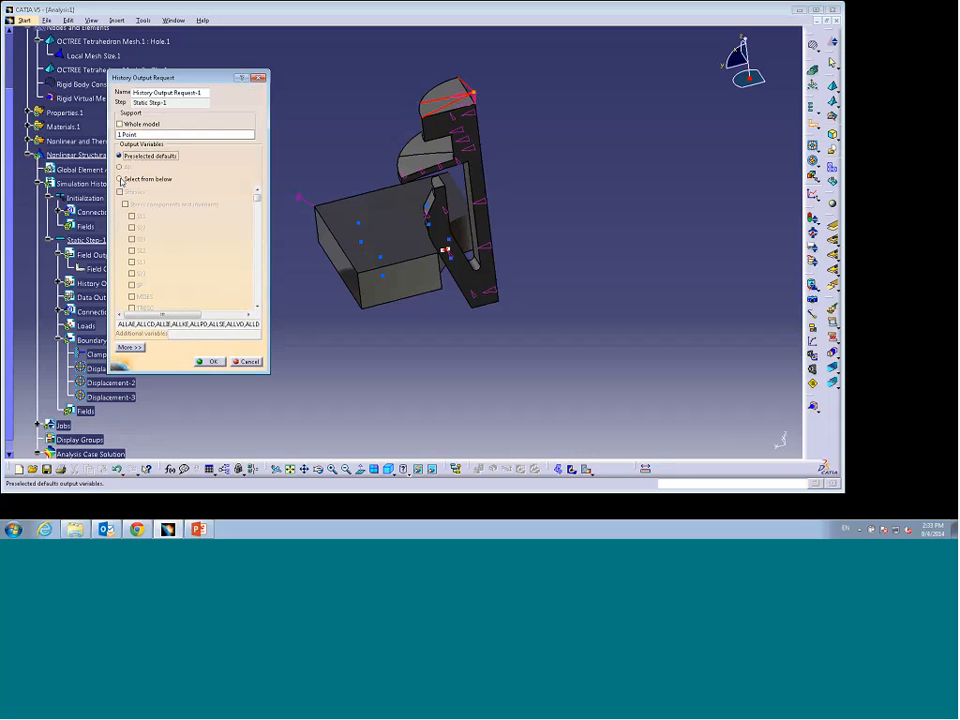
pyautogui.click(121, 180)
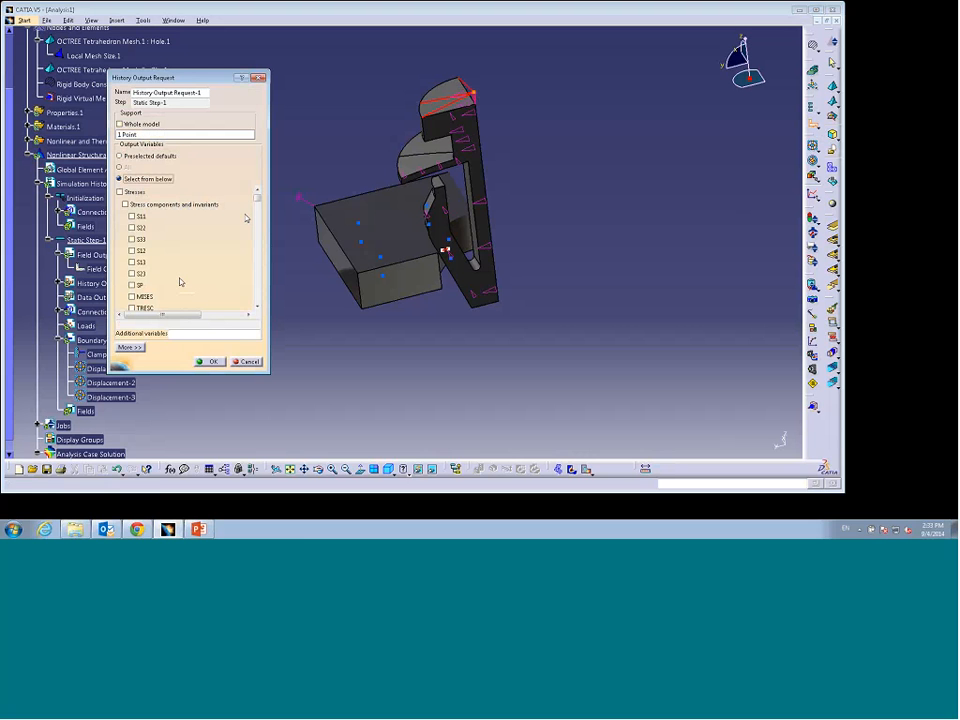
# Step: Check RF3 among the reaction force variables and confirm the history output request
pyautogui.click(257, 307)
pyautogui.click(257, 307)
pyautogui.click(257, 307)
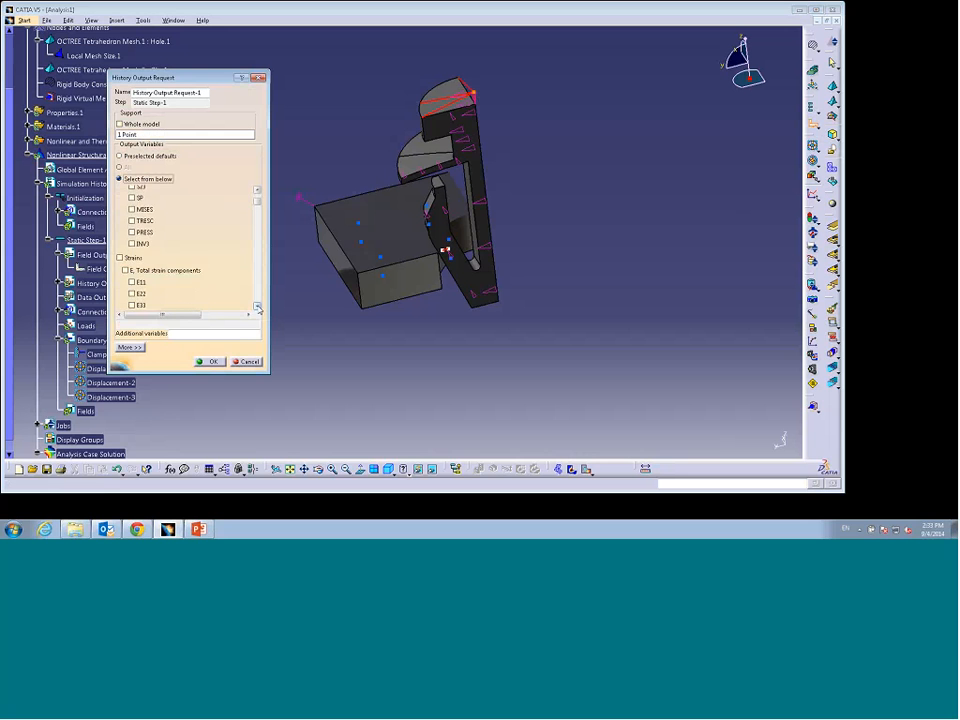
pyautogui.click(257, 307)
pyautogui.click(257, 307)
pyautogui.click(257, 307)
pyautogui.click(257, 307)
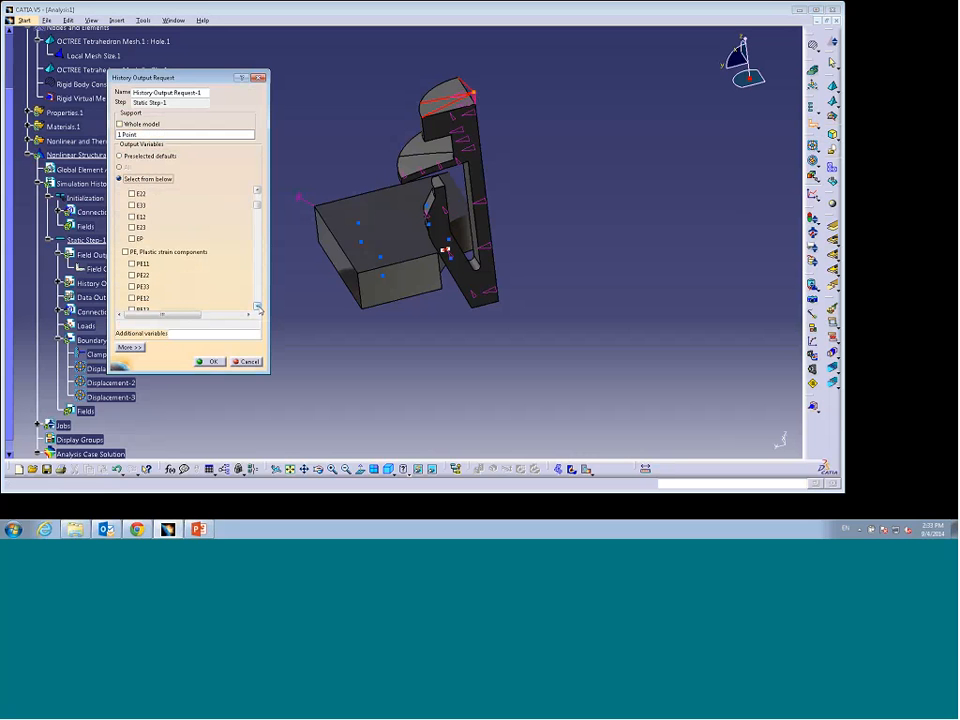
pyautogui.click(257, 307)
pyautogui.click(257, 307)
pyautogui.click(257, 307)
pyautogui.click(257, 307)
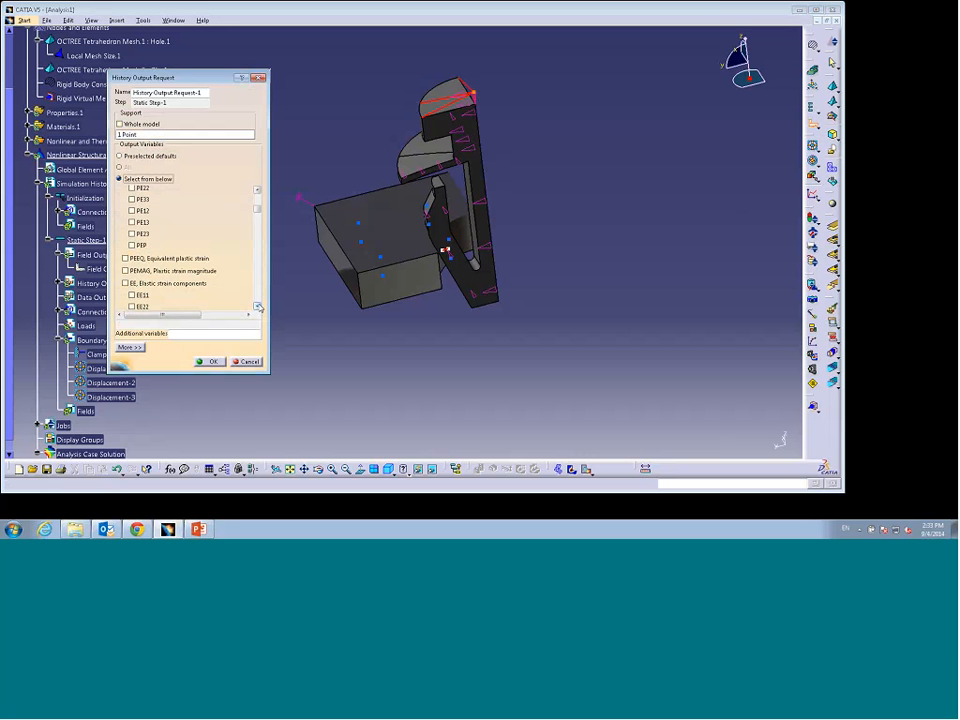
pyautogui.click(257, 307)
pyautogui.click(257, 307)
pyautogui.click(257, 307)
pyautogui.click(257, 307)
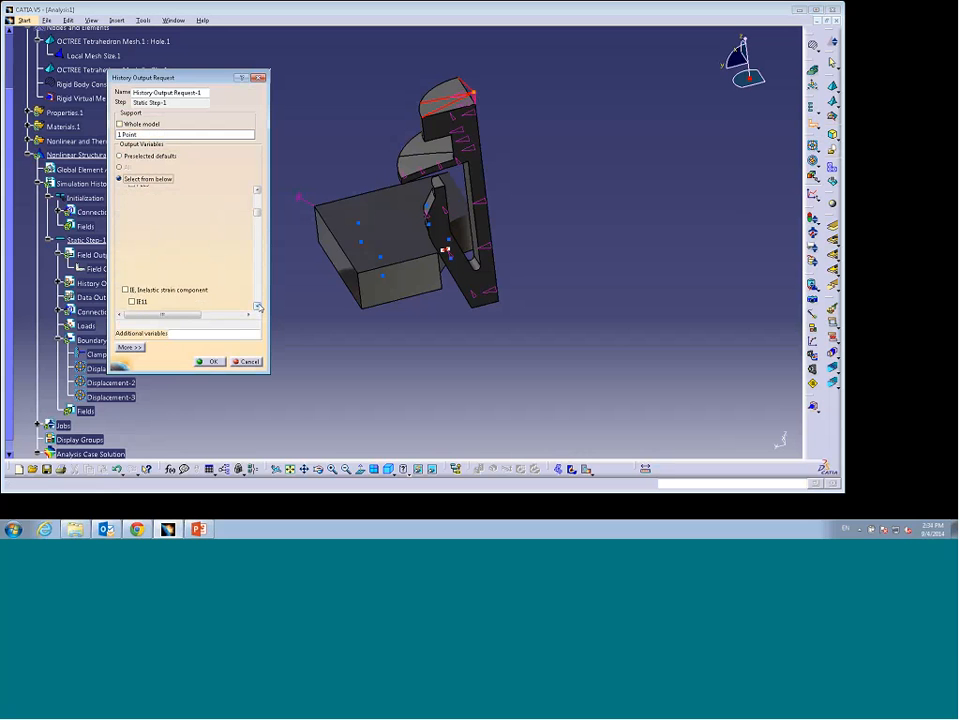
pyautogui.click(257, 307)
pyautogui.click(257, 307)
pyautogui.click(257, 307)
pyautogui.click(257, 307)
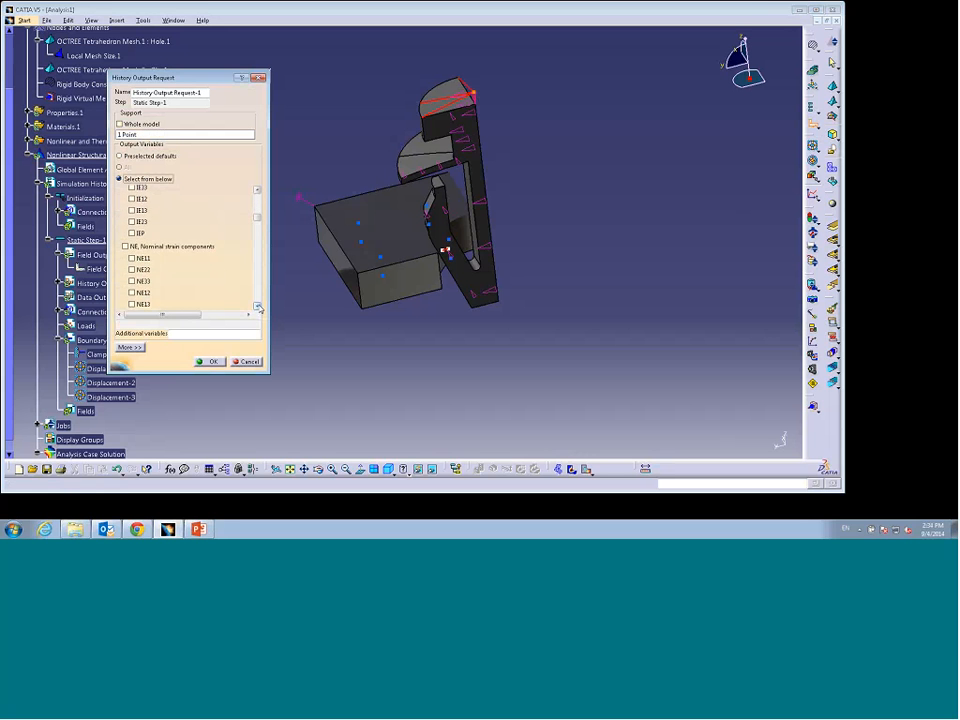
pyautogui.click(257, 307)
pyautogui.click(257, 307)
pyautogui.click(257, 307)
pyautogui.click(257, 307)
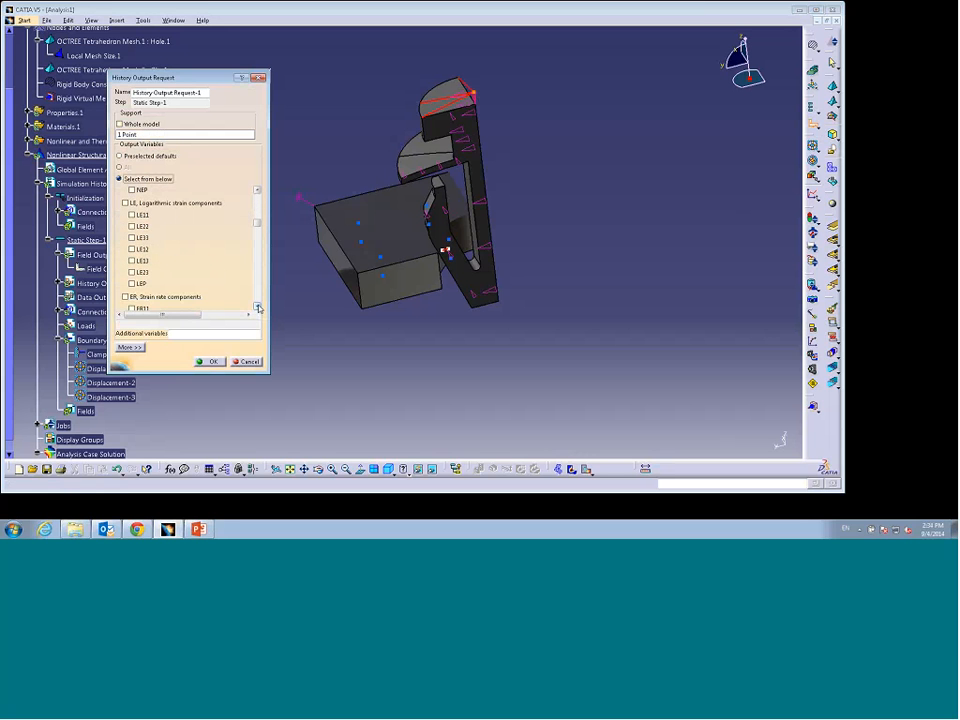
pyautogui.click(257, 307)
pyautogui.click(257, 307)
pyautogui.click(257, 307)
pyautogui.click(257, 307)
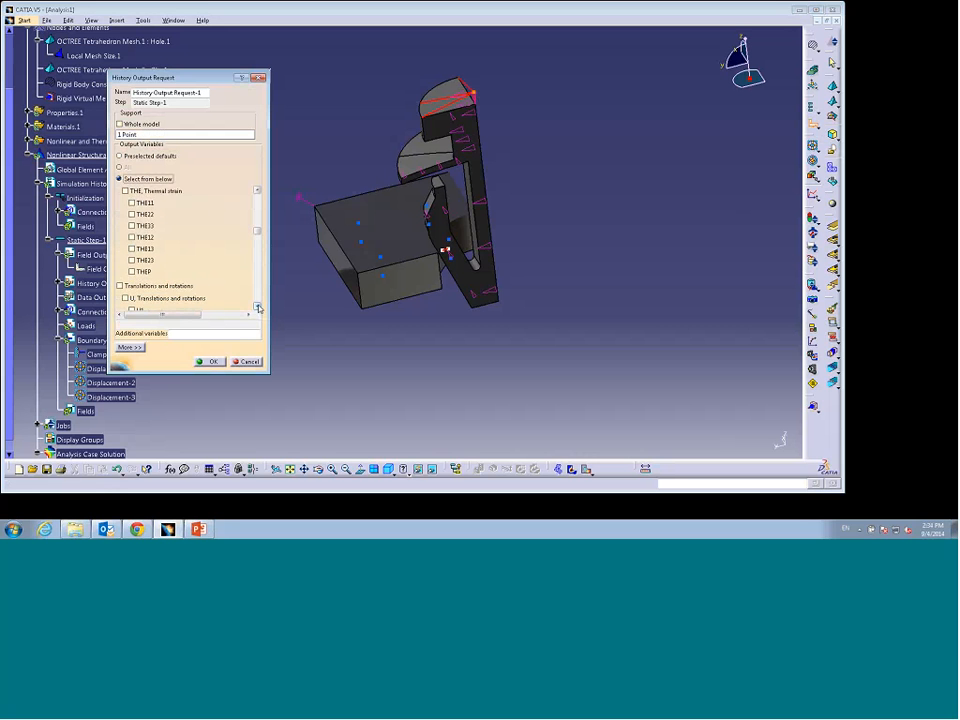
pyautogui.click(257, 307)
pyautogui.click(257, 307)
pyautogui.click(257, 307)
pyautogui.click(257, 307)
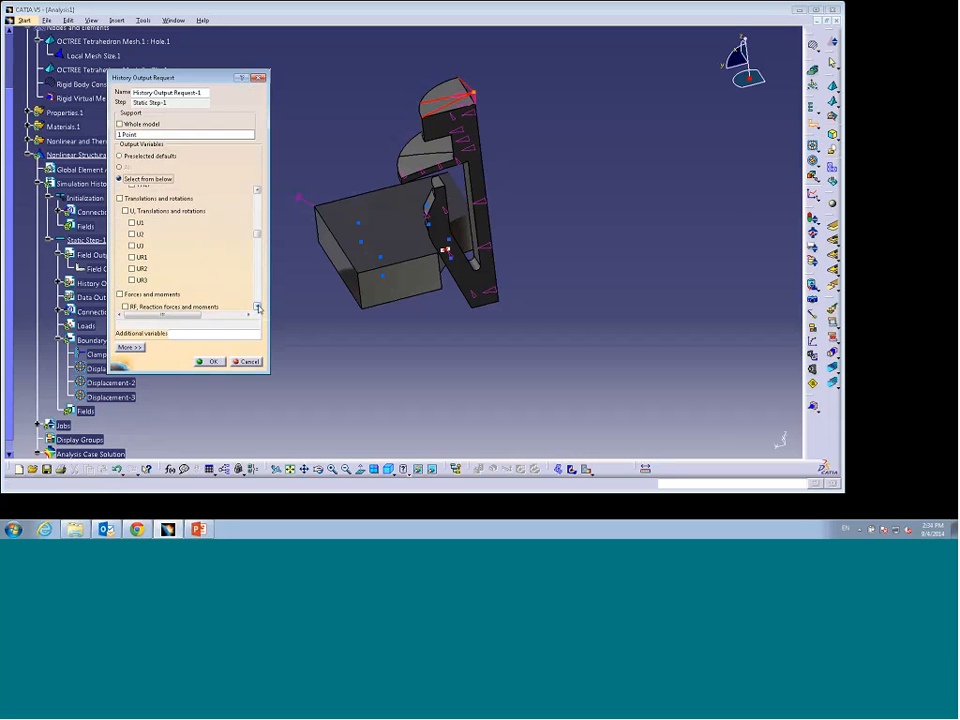
pyautogui.click(257, 307)
pyautogui.click(257, 307)
pyautogui.click(257, 307)
pyautogui.click(257, 307)
pyautogui.click(257, 307)
pyautogui.click(257, 307)
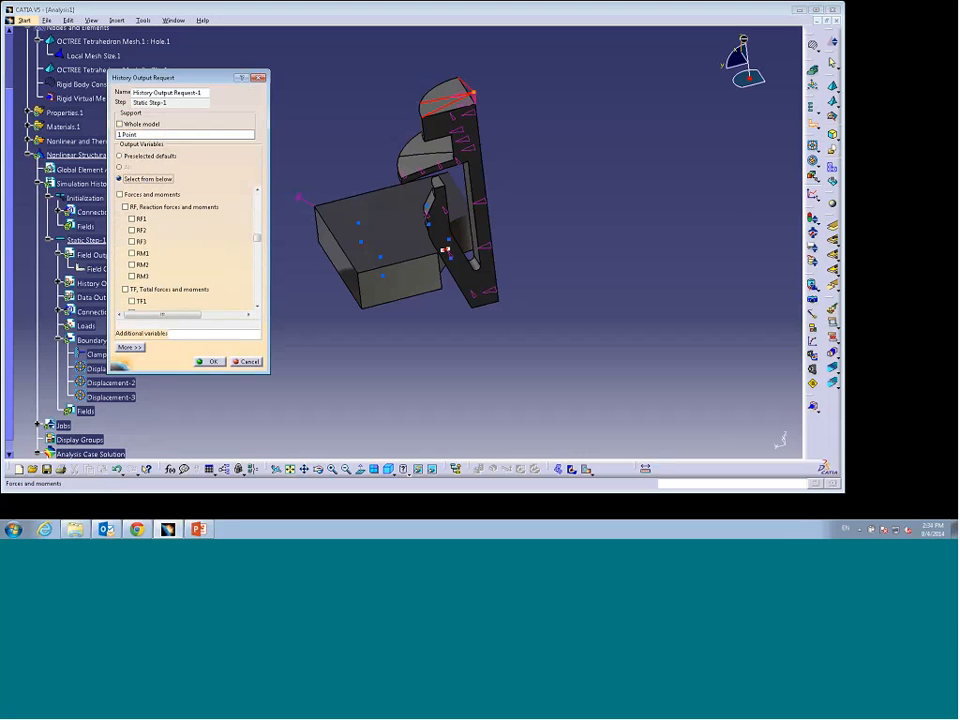
pyautogui.click(132, 242)
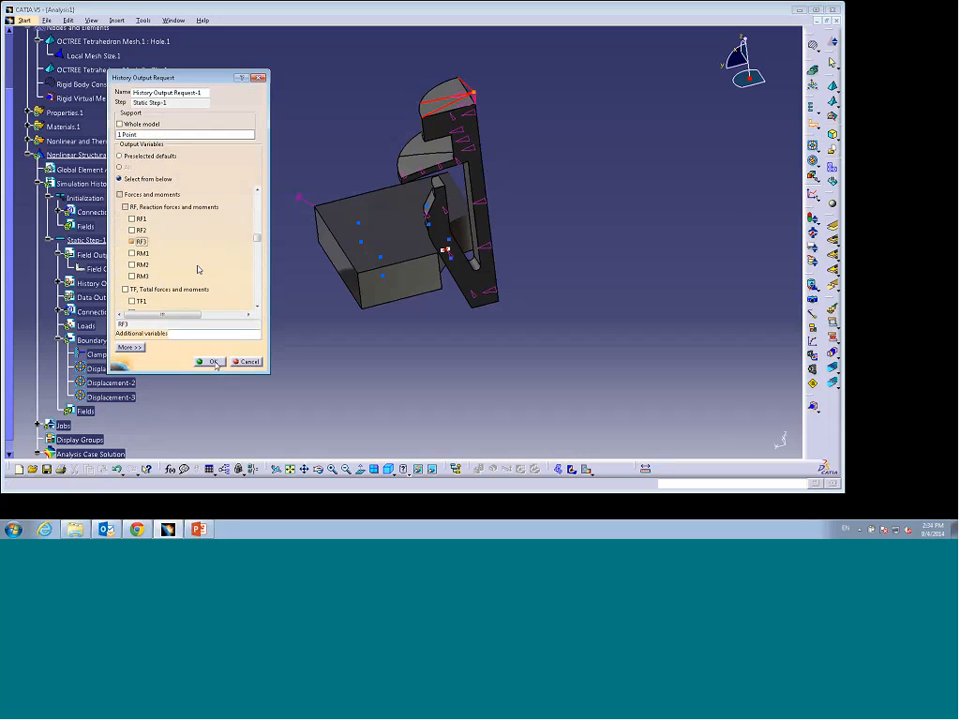
pyautogui.click(211, 362)
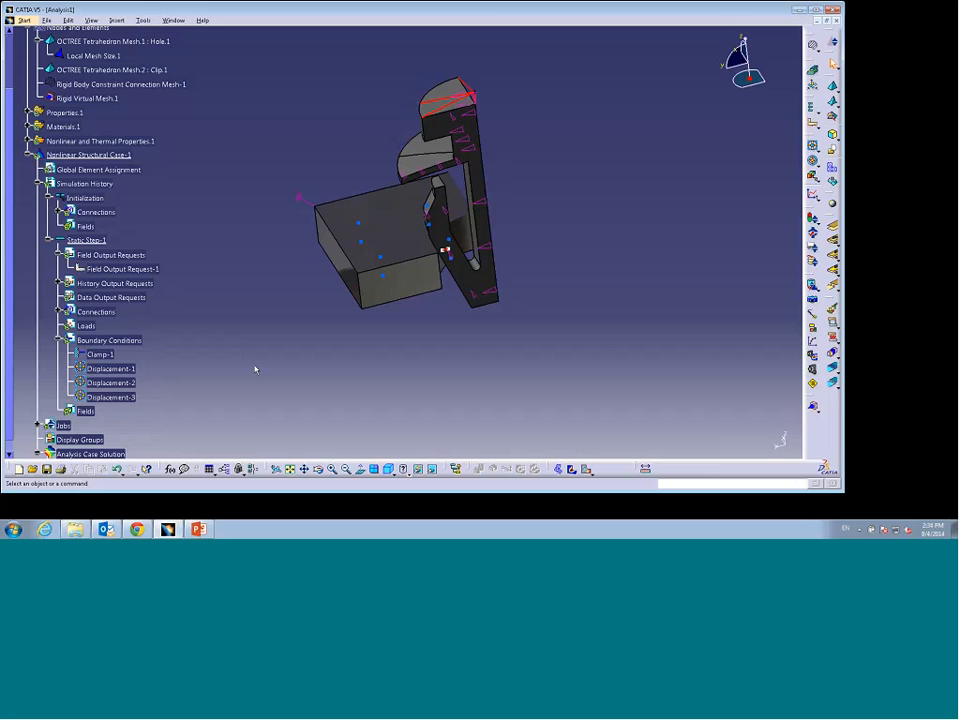
# Step: Create a job for the nonlinear structural case and review its General, Memory and Parallelization settings
pyautogui.moveTo(9, 294); pyautogui.dragTo(9, 303)
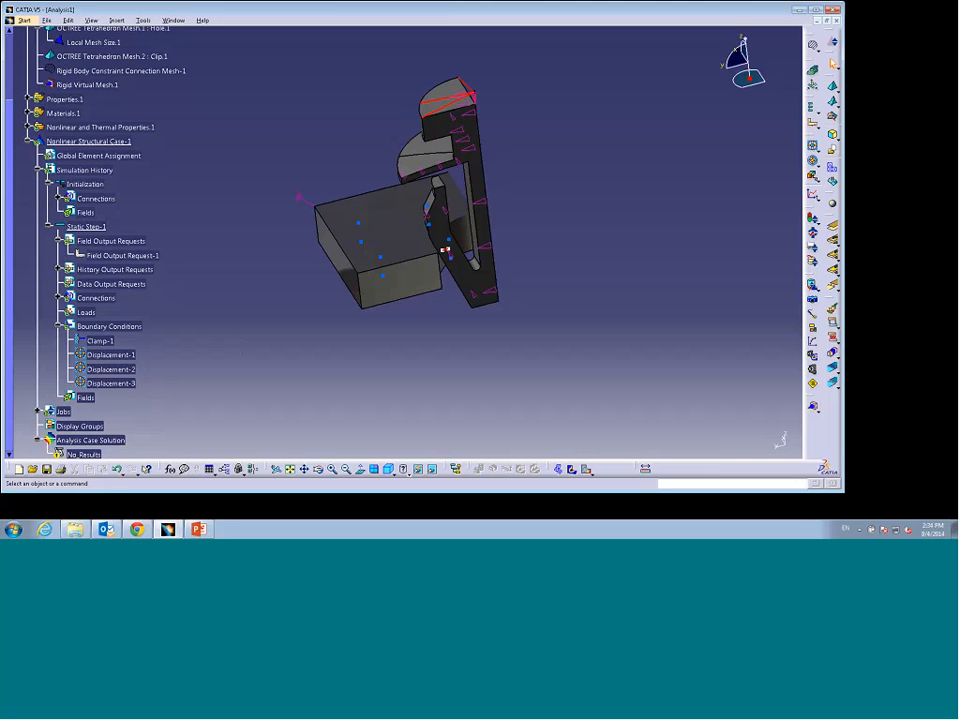
pyautogui.click(38, 411)
pyautogui.doubleClick(86, 425)
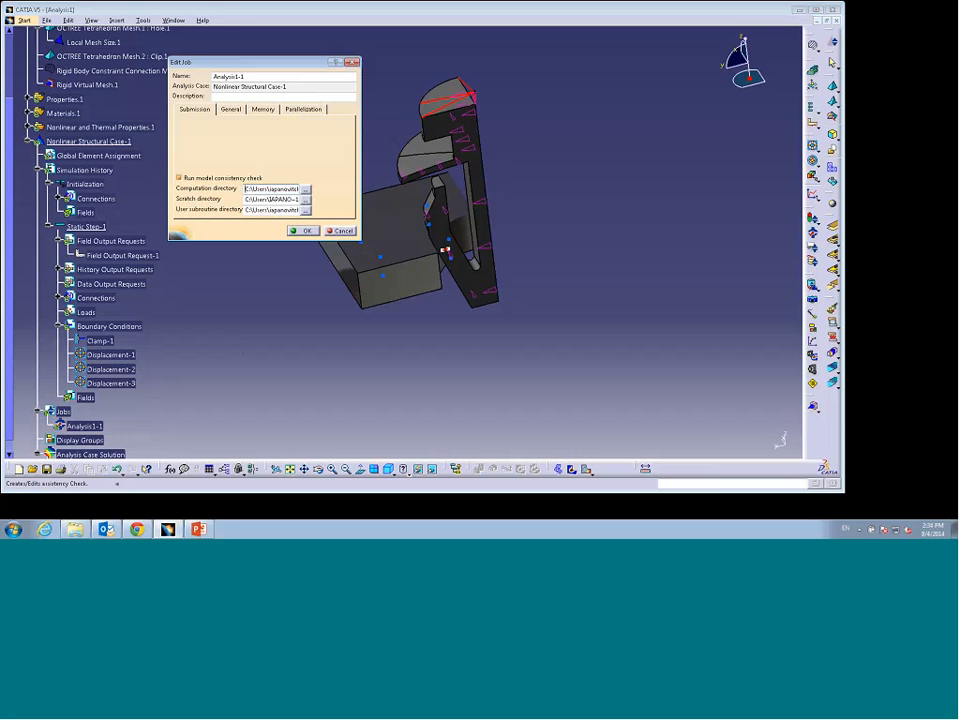
pyautogui.click(231, 109)
pyautogui.click(263, 109)
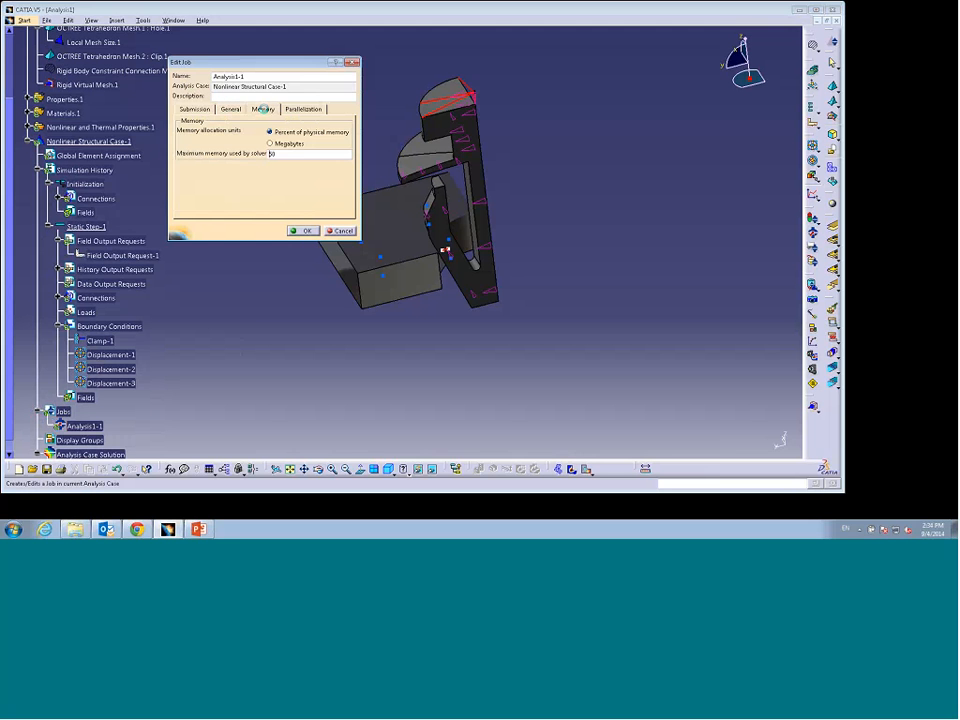
pyautogui.click(290, 110)
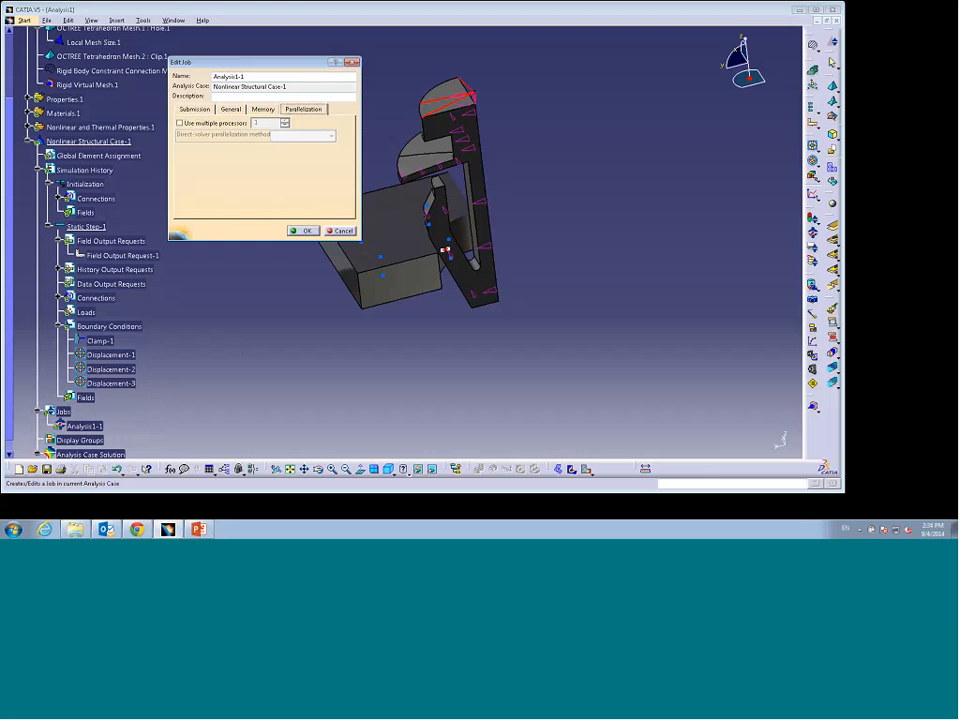
# Step: Try to accept the job settings, dismiss the error, and cancel the Edit Job dialog
pyautogui.click(308, 232)
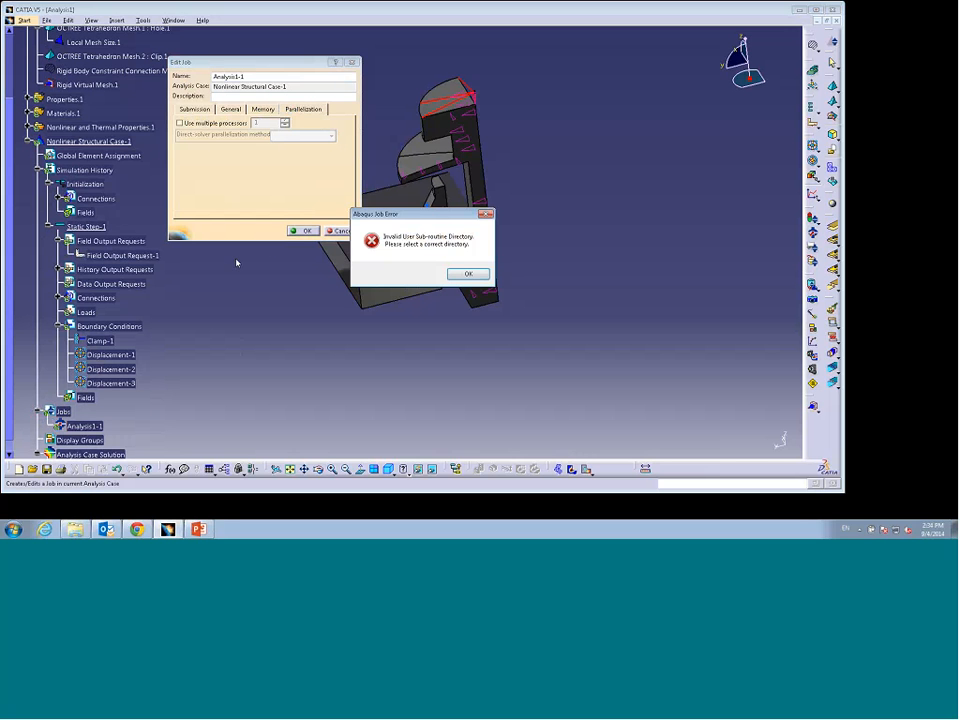
pyautogui.click(460, 273)
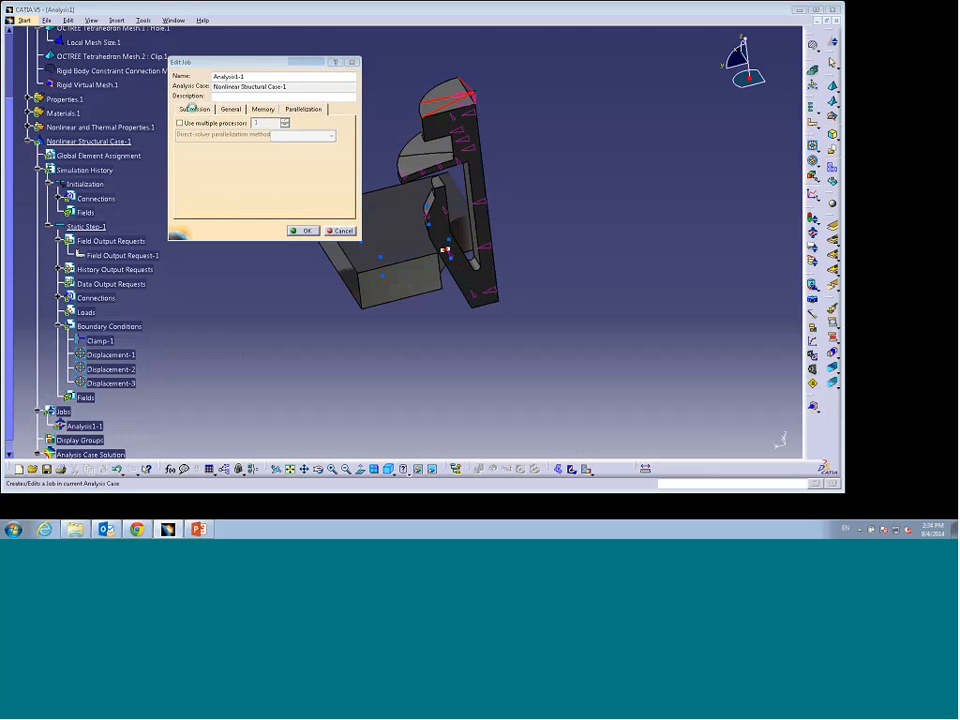
pyautogui.click(191, 108)
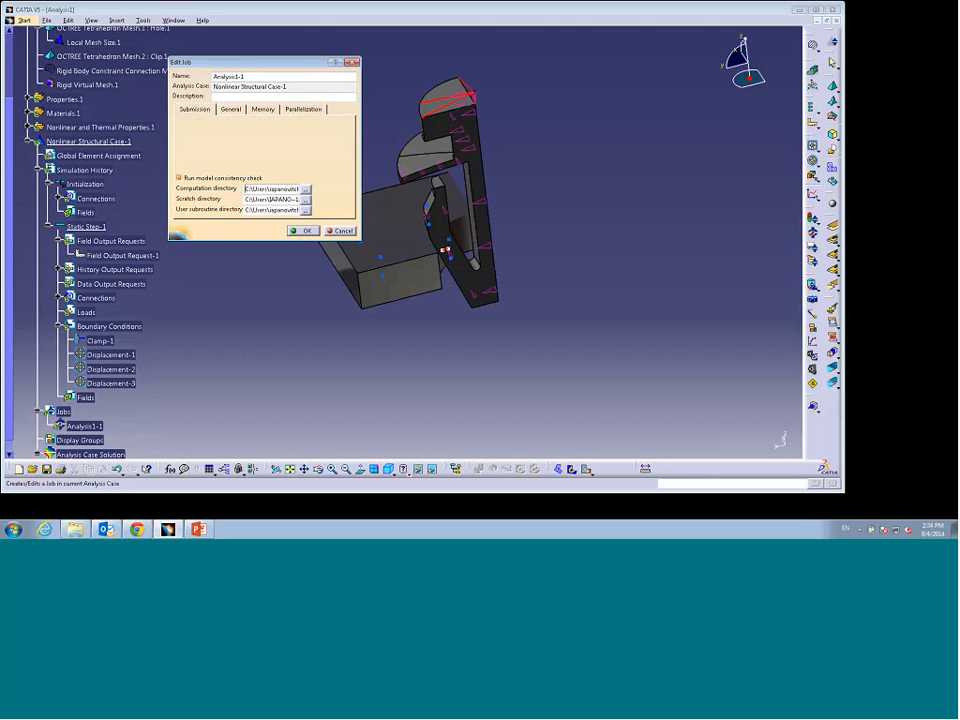
pyautogui.click(341, 231)
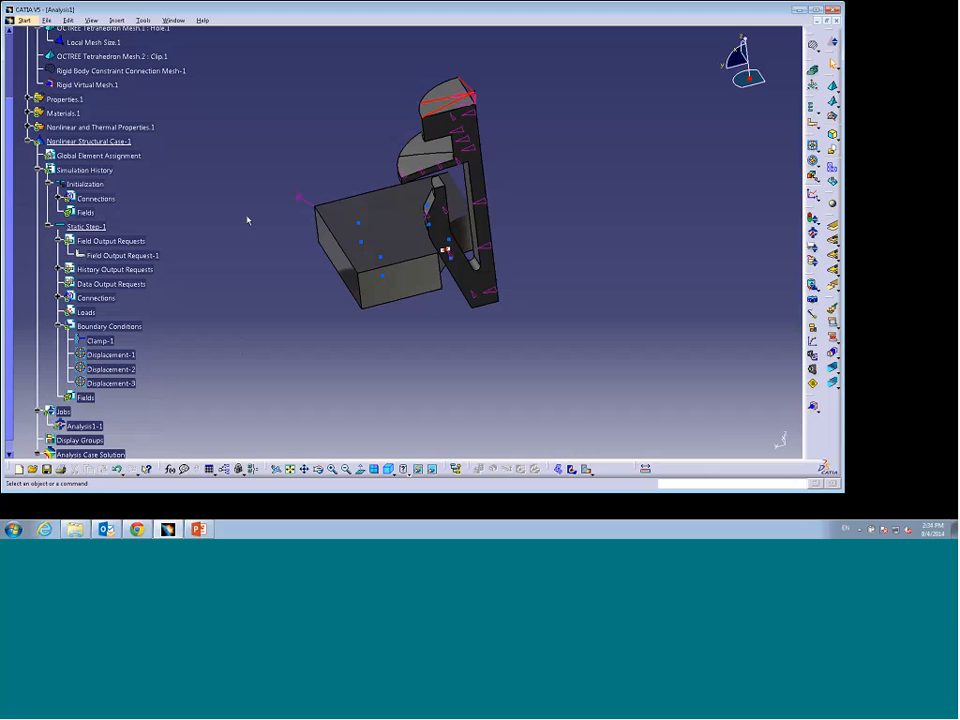
# Step: Review the Nonlinear and Thermal directory options under Analysis & Simulation, then close the Options dialog
pyautogui.click(143, 20)
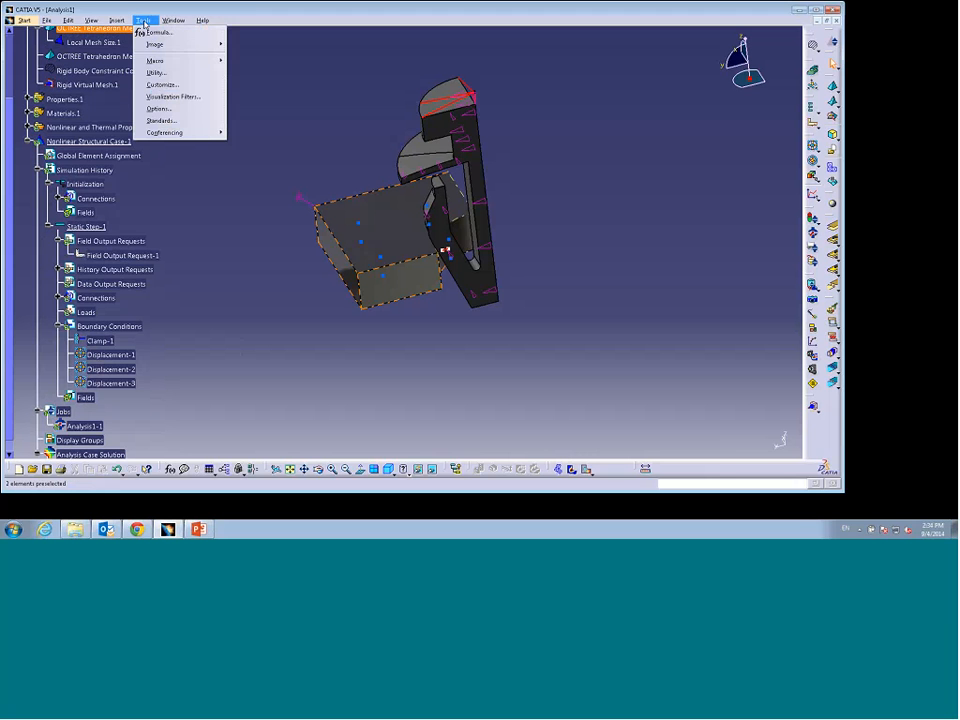
pyautogui.click(159, 108)
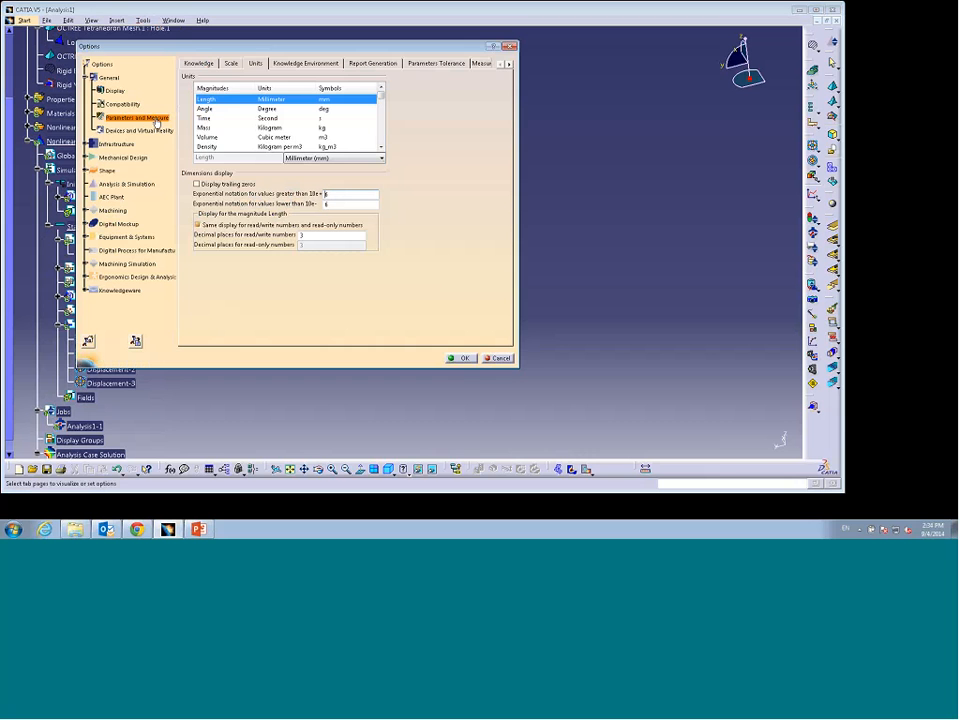
pyautogui.click(125, 184)
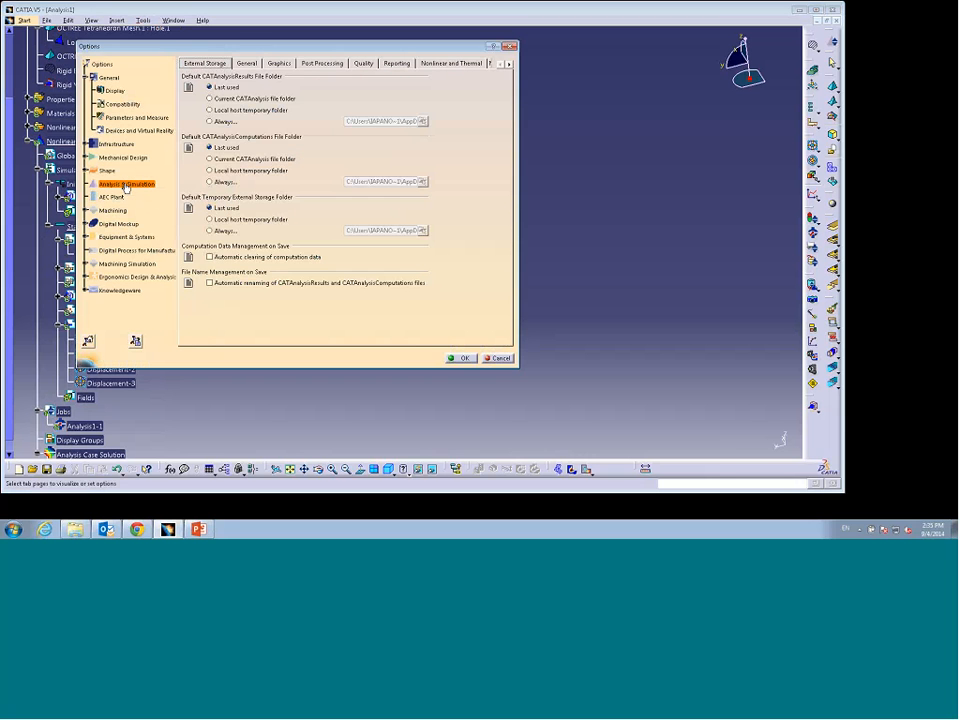
pyautogui.click(434, 63)
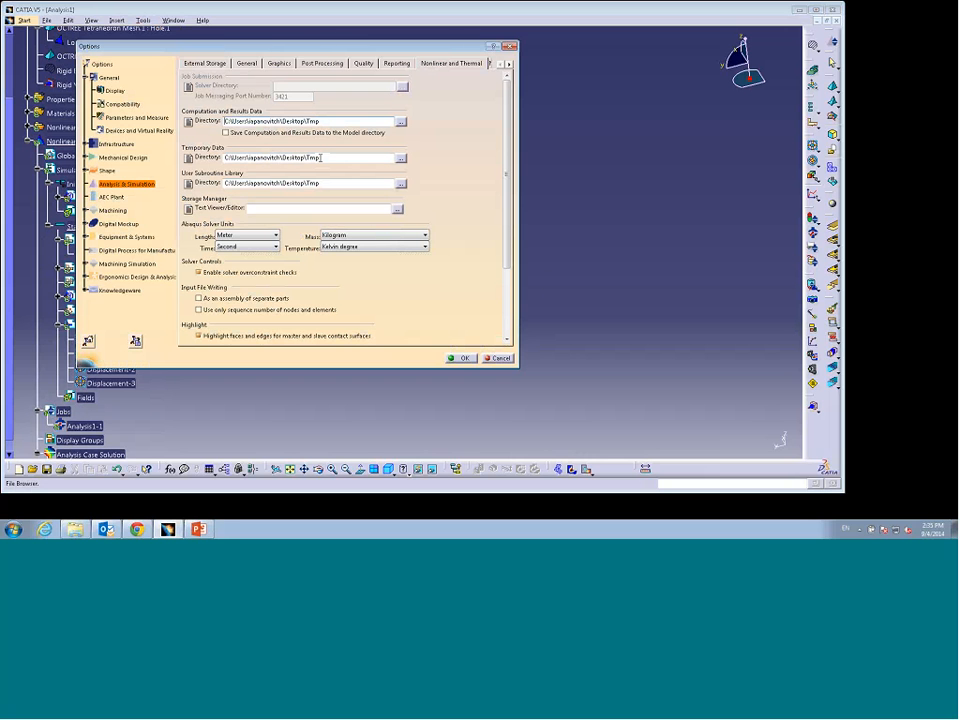
pyautogui.click(462, 358)
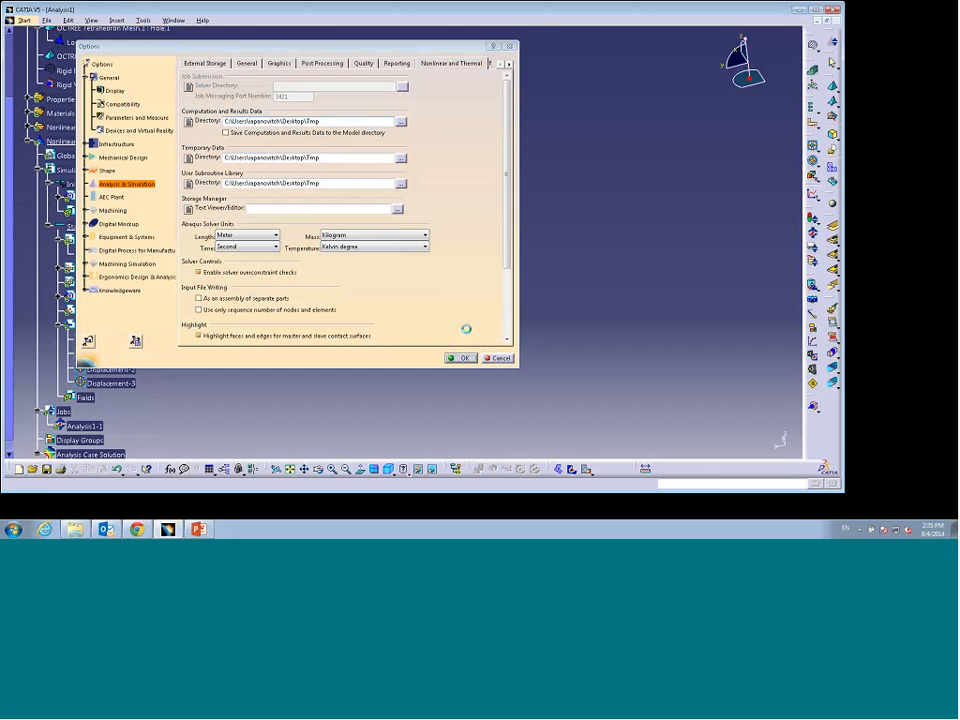
# Step: Minimize CATIA and create a new desktop folder named Tmp
pyautogui.click(797, 9)
pyautogui.rightClick(539, 134)
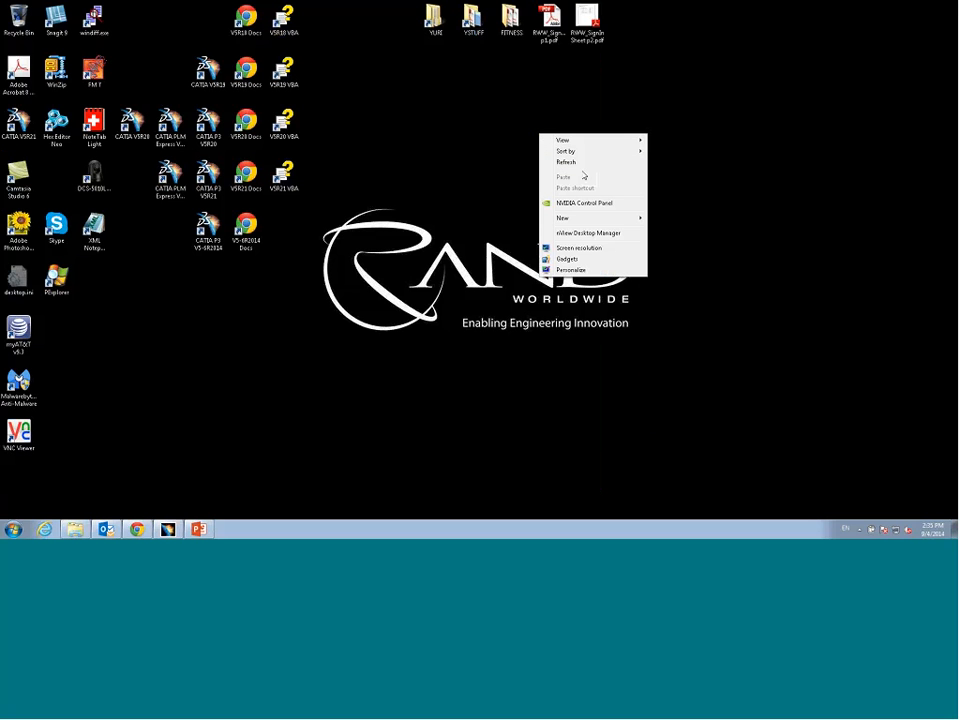
pyautogui.moveTo(583, 218)
pyautogui.click(669, 218)
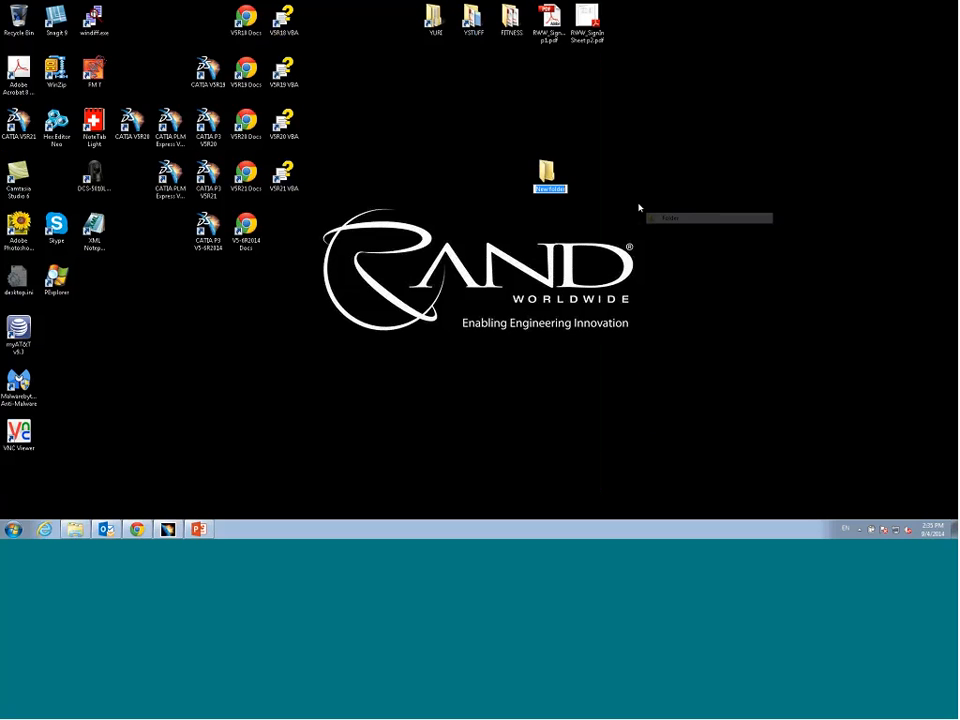
pyautogui.press('Return')
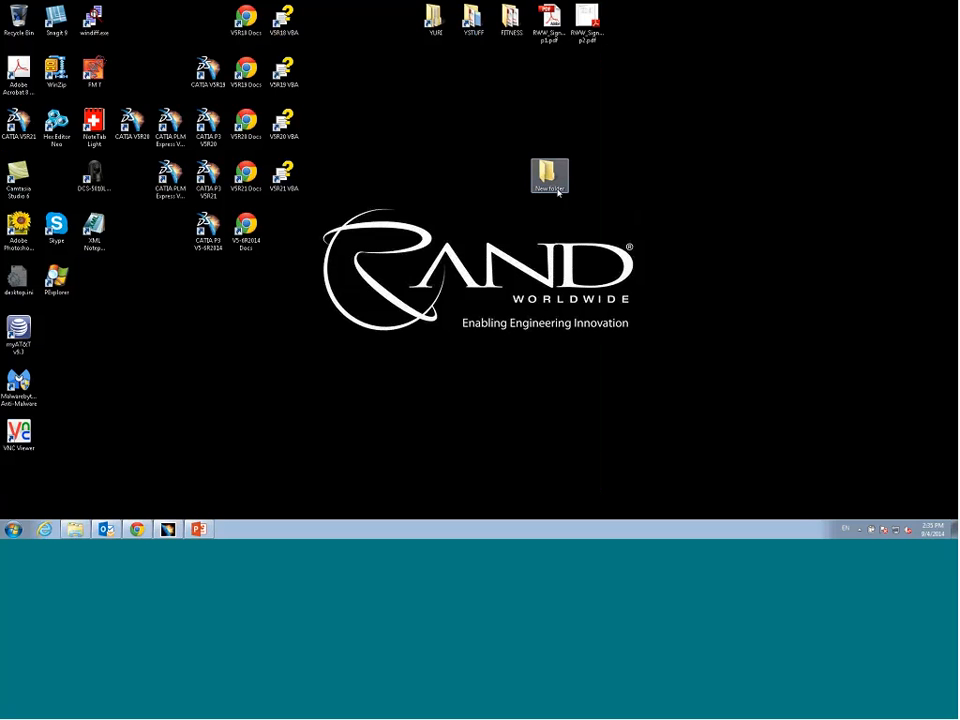
pyautogui.click(556, 189)
pyautogui.write('Temp')
pyautogui.press('Return')
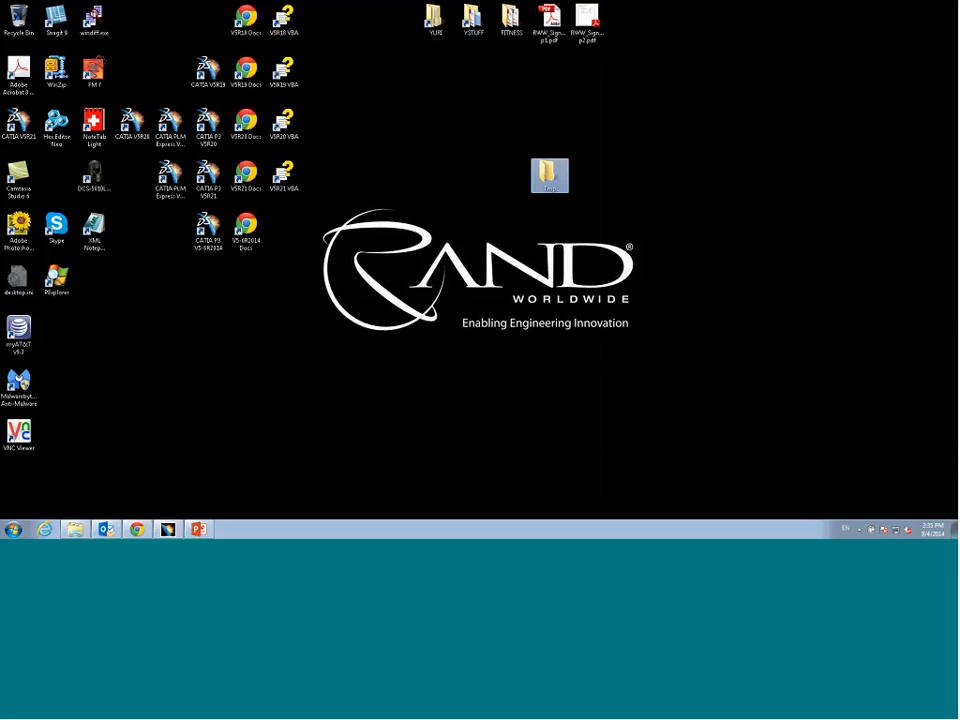
# Step: Return to CATIA and set the job's user subroutine directory to the Tmp folder on the desktop
pyautogui.click(168, 529)
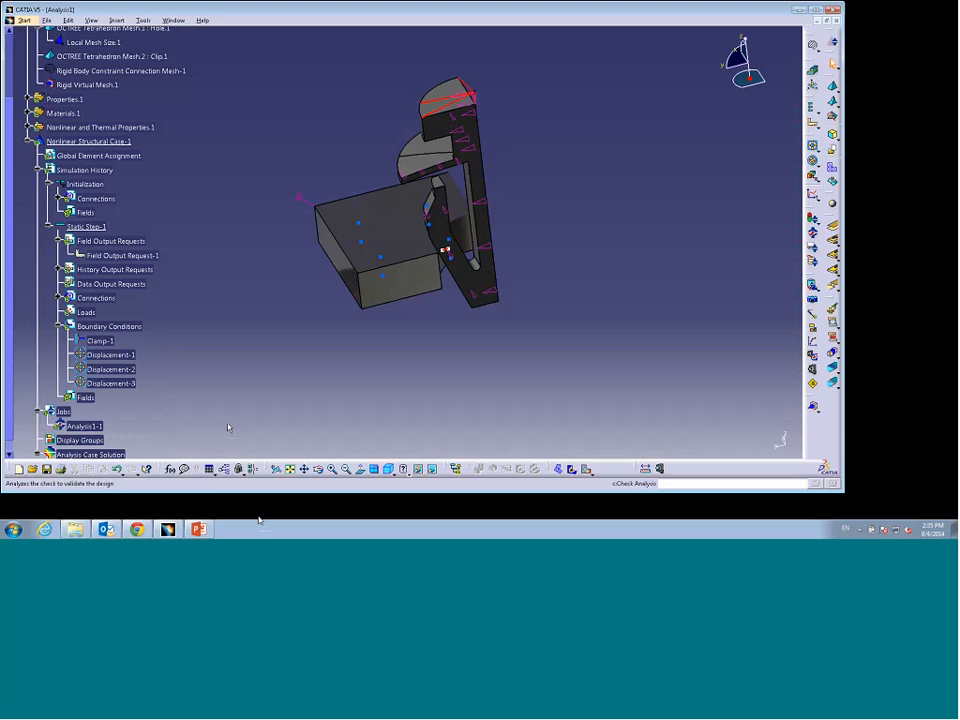
pyautogui.doubleClick(85, 426)
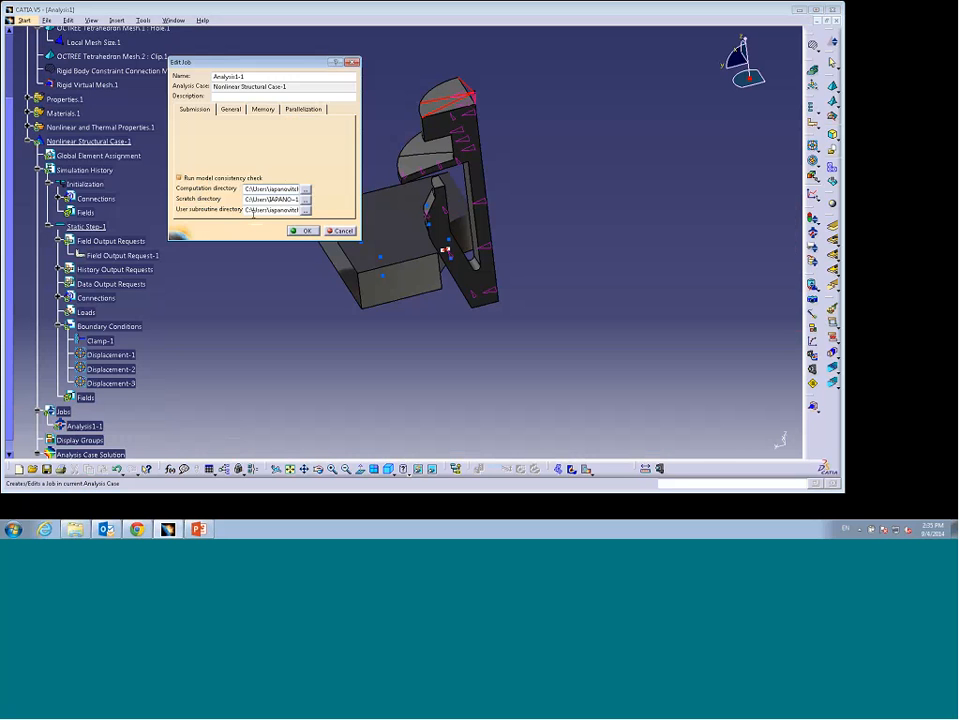
pyautogui.click(306, 210)
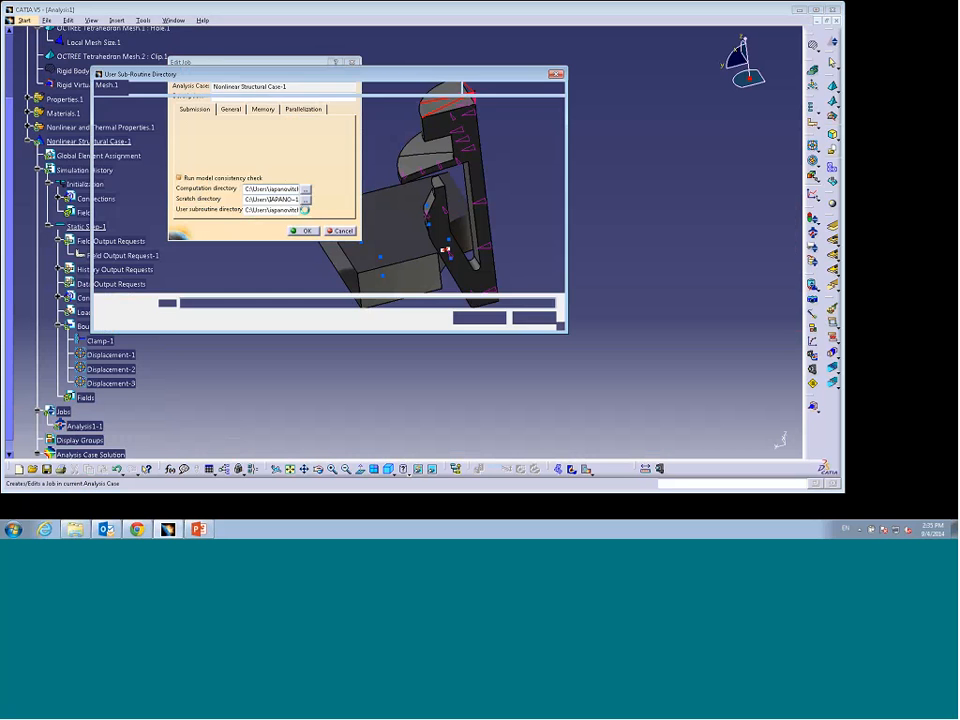
pyautogui.scroll(10, 135, 200)
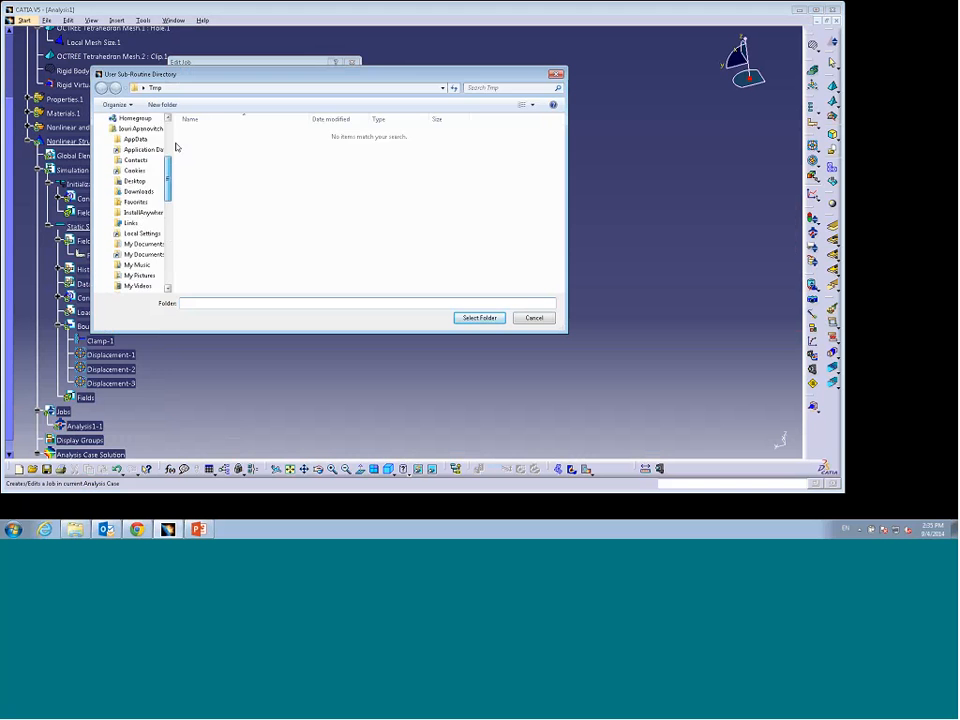
pyautogui.click(132, 134)
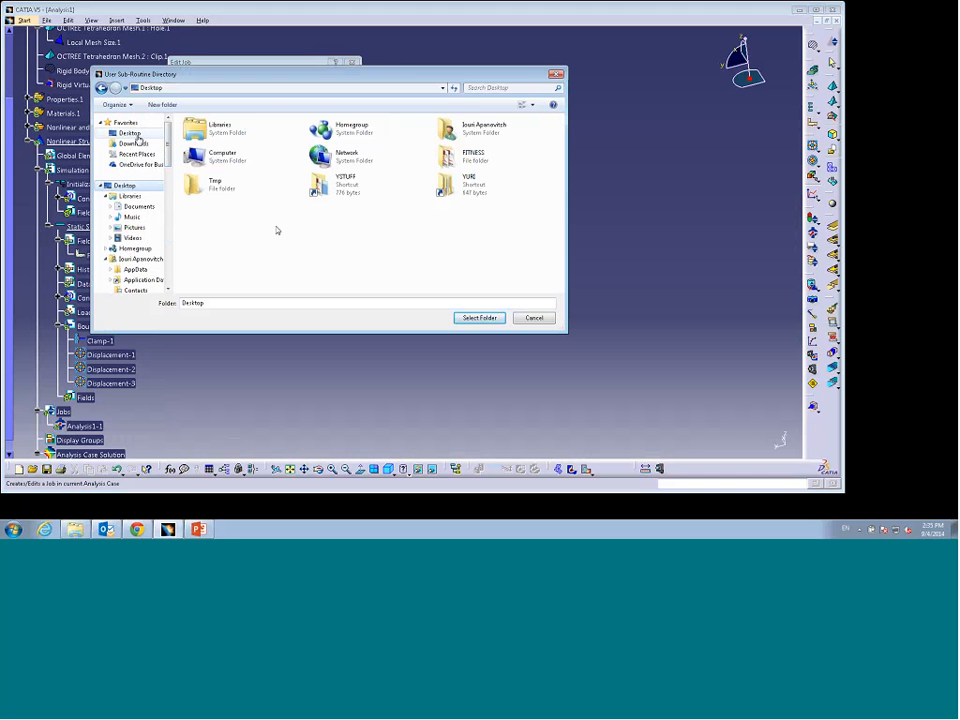
pyautogui.click(195, 183)
pyautogui.click(479, 317)
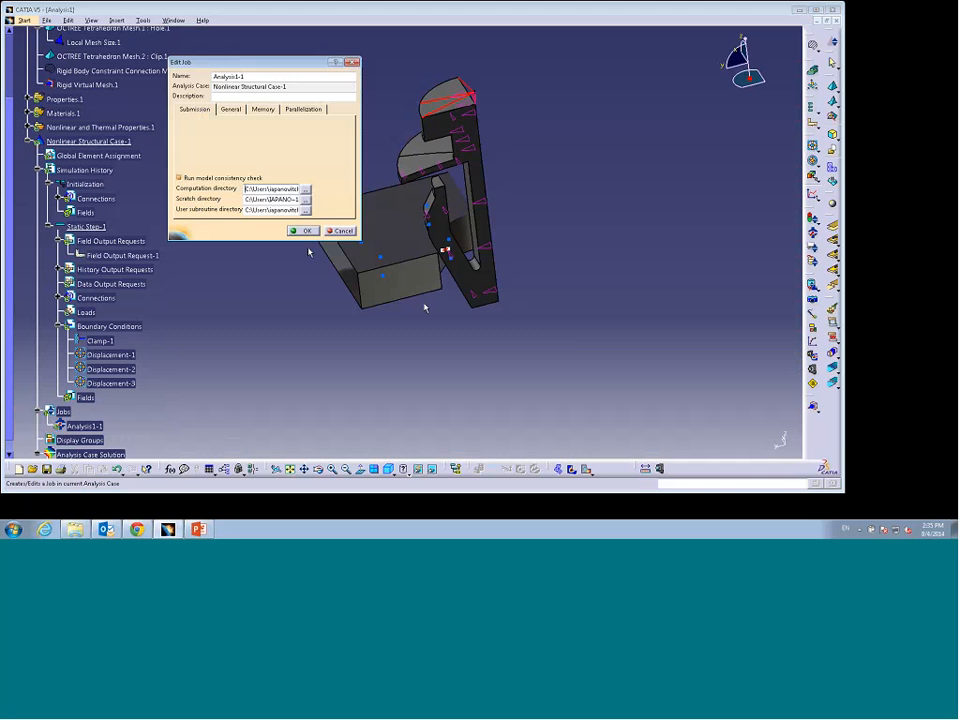
# Step: Set the job's computation directory to the Tmp folder on the desktop
pyautogui.click(305, 189)
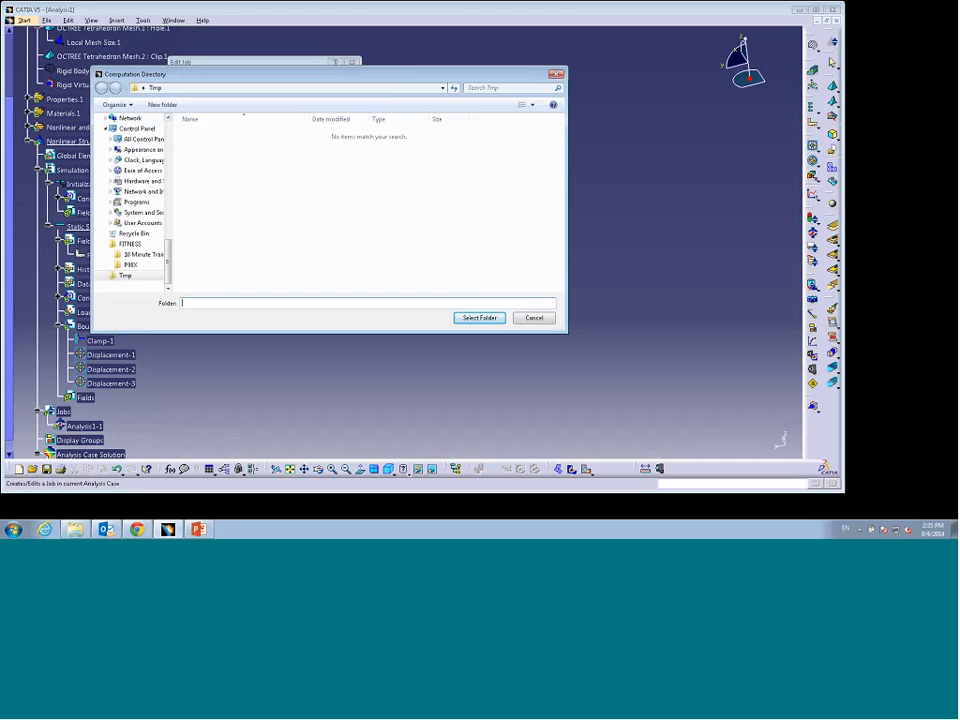
pyautogui.scroll(5, 129, 125)
pyautogui.click(139, 134)
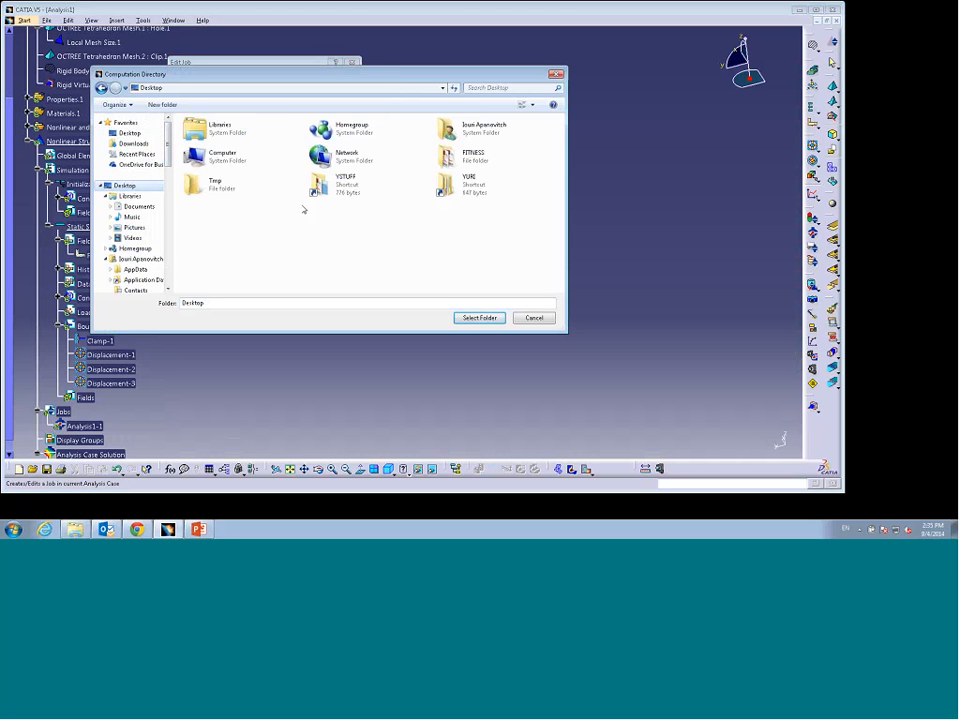
pyautogui.click(228, 186)
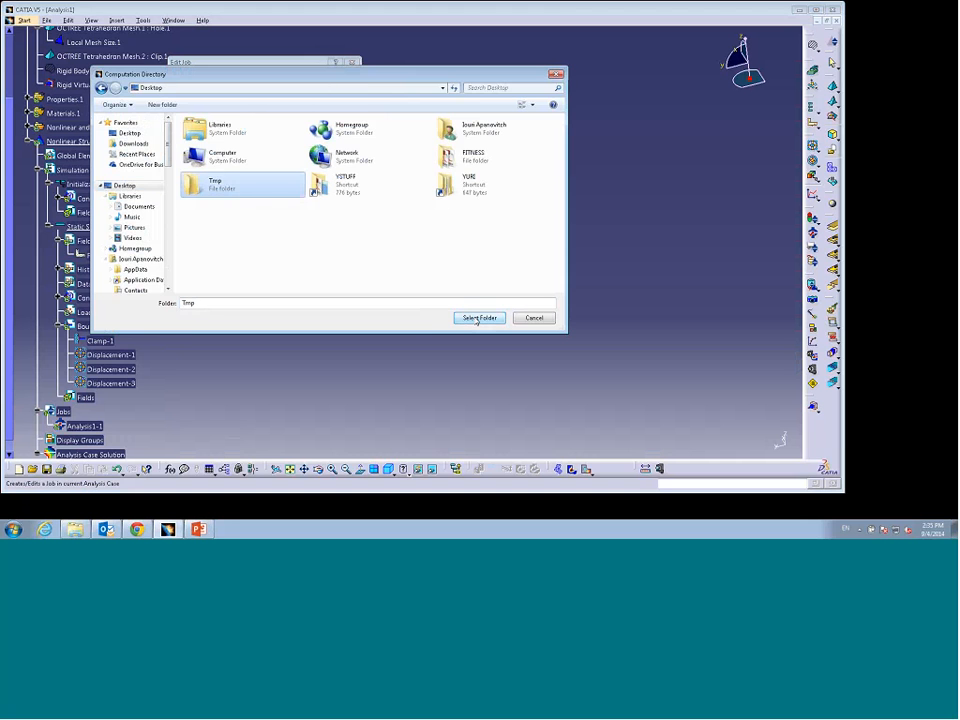
pyautogui.click(477, 317)
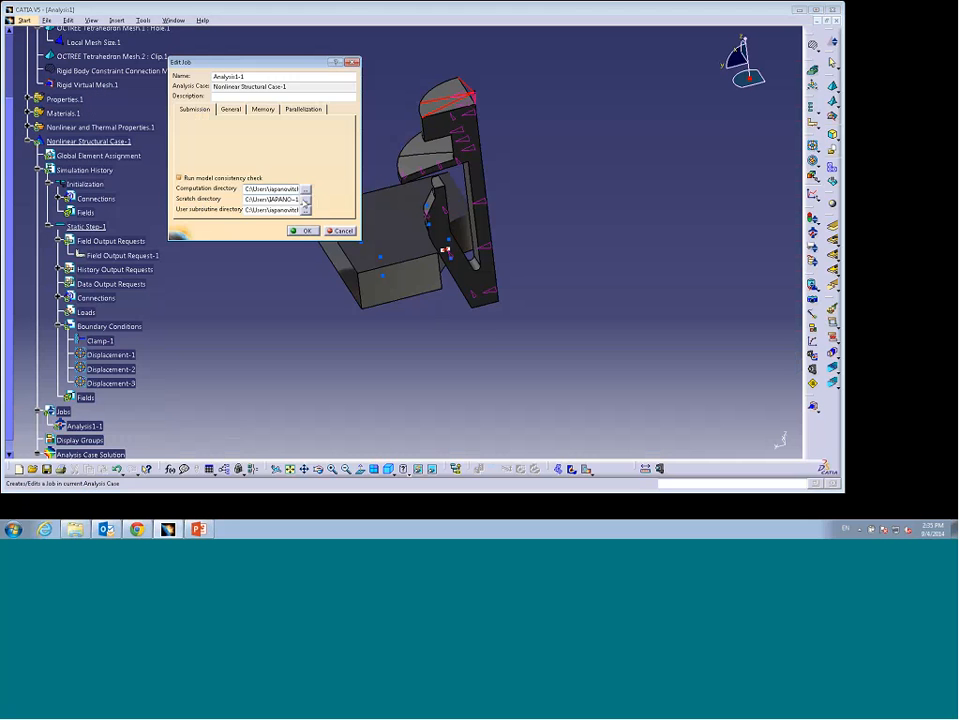
# Step: Set the job's scratch directory to the Tmp folder on the desktop and accept the job settings
pyautogui.click(305, 199)
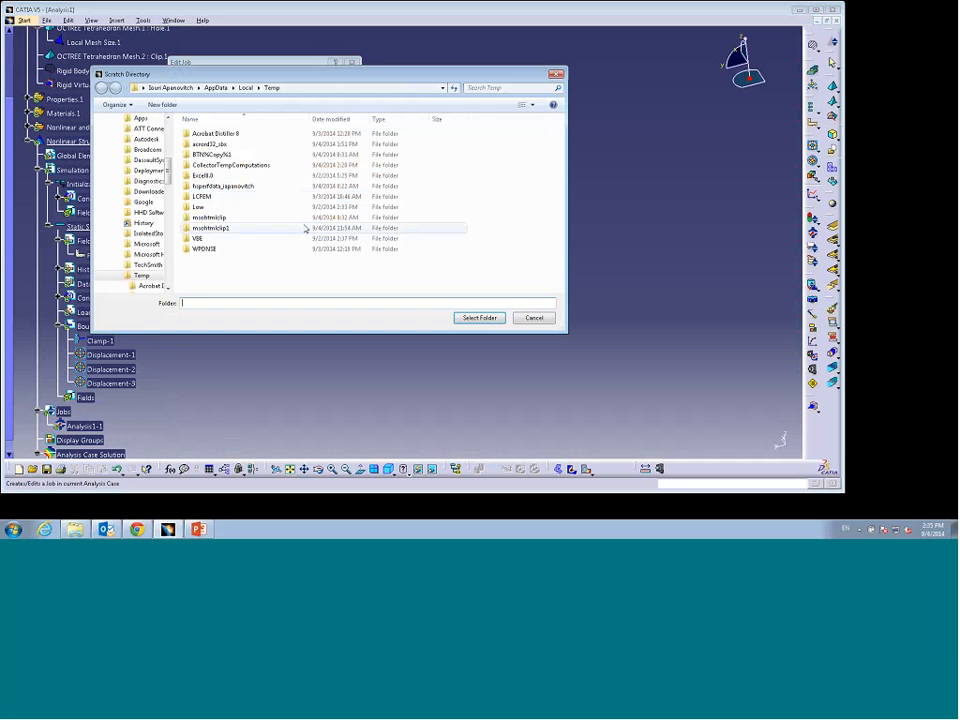
pyautogui.scroll(3, 166, 160)
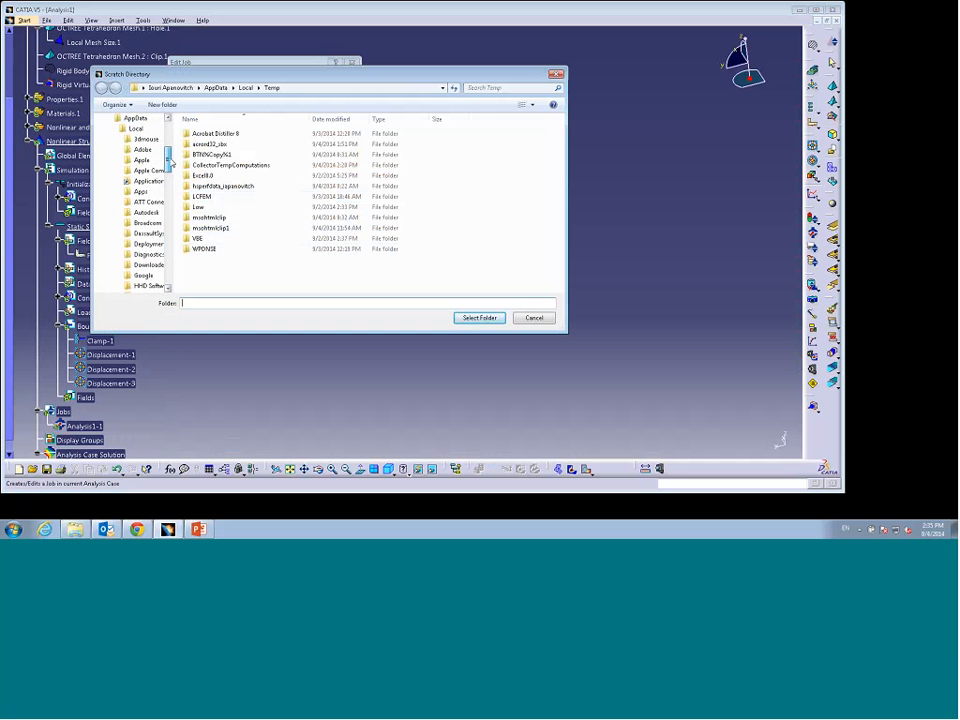
pyautogui.scroll(5, 166, 160)
pyautogui.click(124, 185)
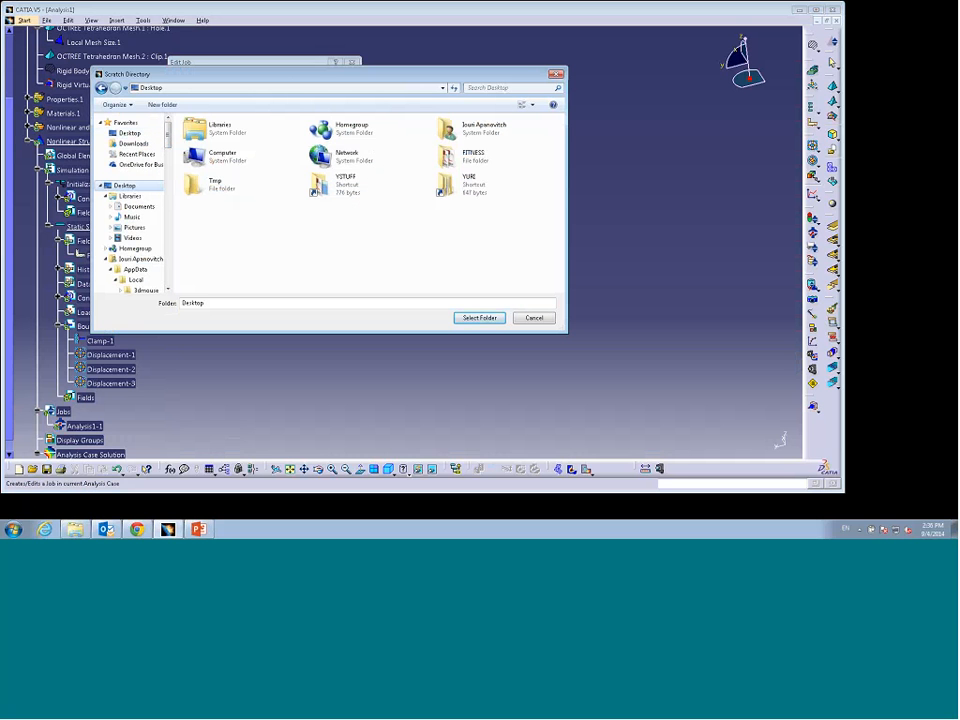
pyautogui.click(200, 184)
pyautogui.click(478, 317)
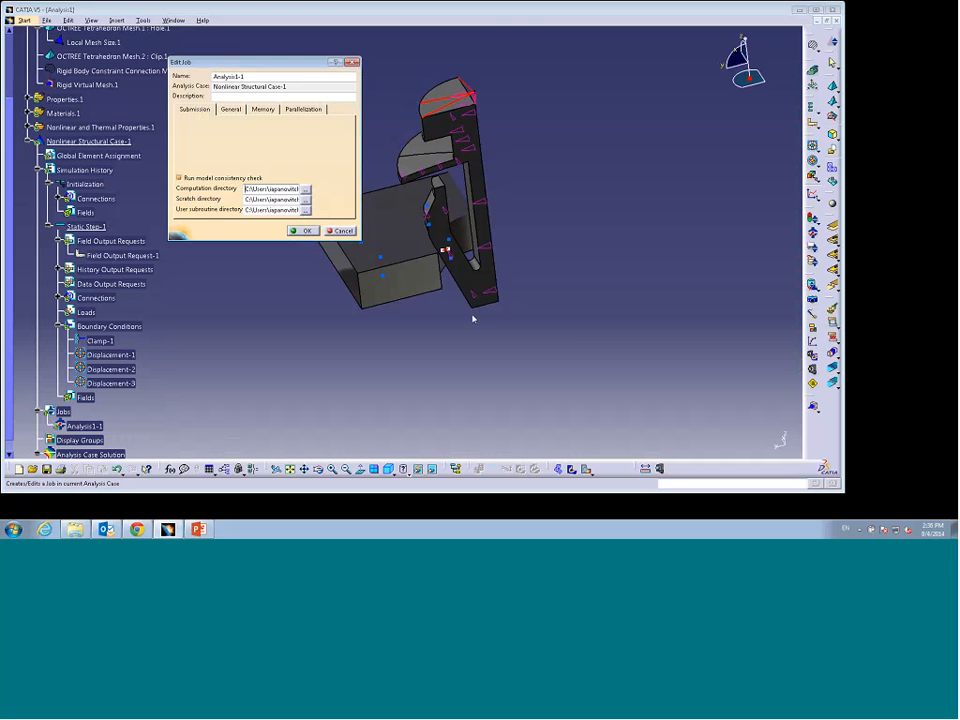
pyautogui.click(303, 231)
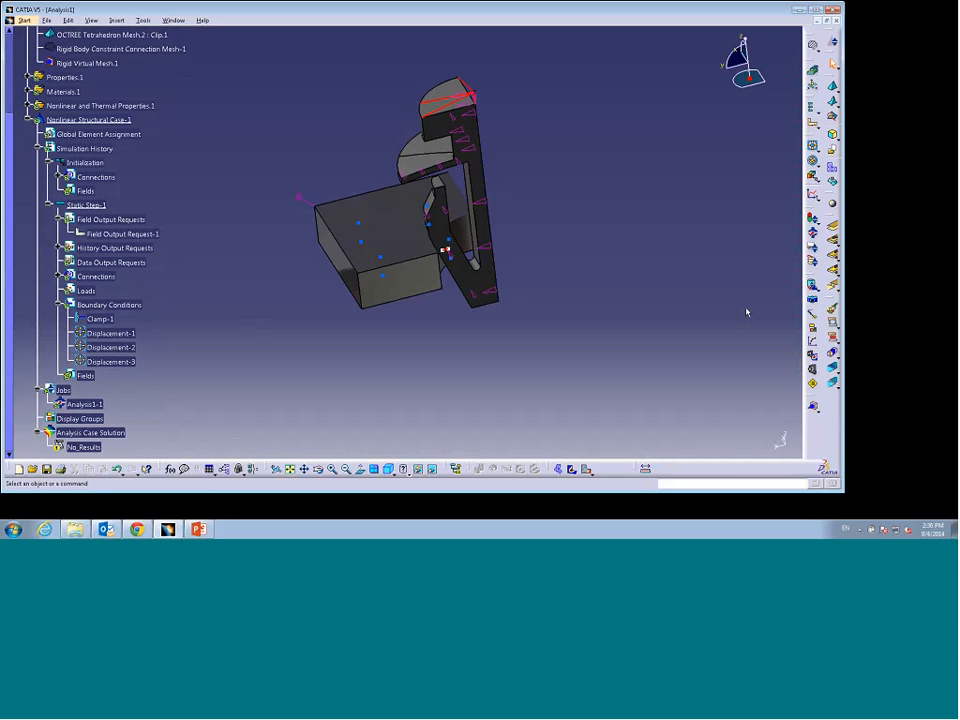
# Step: Open the Job Manager to review the analysis job list, then close it
pyautogui.click(811, 250)
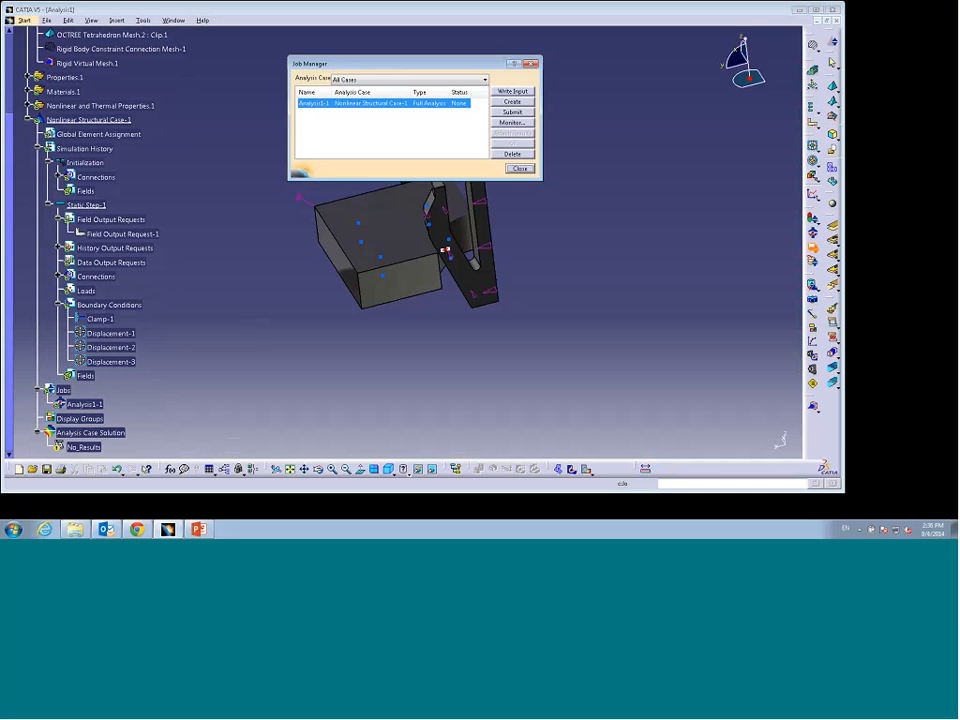
pyautogui.moveTo(289, 179); pyautogui.dragTo(161, 258)
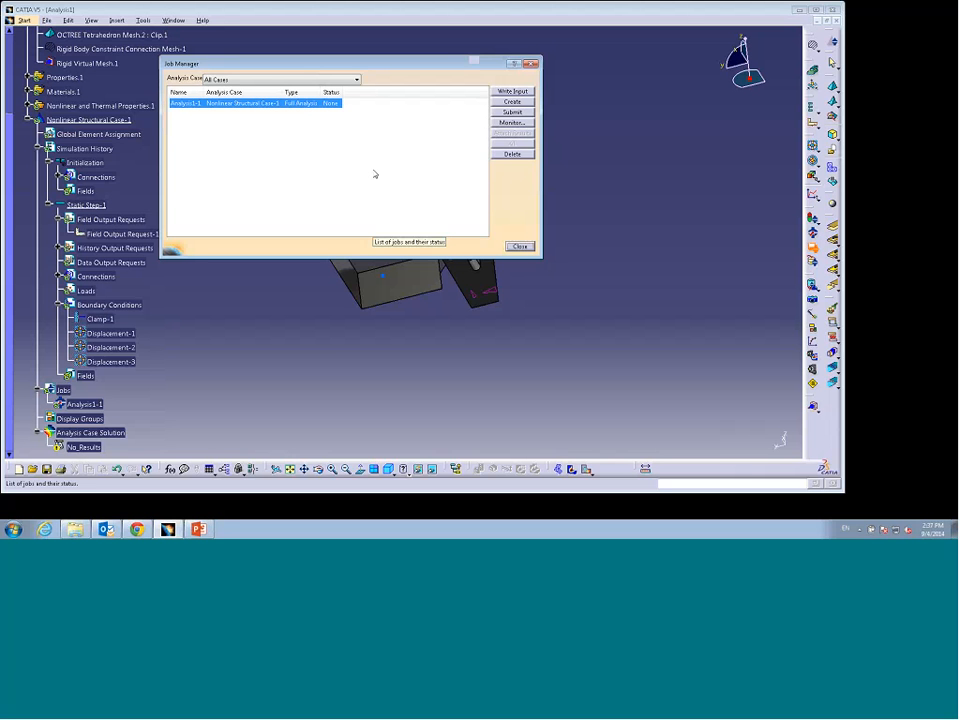
pyautogui.click(520, 247)
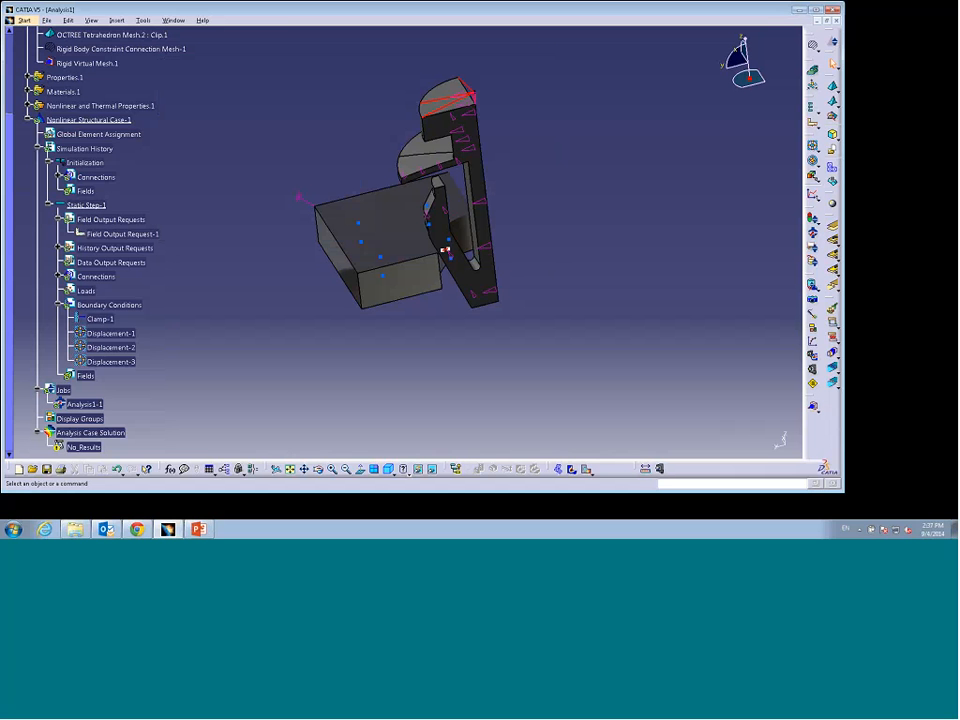
# Step: Create a new Analysis document and import the Step1.odb results database
pyautogui.click(19, 470)
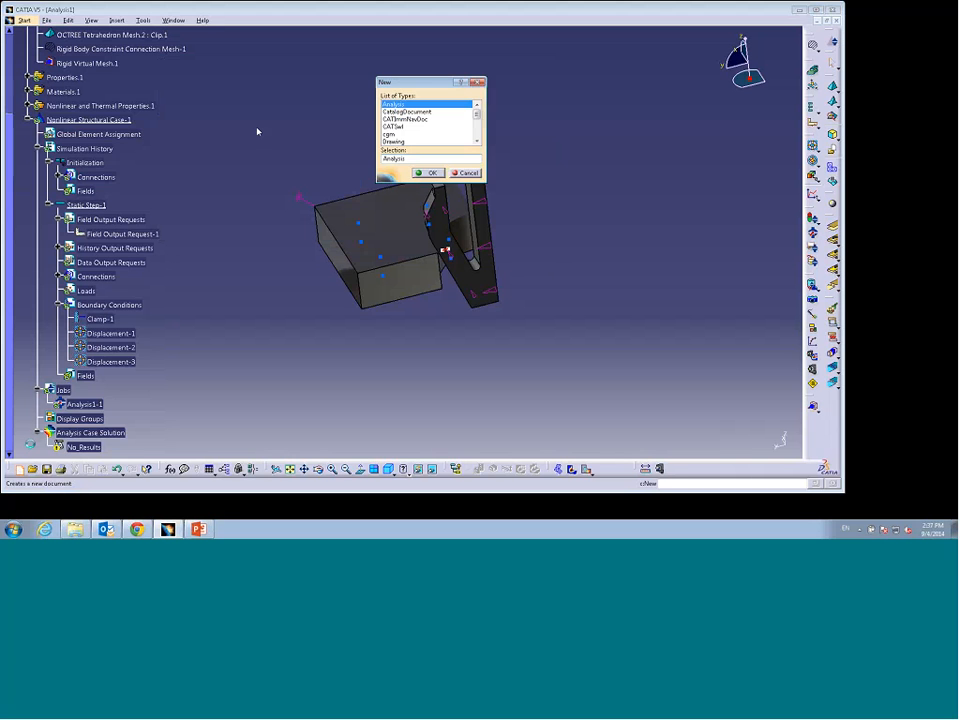
pyautogui.click(425, 171)
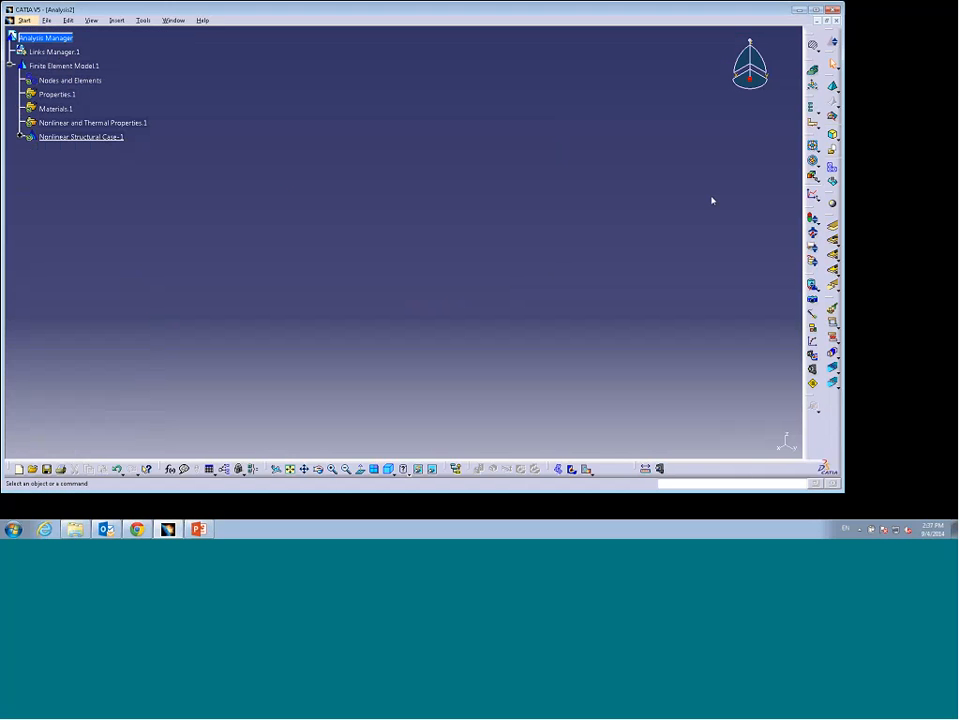
pyautogui.click(813, 285)
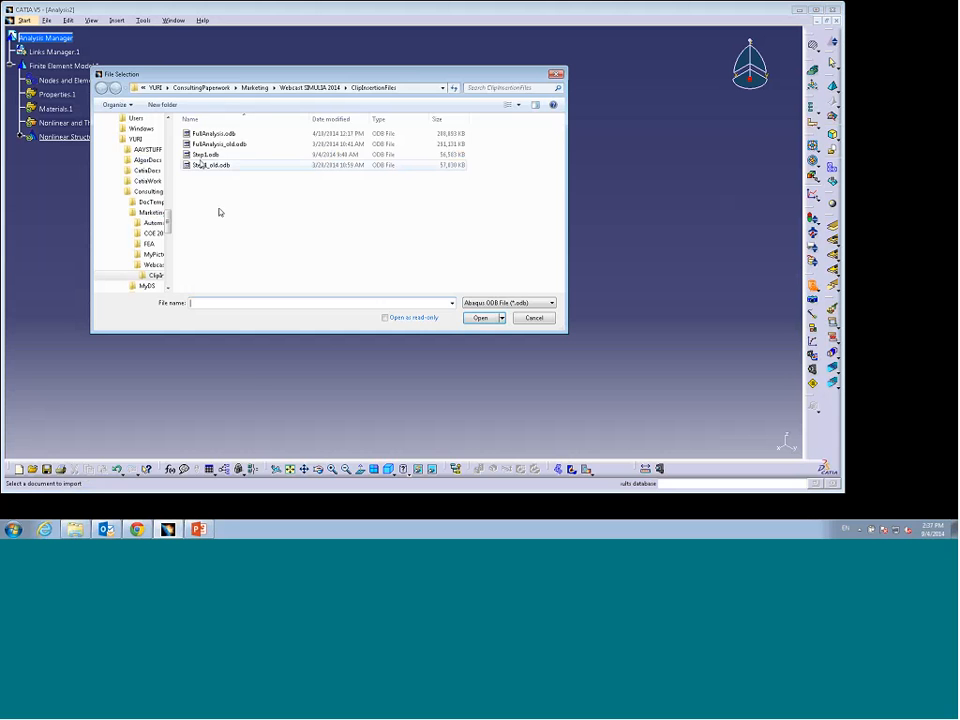
pyautogui.click(203, 155)
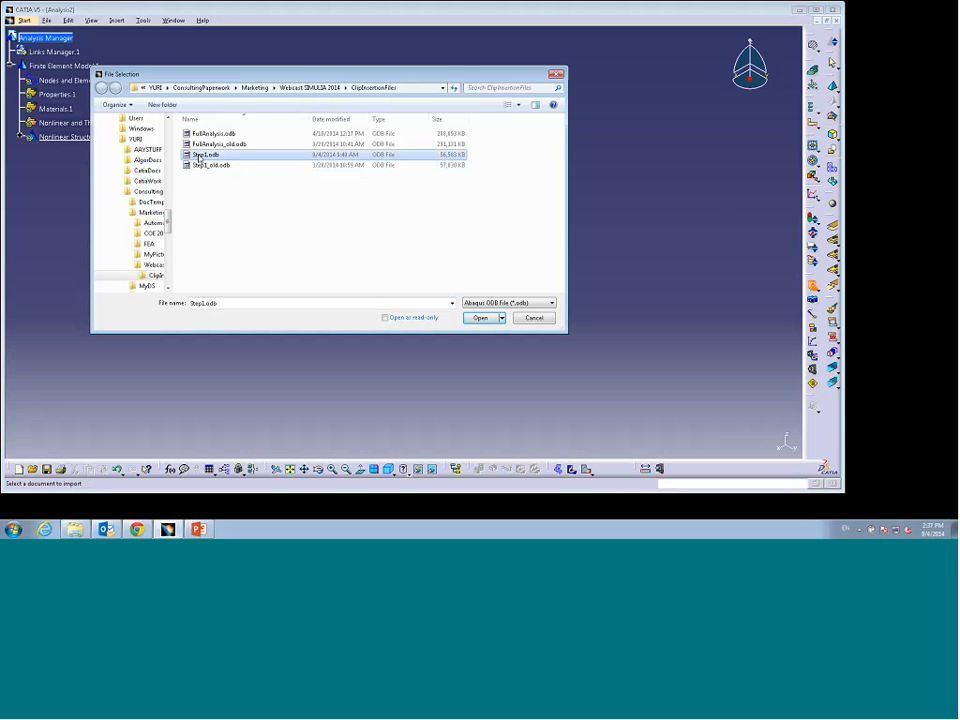
pyautogui.click(477, 317)
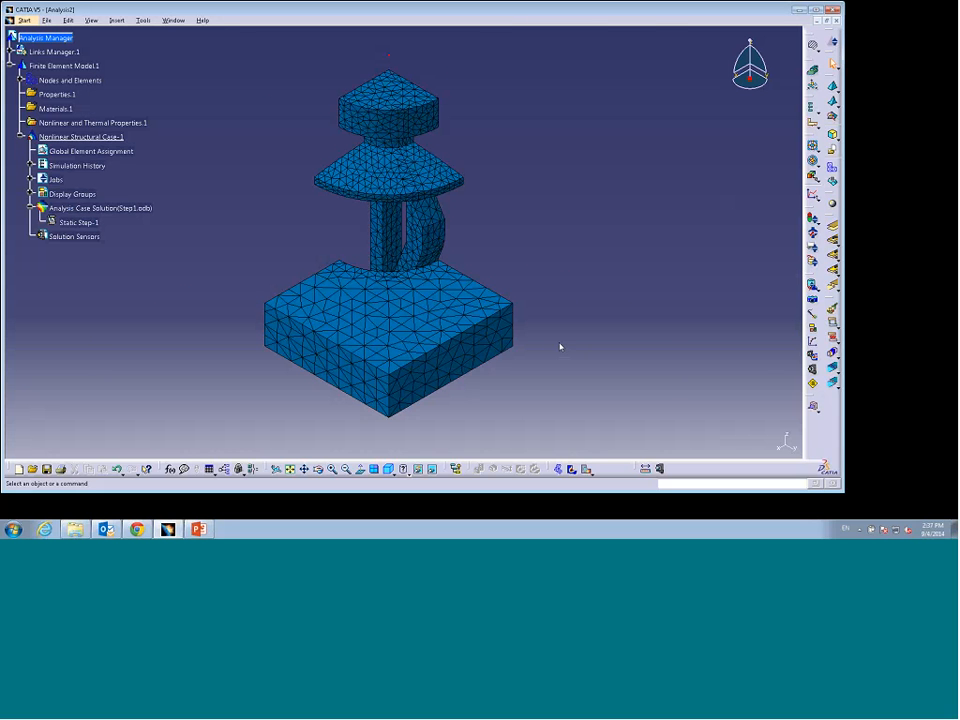
# Step: Display the deformed mesh of the imported clip results
pyautogui.moveTo(546, 347); pyautogui.dragTo(549, 294, button='middle')
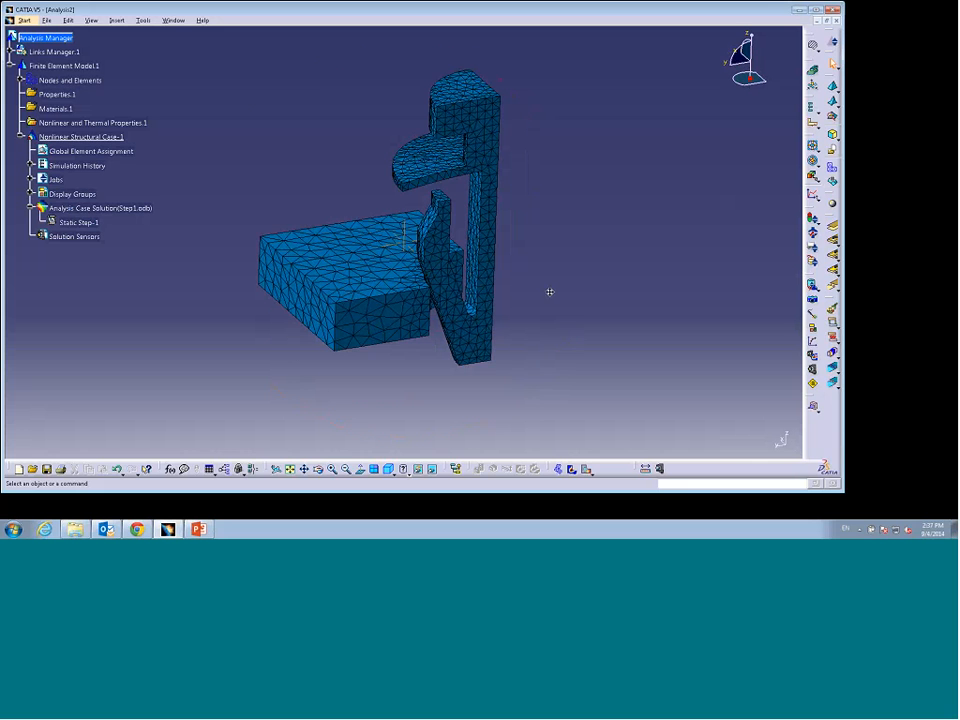
pyautogui.click(559, 468)
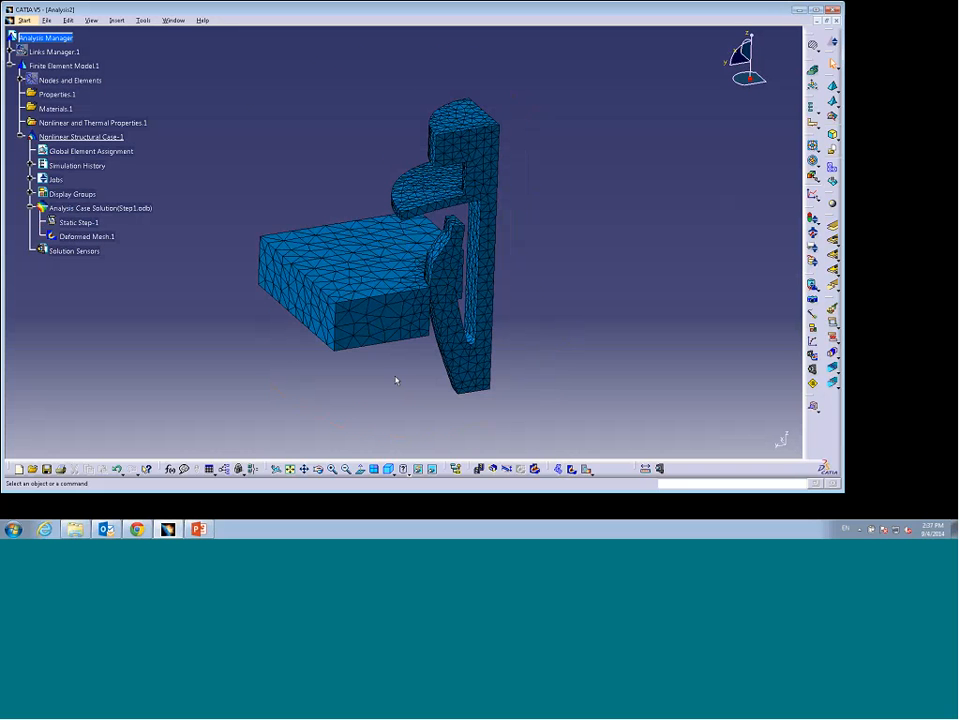
pyautogui.moveTo(394, 381); pyautogui.dragTo(450, 390, button='middle')
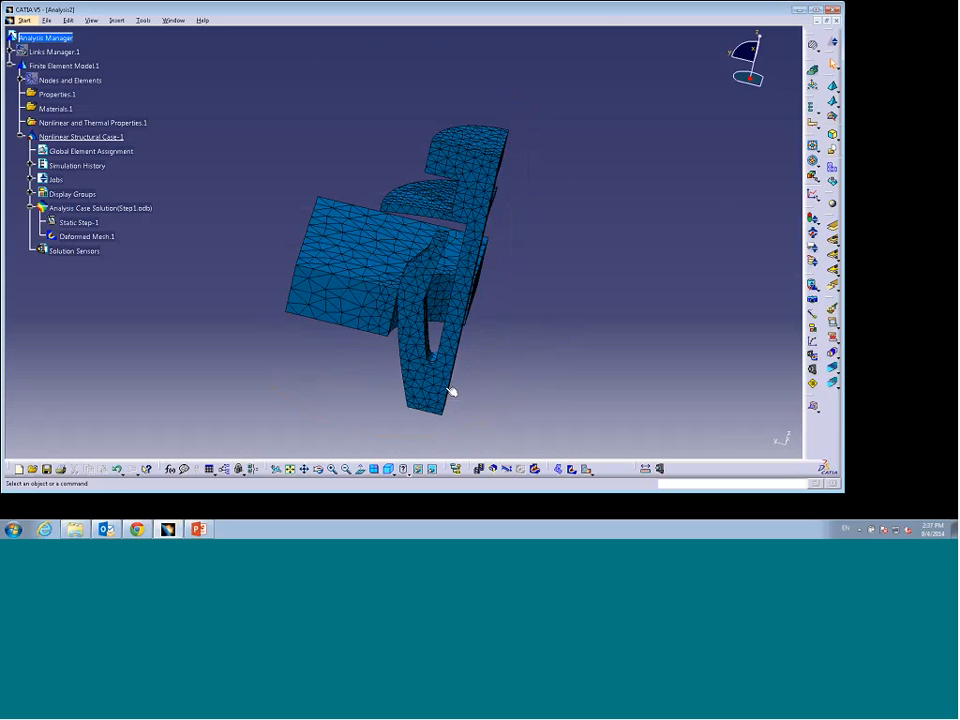
pyautogui.moveTo(529, 377); pyautogui.dragTo(645, 300, button='middle')
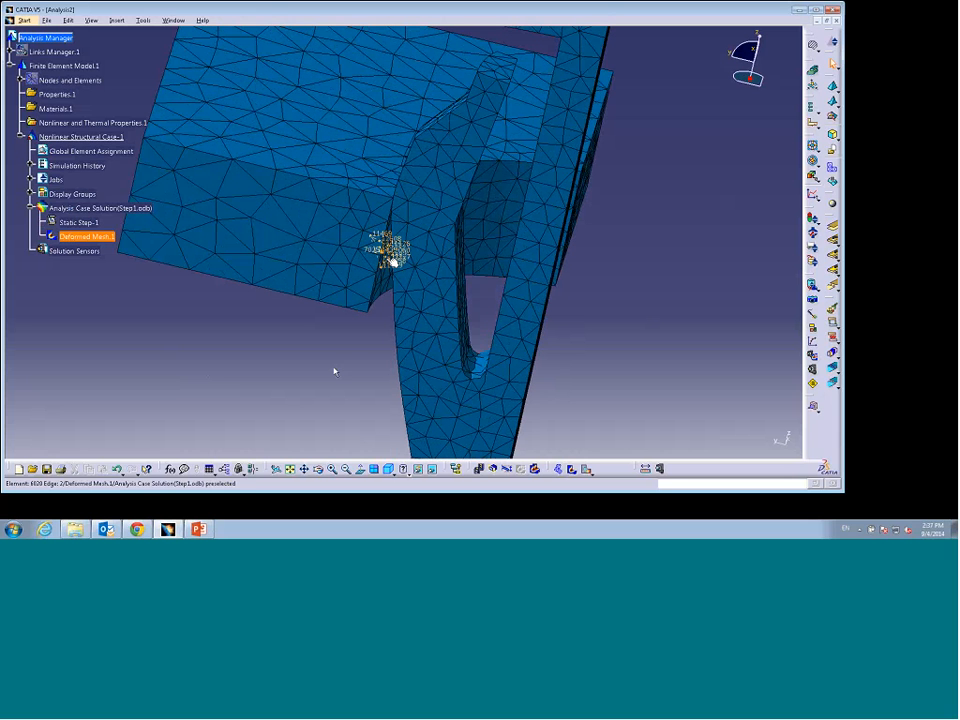
# Step: Play the deformed mesh animation, then close the Animation dialog
pyautogui.click(480, 469)
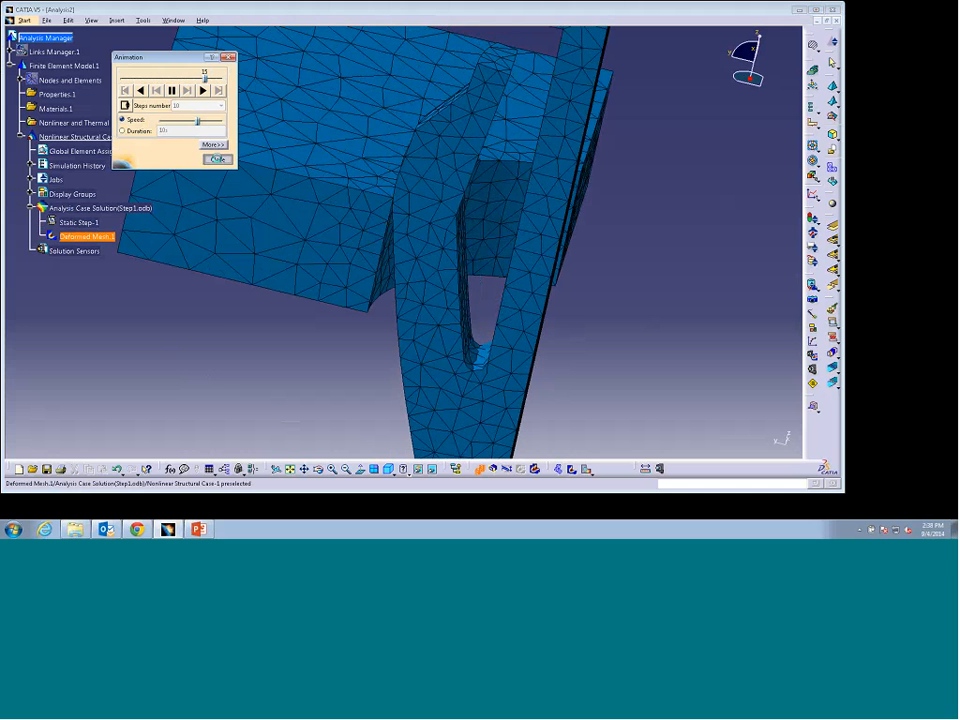
pyautogui.click(217, 159)
pyautogui.moveTo(679, 259); pyautogui.dragTo(667, 296, button='middle')
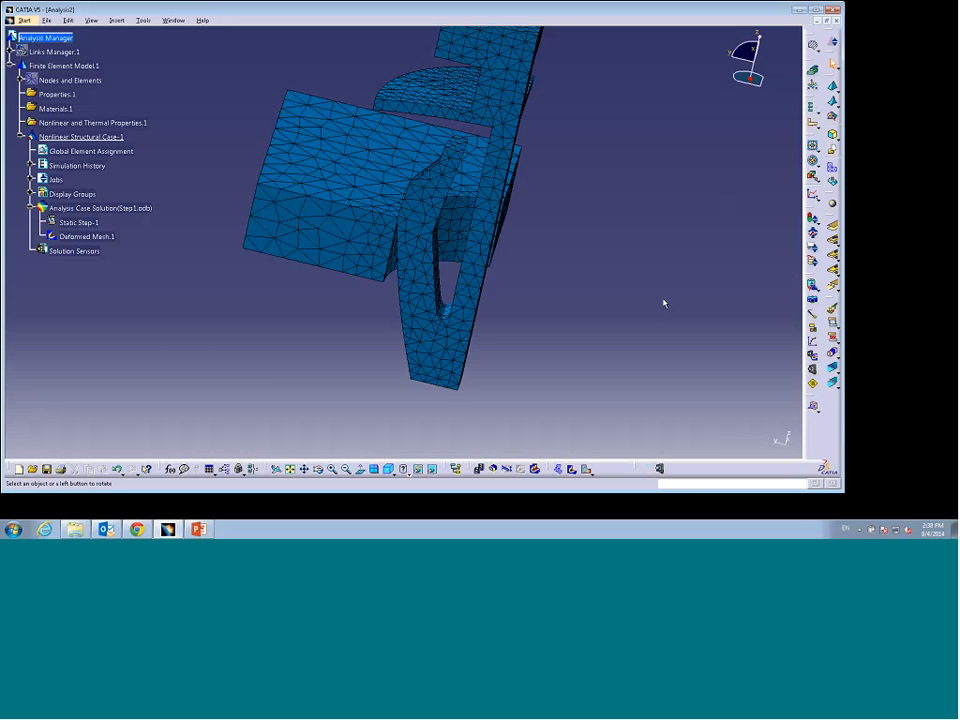
# Step: Generate an Equivalent Plastic Strain results image for Static Step-1
pyautogui.rightClick(80, 226)
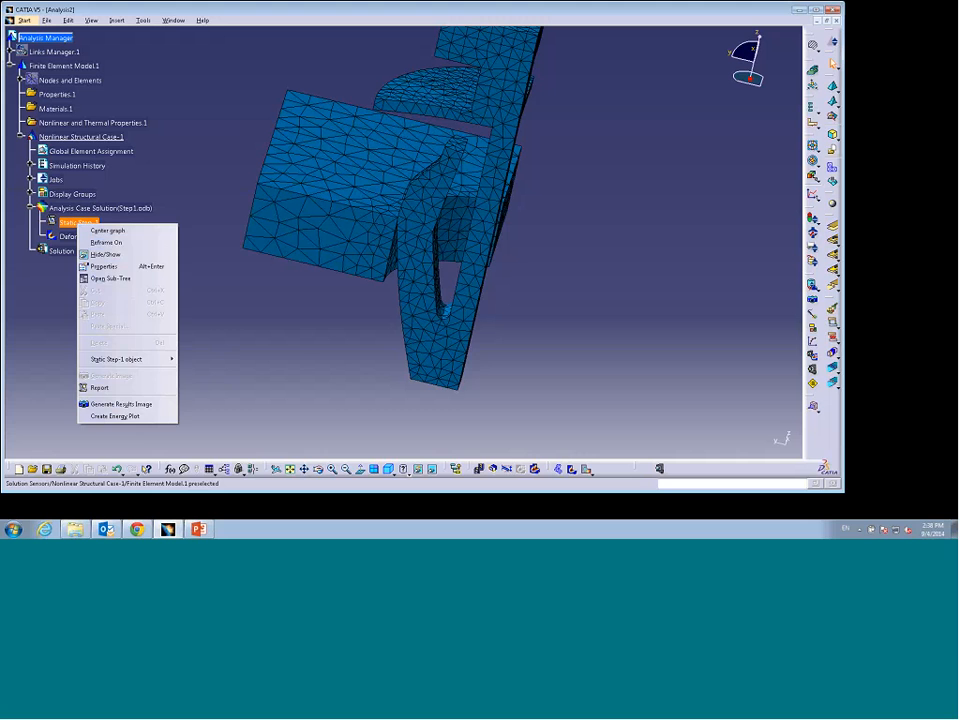
pyautogui.click(120, 403)
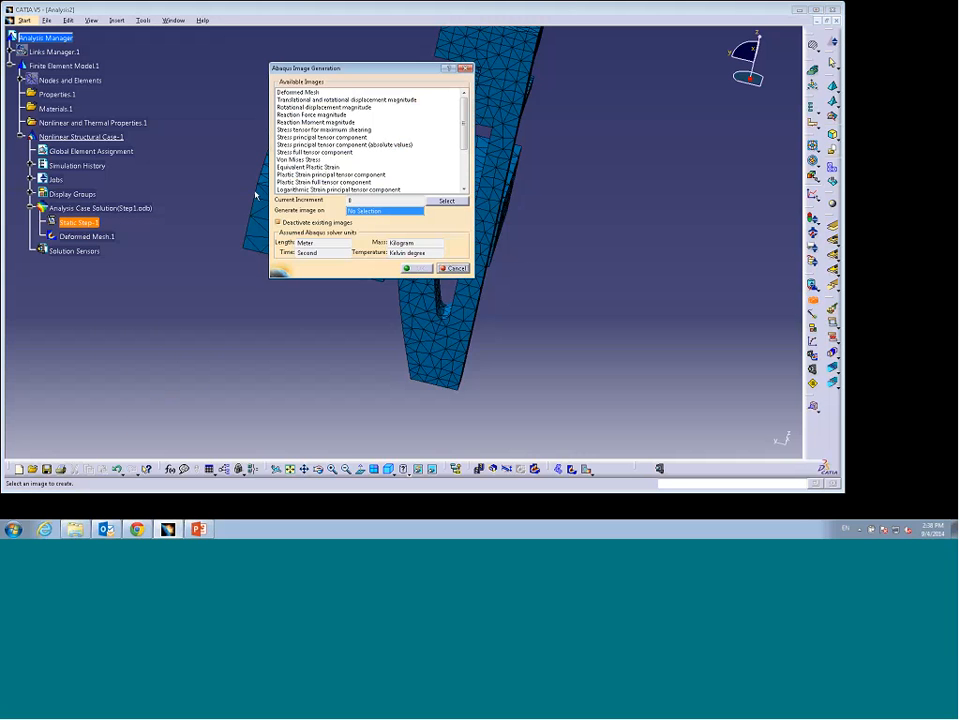
pyautogui.click(300, 167)
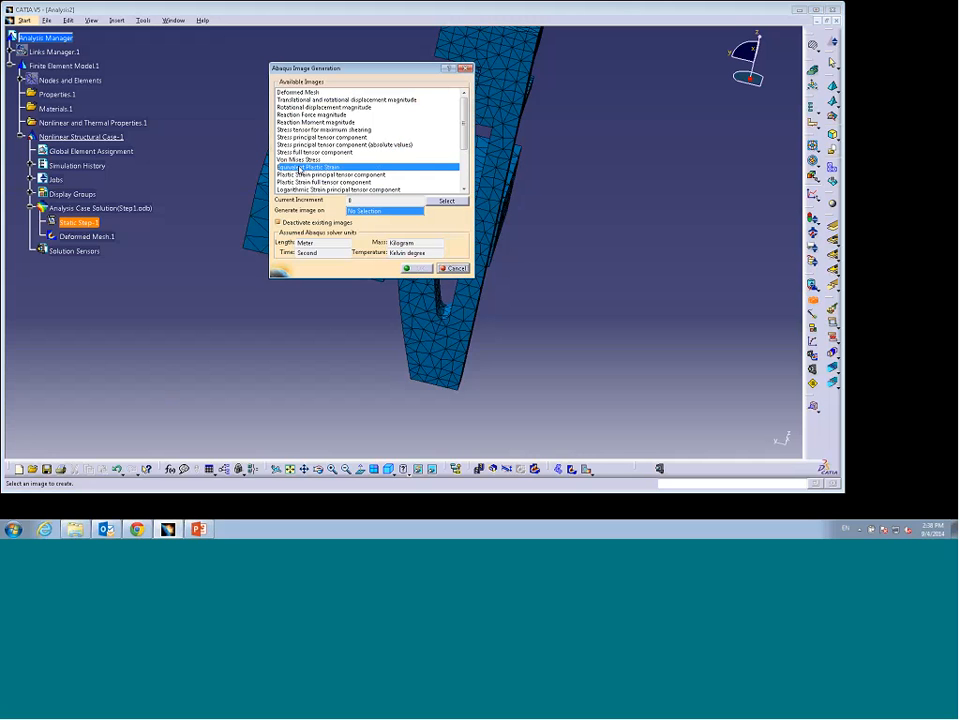
pyautogui.click(418, 267)
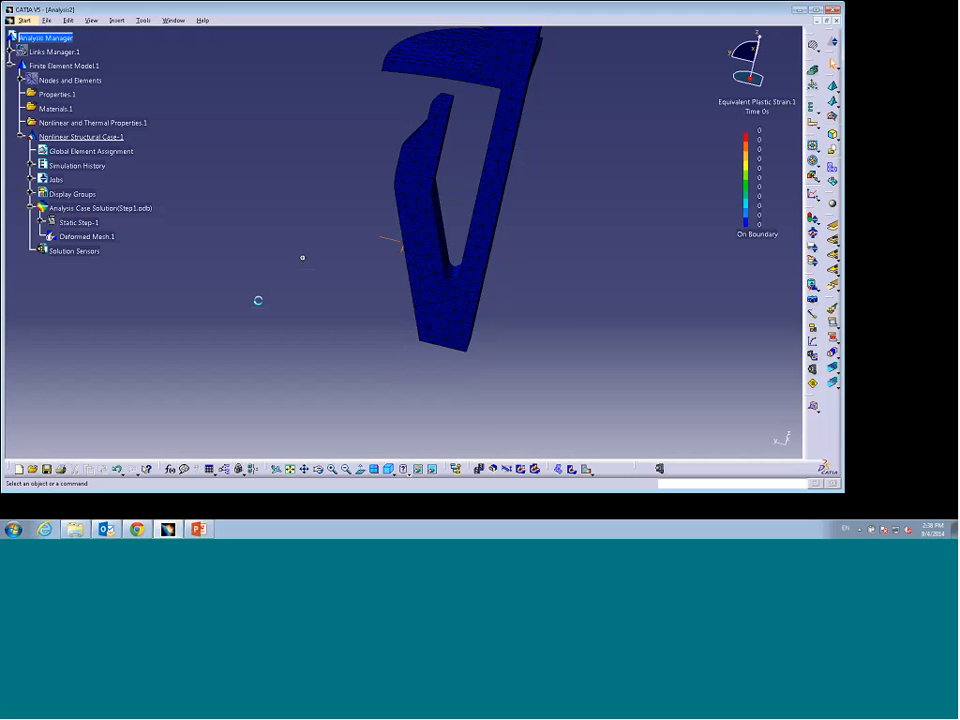
# Step: Set the plastic strain image to show increment 17 at time 1 s
pyautogui.moveTo(258, 300); pyautogui.dragTo(278, 282, button='middle')
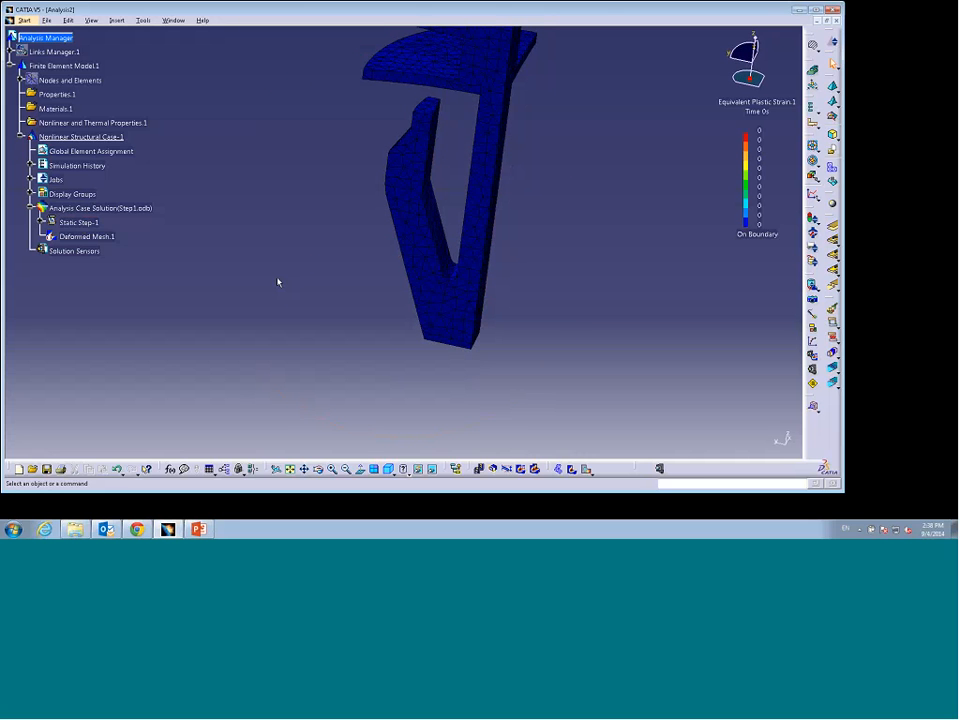
pyautogui.click(93, 236)
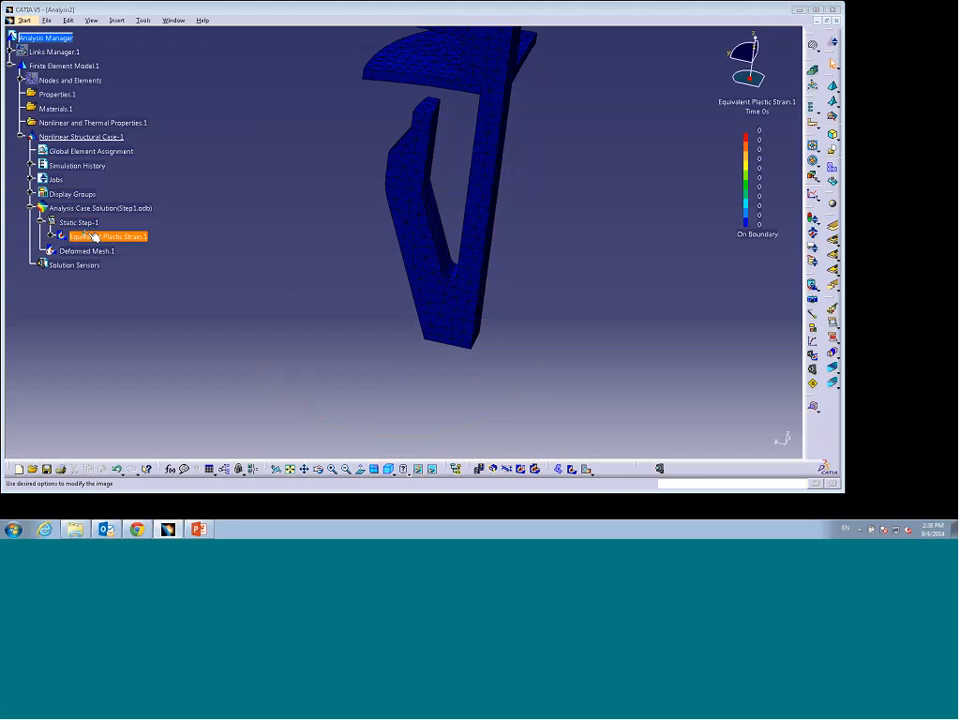
pyautogui.moveTo(662, 268); pyautogui.dragTo(621, 175)
pyautogui.click(624, 191)
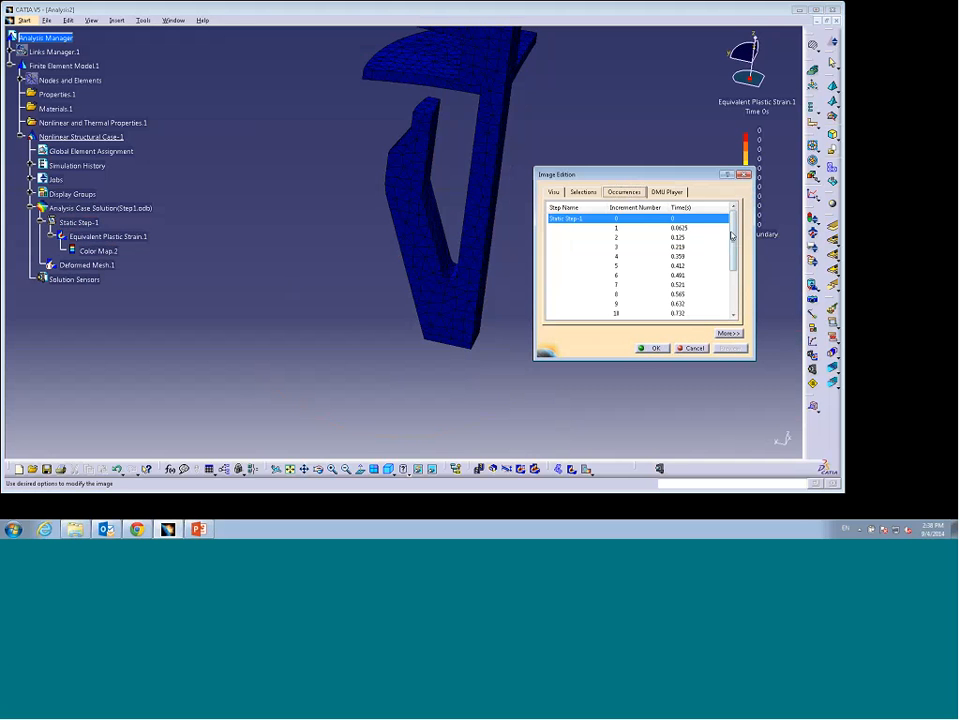
pyautogui.scroll(-1, 733, 249)
pyautogui.scroll(-2, 733, 249)
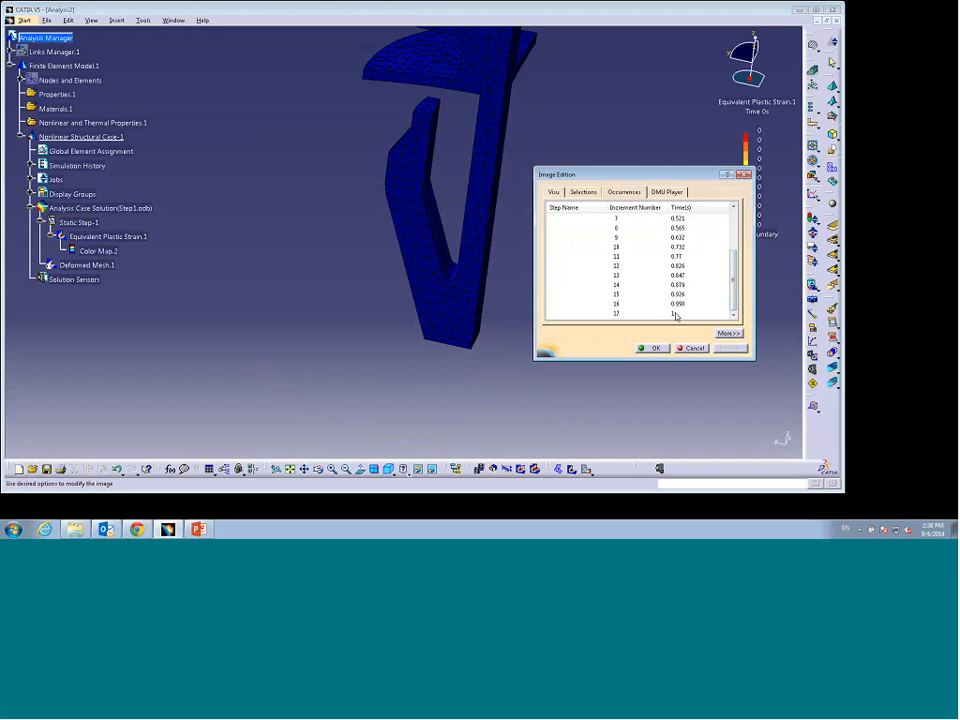
pyautogui.click(675, 313)
pyautogui.click(643, 347)
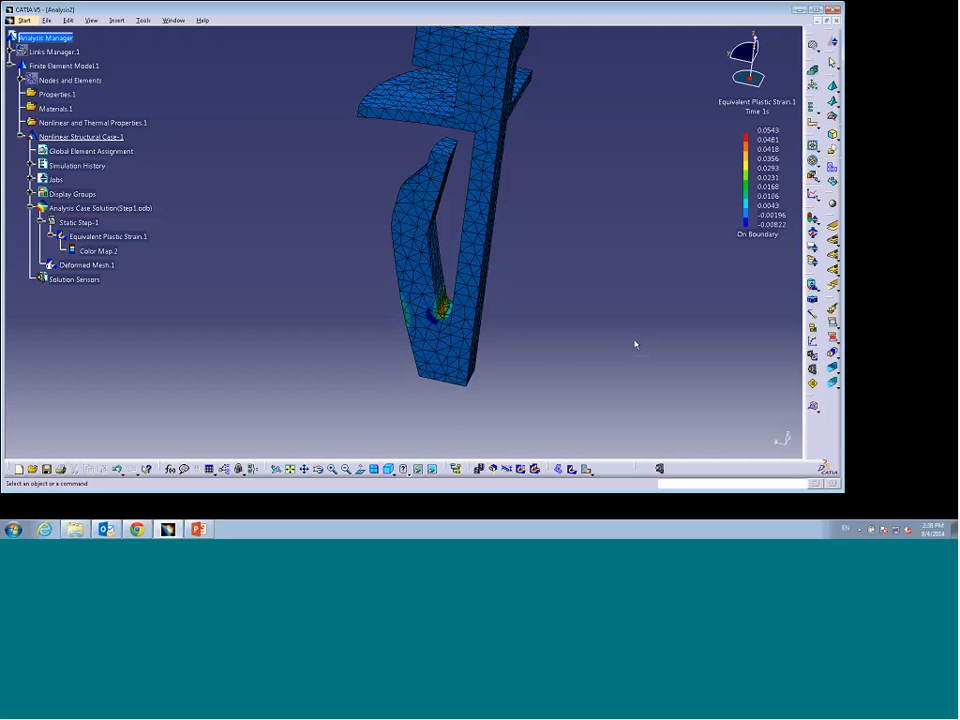
# Step: Examine the plastic strain concentration at the root of the clip's slot
pyautogui.moveTo(589, 336)
pyautogui.mouseDown(button='middle')
pyautogui.moveTo(596, 297)
pyautogui.moveTo(583, 341)
pyautogui.mouseUp(button='middle')
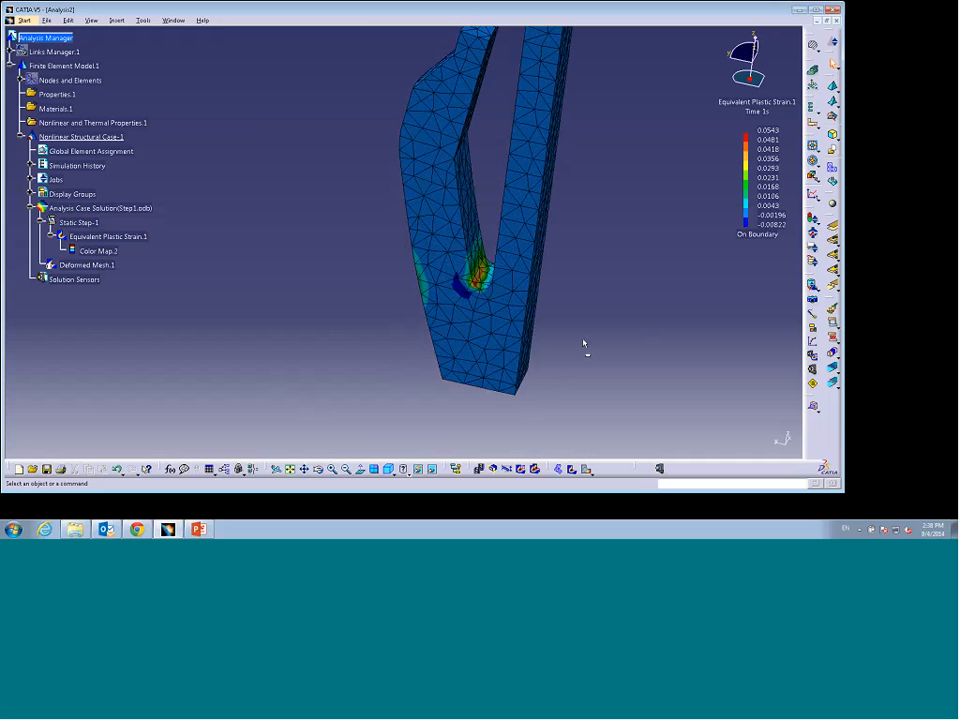
pyautogui.moveTo(390, 344); pyautogui.dragTo(388, 306, button='middle')
pyautogui.moveTo(583, 344); pyautogui.dragTo(621, 322, button='middle')
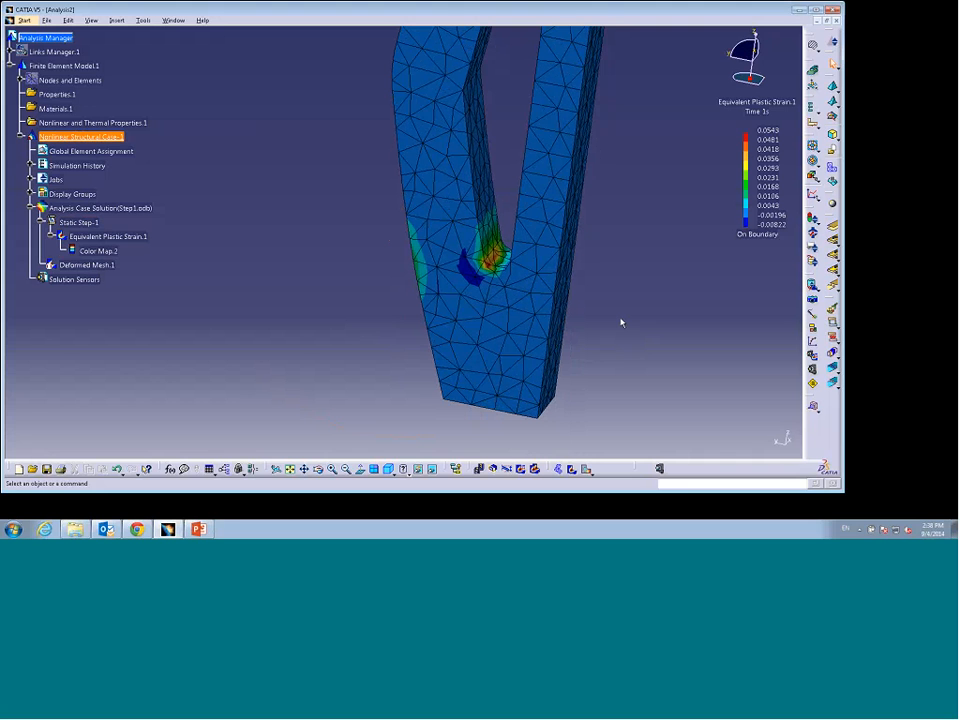
pyautogui.moveTo(427, 275)
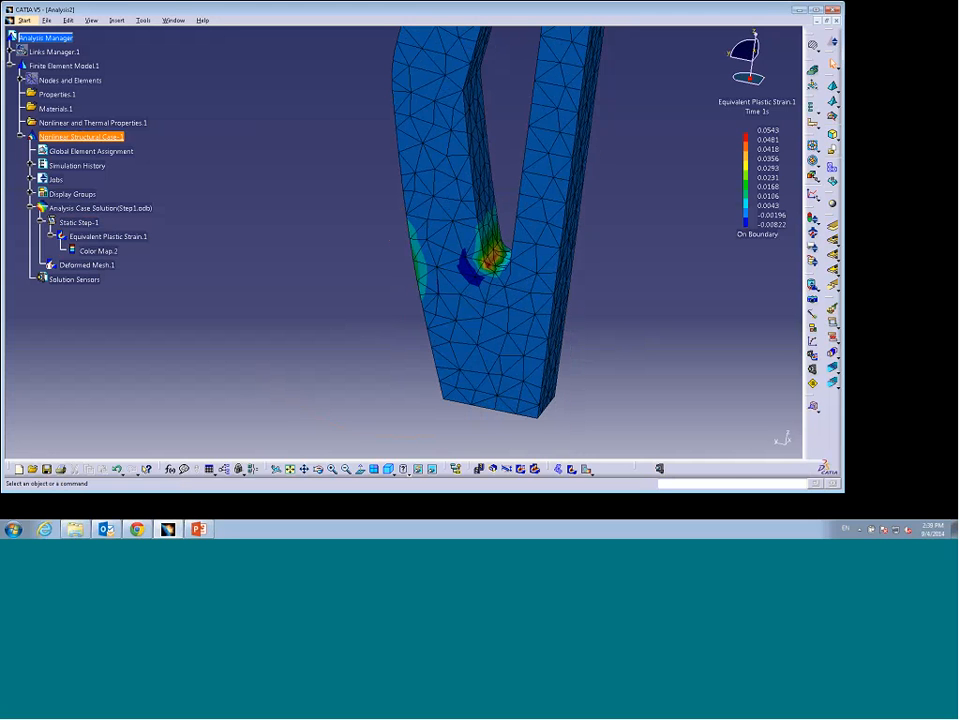
# Step: Plot the RF3 reaction force history versus time for Static Step-1
pyautogui.click(813, 343)
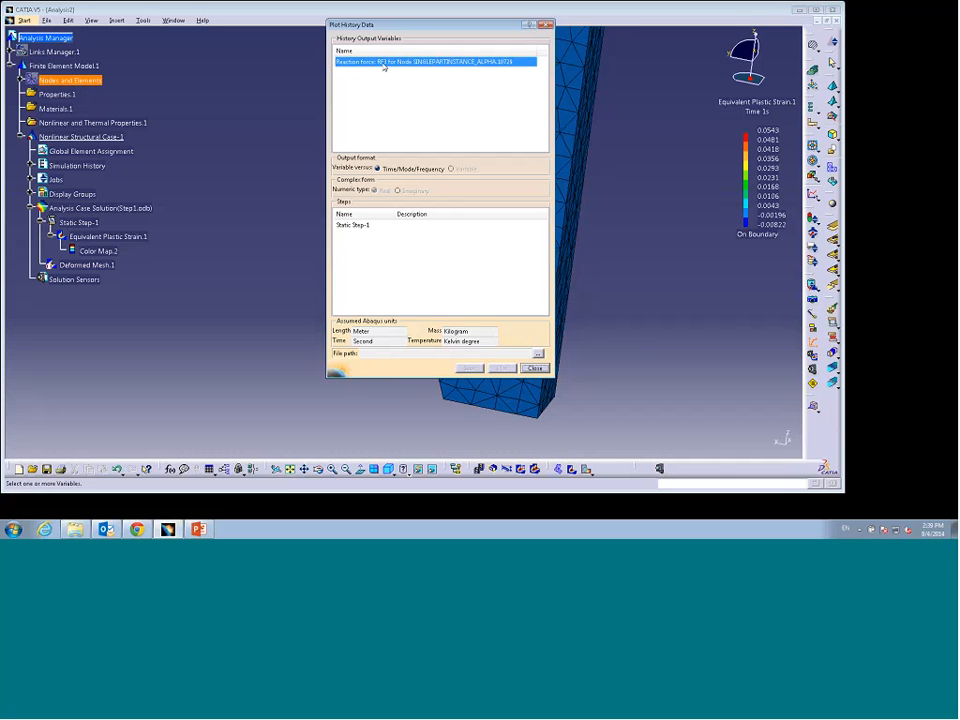
pyautogui.click(357, 225)
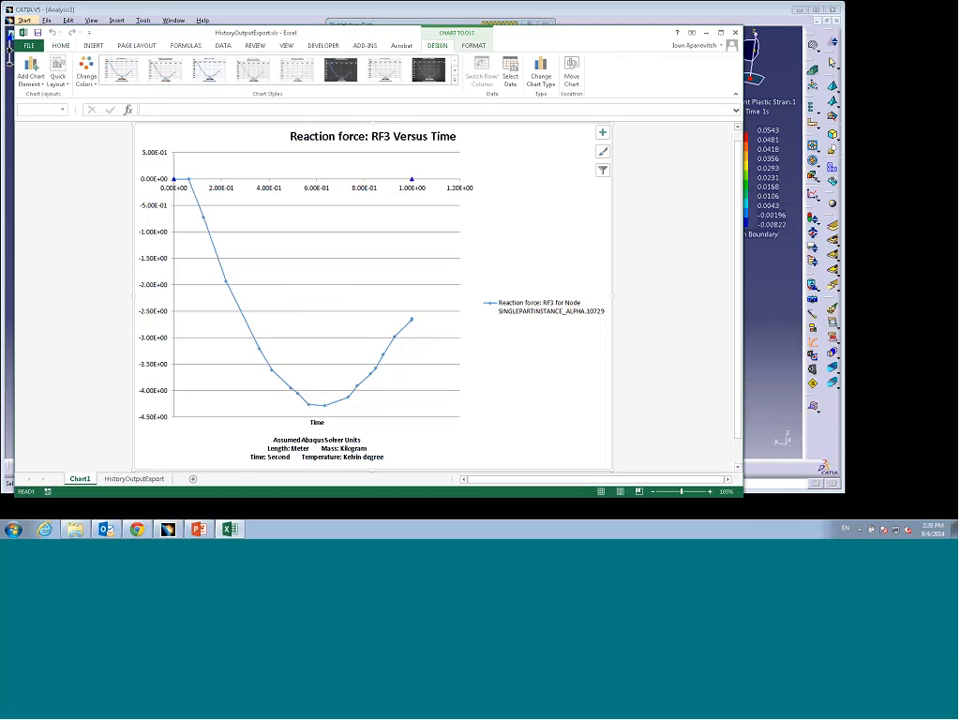
pyautogui.moveTo(543, 35); pyautogui.dragTo(463, 416)
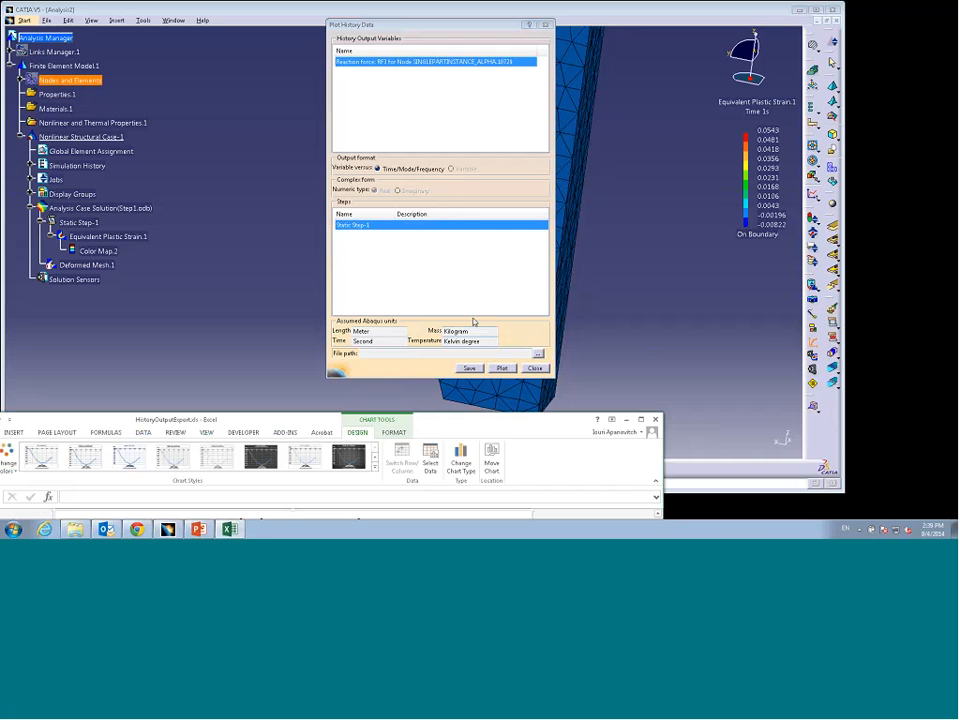
pyautogui.click(474, 322)
pyautogui.moveTo(547, 62); pyautogui.dragTo(726, 99)
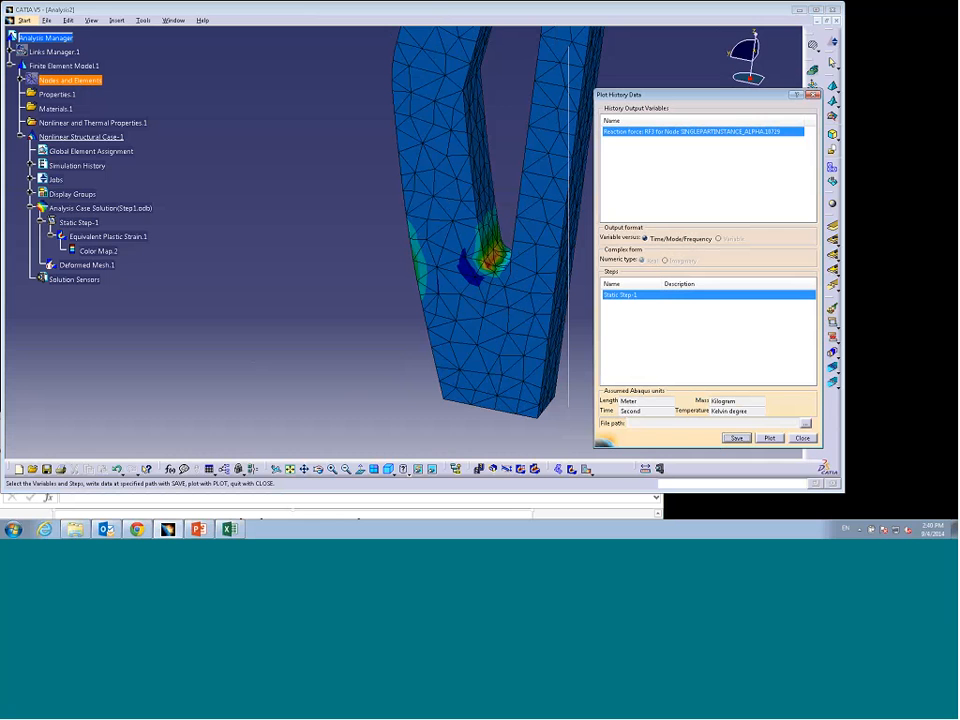
# Step: Examine the exported history data sheet for the peak reaction force value
pyautogui.click(628, 498)
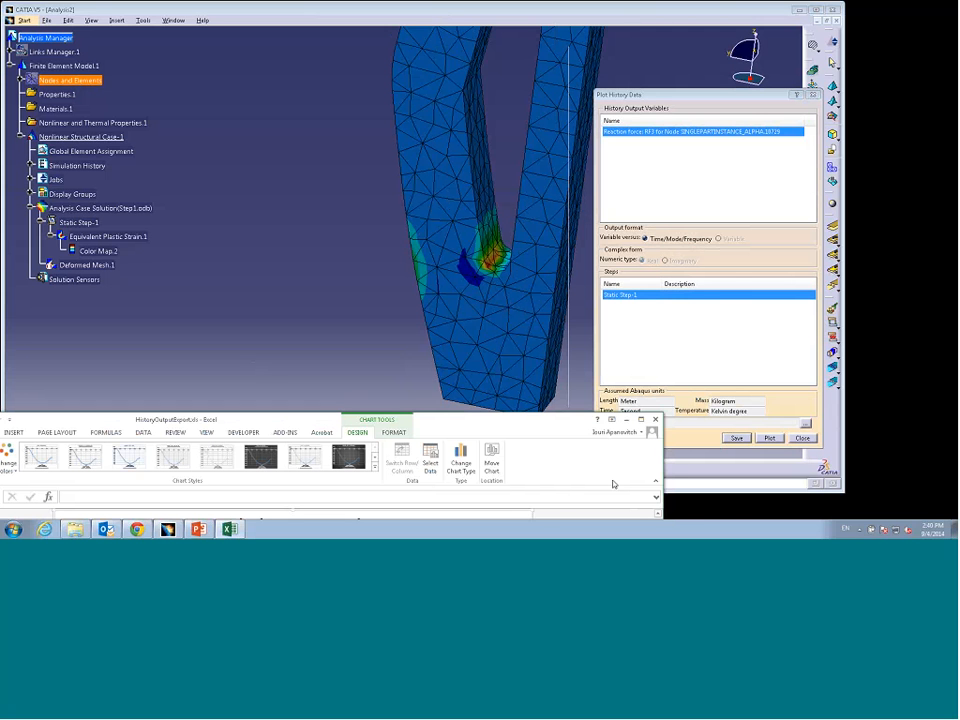
pyautogui.moveTo(523, 421); pyautogui.dragTo(599, 115)
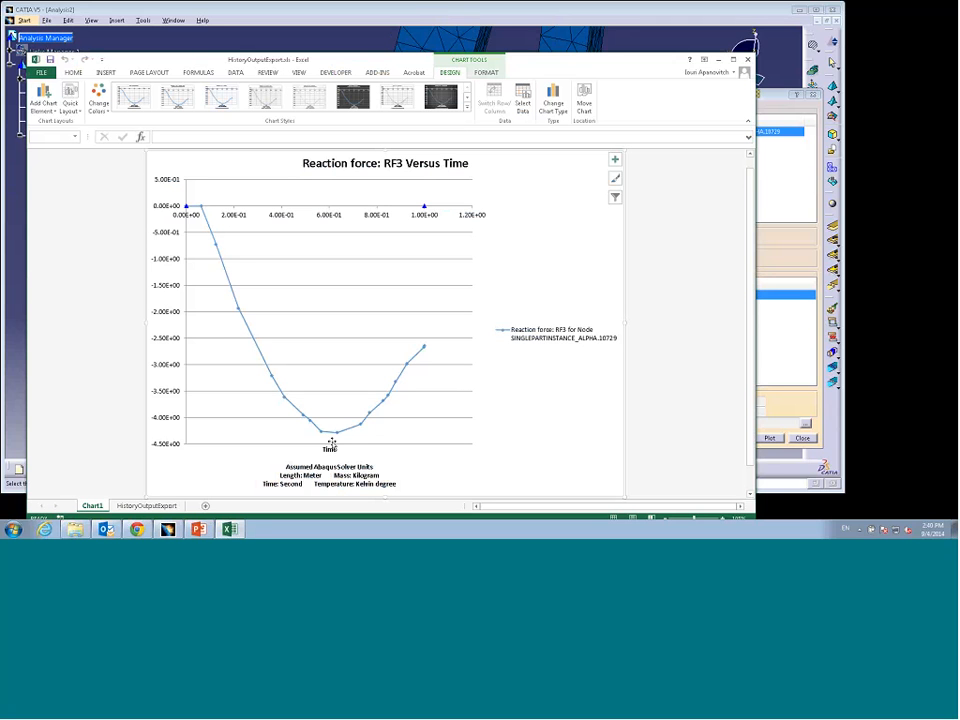
pyautogui.click(140, 506)
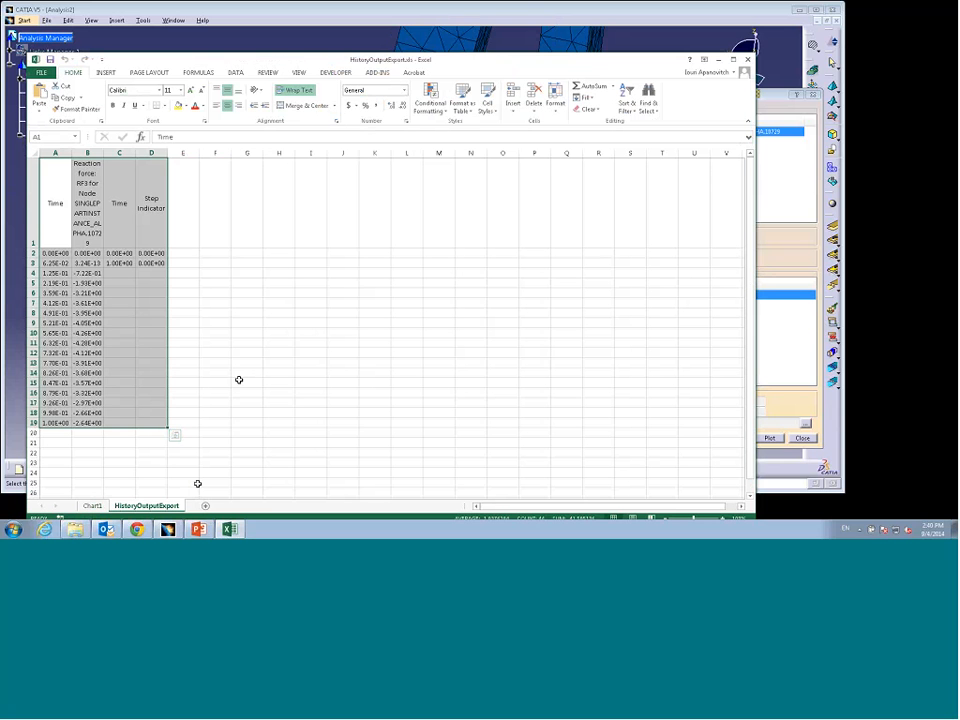
pyautogui.click(86, 333)
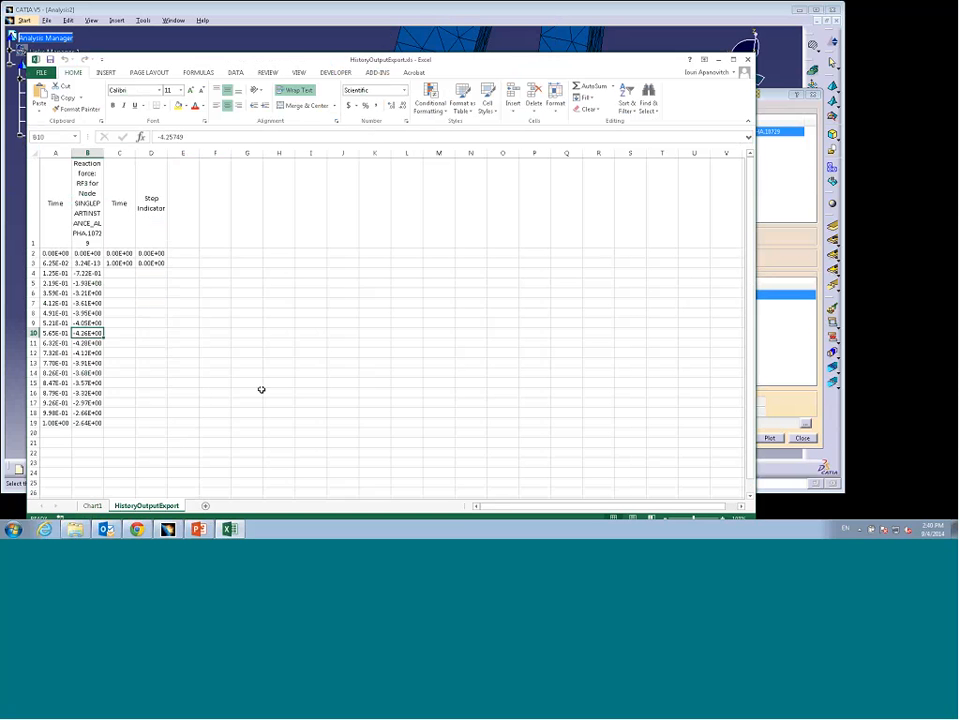
# Step: Close the exported Excel workbook without saving and close the Plot History Data dialog
pyautogui.click(747, 60)
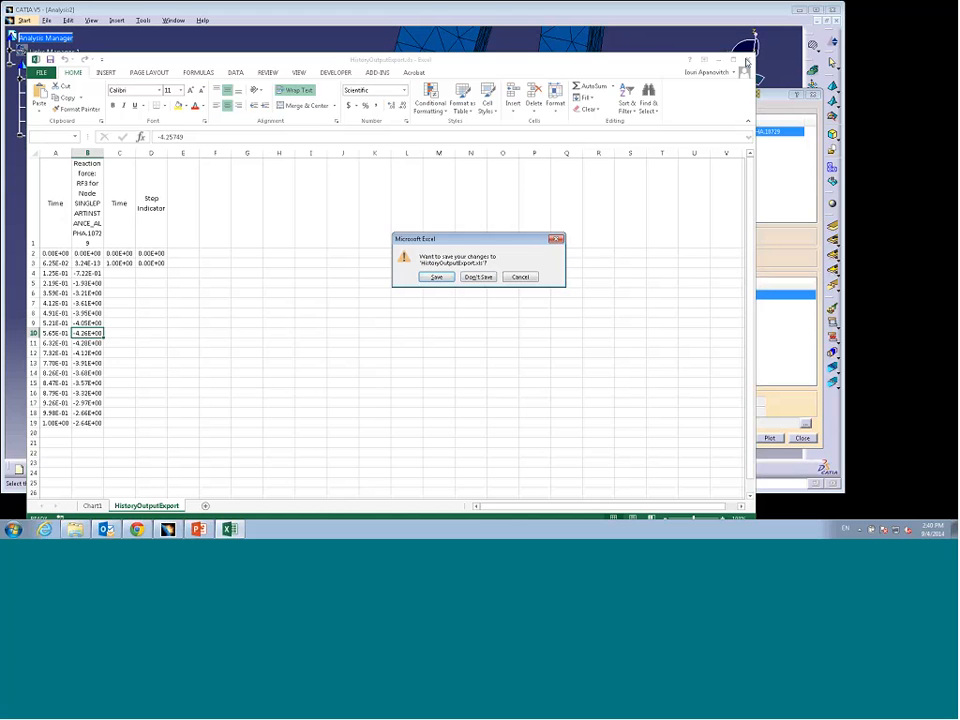
pyautogui.click(479, 278)
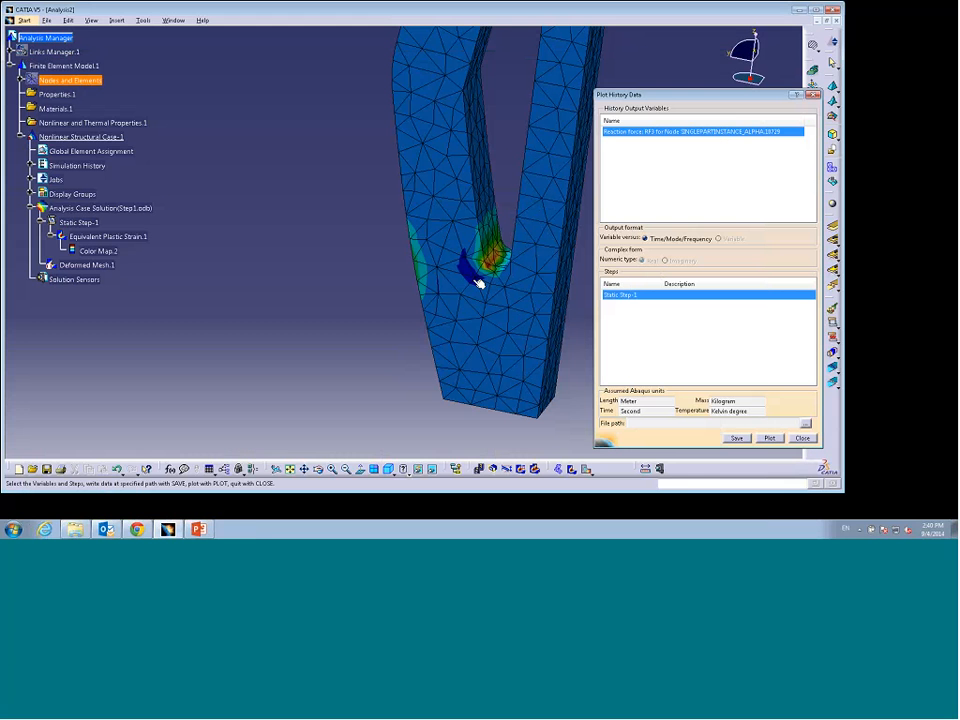
pyautogui.click(803, 438)
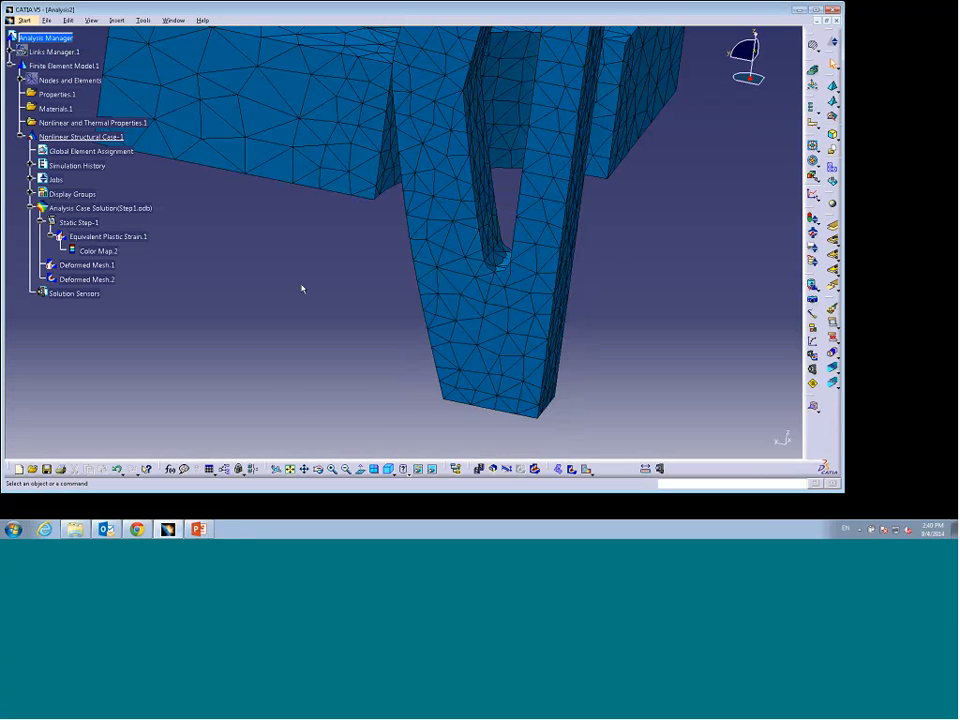
# Step: Close the results analysis document without saving its changes
pyautogui.moveTo(302, 289); pyautogui.dragTo(300, 348, button='middle')
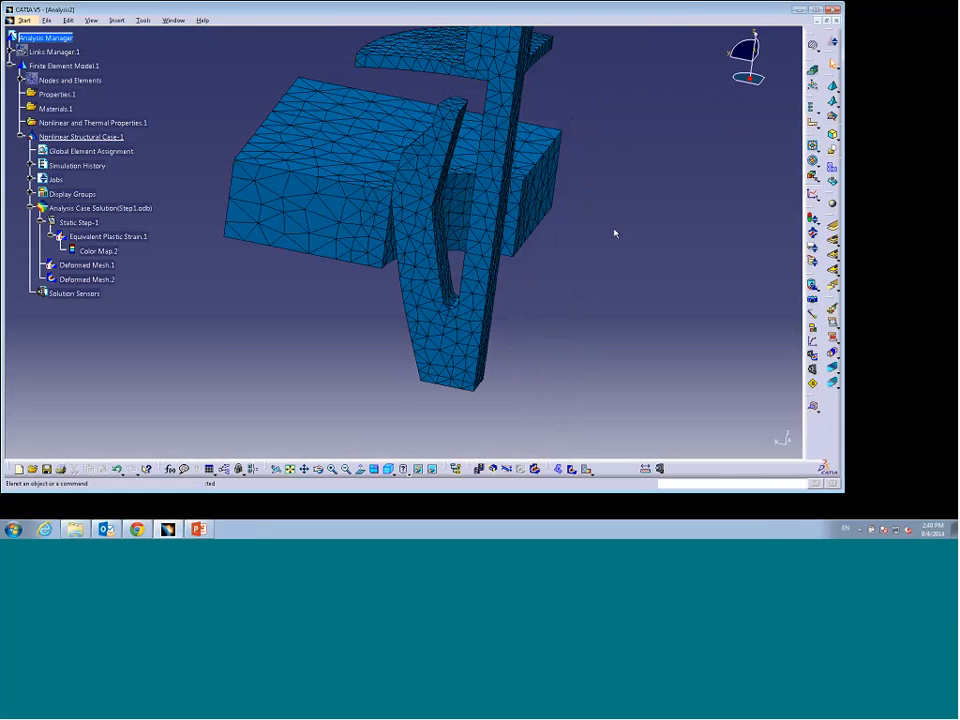
pyautogui.click(836, 20)
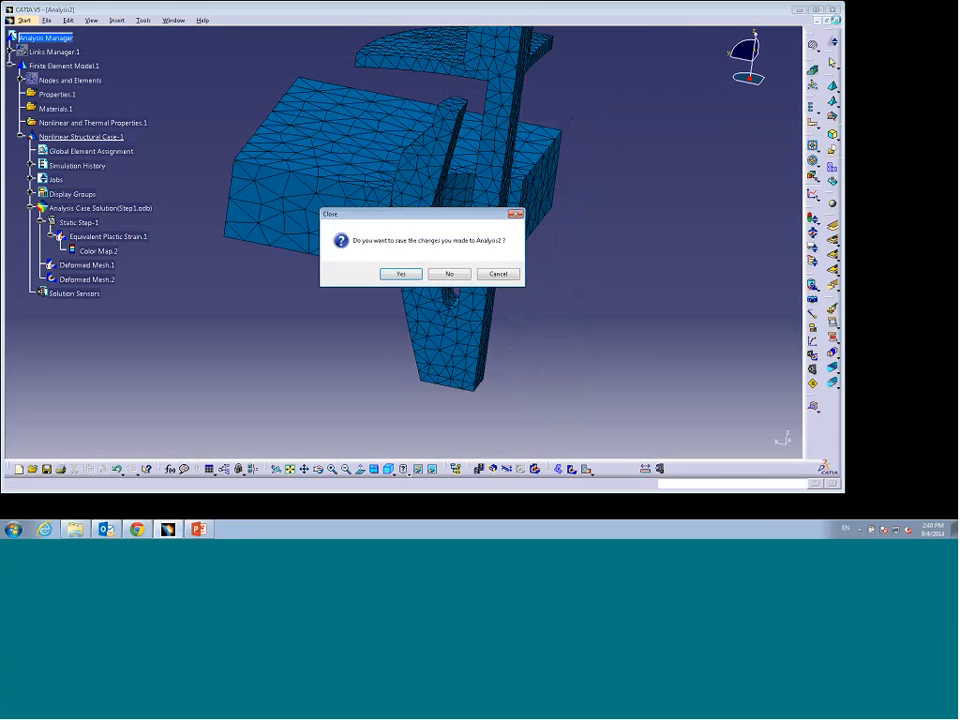
pyautogui.click(450, 274)
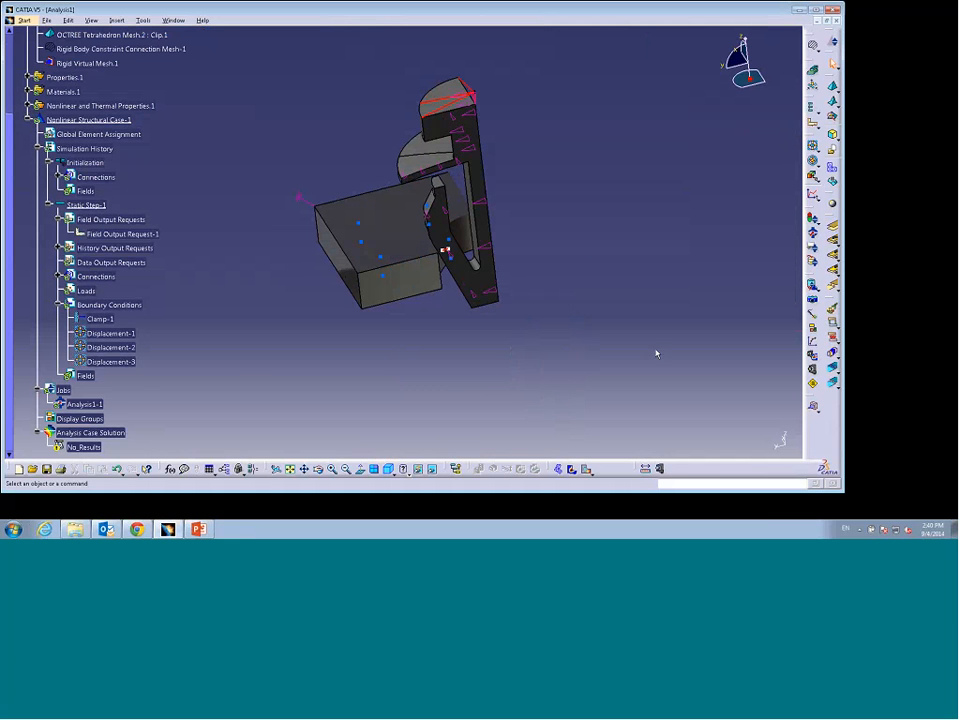
# Step: Insert a second general static step, Static Step-2, keeping the default step settings
pyautogui.keyDown('ctrl'); pyautogui.moveTo(259, 230); pyautogui.dragTo(259, 251, button='middle'); pyautogui.keyUp('ctrl')
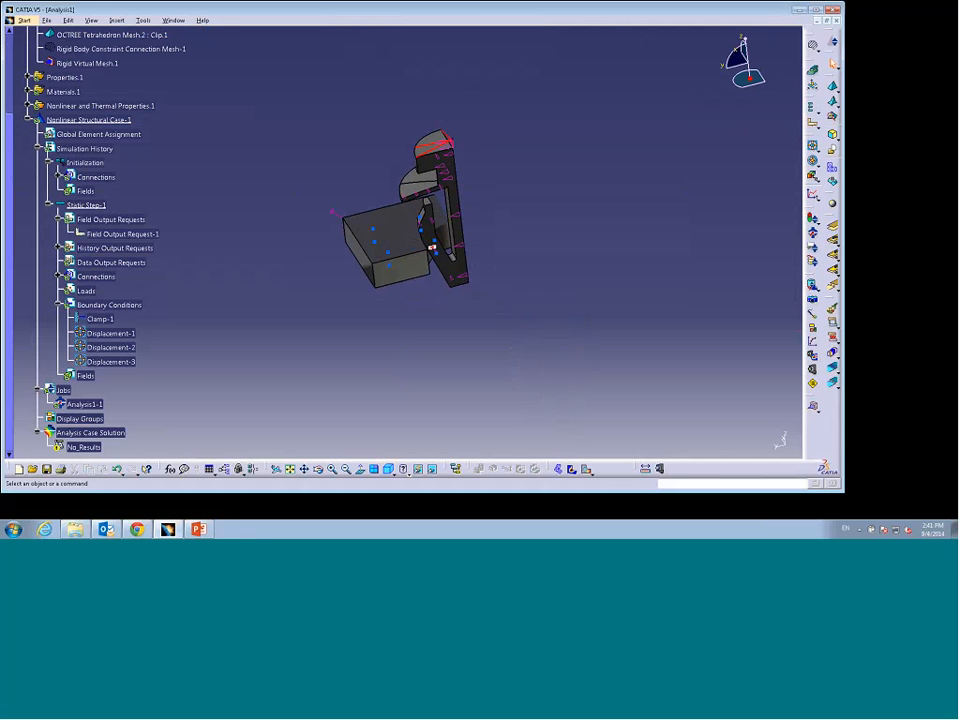
pyautogui.click(812, 108)
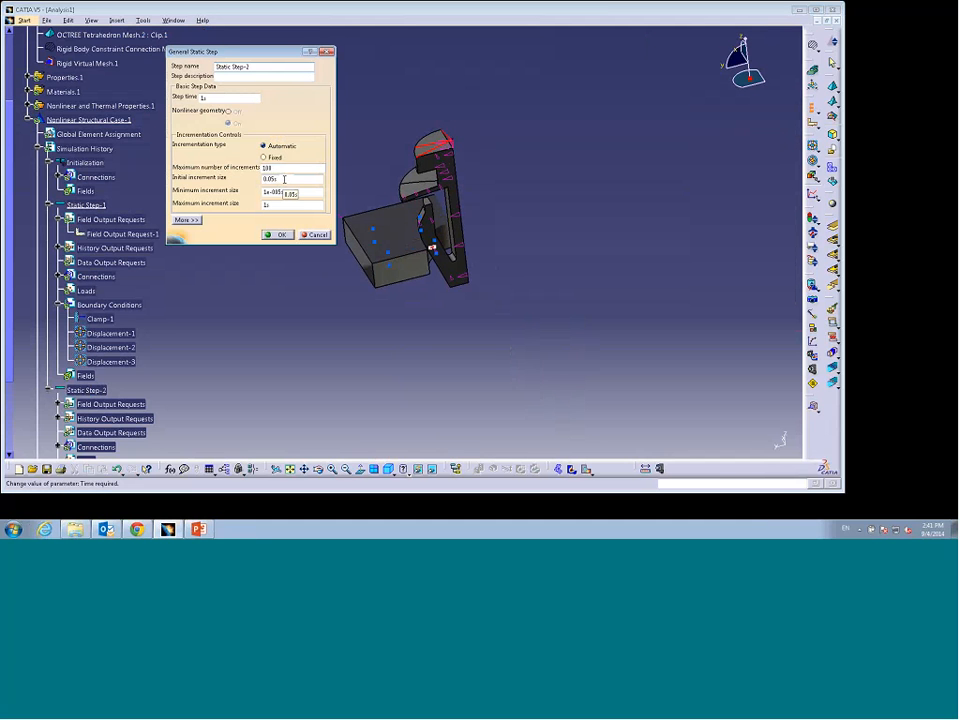
pyautogui.click(276, 234)
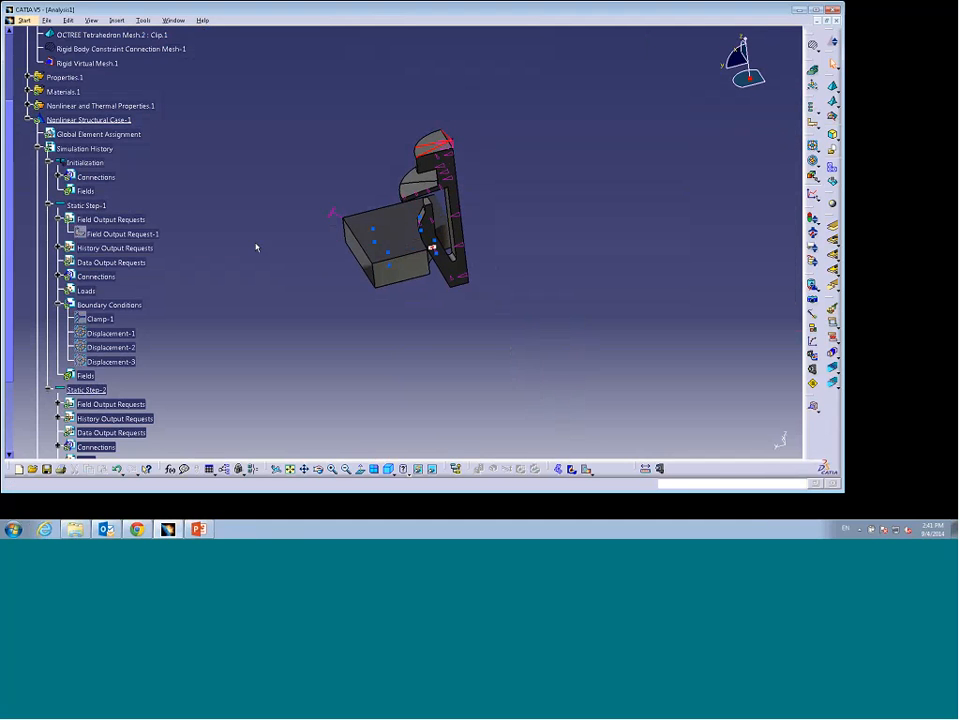
# Step: Expand Static Step-2's output requests and connections to review their contents
pyautogui.moveTo(8, 195); pyautogui.dragTo(7, 246)
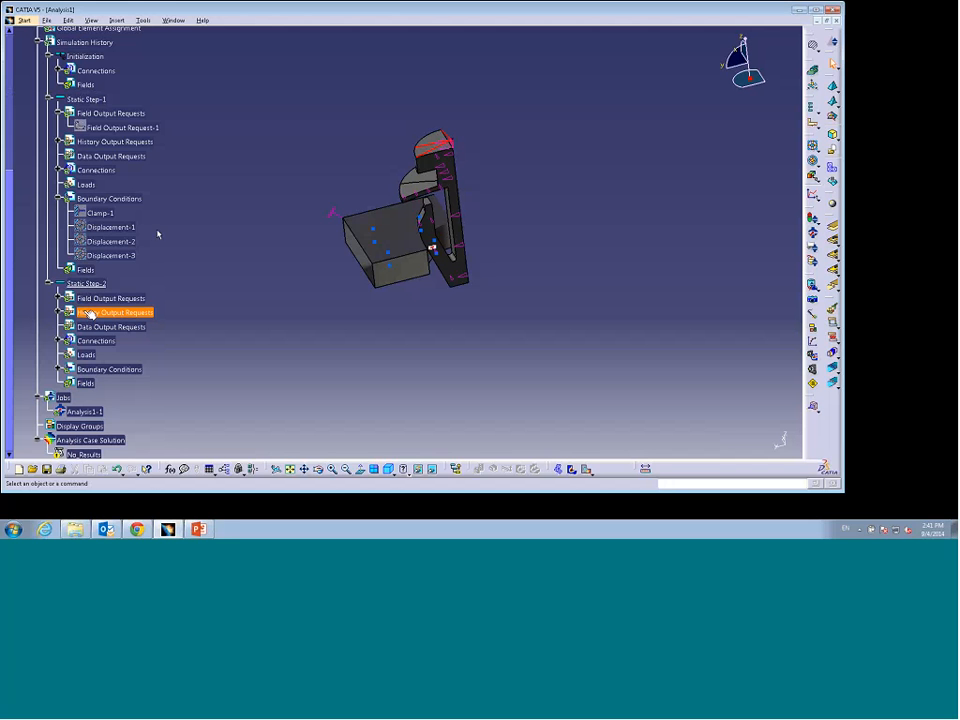
pyautogui.click(59, 298)
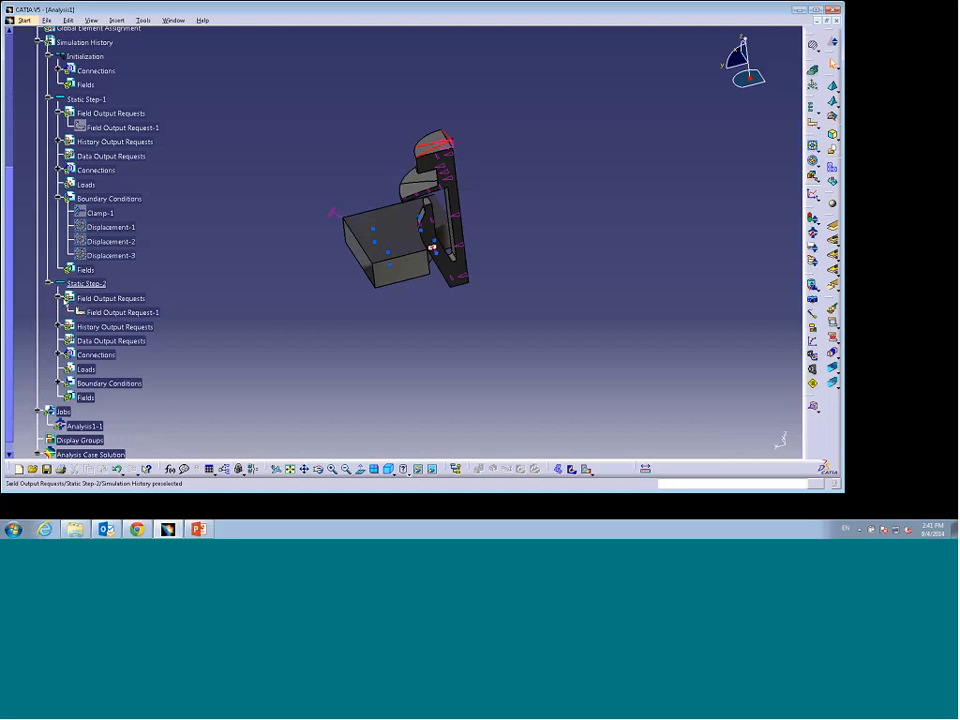
pyautogui.click(59, 298)
pyautogui.click(58, 312)
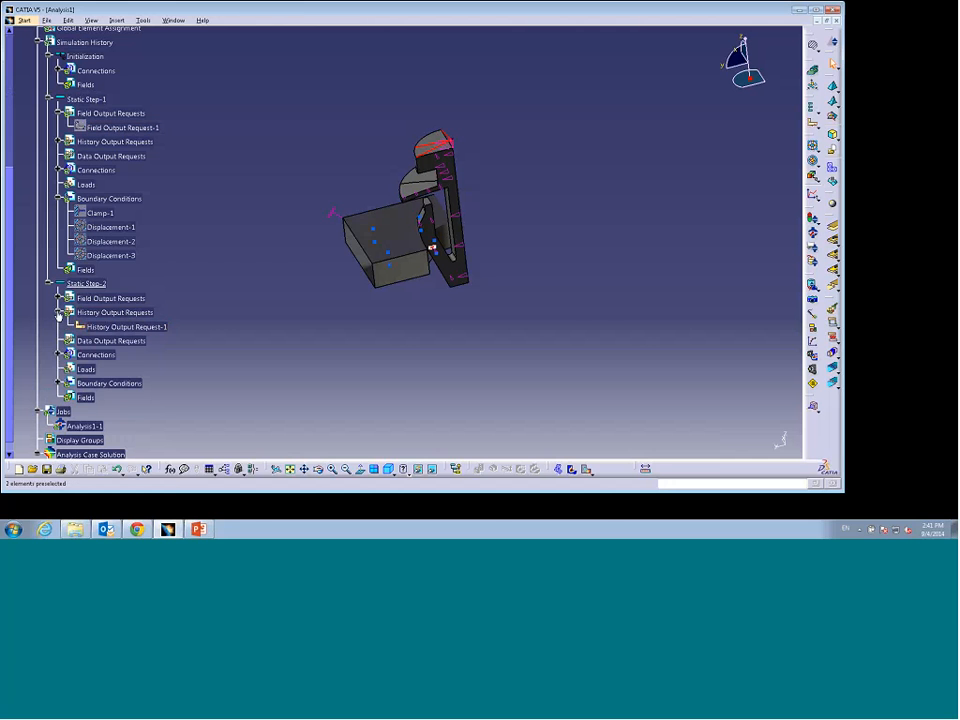
pyautogui.click(58, 312)
pyautogui.click(57, 340)
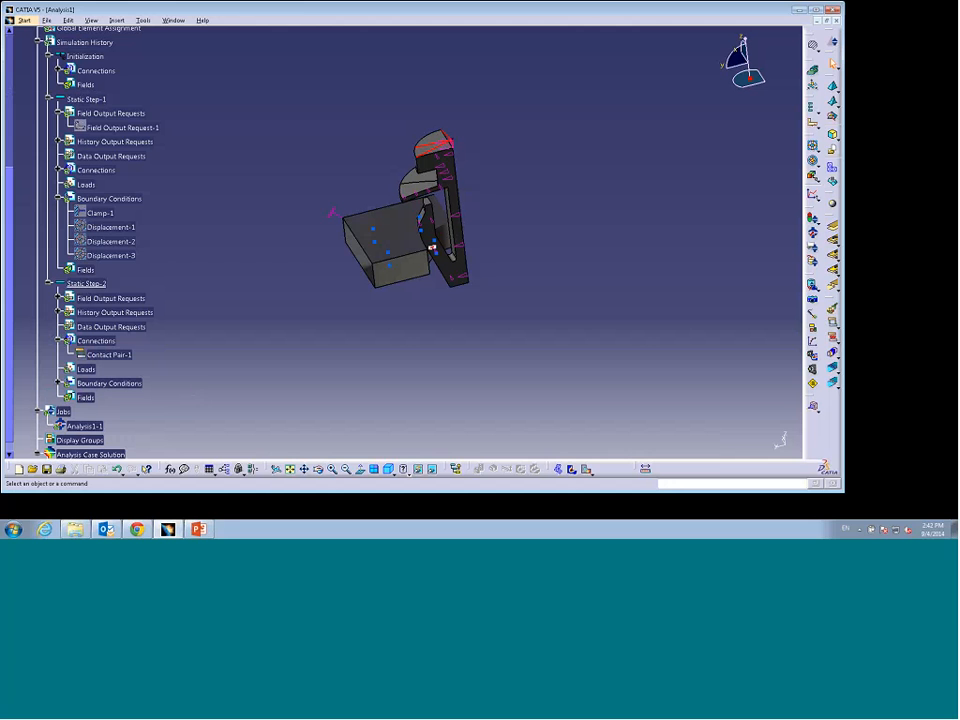
# Step: Create a mechanical connection behavior with Penalty friction and a friction coefficient of 0.1
pyautogui.click(812, 71)
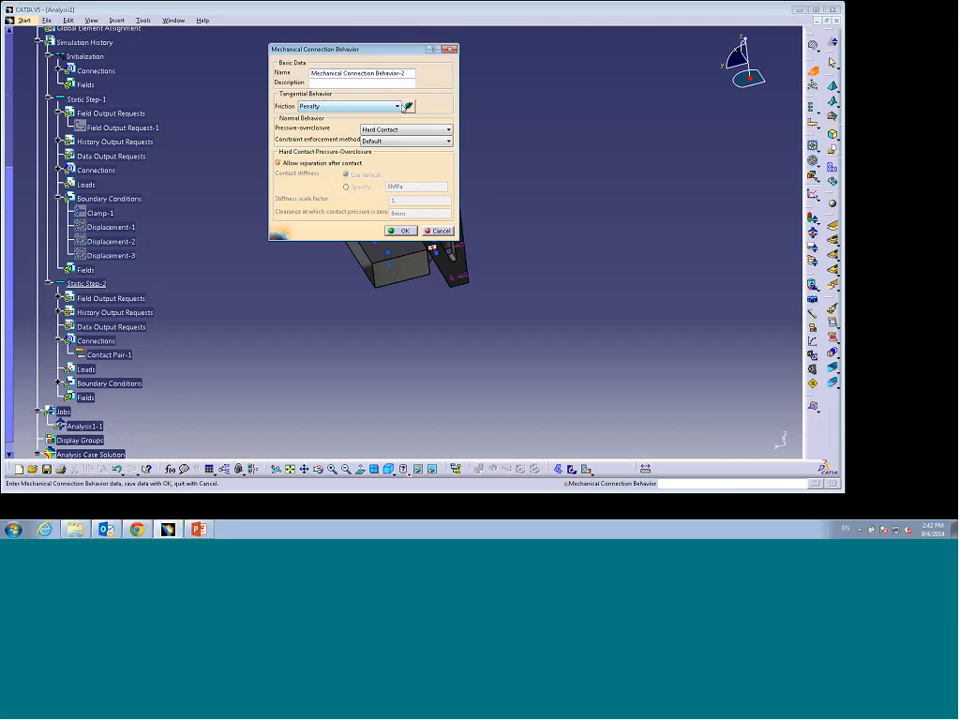
pyautogui.click(406, 106)
pyautogui.click(358, 151)
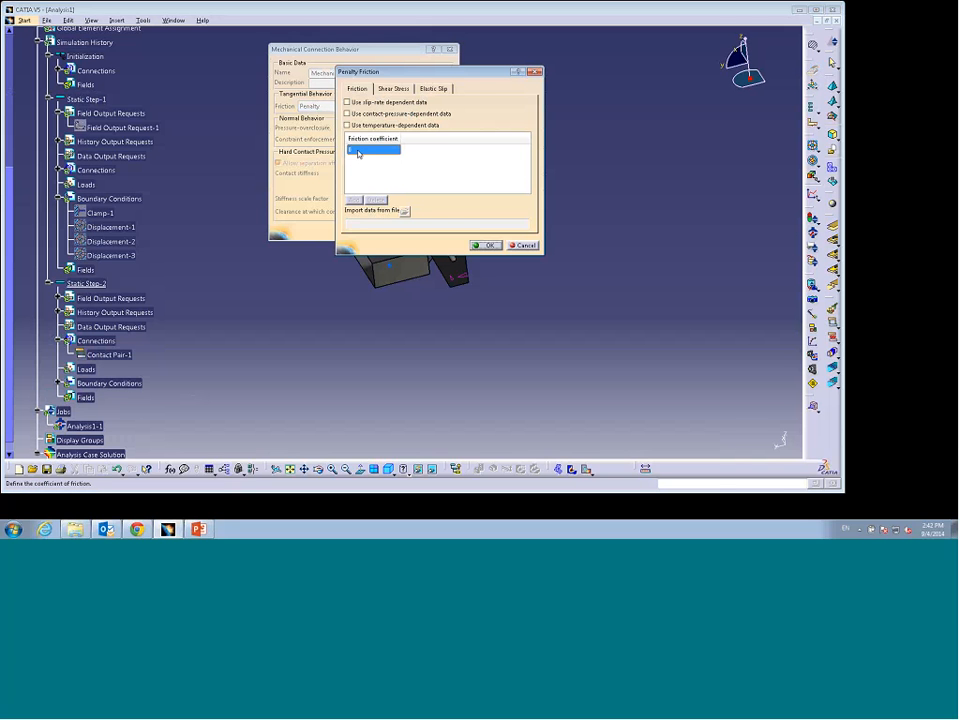
pyautogui.click(358, 152)
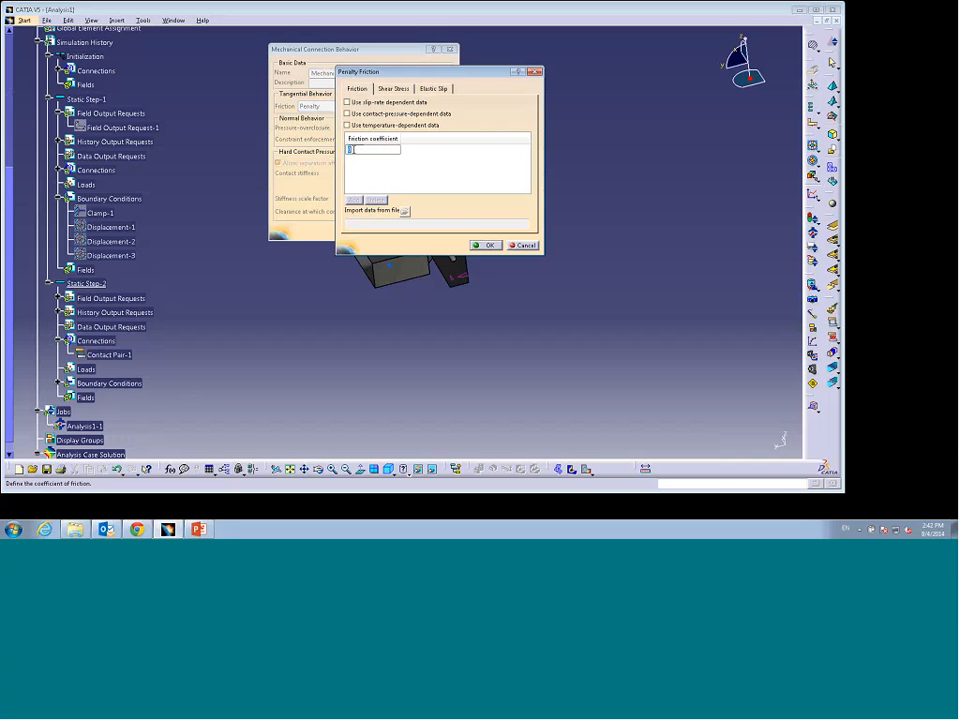
pyautogui.write('0.1')
pyautogui.click(488, 245)
pyautogui.click(401, 230)
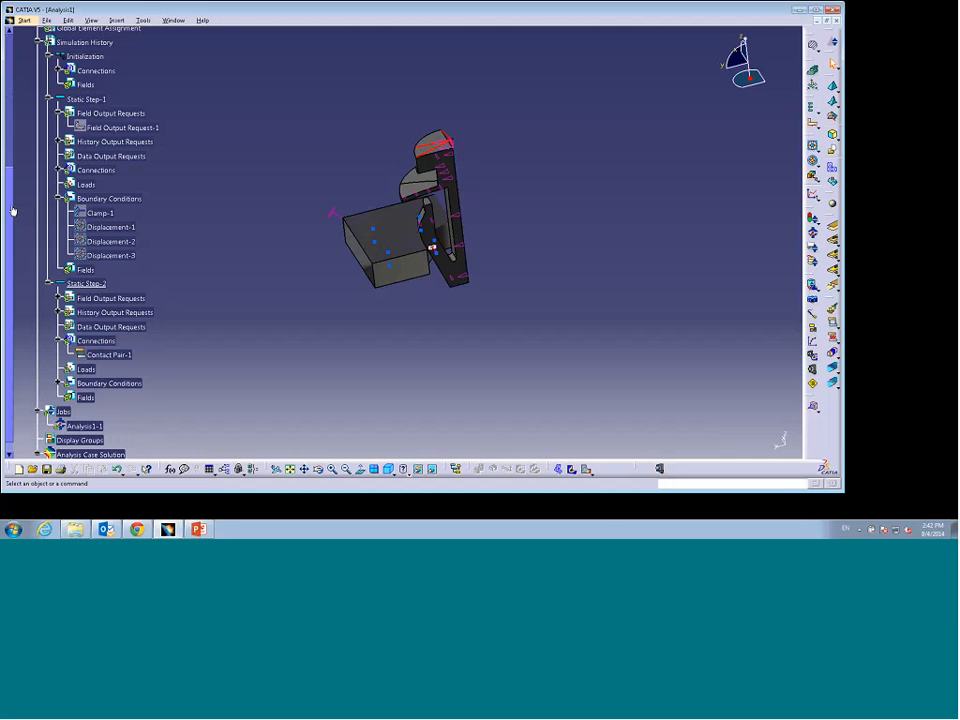
# Step: Assign Mechanical Connection Behavior-2 as the connection behavior of Contact Pair-1 in Static Step-2
pyautogui.scroll(-1, 60, 210)
pyautogui.click(110, 342)
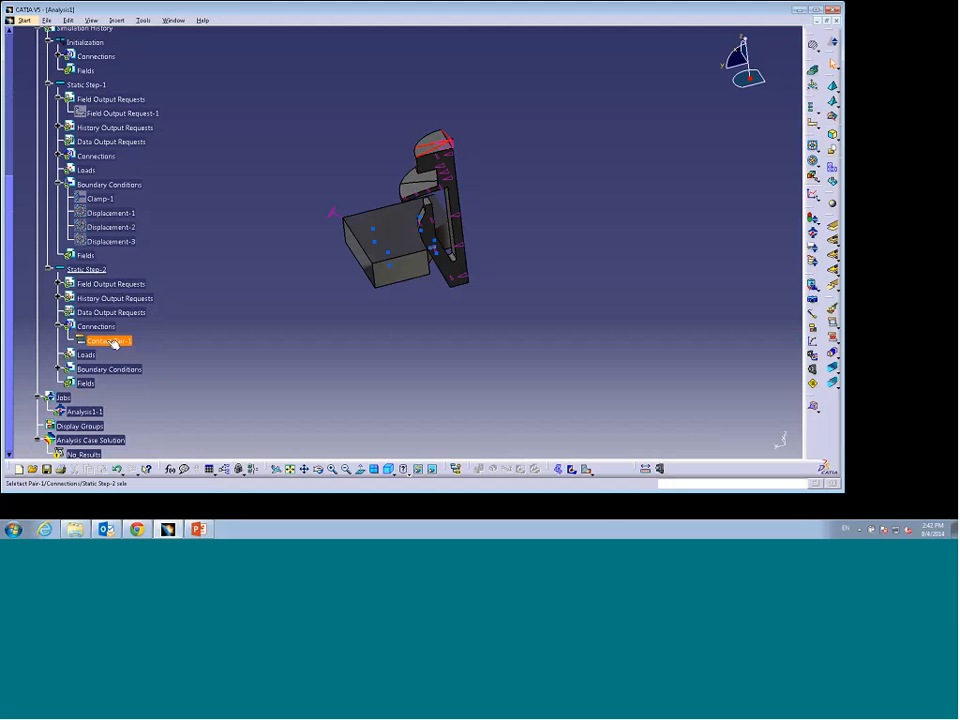
pyautogui.doubleClick(112, 342)
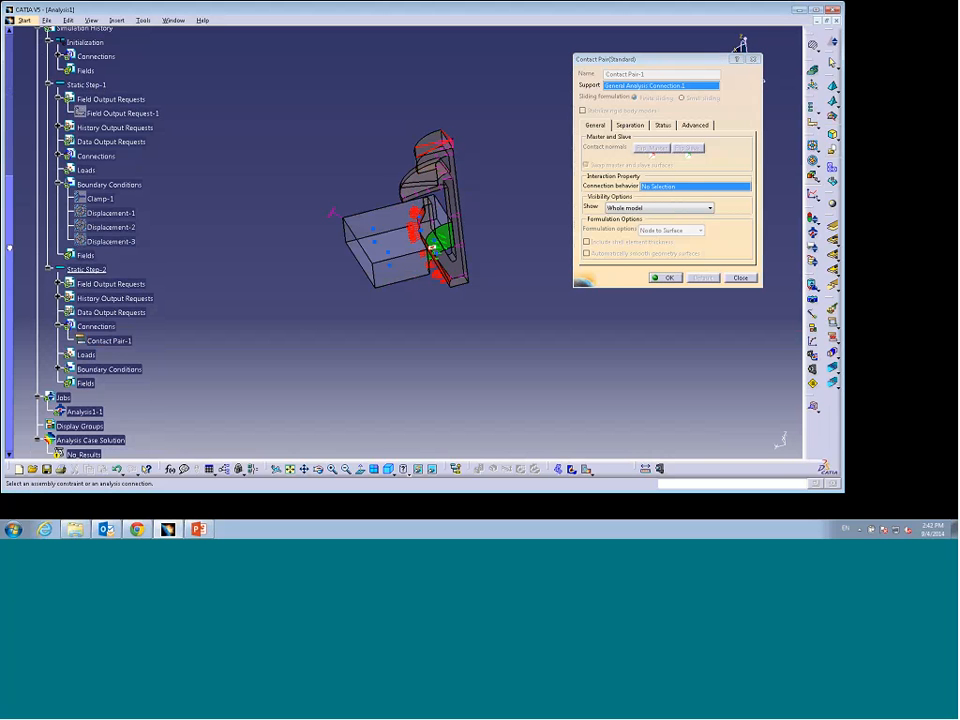
pyautogui.scroll(5, 40, 197)
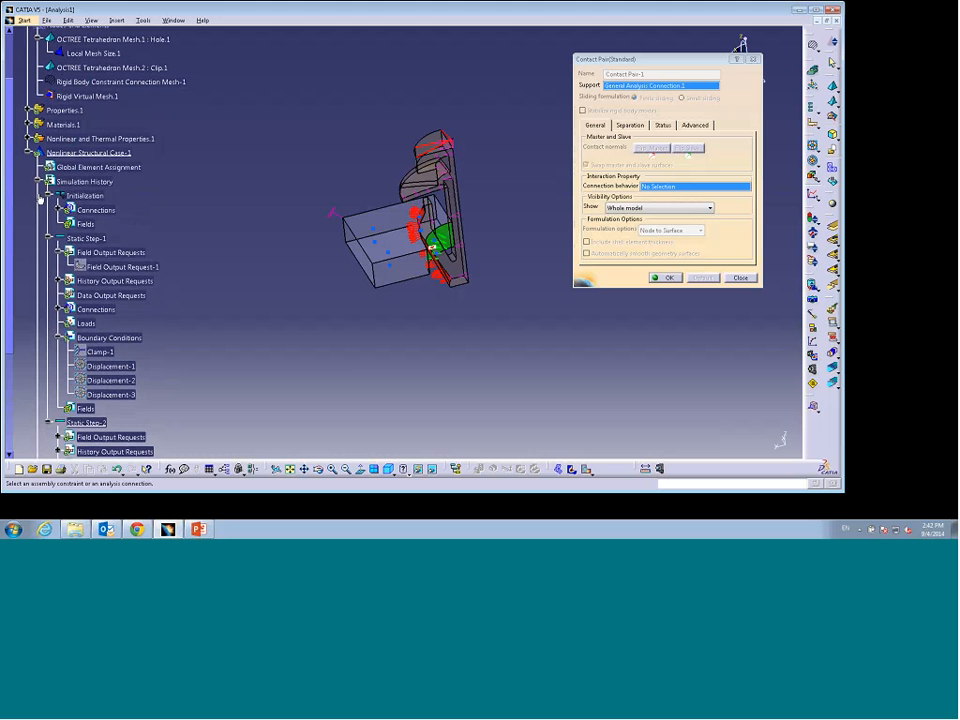
pyautogui.click(28, 139)
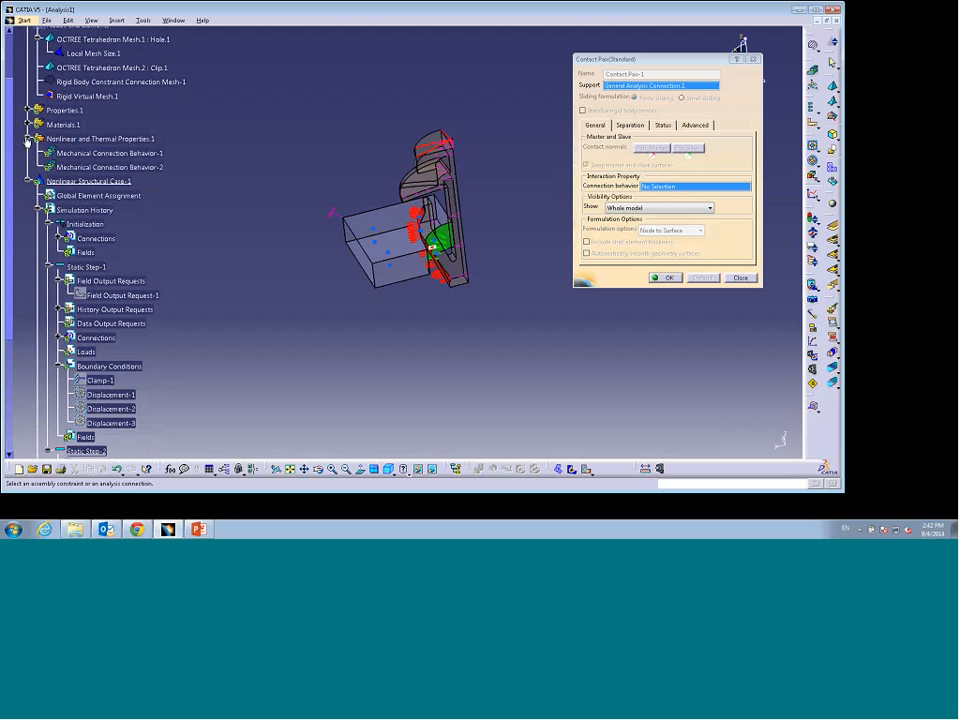
pyautogui.click(115, 168)
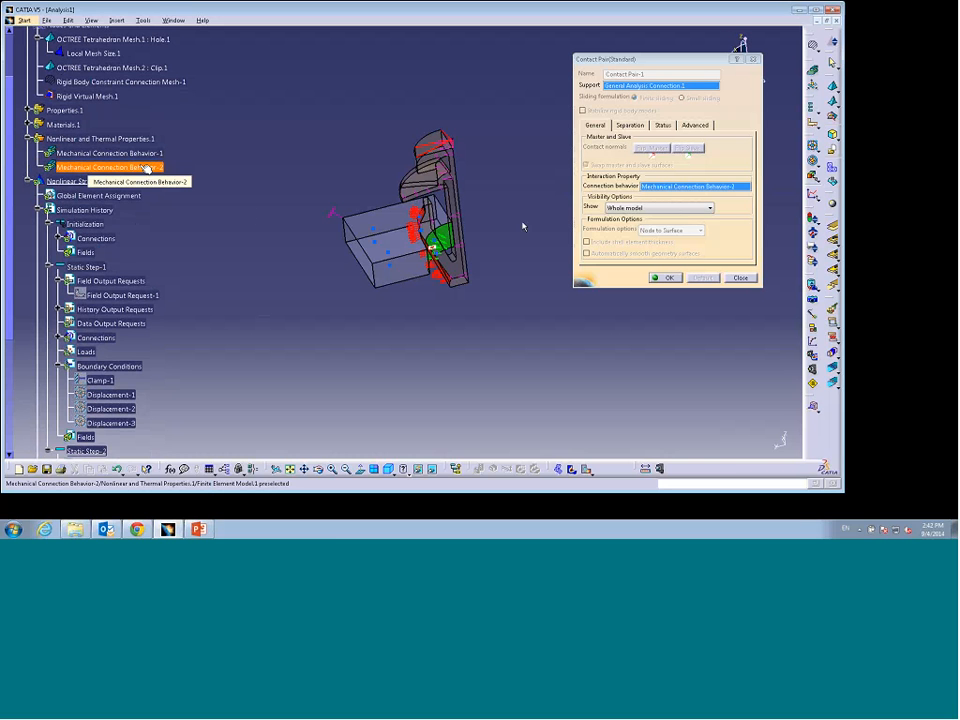
pyautogui.click(667, 278)
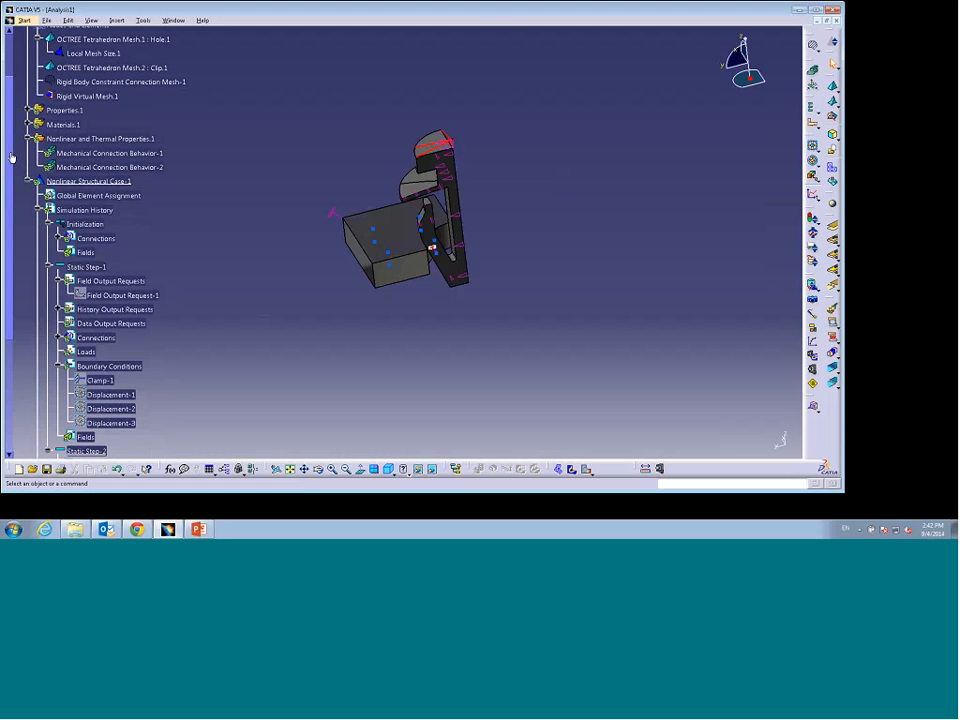
# Step: Set the U3 translation of Displacement-3 in Static Step-2 to -6.25 mm
pyautogui.moveTo(12, 158); pyautogui.dragTo(9, 271)
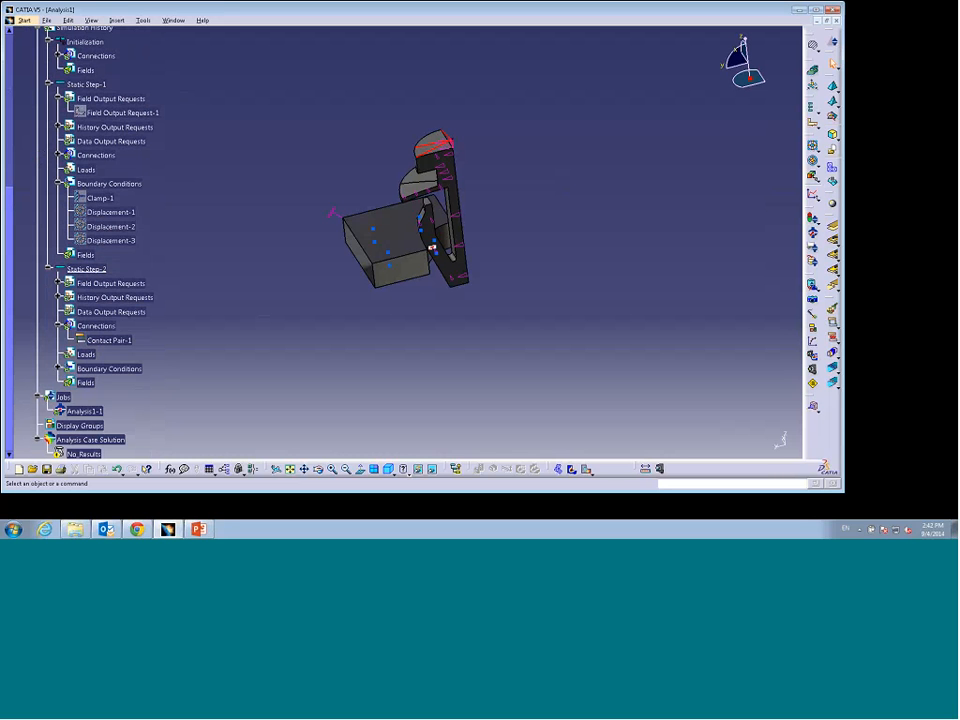
pyautogui.click(58, 369)
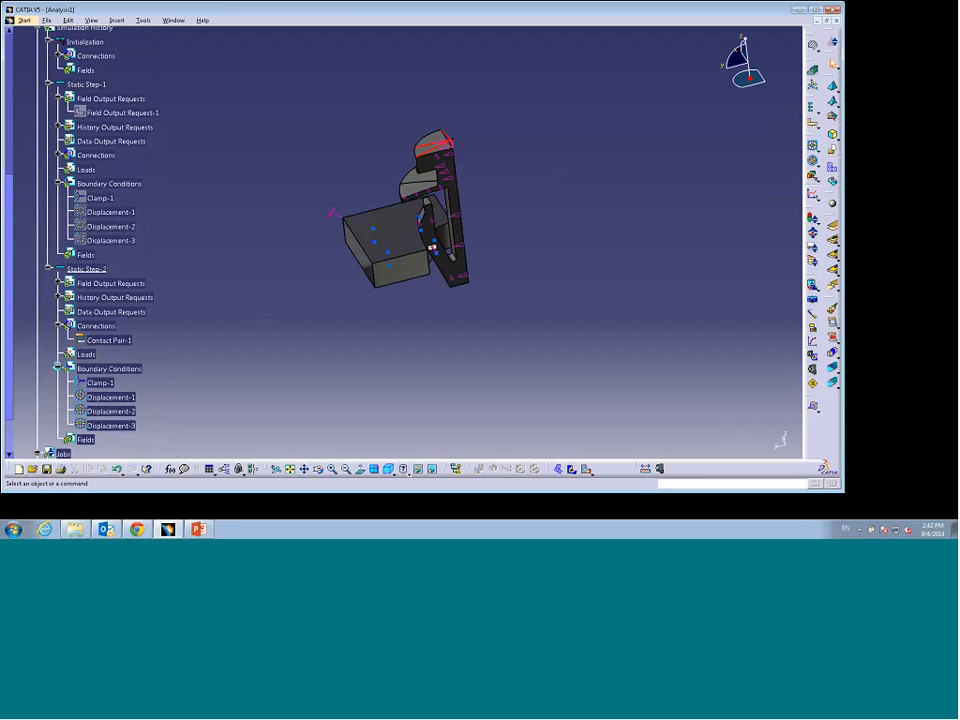
pyautogui.moveTo(7, 316); pyautogui.dragTo(5, 356)
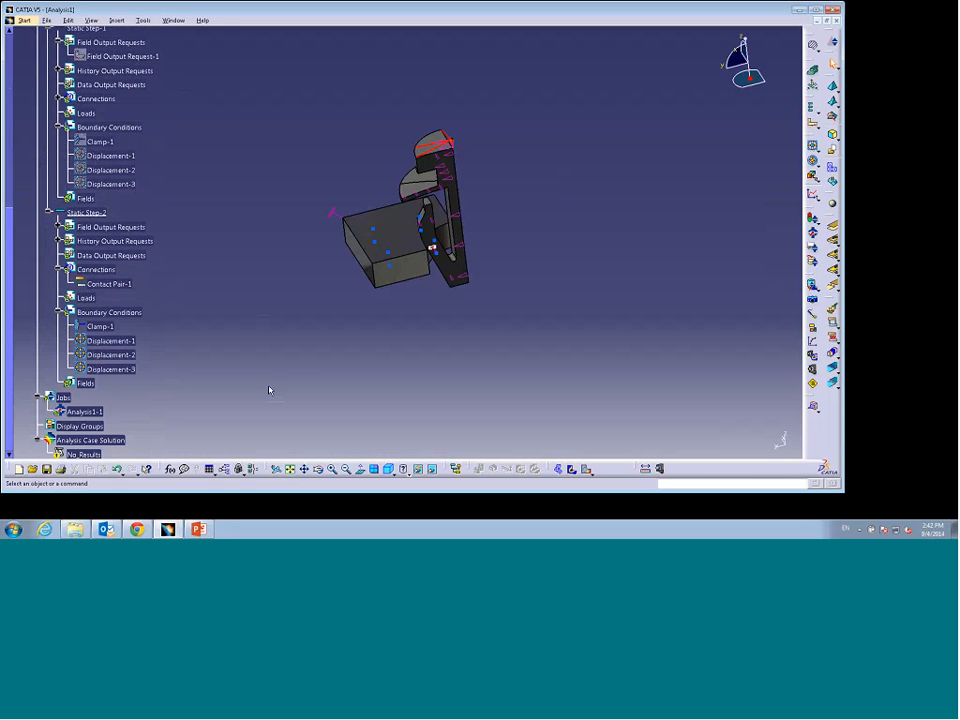
pyautogui.click(131, 371)
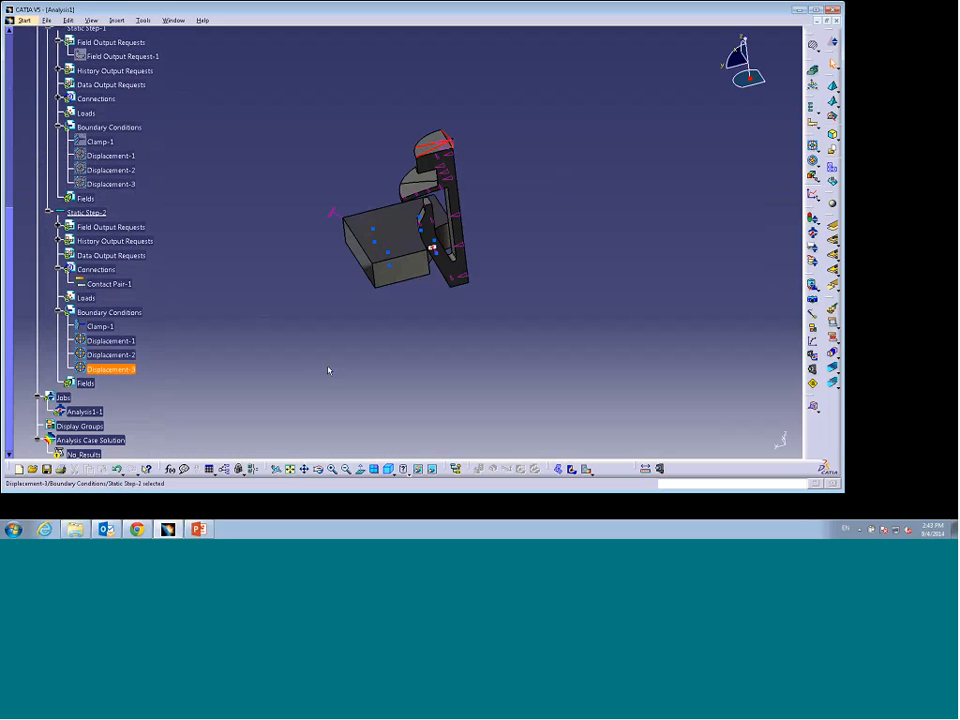
pyautogui.click(444, 378)
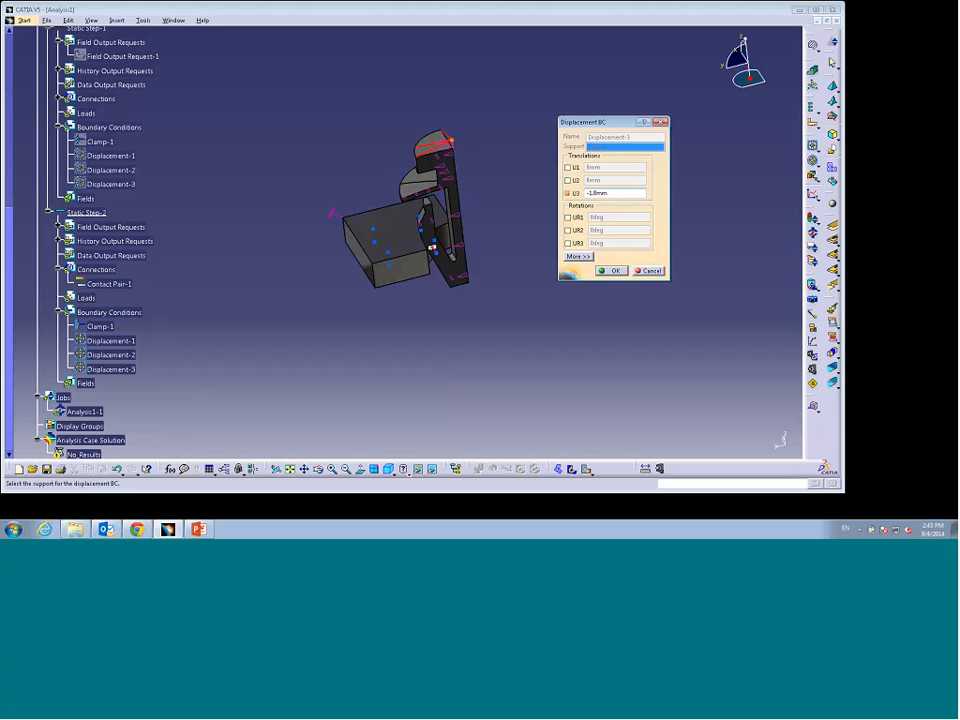
pyautogui.click(612, 193)
pyautogui.write('-6.25')
pyautogui.click(613, 271)
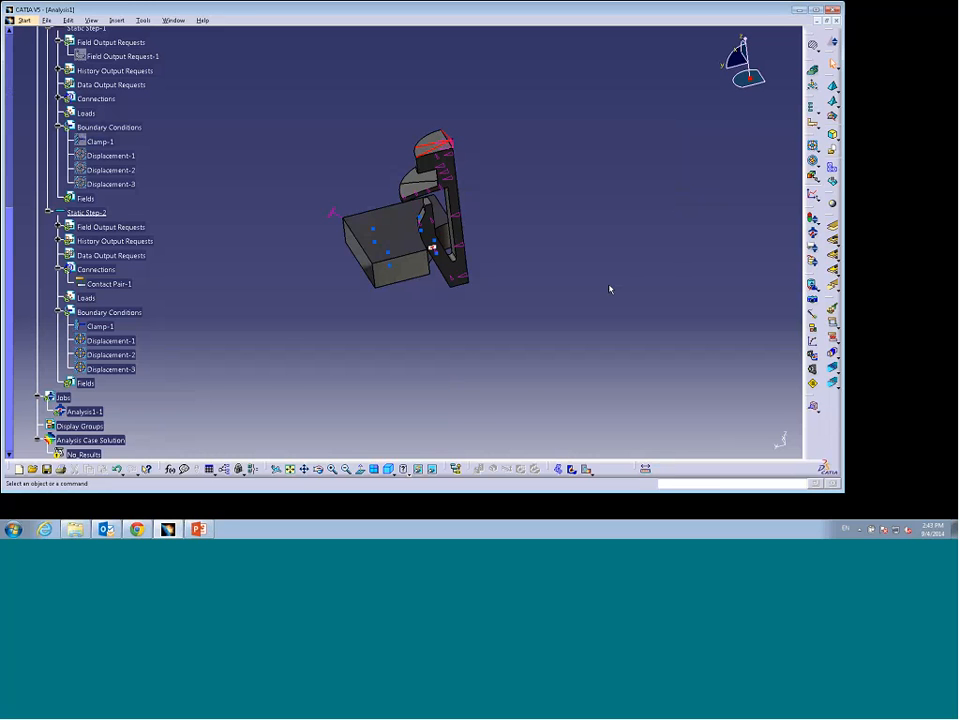
# Step: Review the presentation slide describing the three-step simulation history for the clip insertion
pyautogui.moveTo(411, 328); pyautogui.dragTo(429, 333, button='middle')
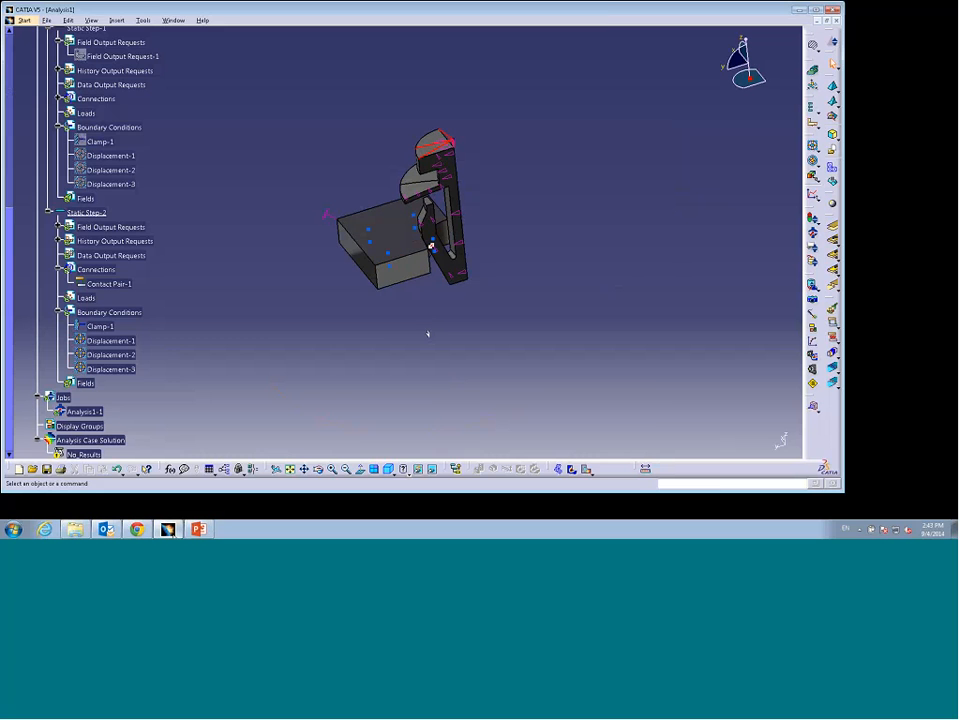
pyautogui.click(202, 531)
pyautogui.scroll(-1, 143, 250)
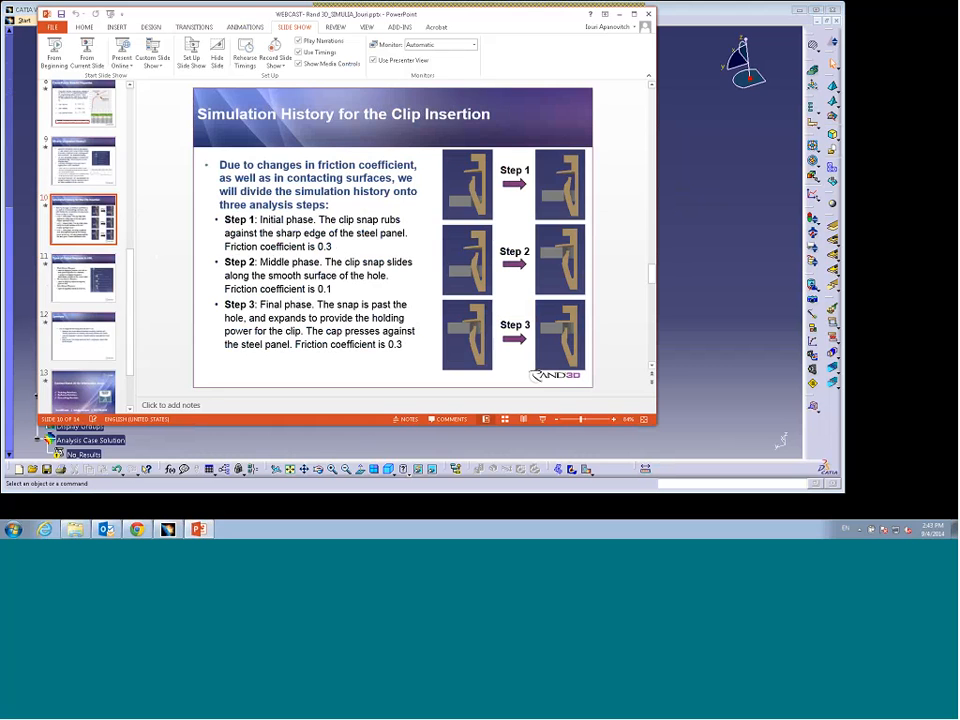
pyautogui.click(619, 14)
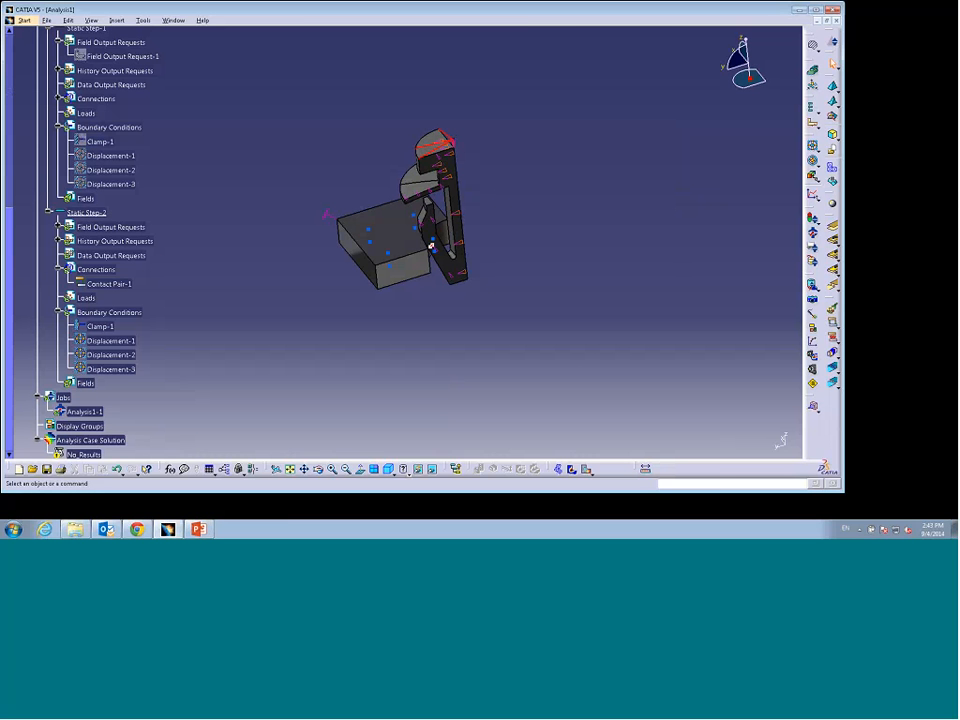
# Step: Insert a third general static step with default settings and assign Mechanical Connection Behavior-1 to its Contact Pair-1
pyautogui.click(811, 112)
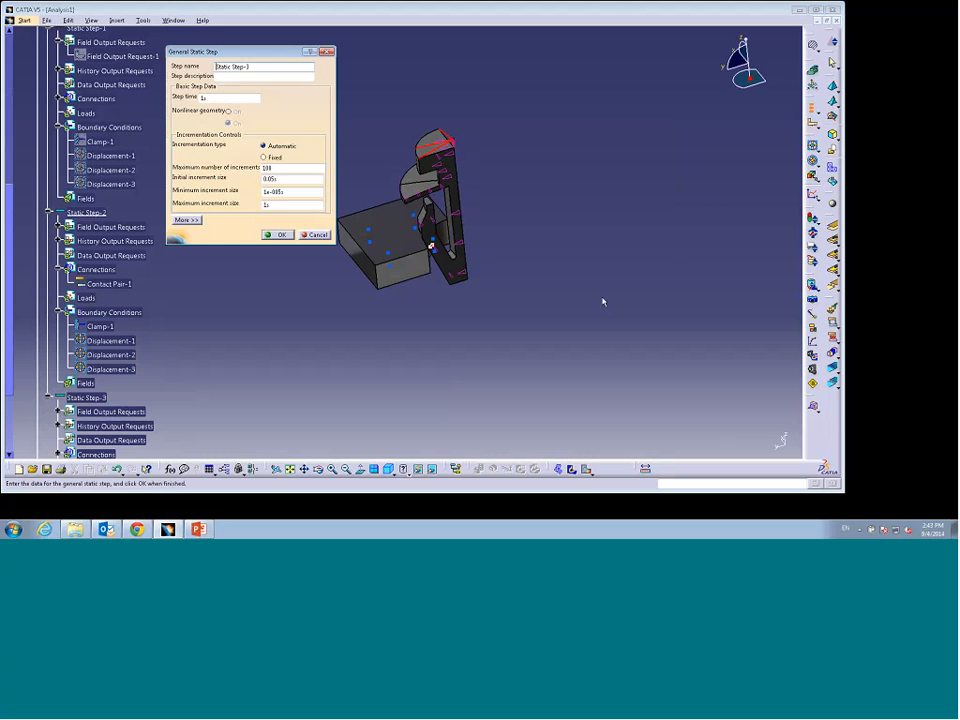
pyautogui.click(277, 234)
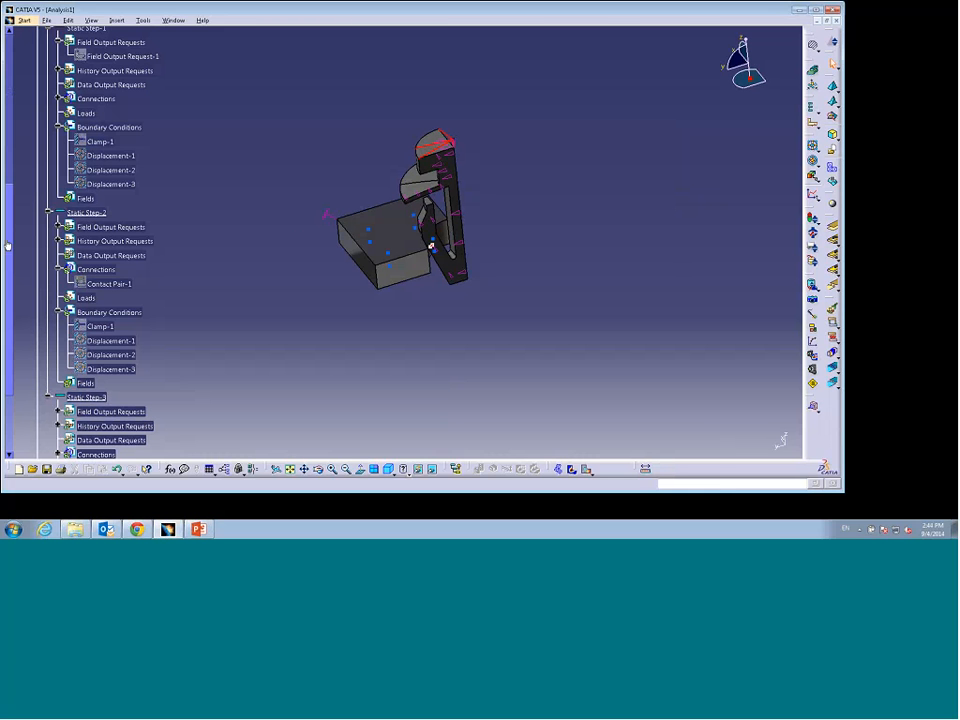
pyautogui.moveTo(8, 245); pyautogui.dragTo(8, 308)
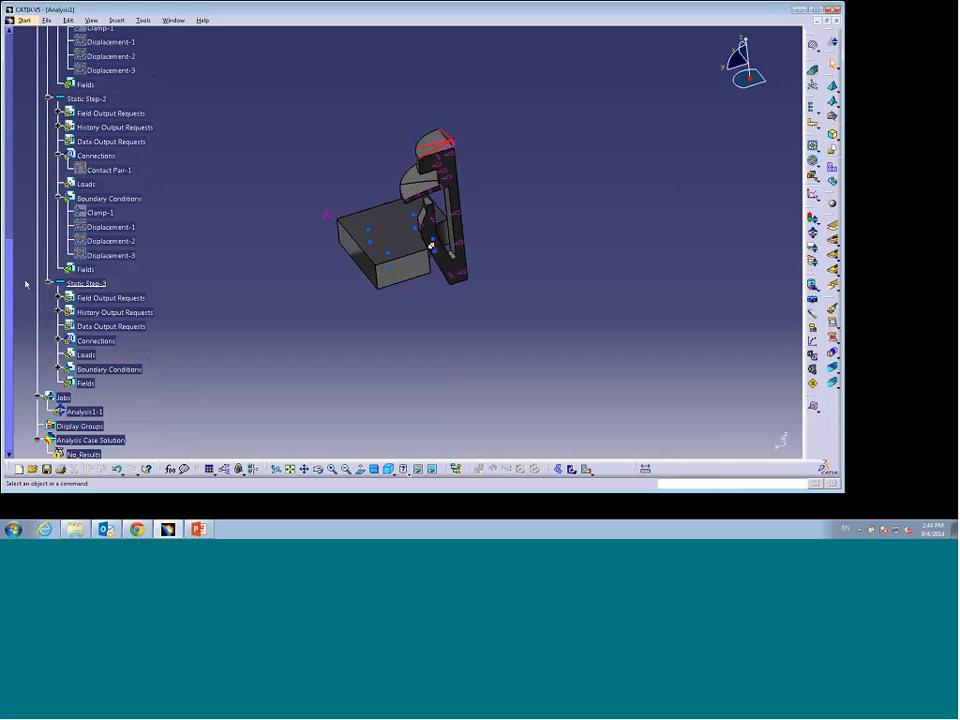
pyautogui.click(58, 342)
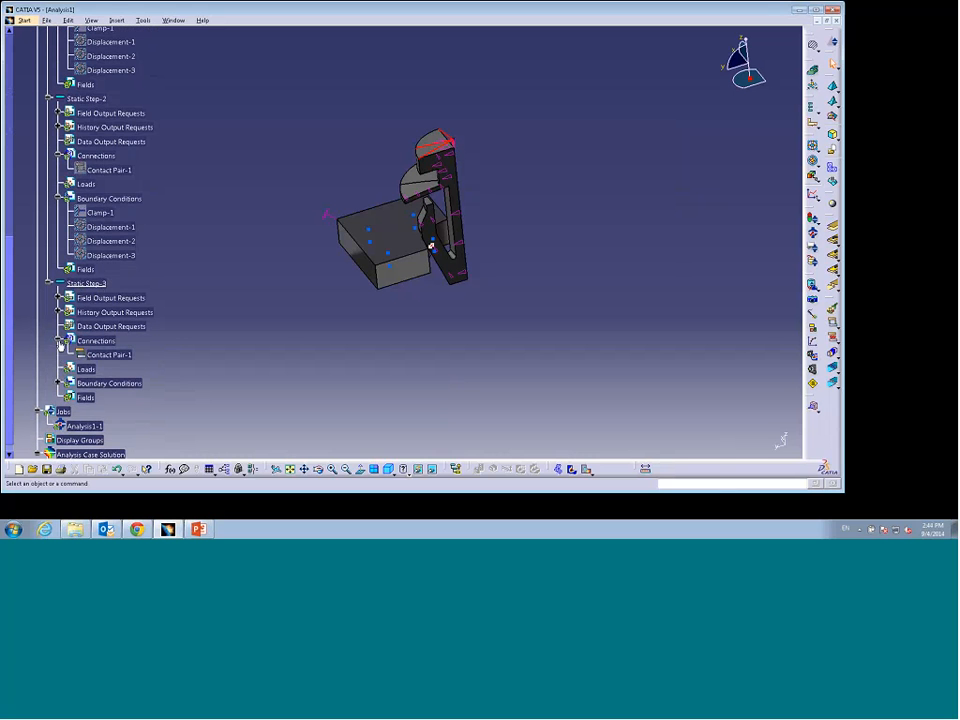
pyautogui.doubleClick(104, 354)
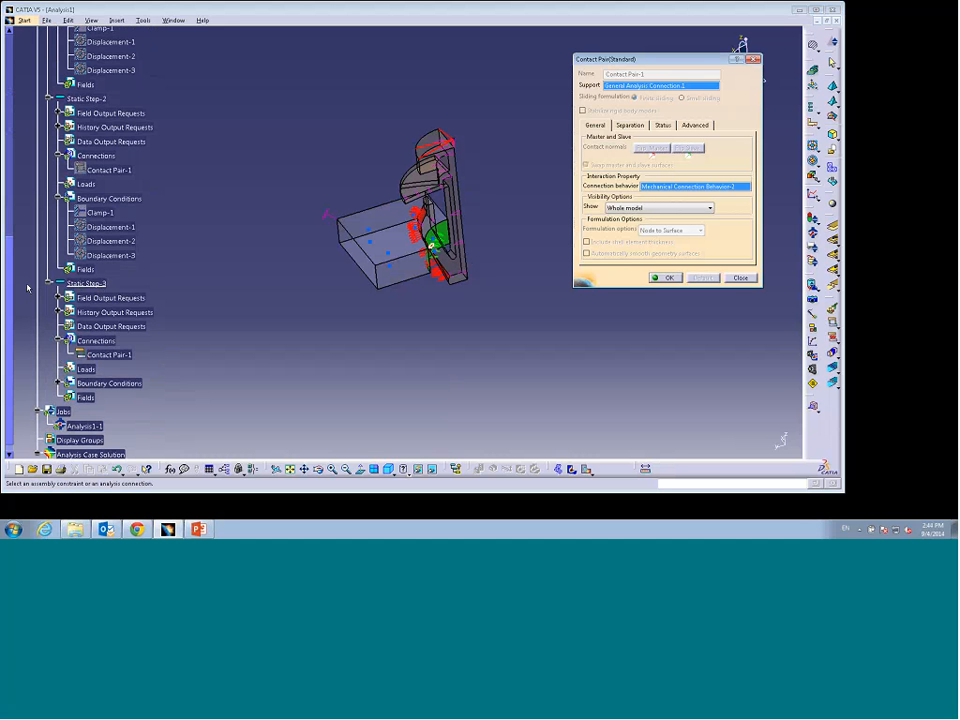
pyautogui.moveTo(9, 290); pyautogui.dragTo(1, 152)
pyautogui.click(106, 89)
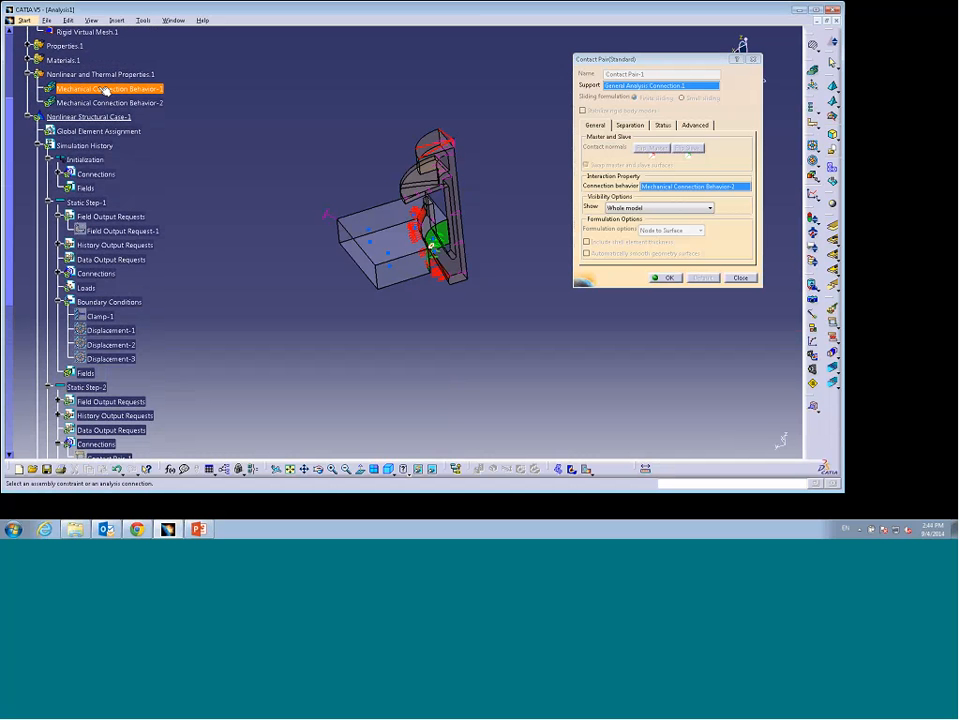
pyautogui.click(669, 279)
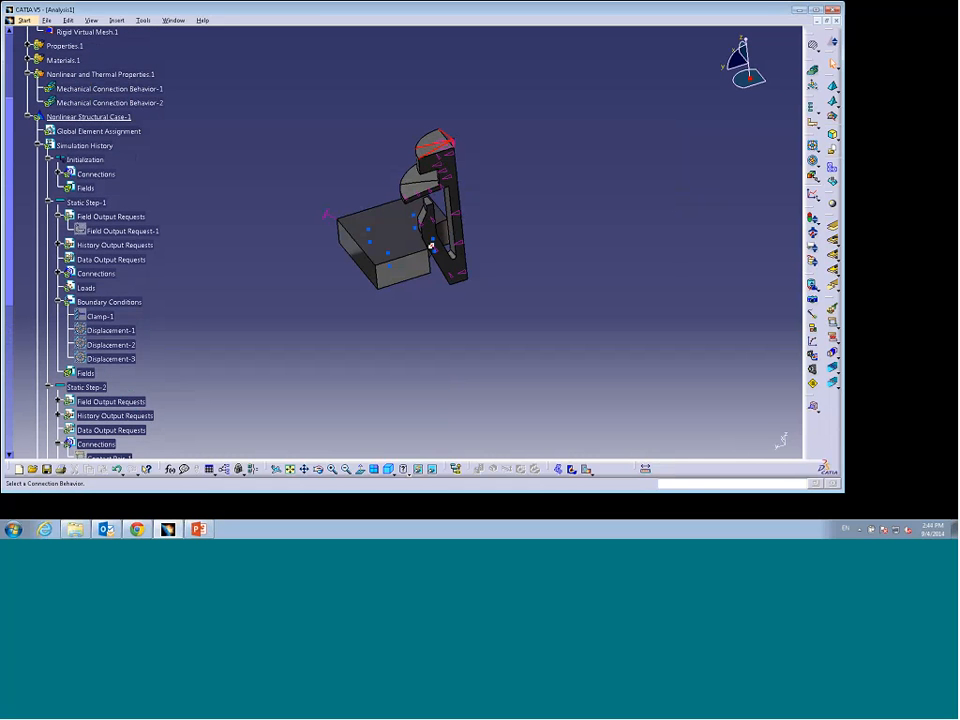
# Step: Set the U3 translation of Displacement-3 in Static Step-3 to -6.7 mm
pyautogui.moveTo(10, 213); pyautogui.dragTo(6, 288)
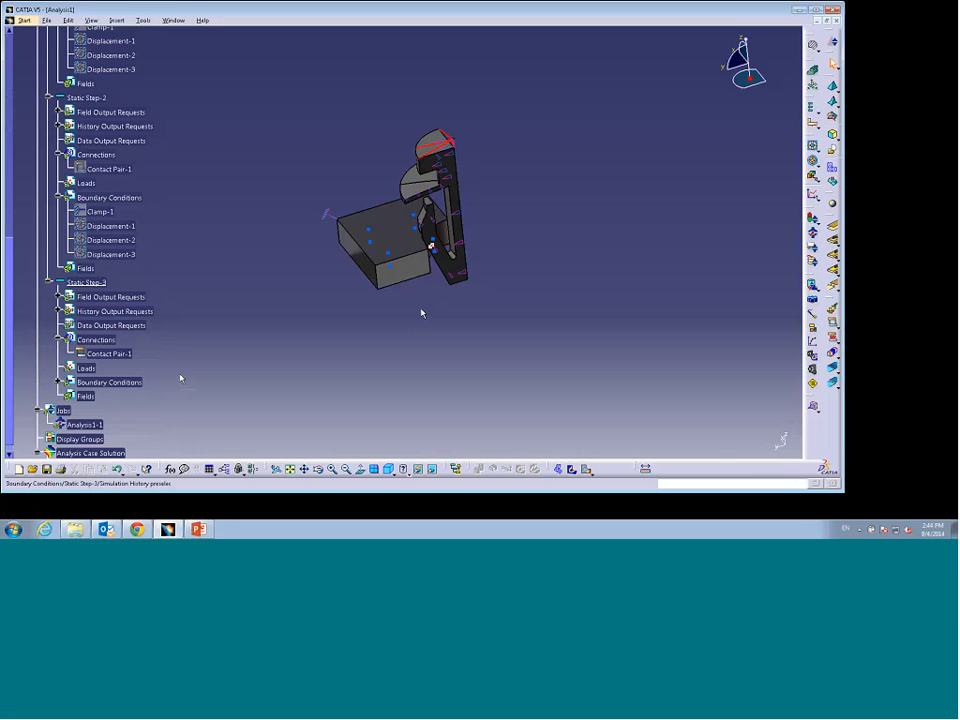
pyautogui.doubleClick(432, 245)
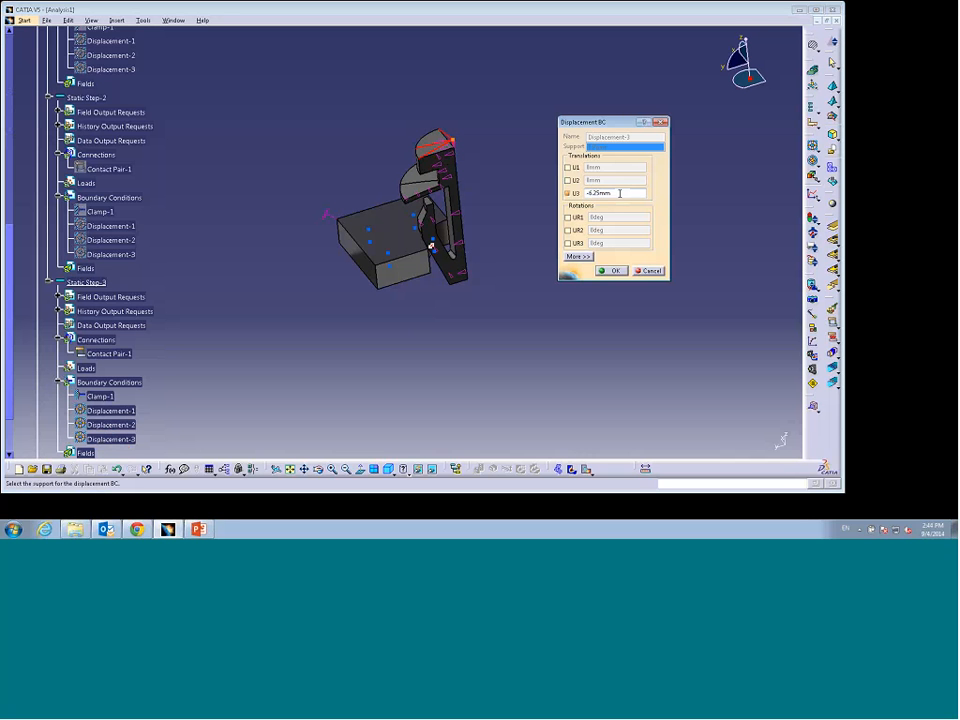
pyautogui.write('-6.7')
pyautogui.click(611, 270)
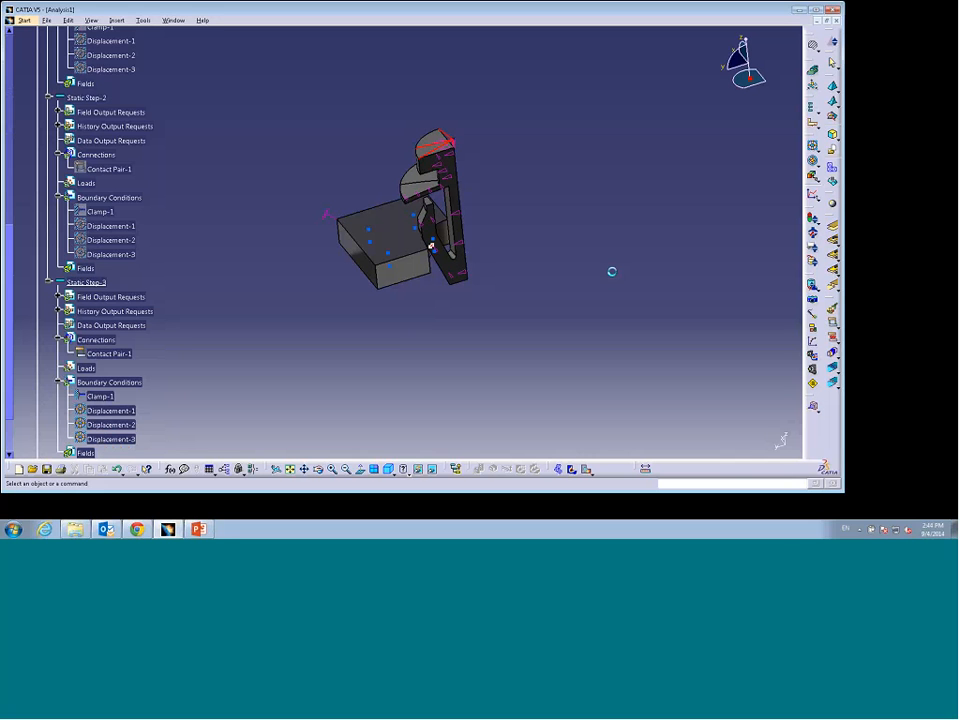
# Step: Create a general analysis connection between the clip cap's lower face and the panel block's top face
pyautogui.moveTo(429, 242); pyautogui.dragTo(543, 242, button='middle')
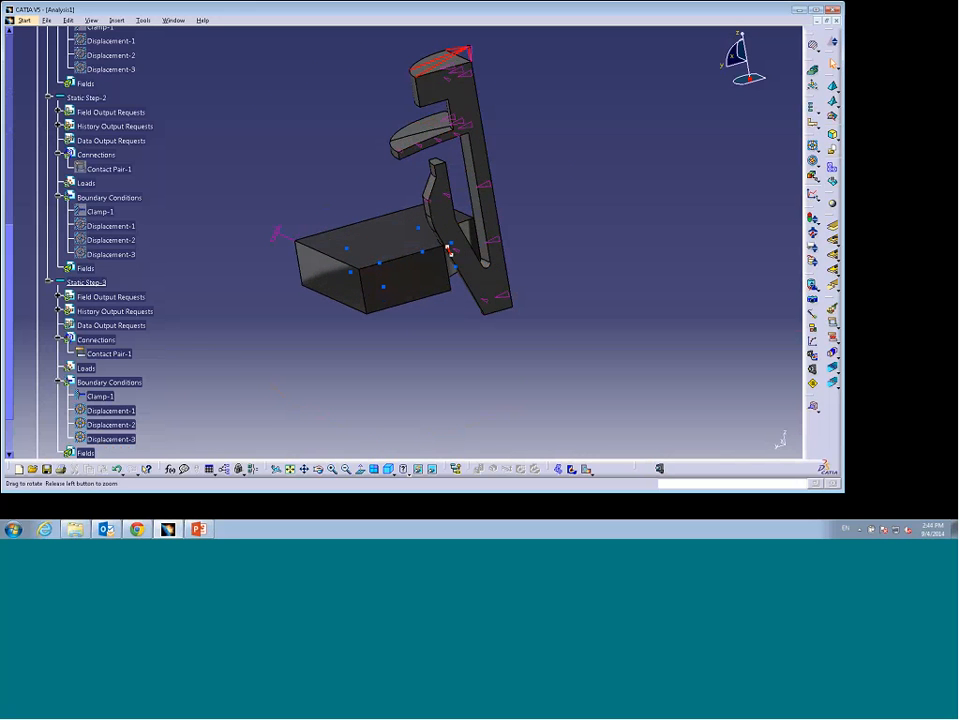
pyautogui.moveTo(423, 344); pyautogui.dragTo(397, 251, button='middle')
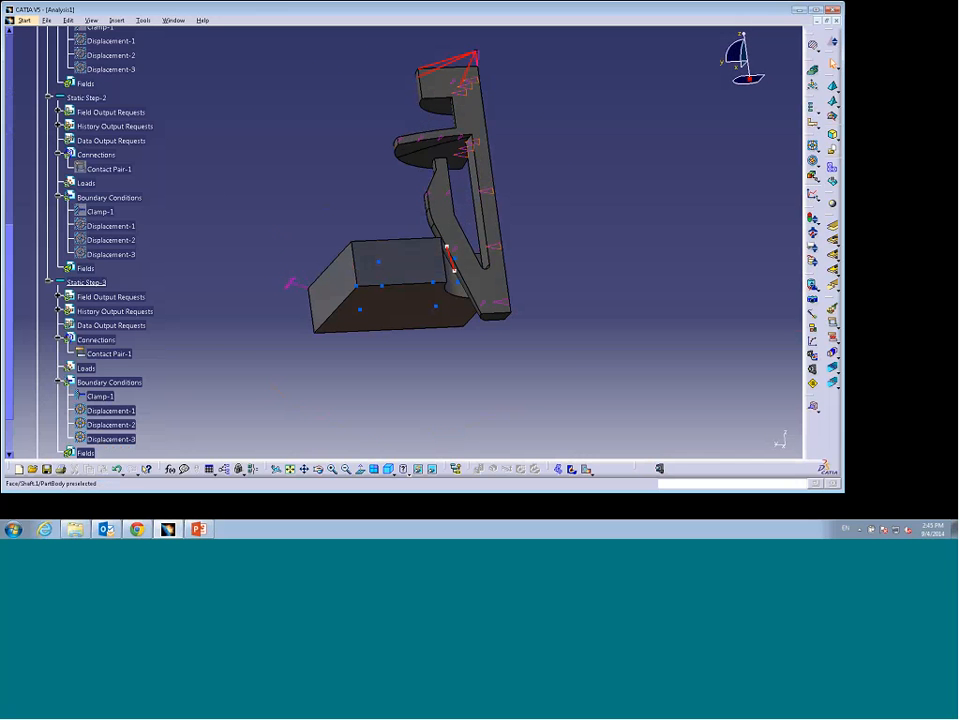
pyautogui.click(832, 167)
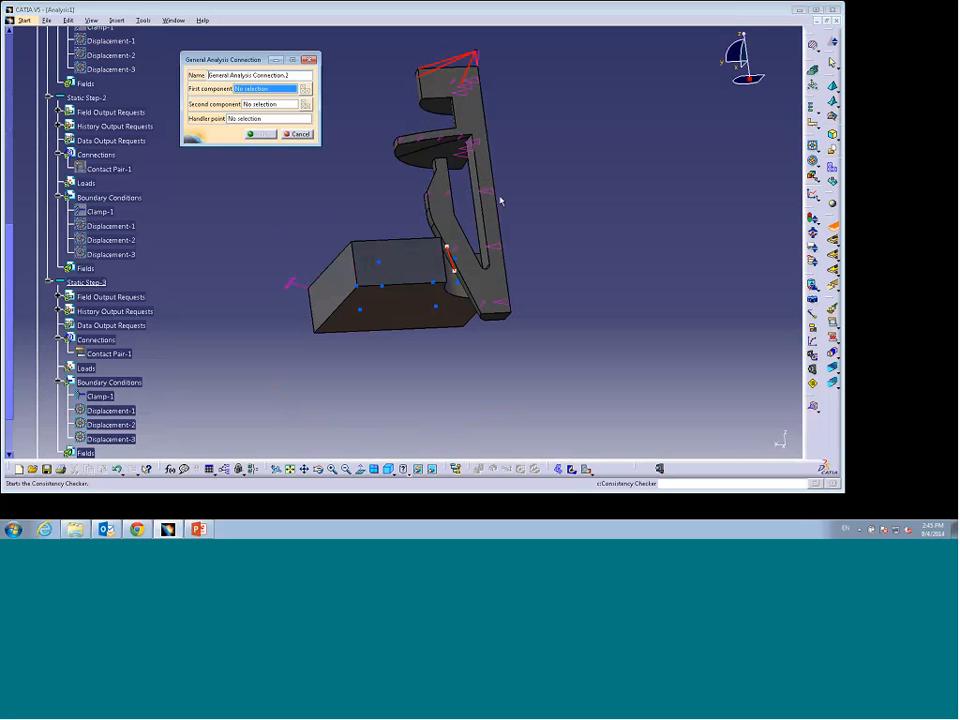
pyautogui.click(430, 161)
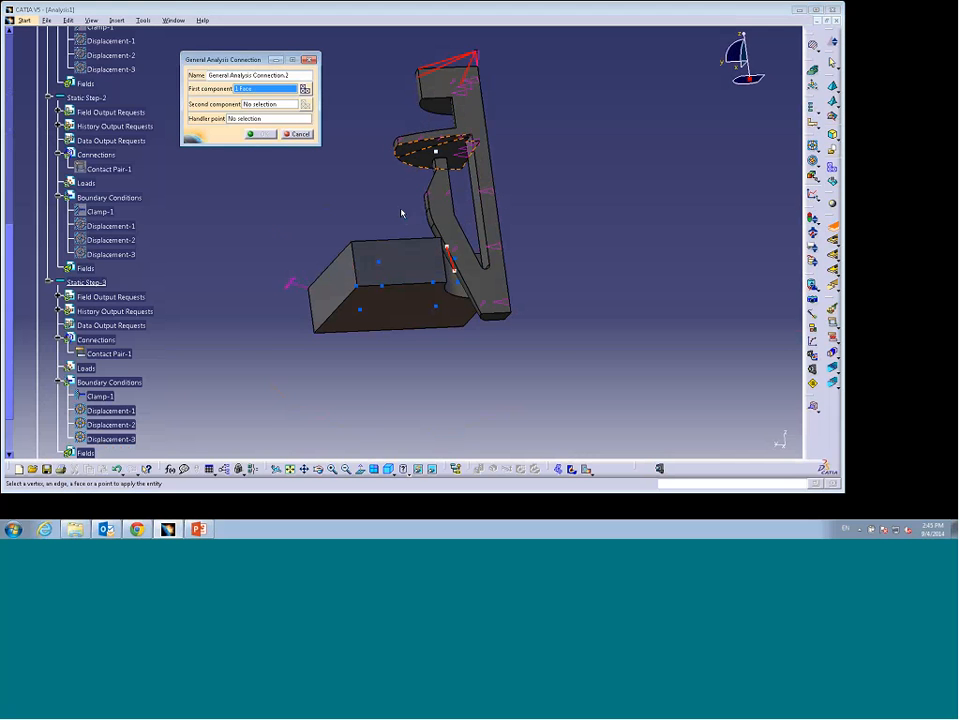
pyautogui.moveTo(386, 188); pyautogui.dragTo(423, 303, button='middle')
pyautogui.click(282, 104)
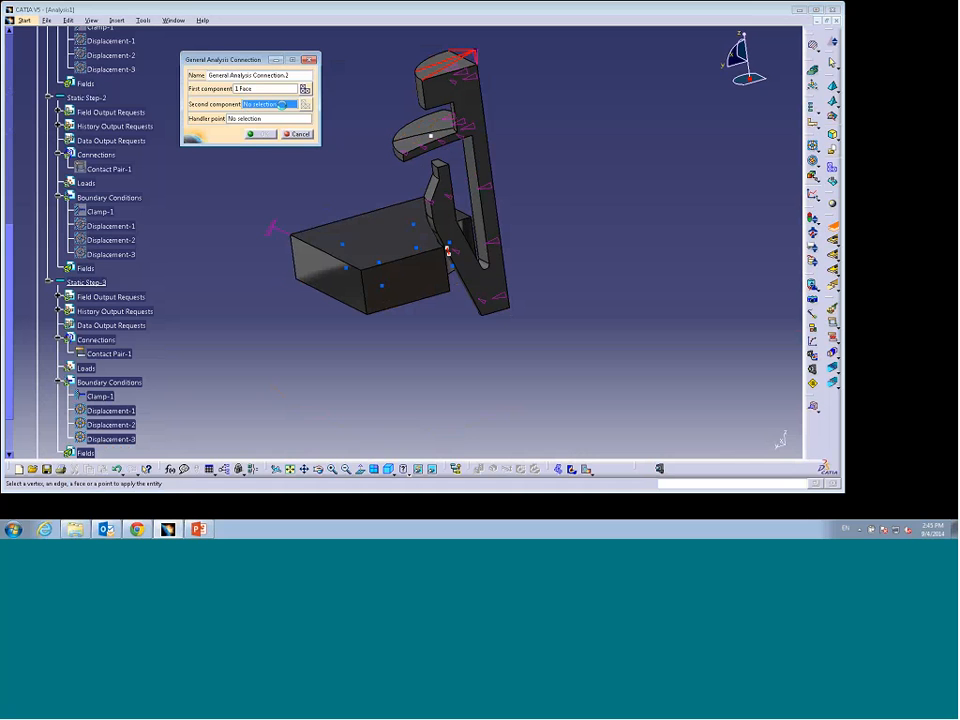
pyautogui.click(377, 223)
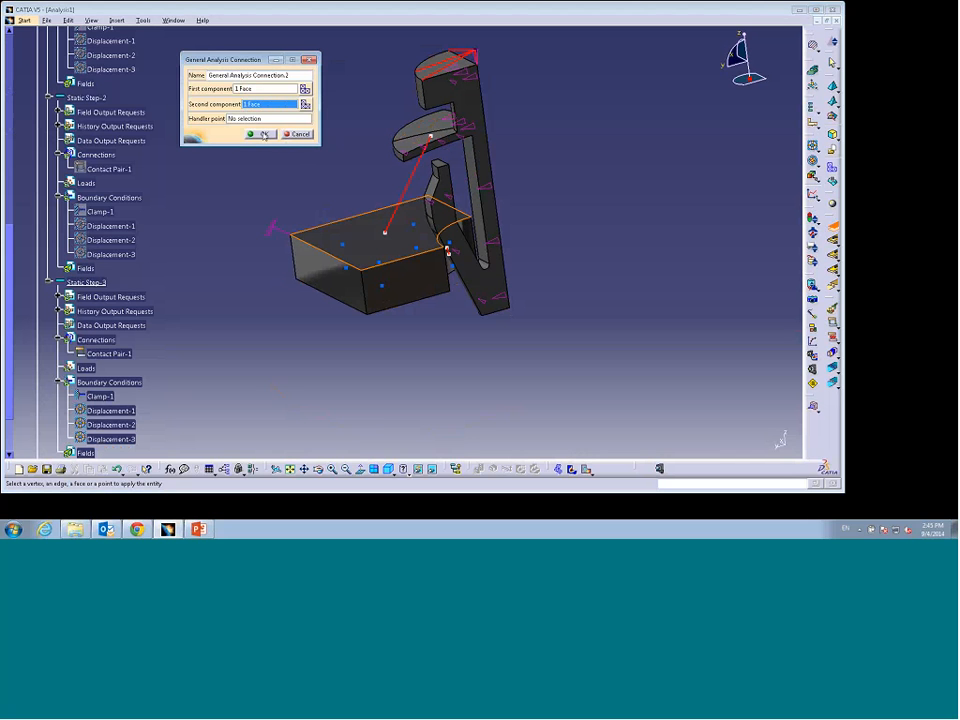
pyautogui.click(262, 133)
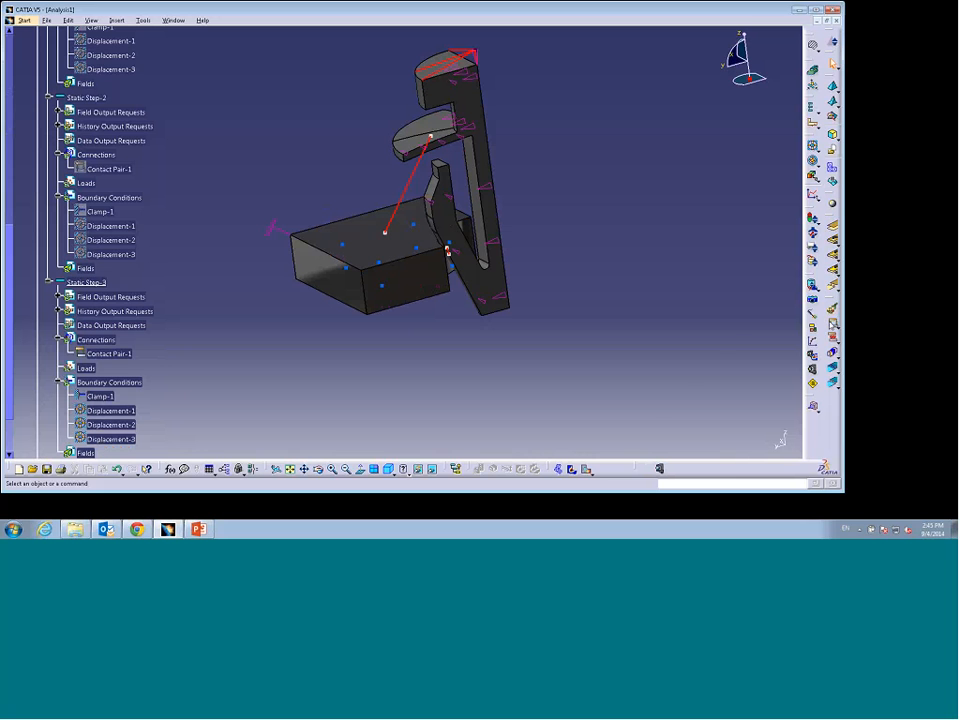
# Step: Create a contact pair in Static Step-3 on the new general analysis connection, swapping master and slave surfaces
pyautogui.click(833, 323)
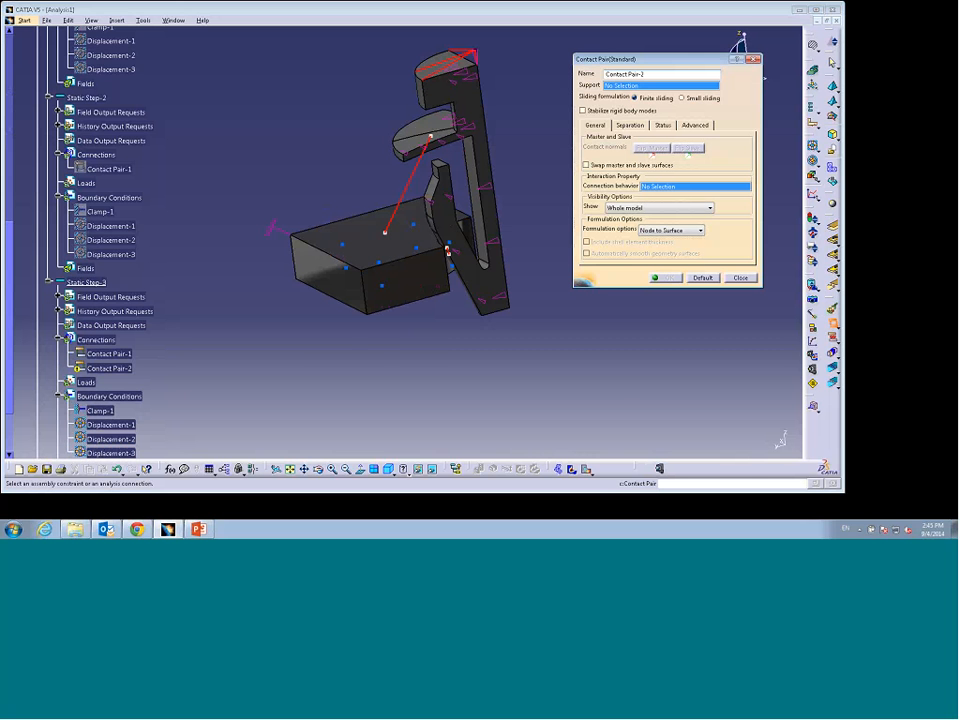
pyautogui.click(409, 177)
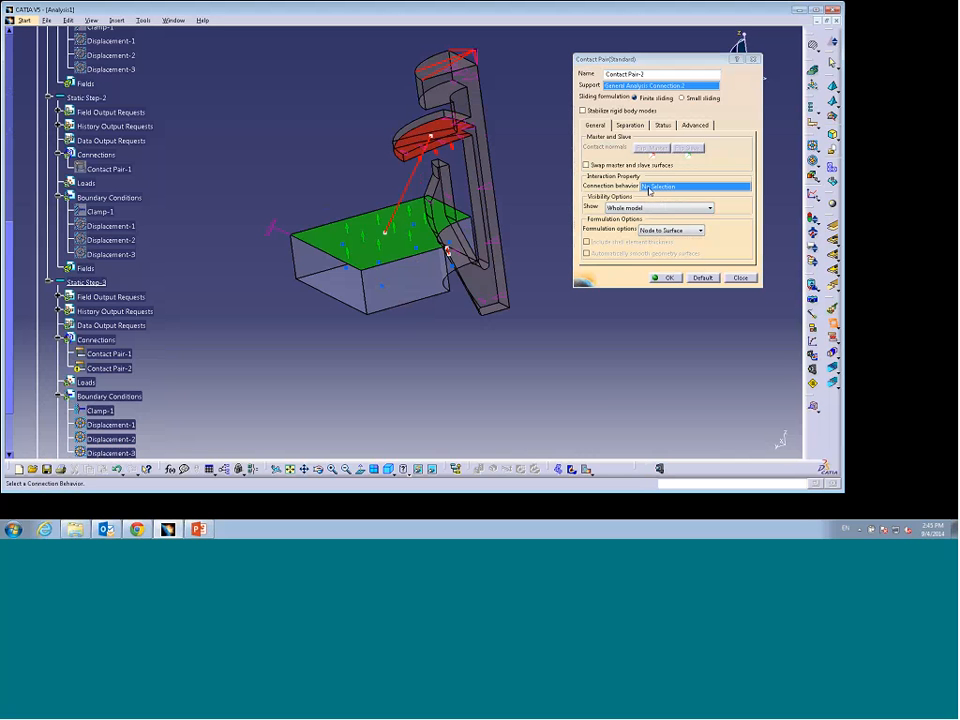
pyautogui.moveTo(440, 384); pyautogui.dragTo(394, 300, button='middle')
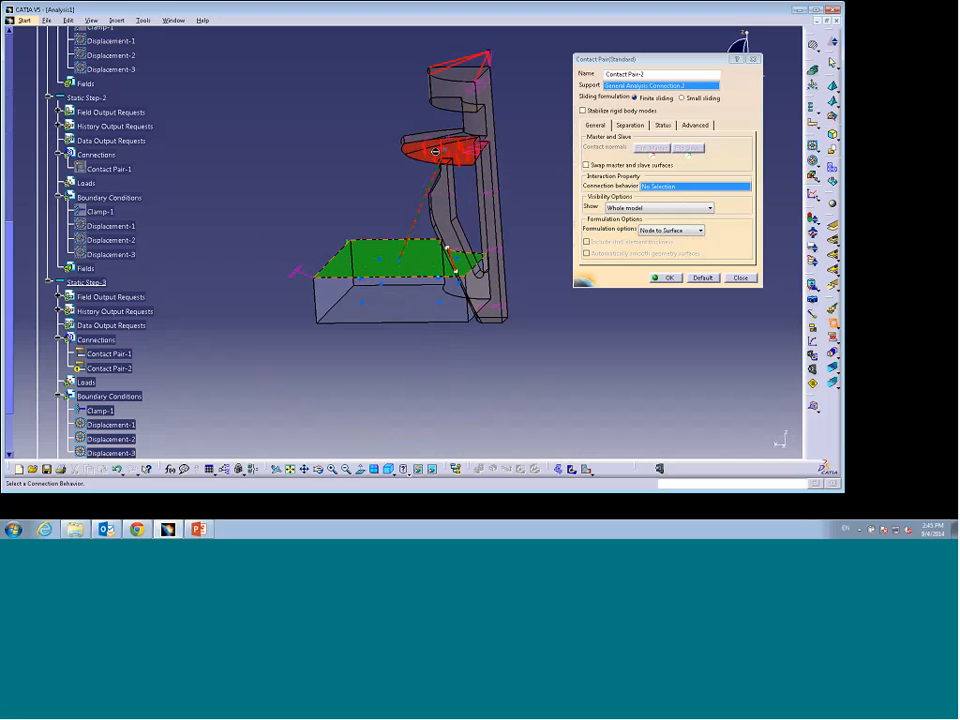
pyautogui.click(587, 165)
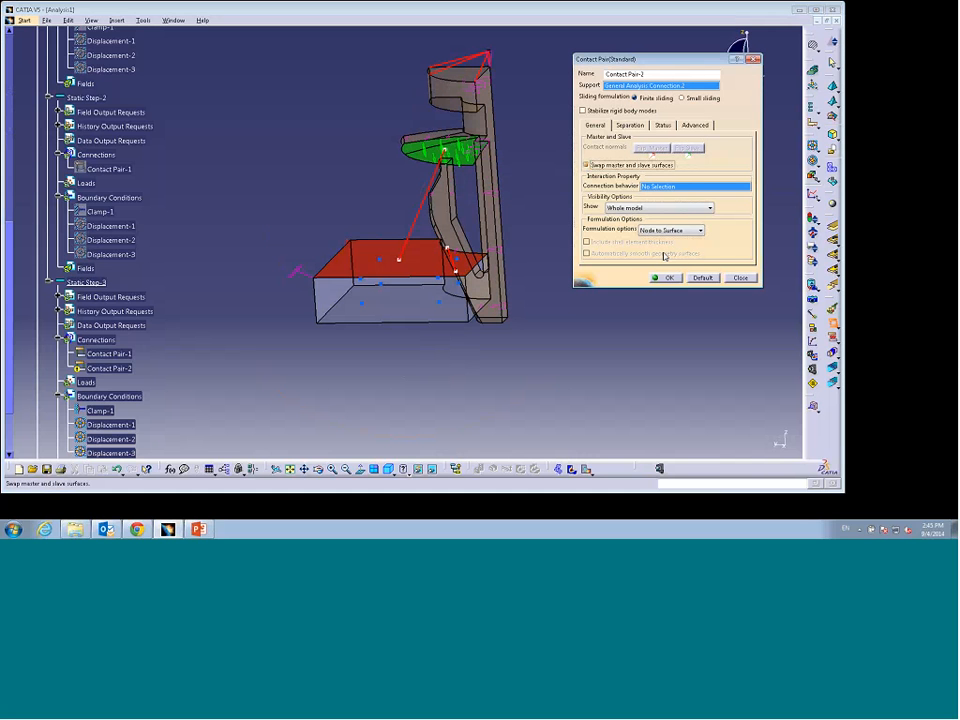
pyautogui.moveTo(388, 191); pyautogui.dragTo(449, 250, button='middle')
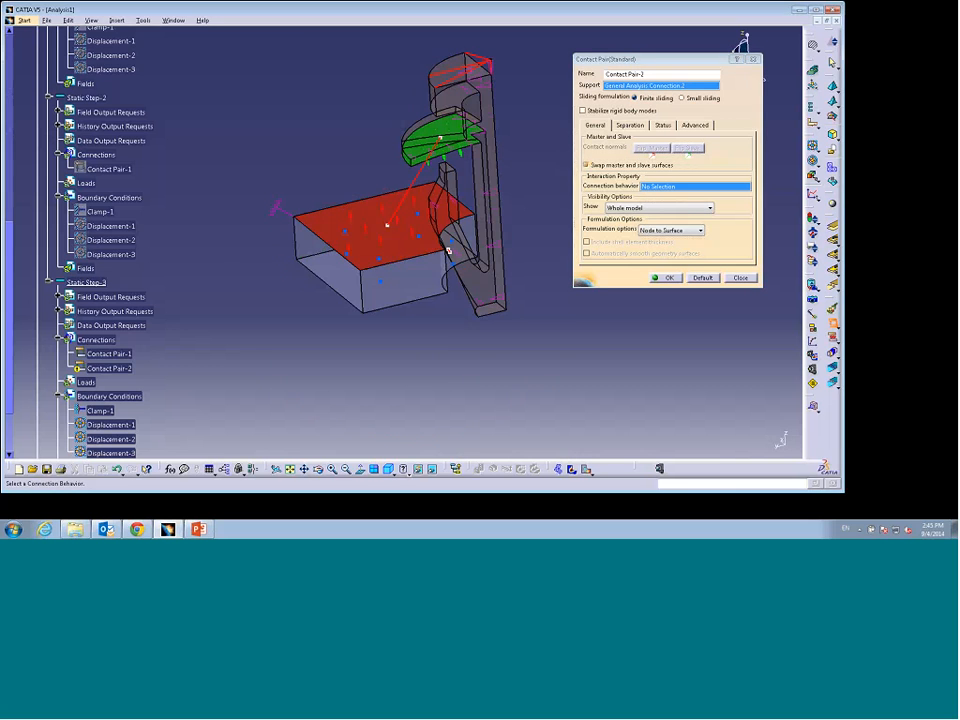
pyautogui.click(660, 277)
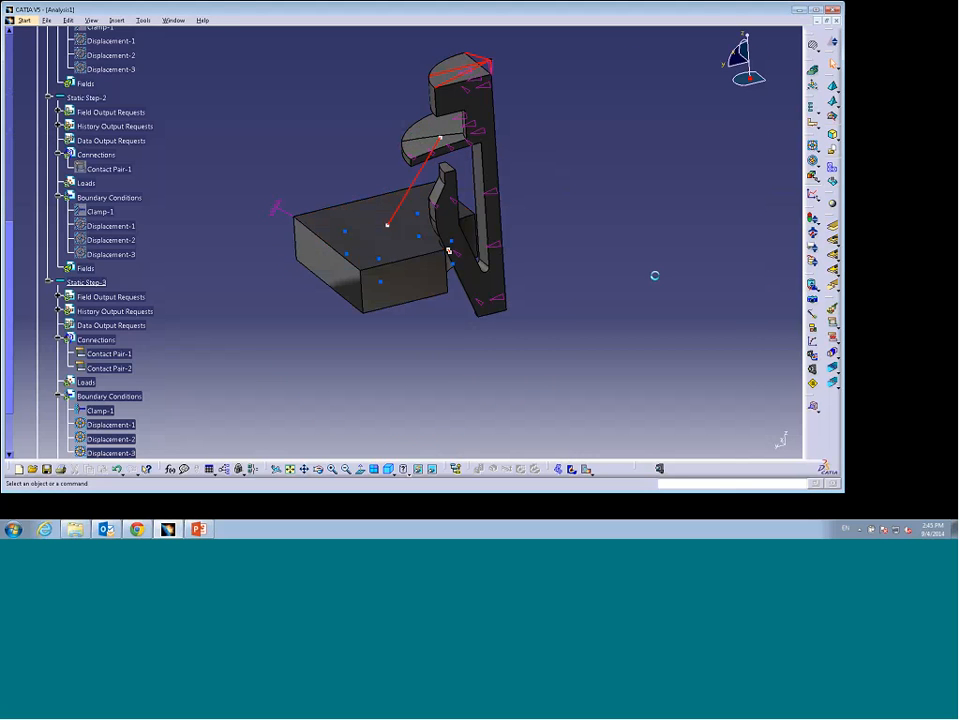
# Step: Create a new Analysis document
pyautogui.moveTo(8, 237); pyautogui.dragTo(8, 268)
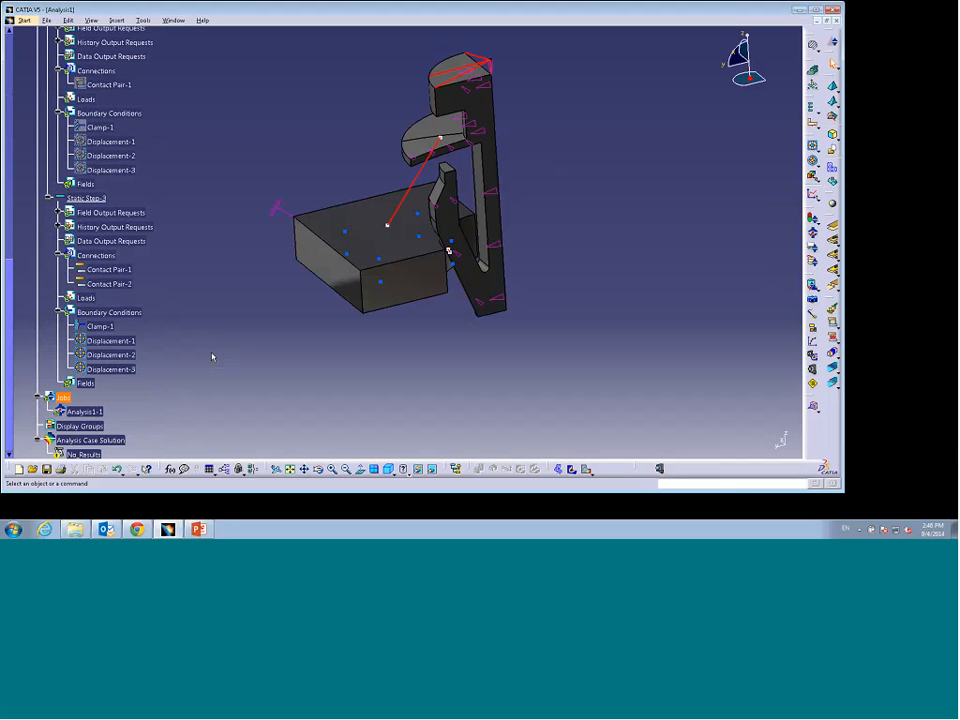
pyautogui.hotkey('ctrl', 'n')
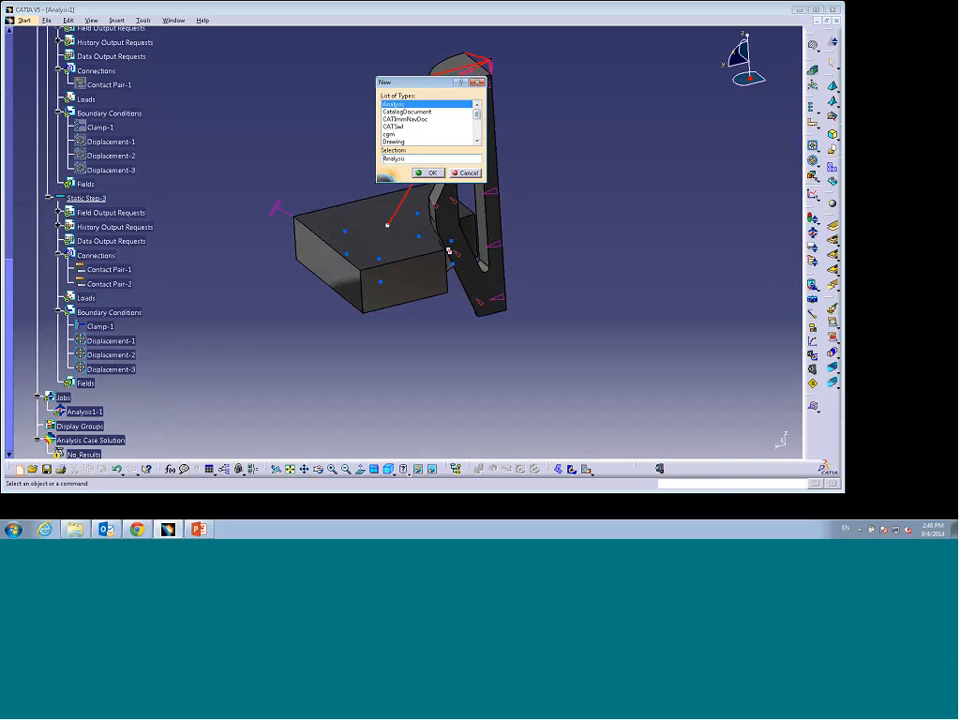
pyautogui.press('Return')
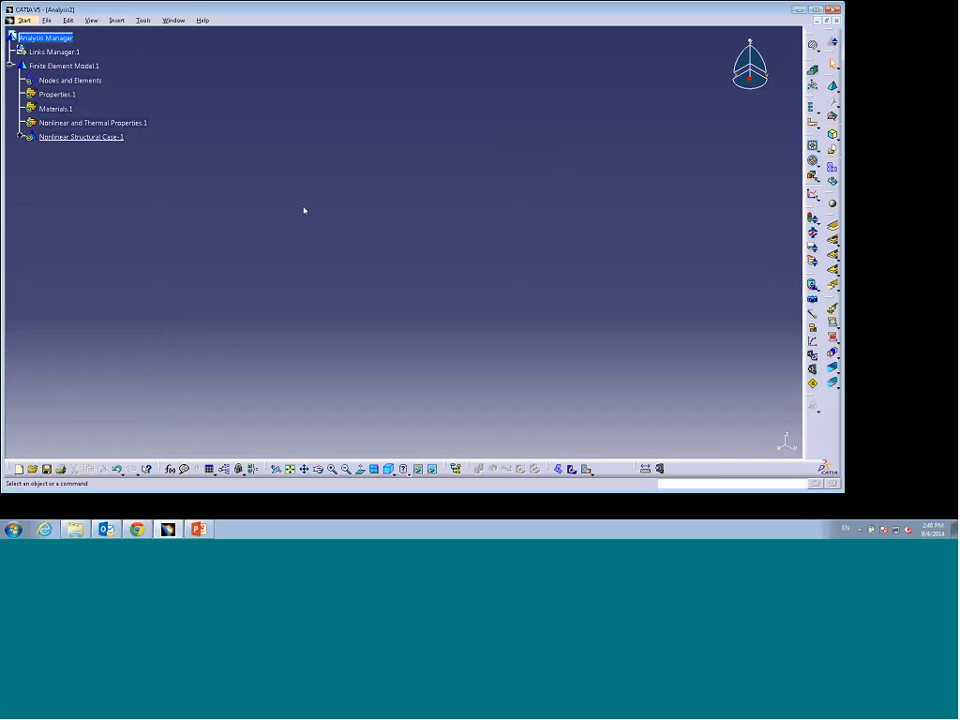
# Step: Import the FullAnalysis.odb results file into the new analysis and display its deformed mesh
pyautogui.click(812, 285)
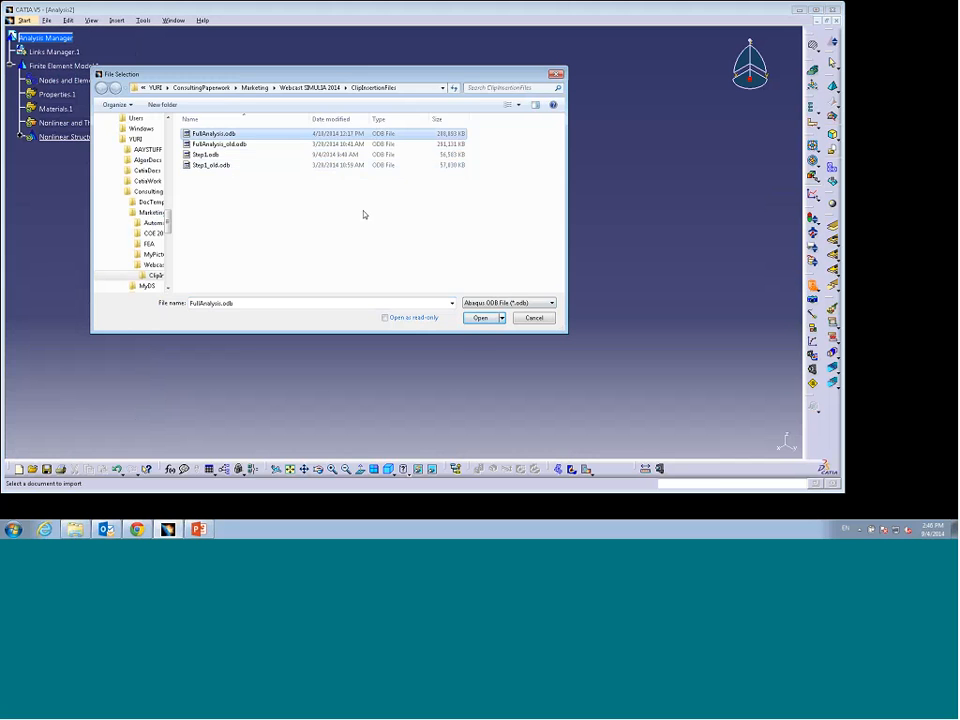
pyautogui.click(481, 318)
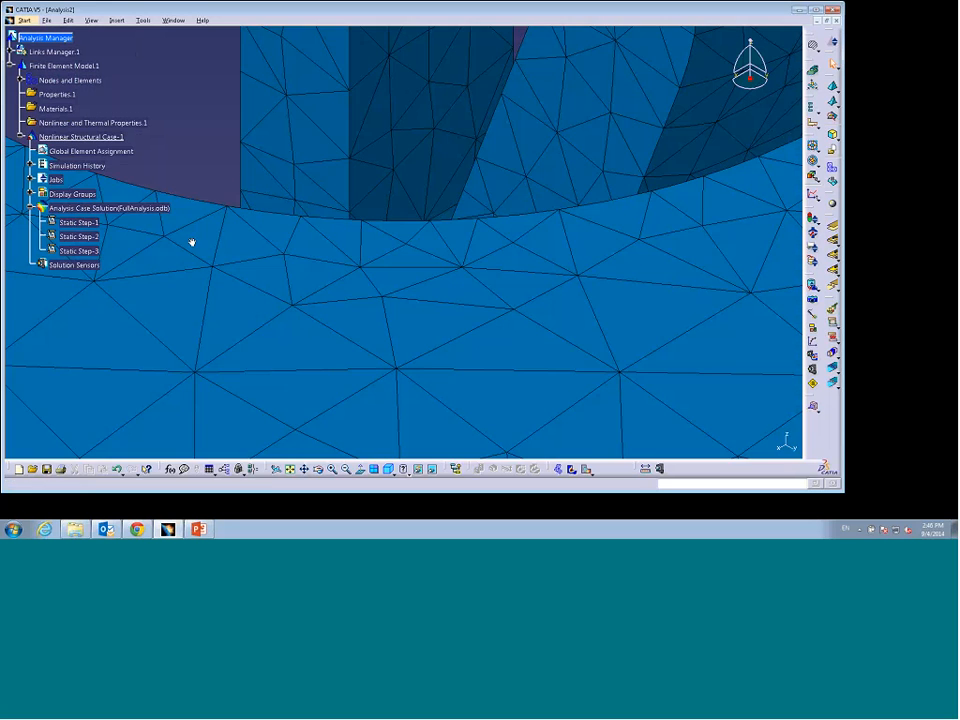
pyautogui.moveTo(514, 403); pyautogui.dragTo(348, 387, button='middle')
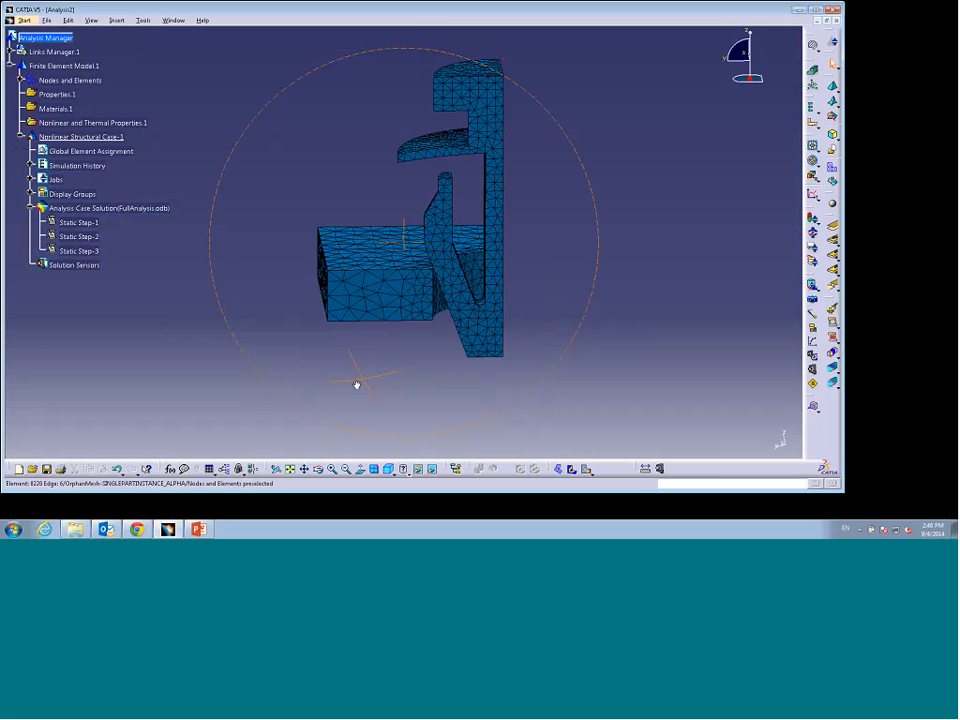
pyautogui.click(558, 469)
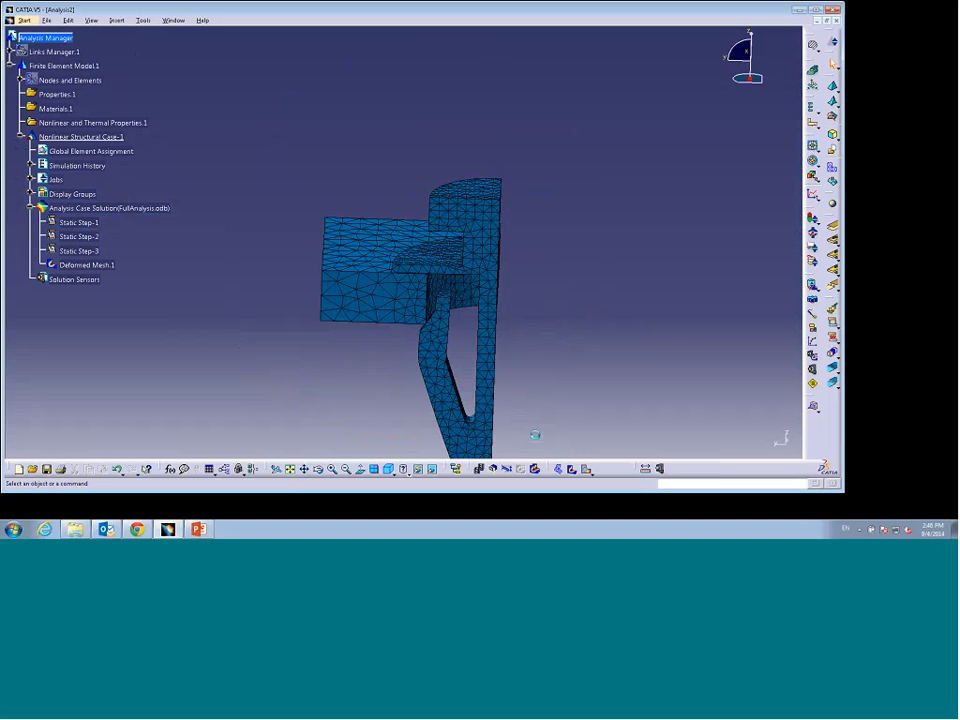
# Step: Animate the deformed mesh of the clip insertion and close the animation
pyautogui.moveTo(358, 339); pyautogui.dragTo(380, 338, button='middle')
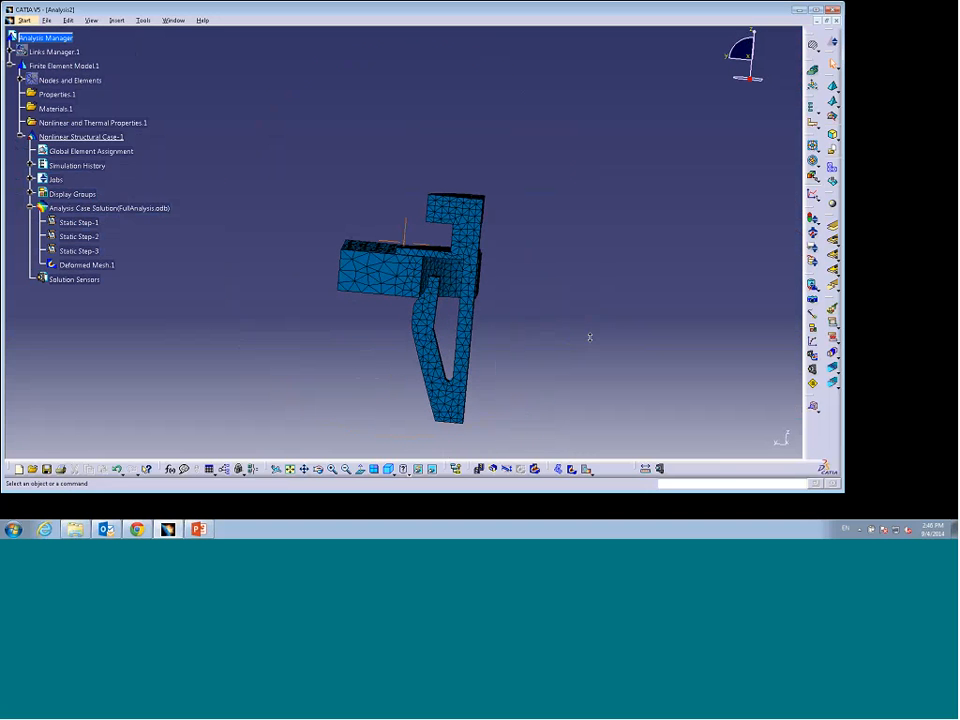
pyautogui.moveTo(590, 337); pyautogui.dragTo(589, 303, button='middle')
pyautogui.moveTo(358, 350); pyautogui.dragTo(334, 345, button='middle')
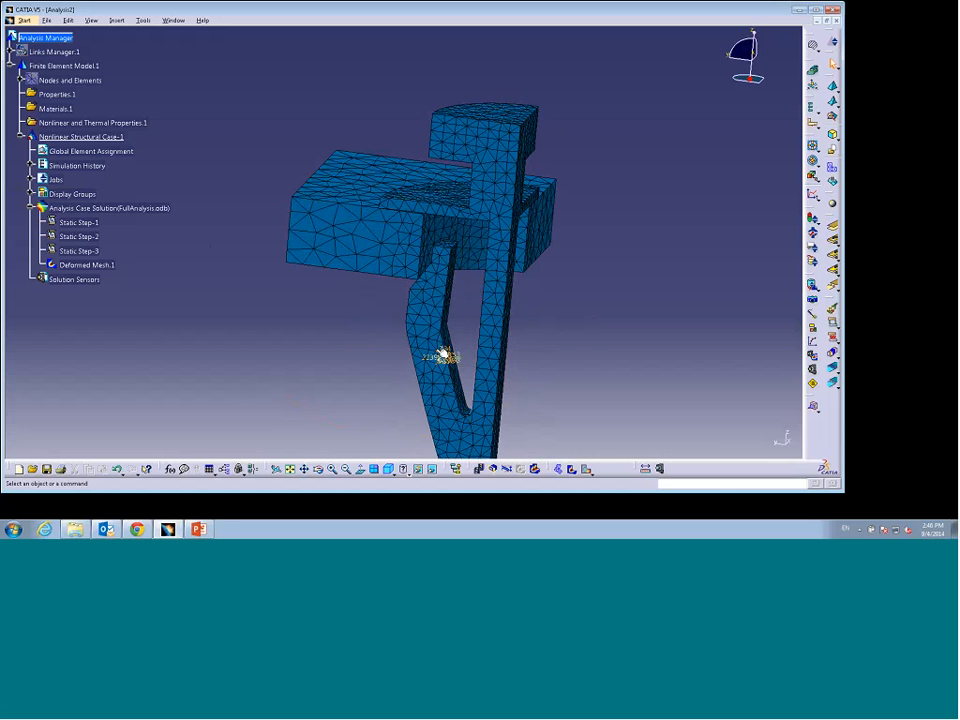
pyautogui.click(479, 469)
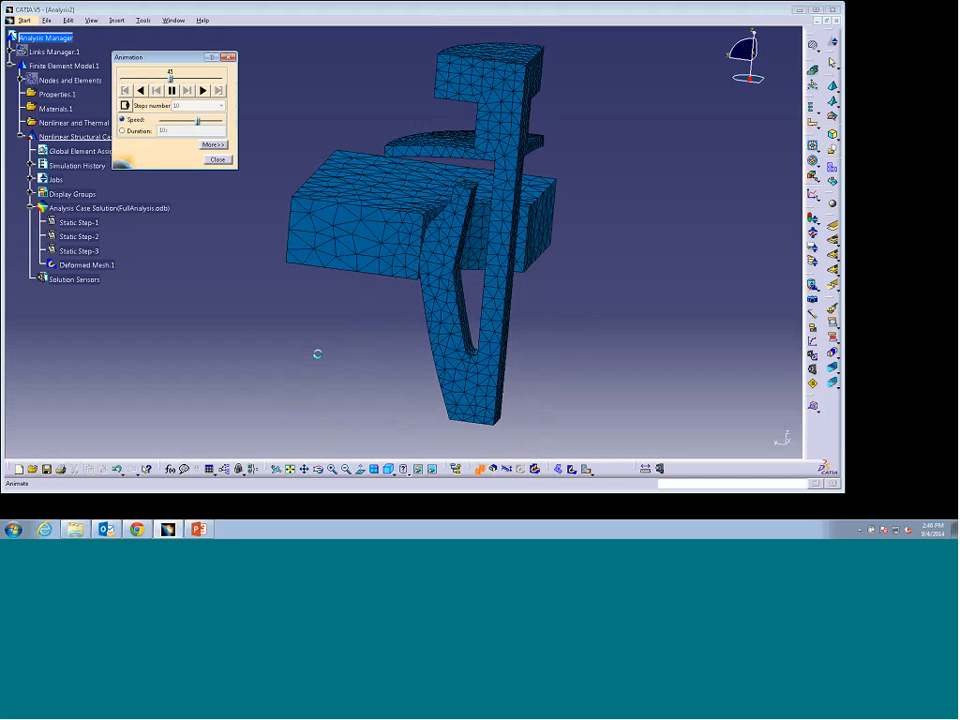
pyautogui.moveTo(317, 352); pyautogui.dragTo(341, 333, button='middle')
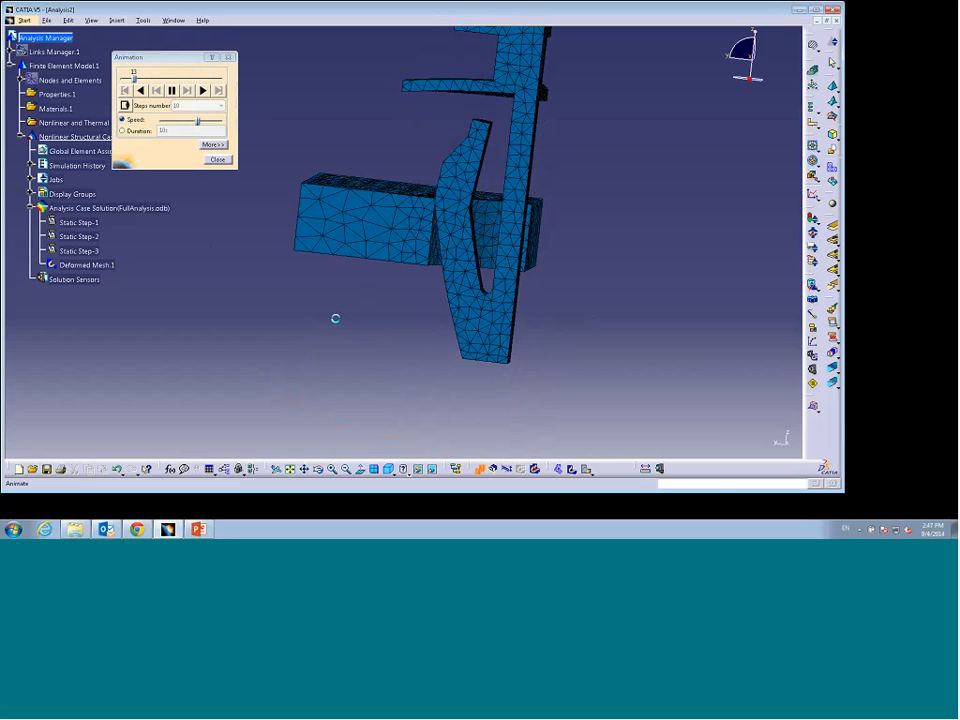
pyautogui.click(217, 159)
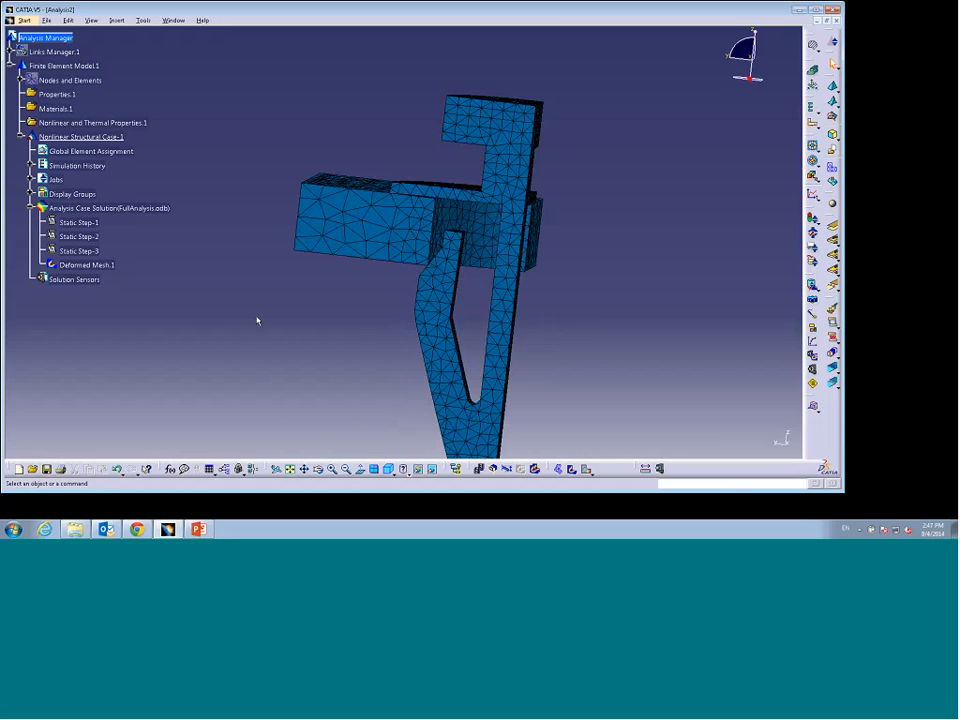
# Step: Generate an Equivalent Plastic Strain results image on Static Step-3
pyautogui.moveTo(317, 279); pyautogui.dragTo(291, 328, button='middle')
pyautogui.moveTo(351, 349); pyautogui.dragTo(347, 276, button='middle')
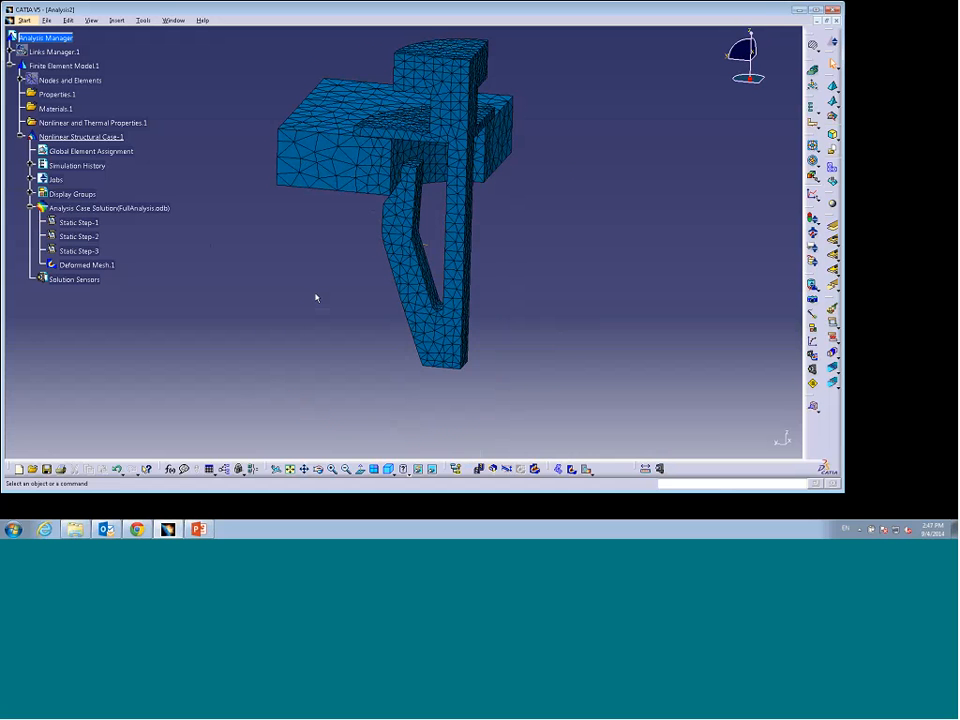
pyautogui.rightClick(85, 250)
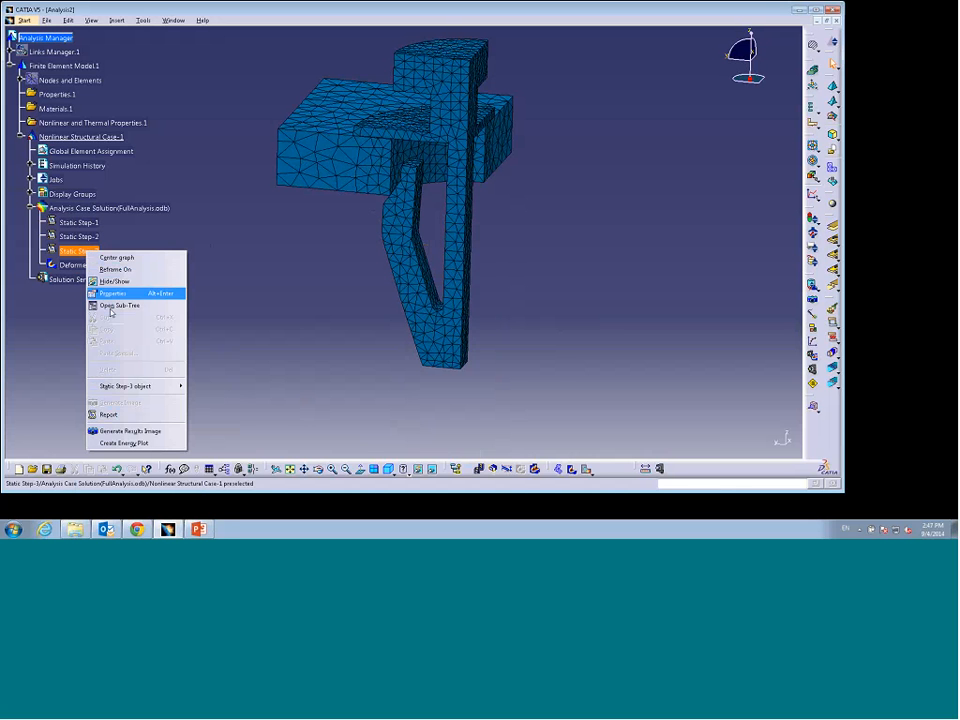
pyautogui.click(135, 430)
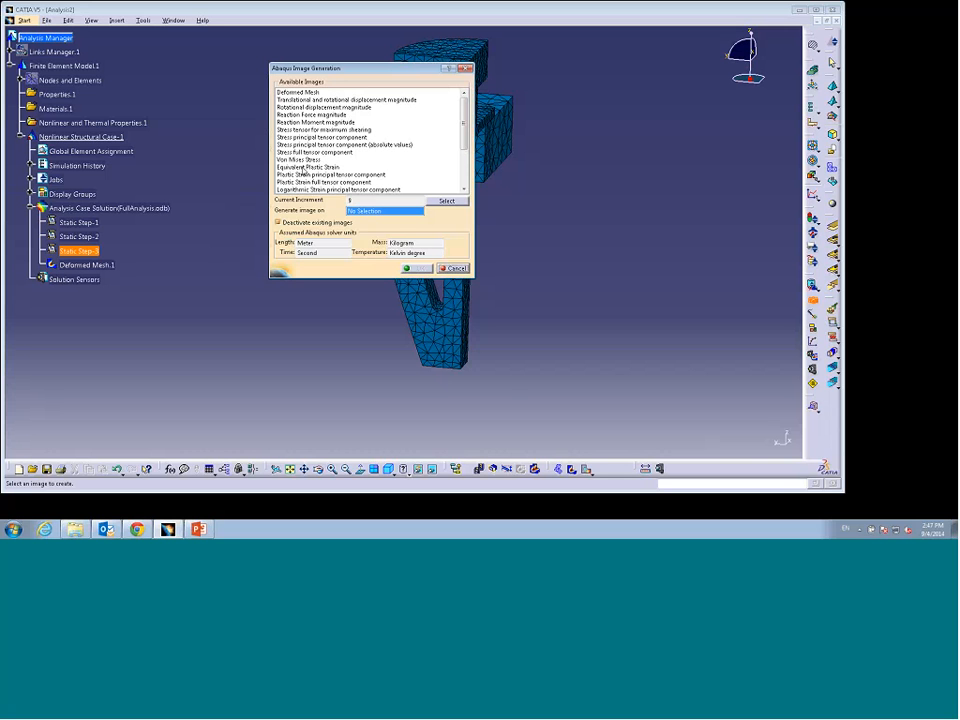
pyautogui.click(302, 168)
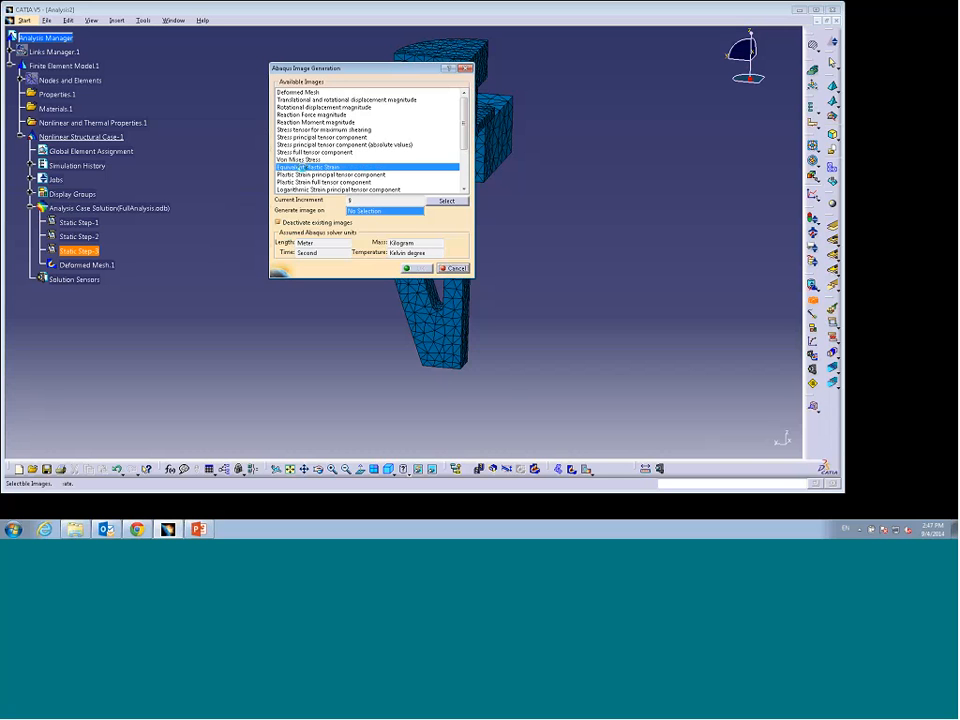
pyautogui.click(411, 268)
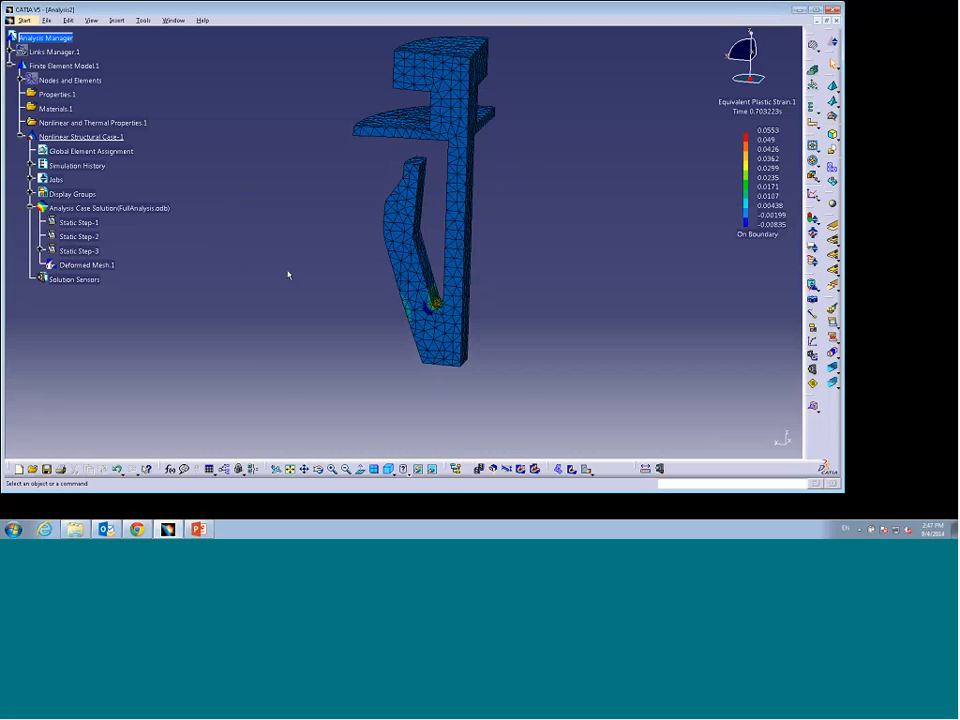
# Step: Plot the RF3 reaction force history for Static Step-1, Static Step-2 and Static Step-3
pyautogui.moveTo(316, 318); pyautogui.dragTo(298, 266, button='middle')
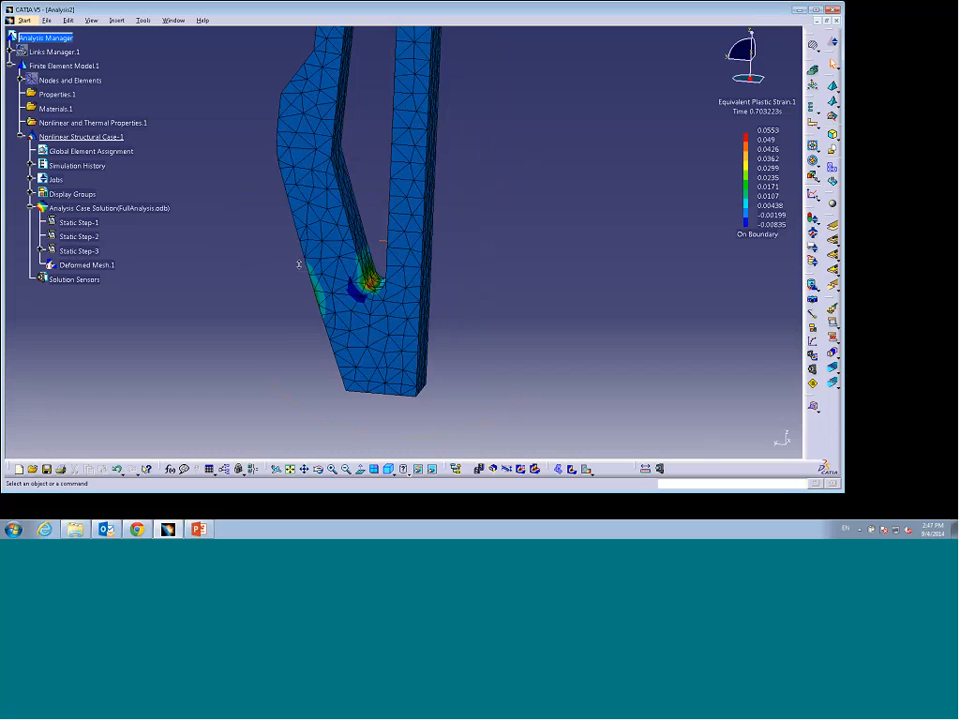
pyautogui.moveTo(244, 291); pyautogui.dragTo(262, 253, button='middle')
pyautogui.moveTo(240, 315); pyautogui.dragTo(251, 283, button='middle')
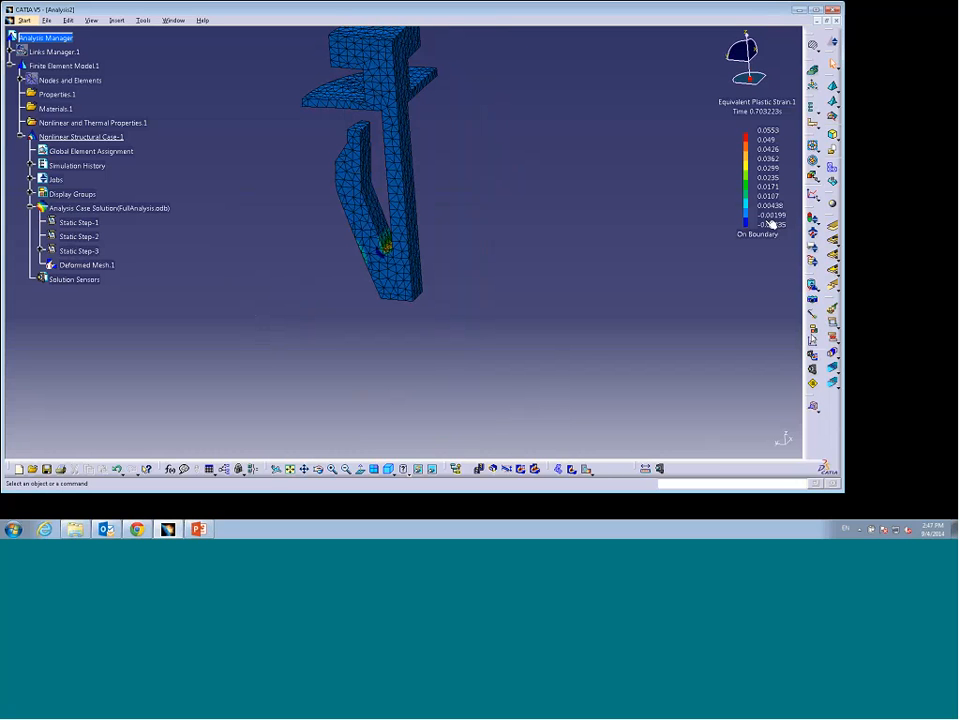
pyautogui.click(812, 338)
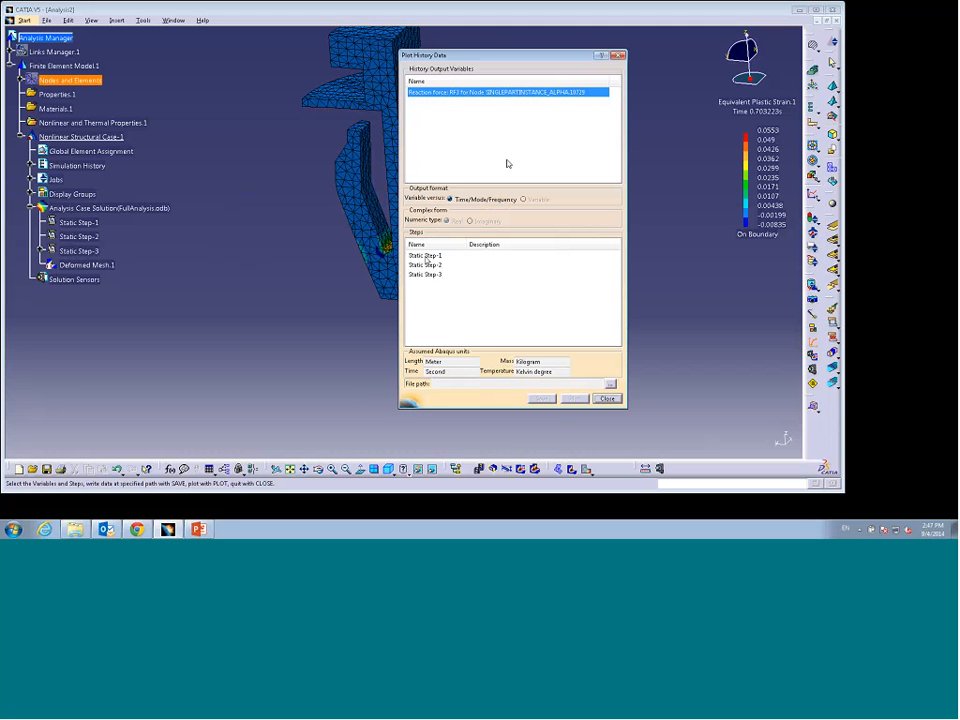
pyautogui.click(427, 256)
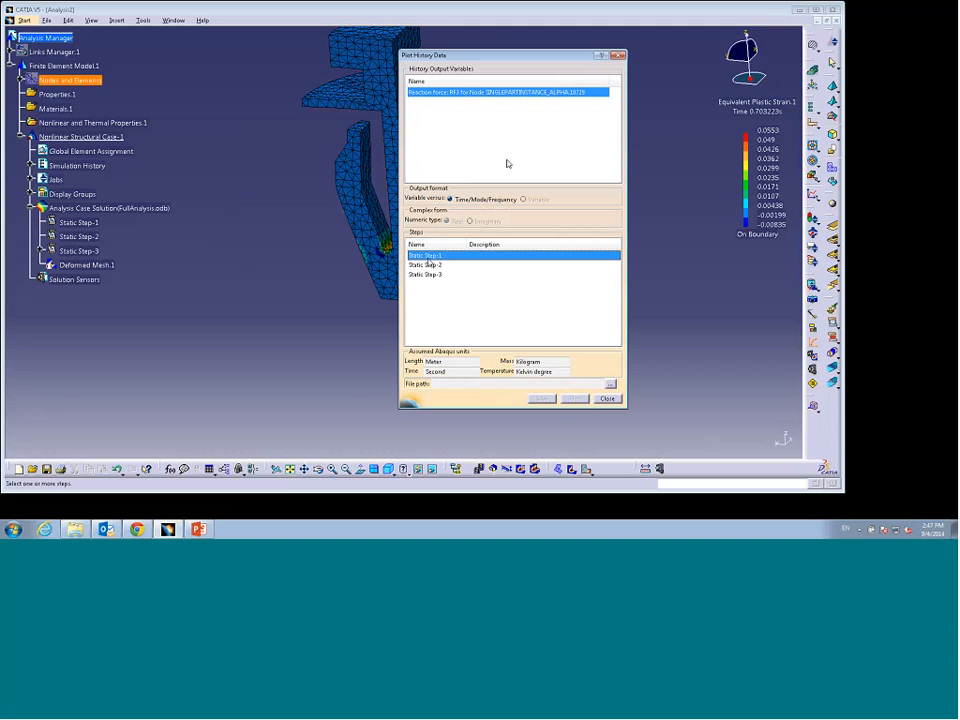
pyautogui.keyDown('shift'); pyautogui.click(435, 265); pyautogui.keyUp('shift')
pyautogui.keyDown('shift'); pyautogui.click(432, 274); pyautogui.keyUp('shift')
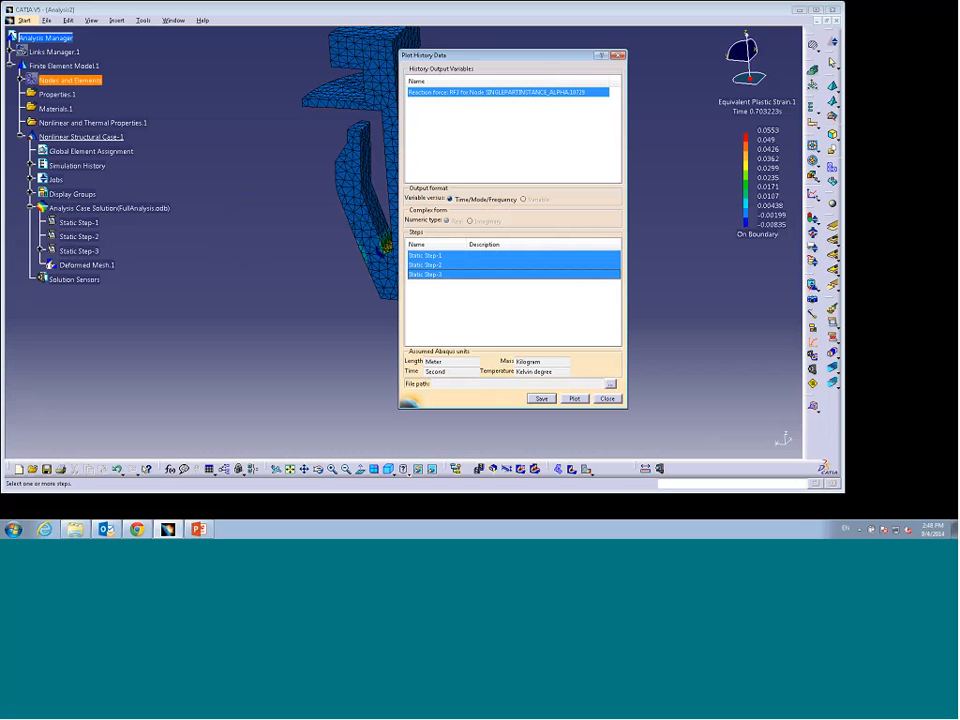
pyautogui.click(575, 400)
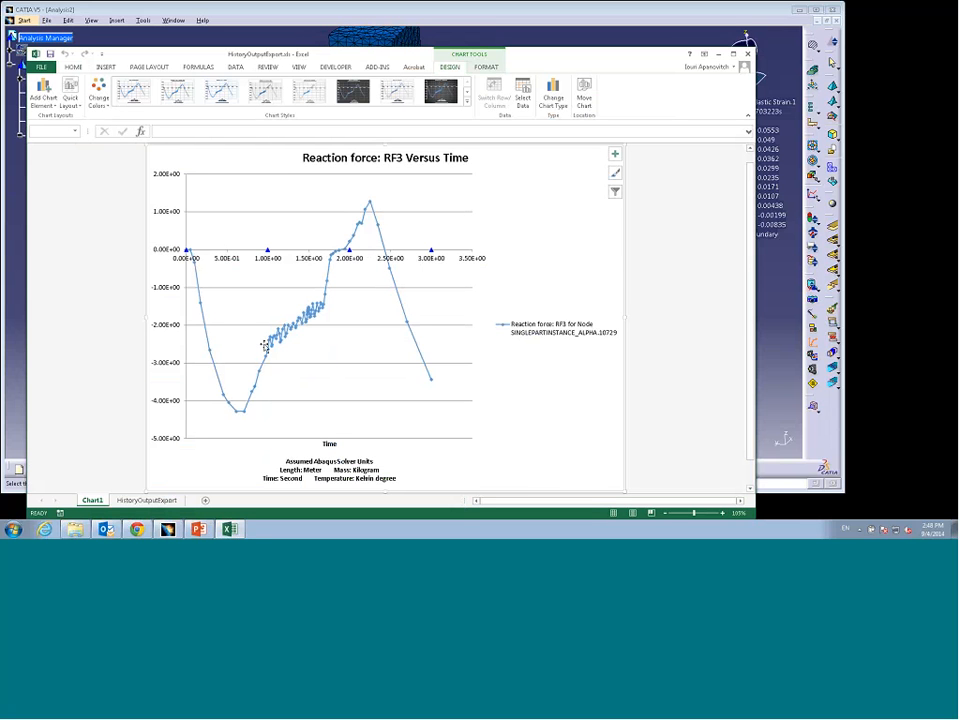
# Step: Examine the reaction force versus time chart and close the plot history dialog
pyautogui.moveTo(271, 342)
pyautogui.moveTo(329, 287)
pyautogui.moveTo(363, 229)
pyautogui.moveTo(400, 56); pyautogui.dragTo(468, 341)
pyautogui.click(448, 242)
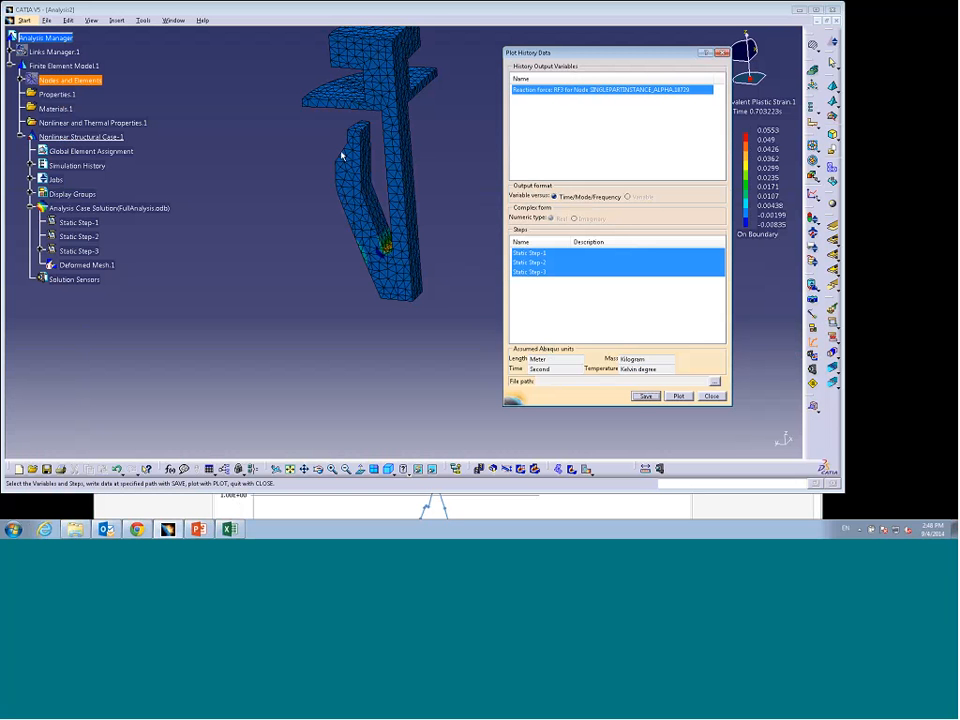
pyautogui.click(711, 396)
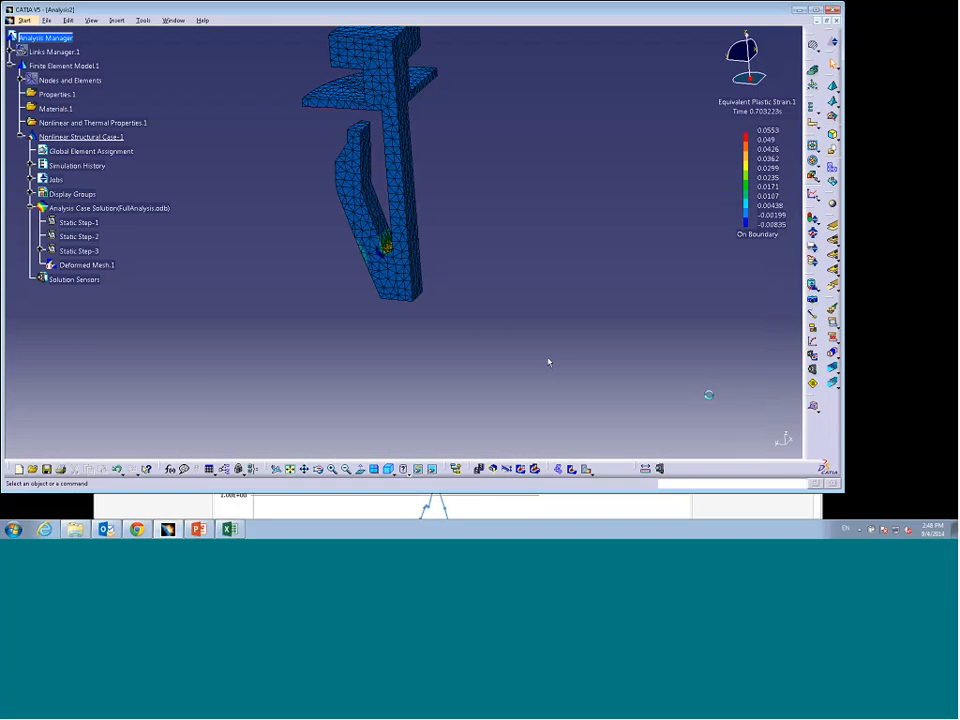
# Step: Toggle the deformed mesh activation and delete the Equivalent Plastic Strain image
pyautogui.rightClick(88, 265)
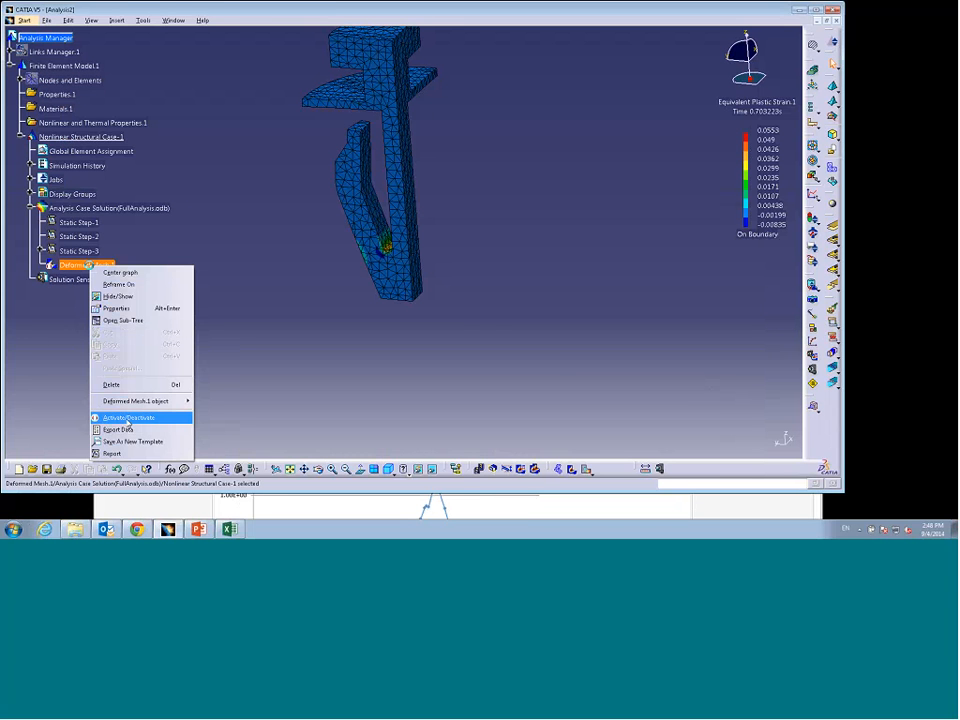
pyautogui.click(127, 420)
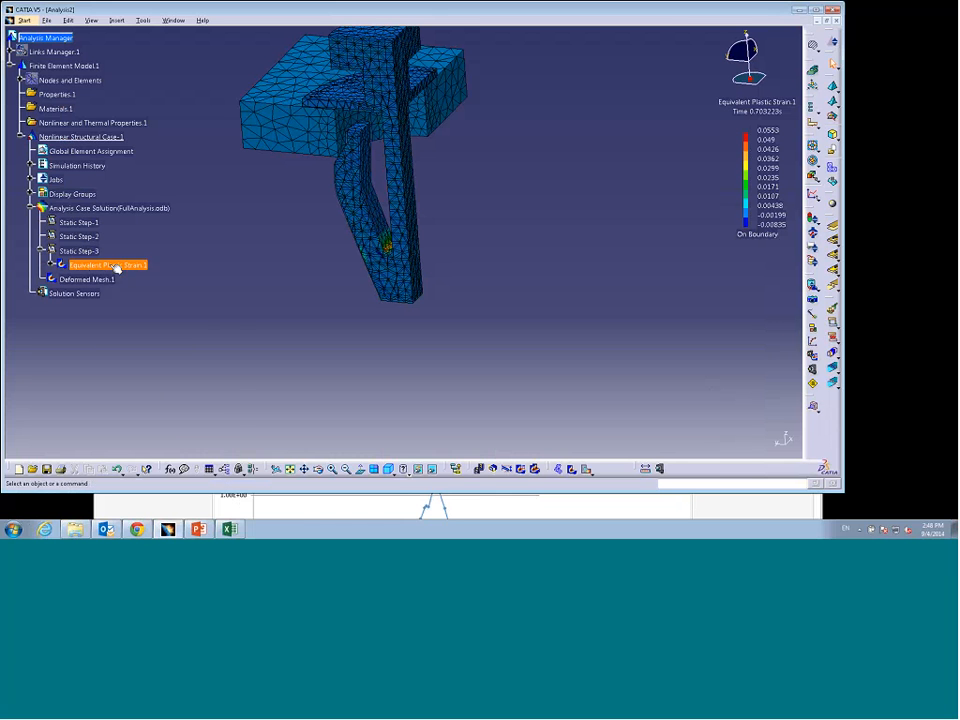
pyautogui.rightClick(108, 265)
pyautogui.click(140, 384)
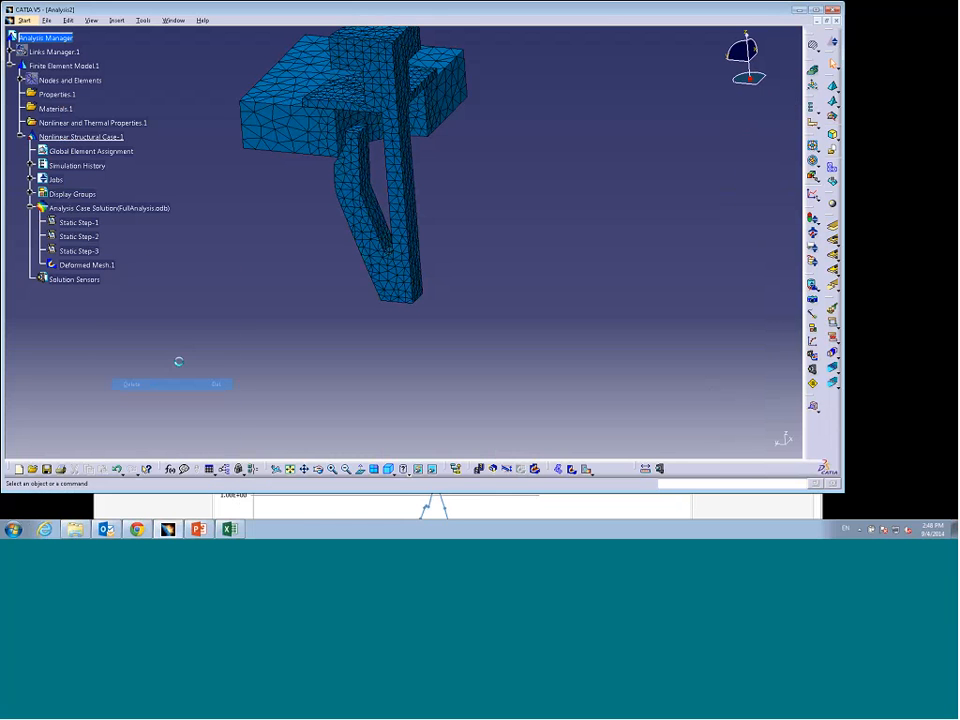
# Step: Animate the deformed mesh through the analysis steps again
pyautogui.moveTo(249, 339); pyautogui.dragTo(322, 330, button='middle')
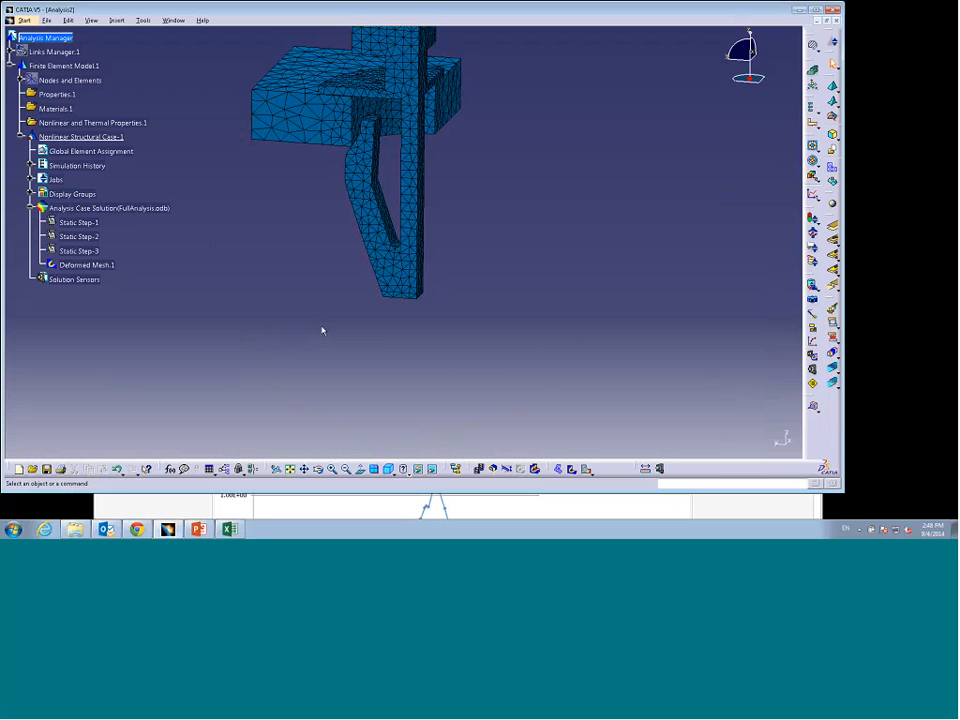
pyautogui.click(480, 469)
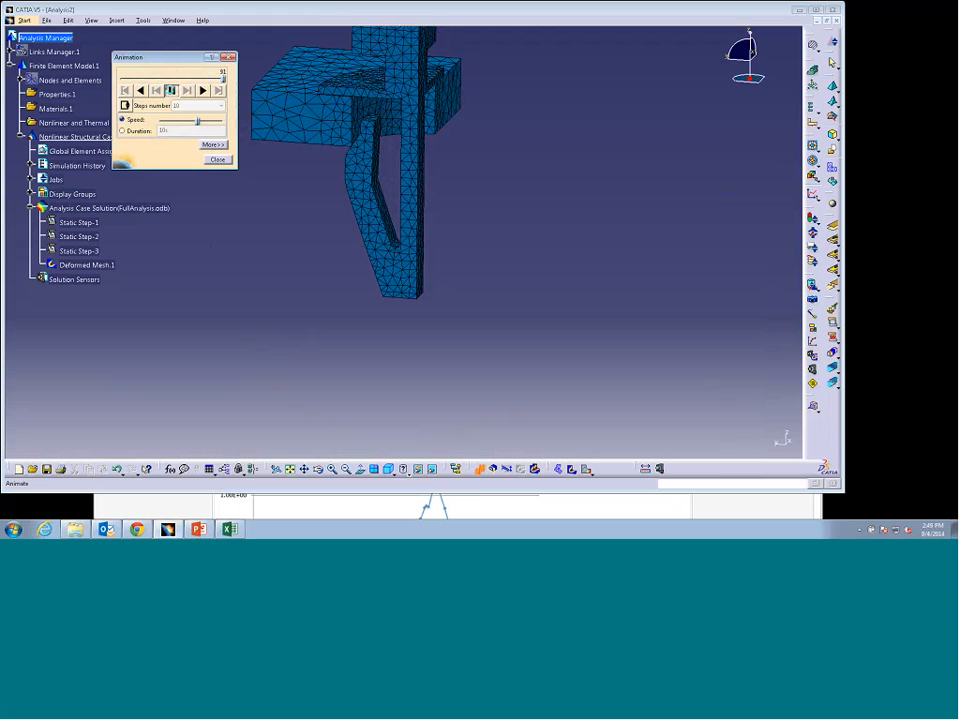
pyautogui.click(171, 90)
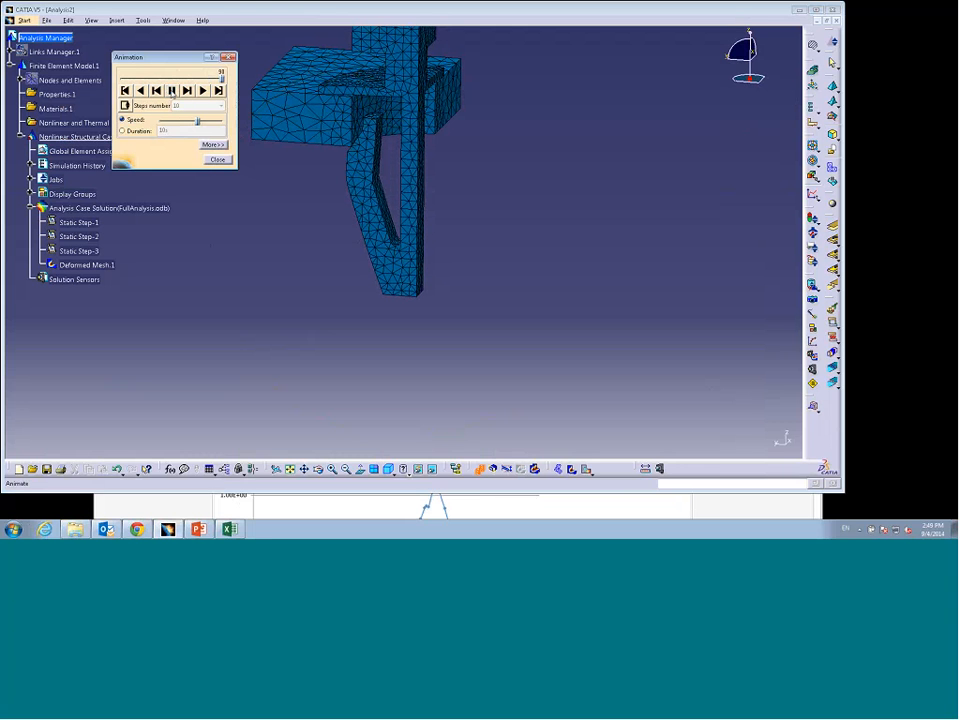
# Step: Switch to Excel, close the reaction force chart workbook without saving, and close the animation
pyautogui.click(391, 507)
pyautogui.moveTo(407, 335); pyautogui.dragTo(379, 32)
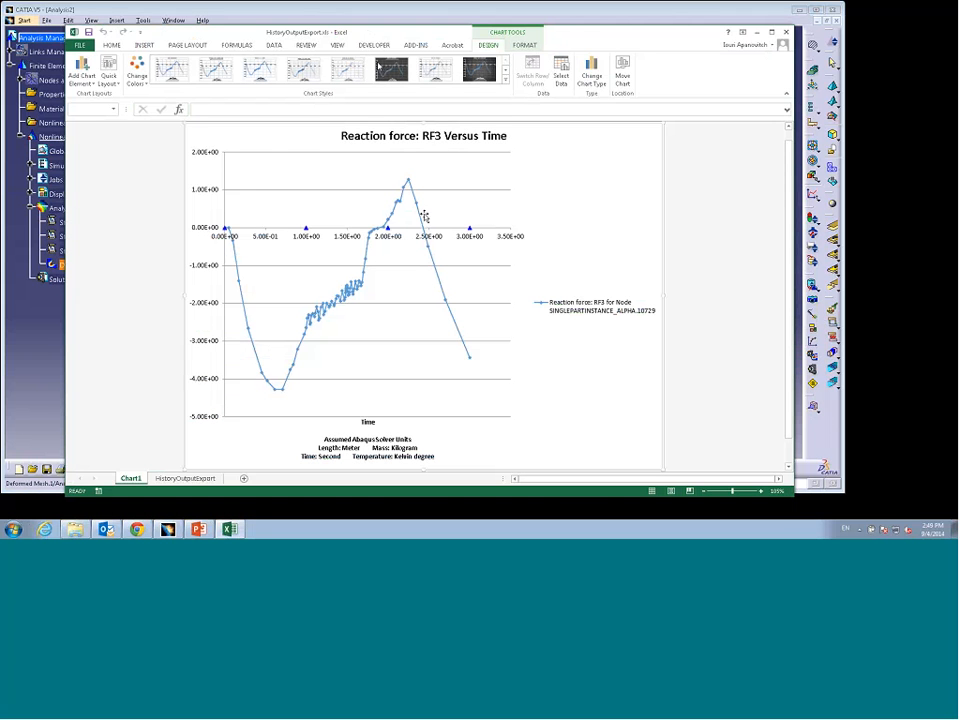
pyautogui.click(410, 178)
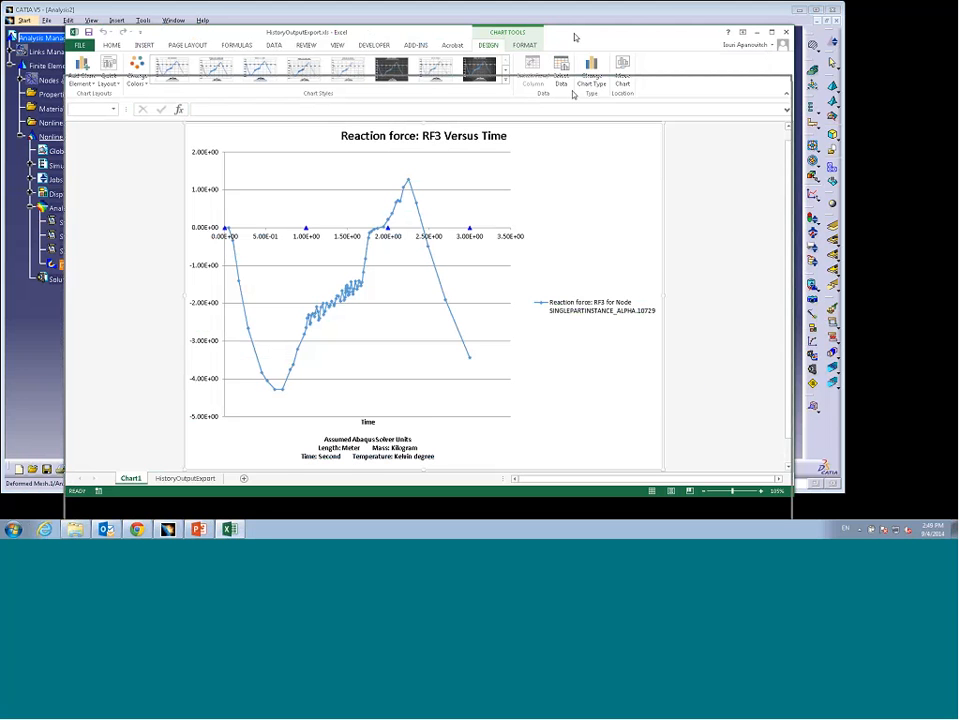
pyautogui.moveTo(574, 34); pyautogui.dragTo(543, 278)
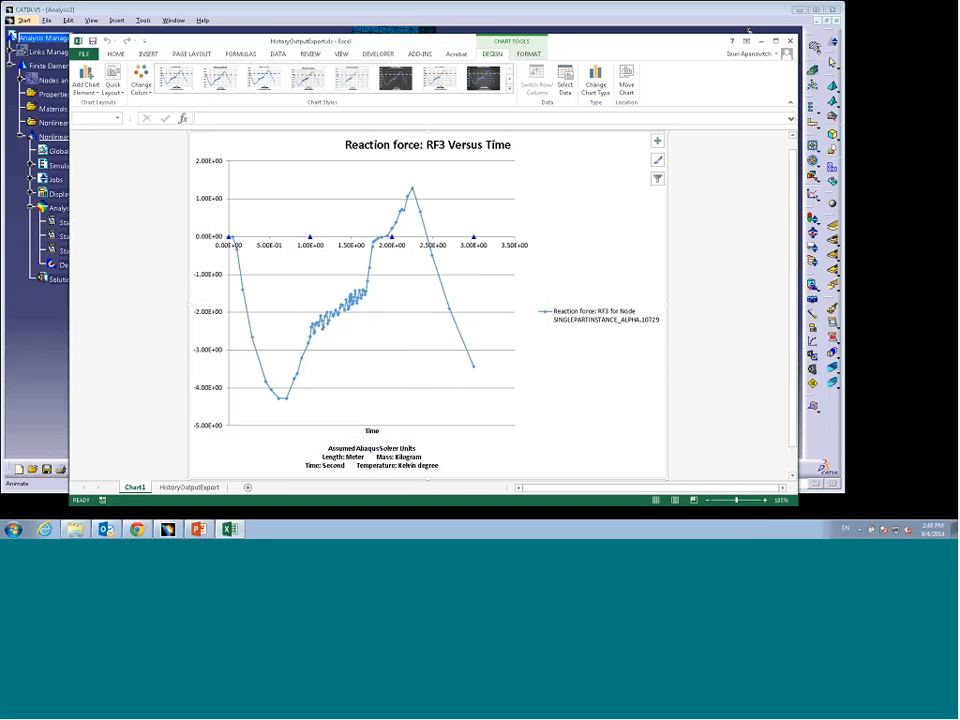
pyautogui.click(790, 41)
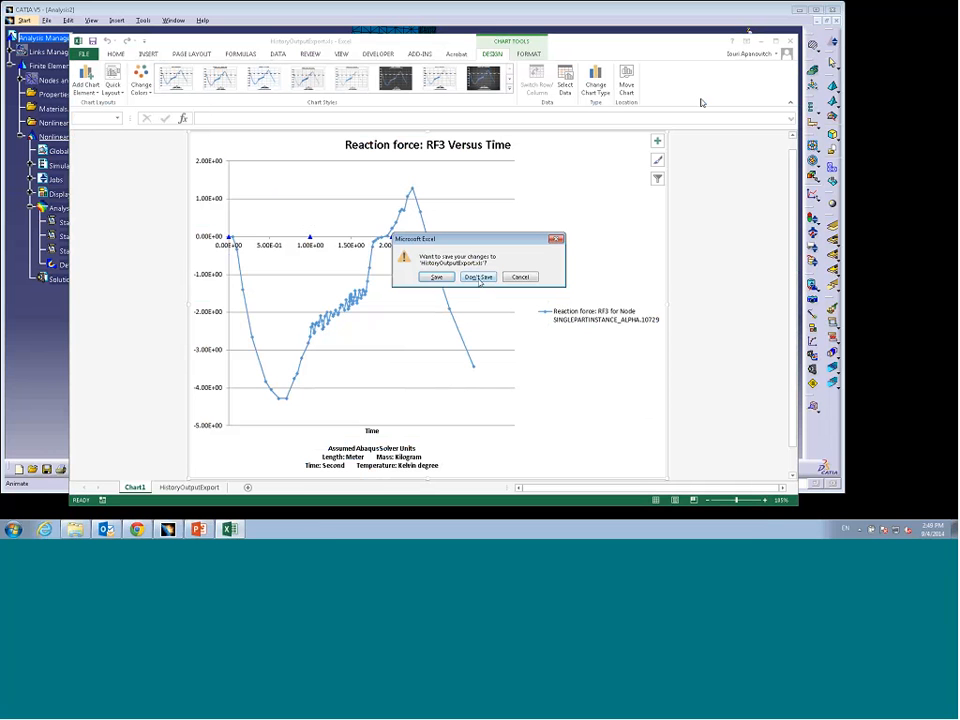
pyautogui.click(480, 279)
pyautogui.click(219, 159)
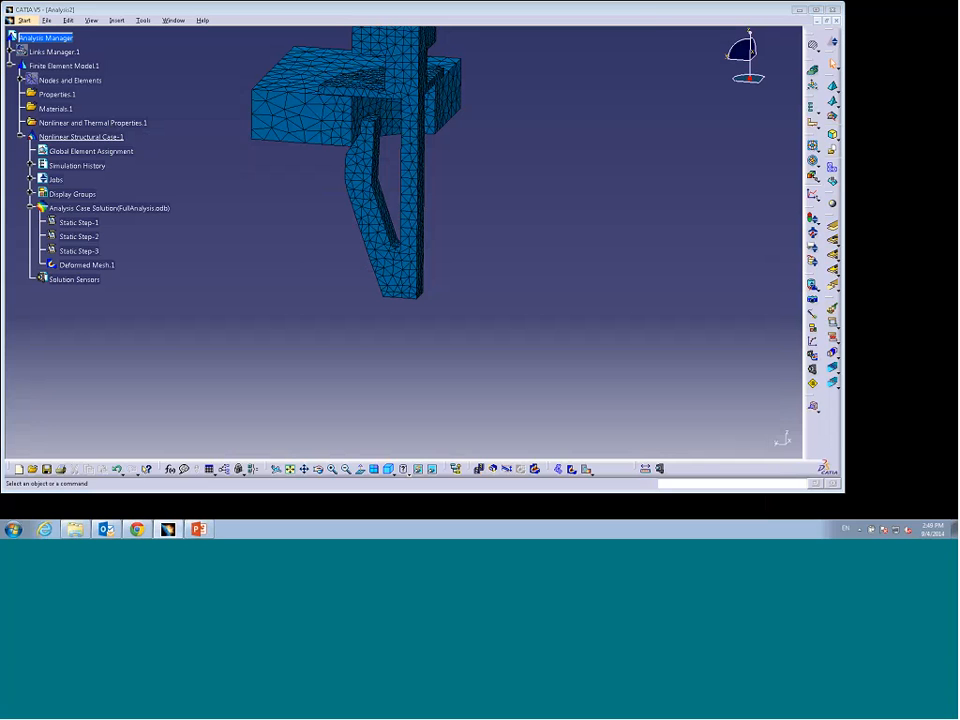
# Step: Switch to PowerPoint and start the slide show from the Summary slide
pyautogui.click(199, 530)
pyautogui.moveTo(131, 292); pyautogui.dragTo(131, 324)
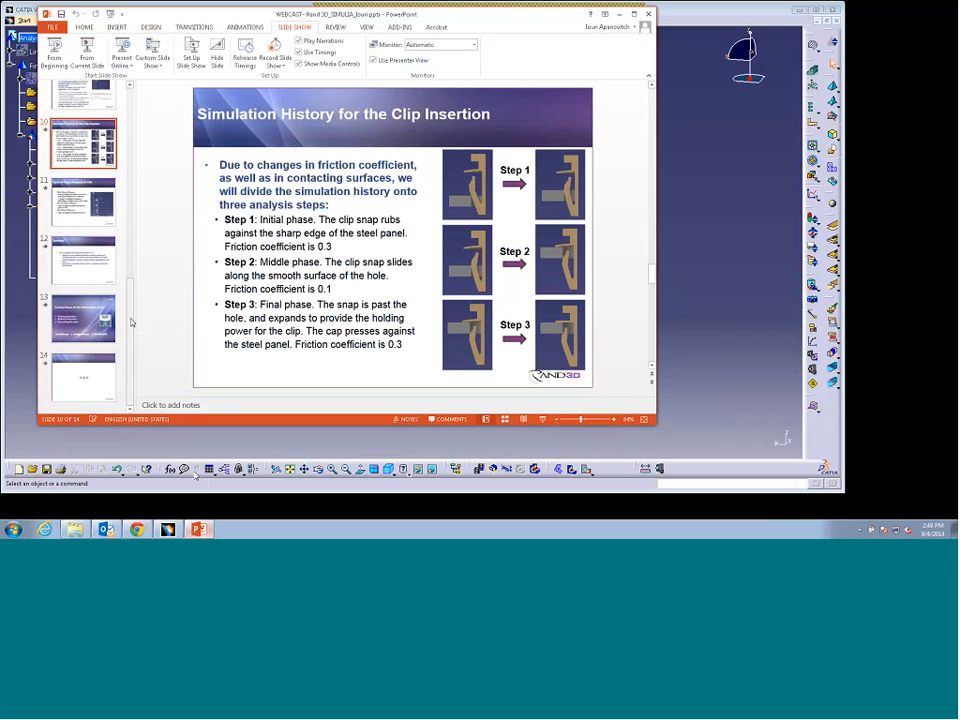
pyautogui.click(96, 271)
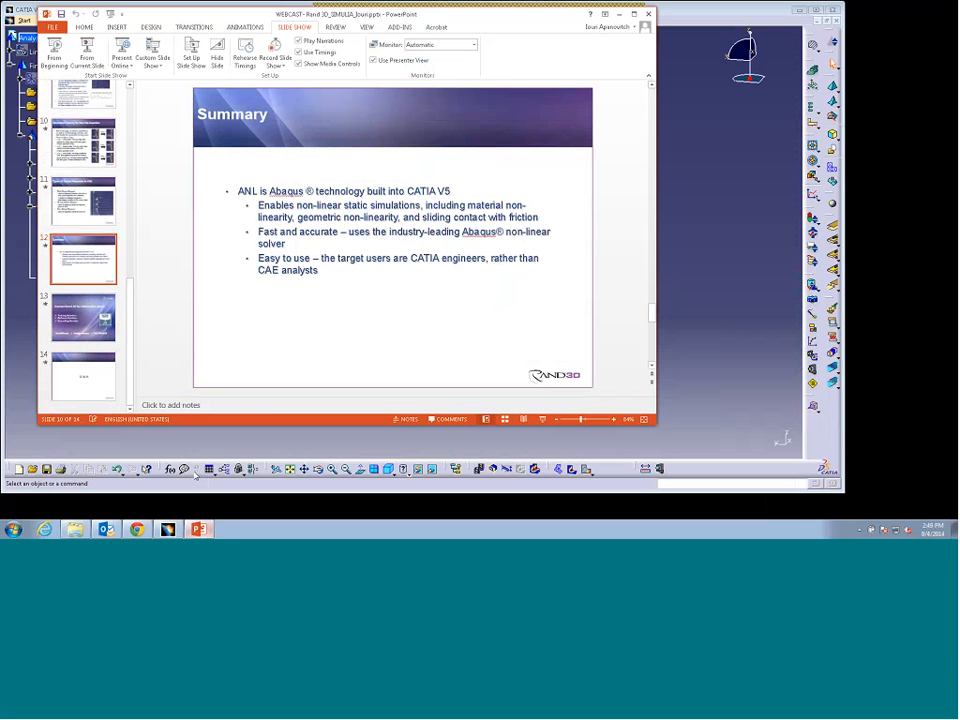
pyautogui.click(86, 50)
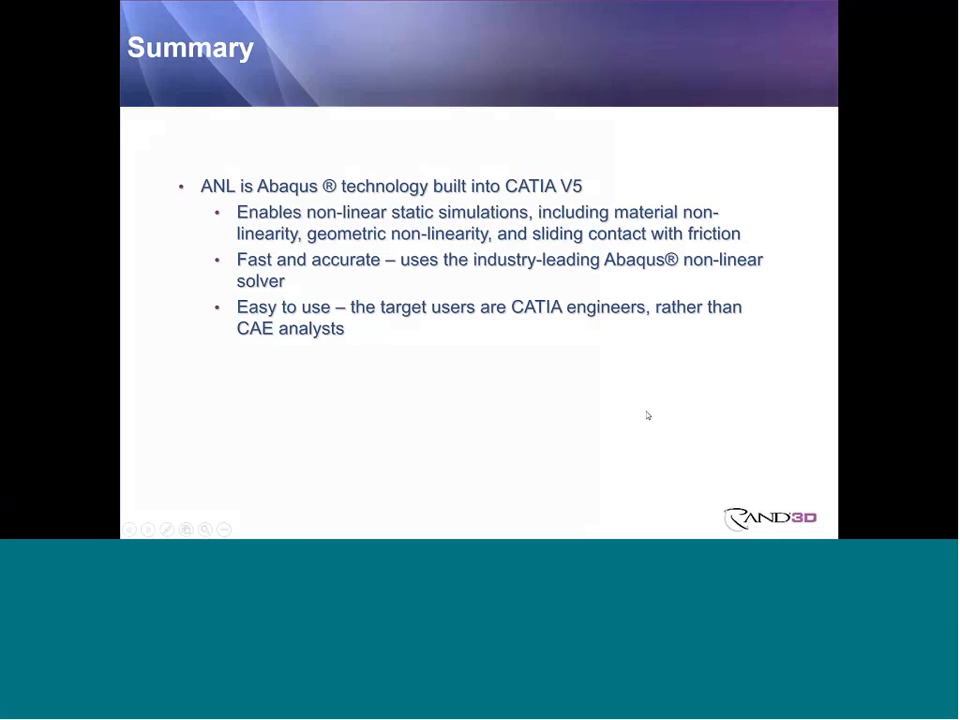